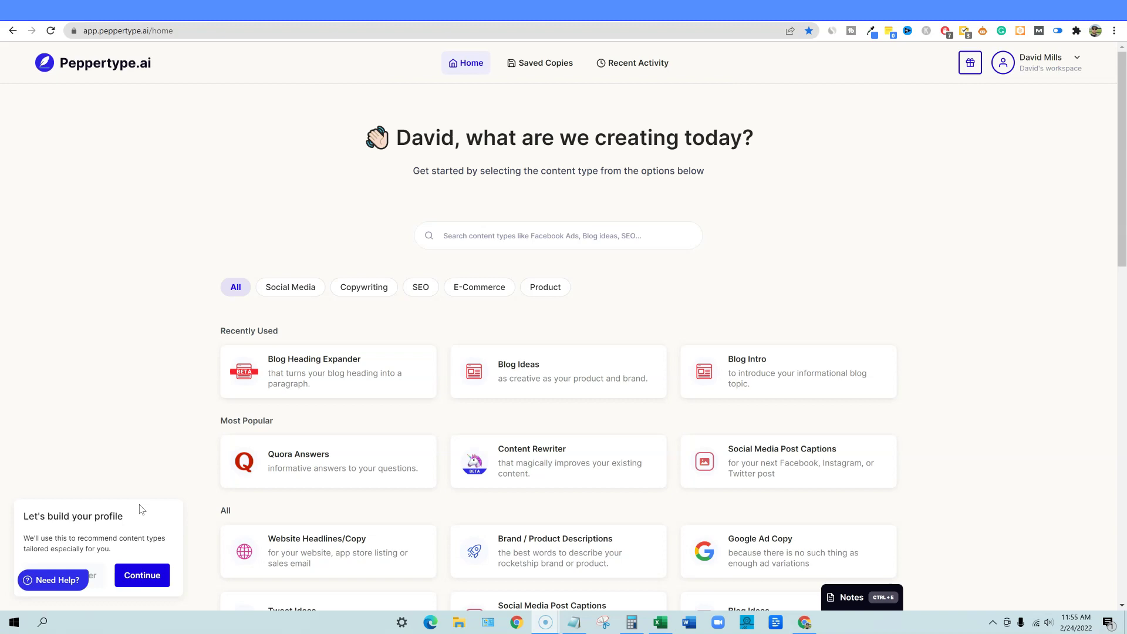
Clear the old furniture article from the Notes pad, reopen the pad to check it, and close it
{"action": "left_click", "coordinate": [855, 597]}
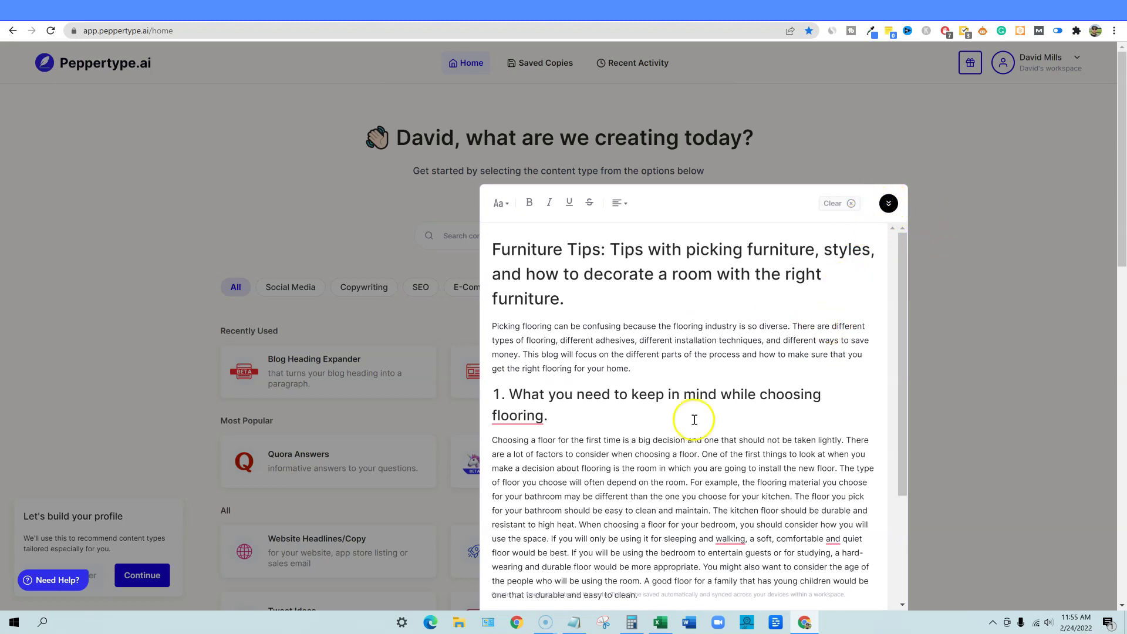
{"action": "left_click", "coordinate": [846, 204]}
{"action": "left_click", "coordinate": [962, 308]}
{"action": "left_click", "coordinate": [848, 596]}
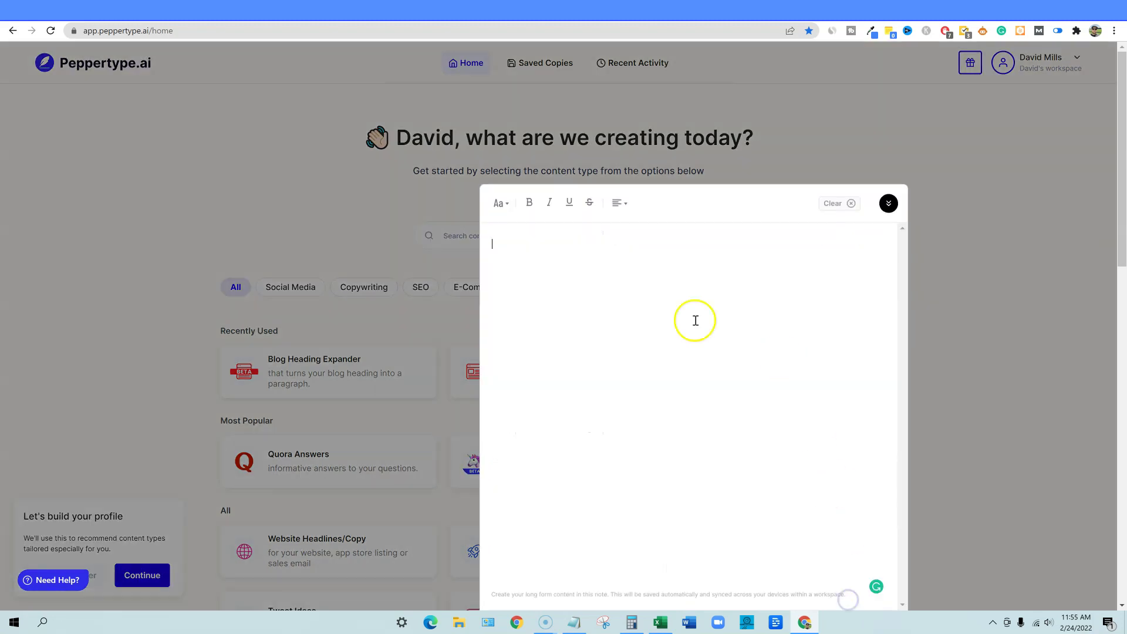
{"action": "left_click", "coordinate": [968, 284]}
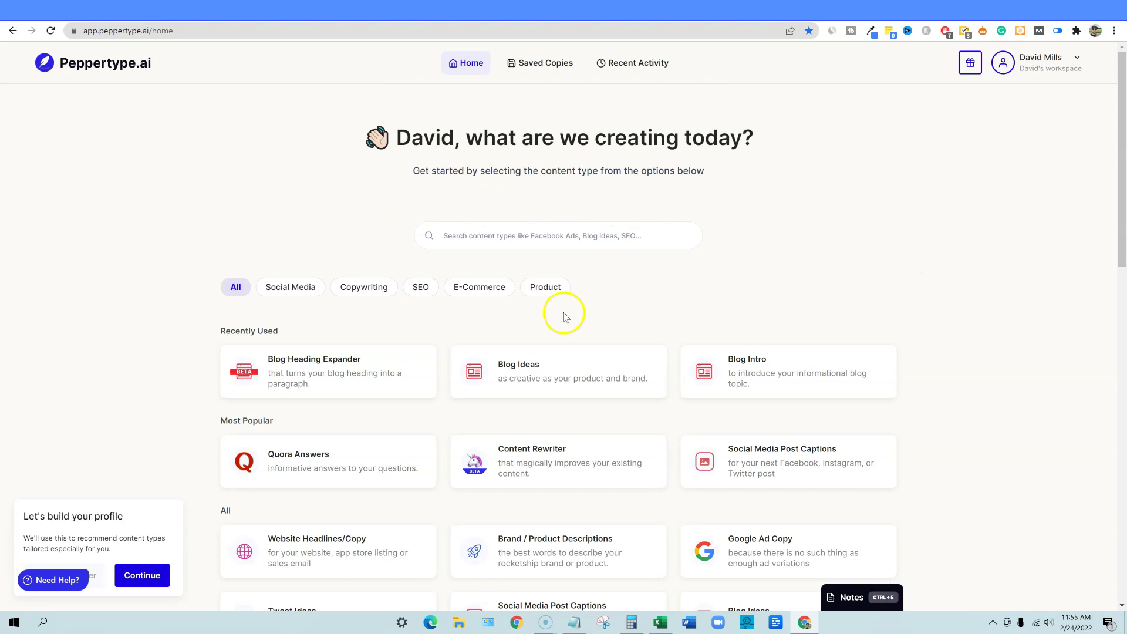
Switch to Notepad and review the Peppertype VS WordHero list of content types to compare, from AIDA to Long Form Content, before returning to Peppertype
{"action": "left_click", "coordinate": [573, 622]}
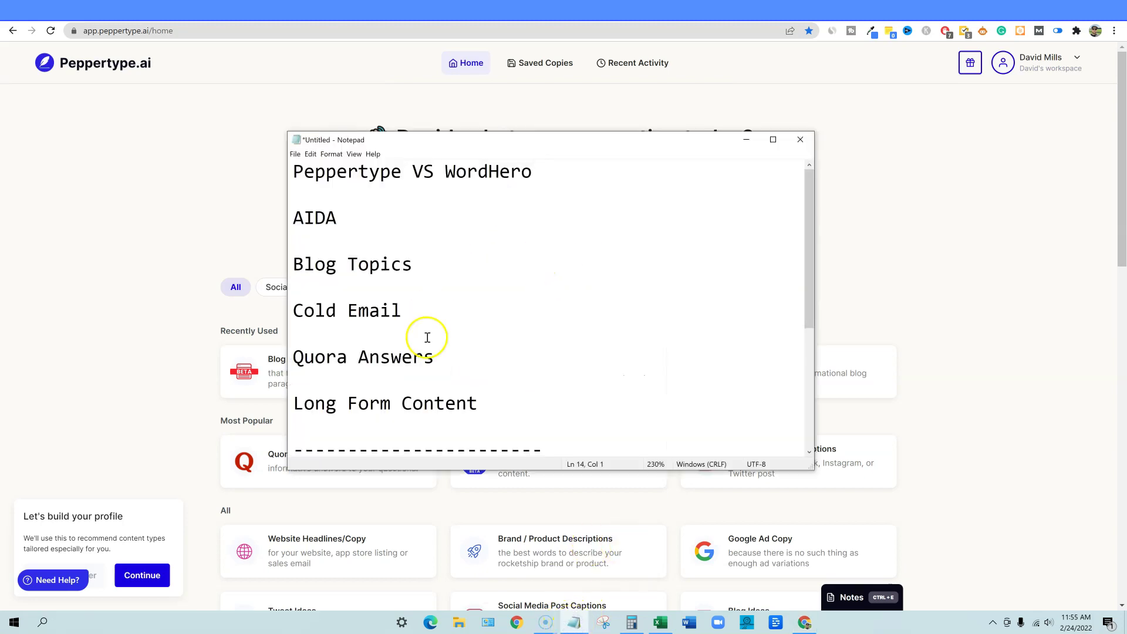
{"action": "left_click_drag", "start_coordinate": [293, 172], "coordinate": [546, 171]}
{"action": "left_click", "coordinate": [565, 172]}
{"action": "left_click", "coordinate": [294, 220]}
{"action": "left_click_drag", "start_coordinate": [294, 219], "coordinate": [364, 219]}
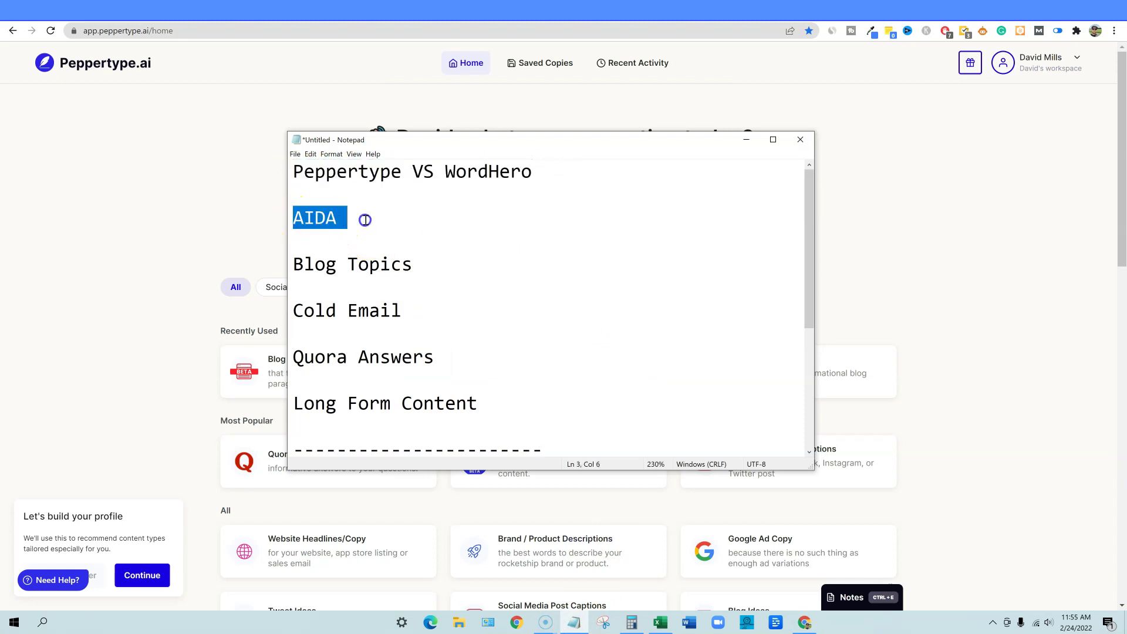
{"action": "left_click", "coordinate": [296, 266]}
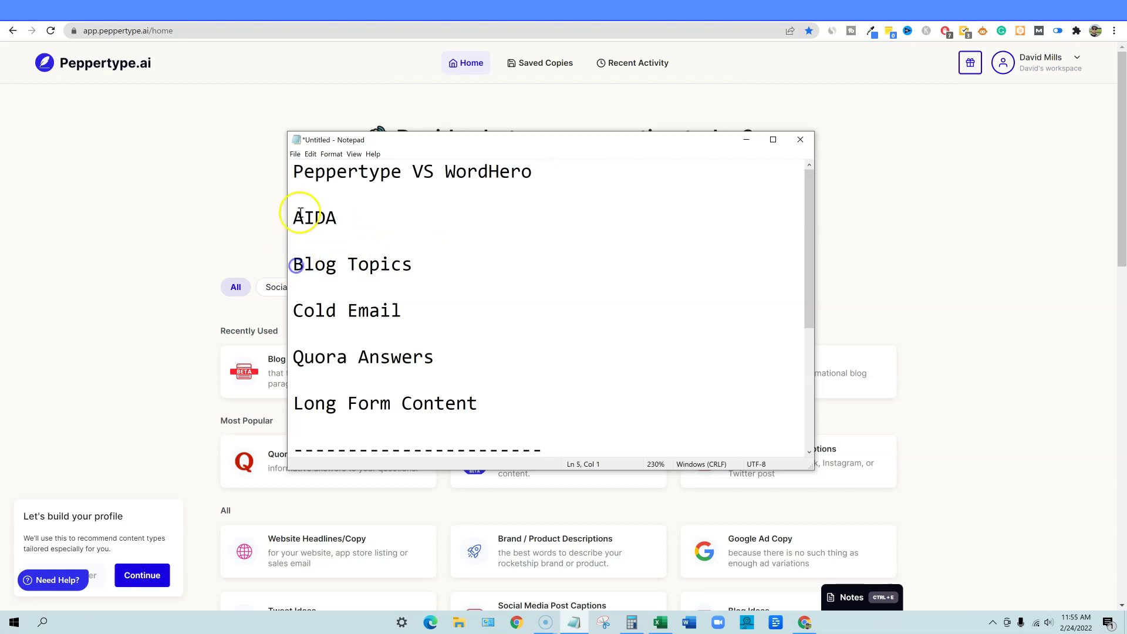
{"action": "left_click_drag", "start_coordinate": [293, 219], "coordinate": [390, 219]}
{"action": "left_click", "coordinate": [316, 265]}
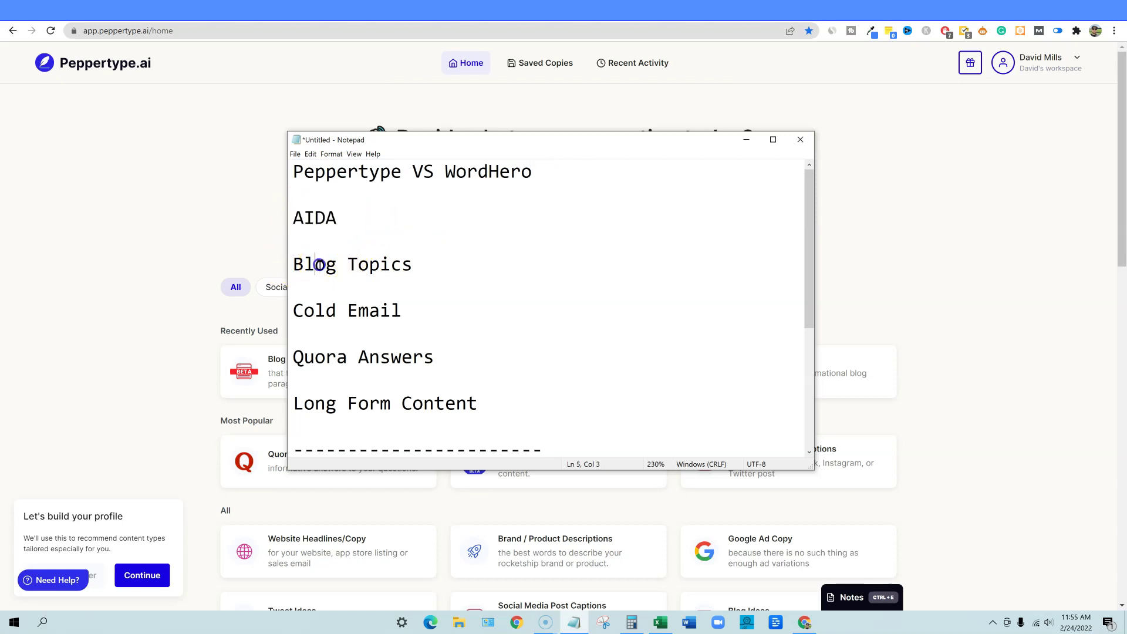
{"action": "left_click_drag", "start_coordinate": [296, 265], "coordinate": [433, 264]}
{"action": "left_click", "coordinate": [364, 312]}
{"action": "left_click_drag", "start_coordinate": [294, 312], "coordinate": [390, 312]}
{"action": "left_click_drag", "start_coordinate": [294, 357], "coordinate": [435, 357]}
{"action": "left_click_drag", "start_coordinate": [294, 404], "coordinate": [585, 407]}
{"action": "left_click", "coordinate": [491, 405]}
{"action": "mouse_move", "coordinate": [496, 400]}
{"action": "left_mouse_down"}
{"action": "mouse_move", "coordinate": [322, 354]}
{"action": "mouse_move", "coordinate": [297, 229]}
{"action": "mouse_move", "coordinate": [307, 223]}
{"action": "mouse_move", "coordinate": [452, 403]}
{"action": "mouse_move", "coordinate": [476, 401]}
{"action": "left_mouse_up"}
{"action": "left_click_drag", "start_coordinate": [292, 219], "coordinate": [439, 353]}
{"action": "left_click", "coordinate": [410, 403]}
{"action": "left_click_drag", "start_coordinate": [292, 402], "coordinate": [497, 409]}
{"action": "left_click", "coordinate": [497, 410]}
{"action": "left_click", "coordinate": [500, 401]}
{"action": "left_click_drag", "start_coordinate": [493, 403], "coordinate": [289, 406]}
{"action": "left_click", "coordinate": [432, 355]}
{"action": "left_click_drag", "start_coordinate": [299, 218], "coordinate": [436, 357]}
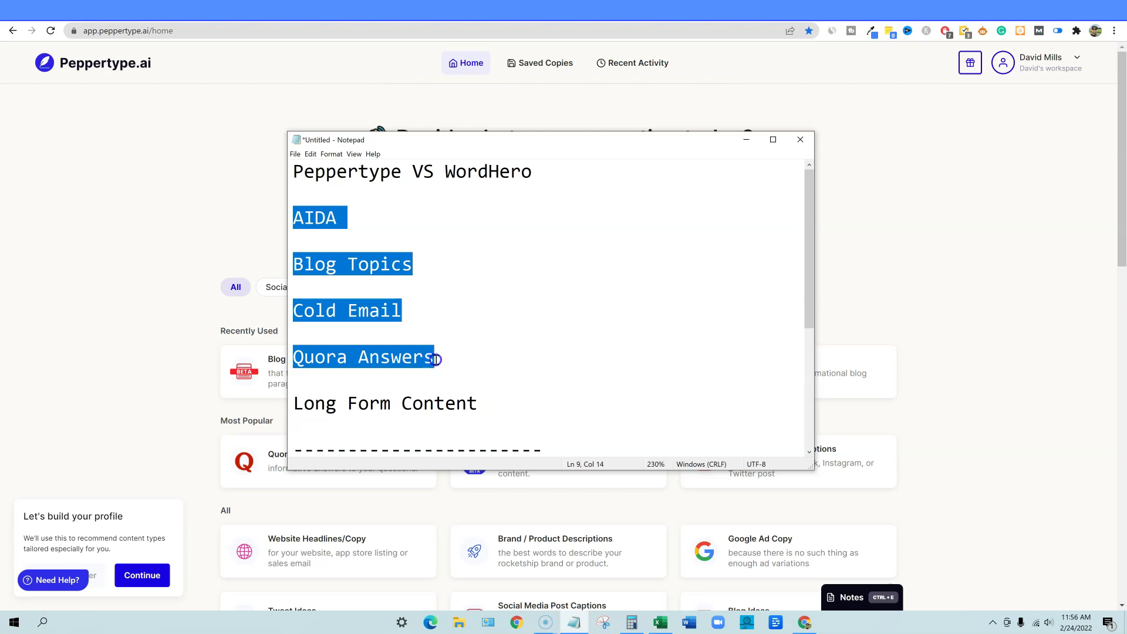
{"action": "left_click", "coordinate": [470, 359]}
{"action": "left_click", "coordinate": [497, 401]}
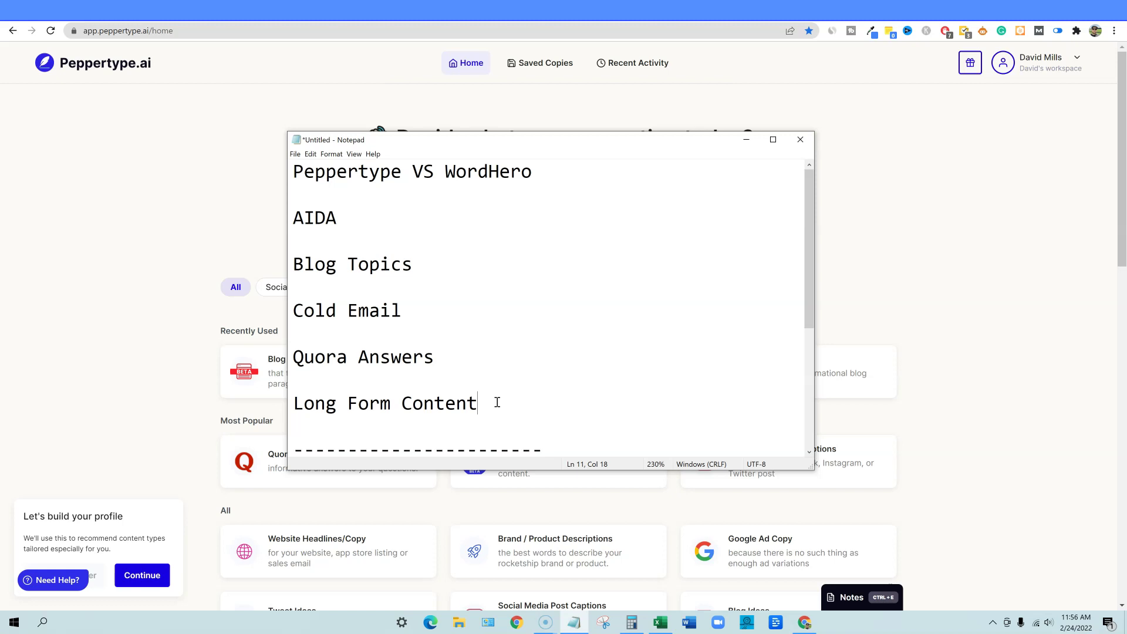
{"action": "left_click", "coordinate": [531, 405]}
{"action": "left_click", "coordinate": [906, 187]}
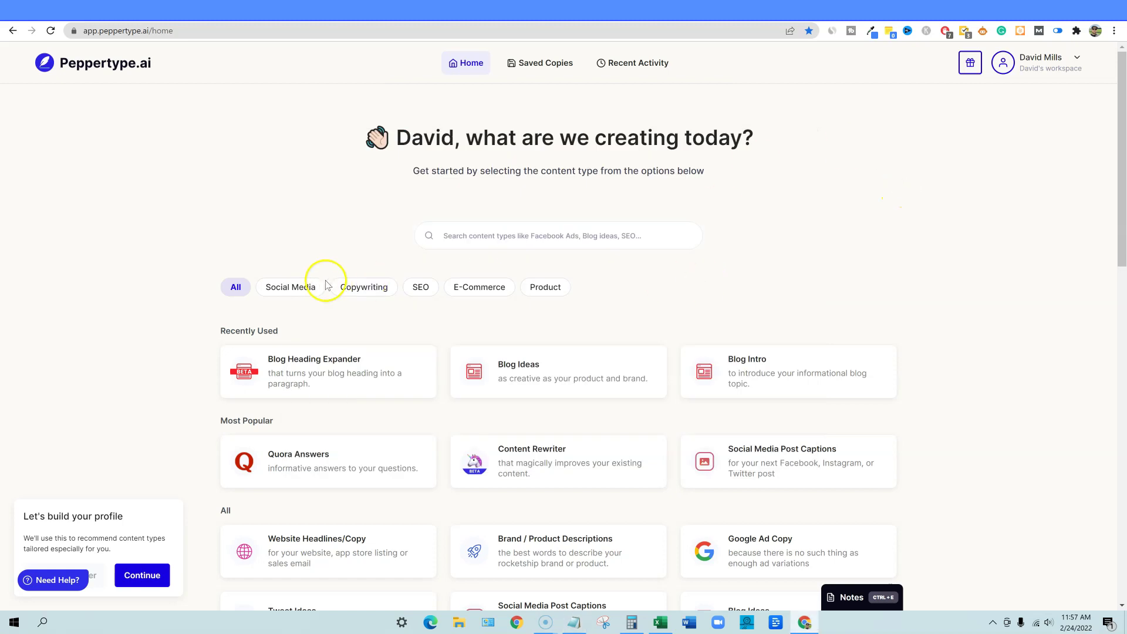
Filter the content types to Copywriting and open the AIDA Copywriting tool
{"action": "left_click", "coordinate": [364, 287]}
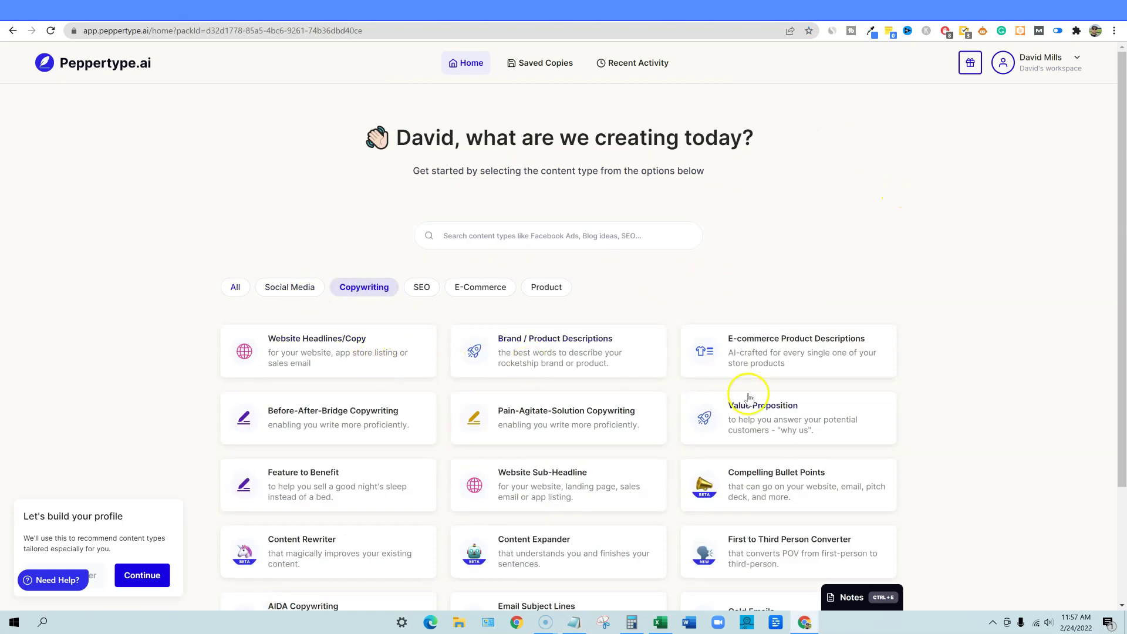
{"action": "scroll", "coordinate": [411, 473], "scroll_direction": "down", "scroll_amount": 3}
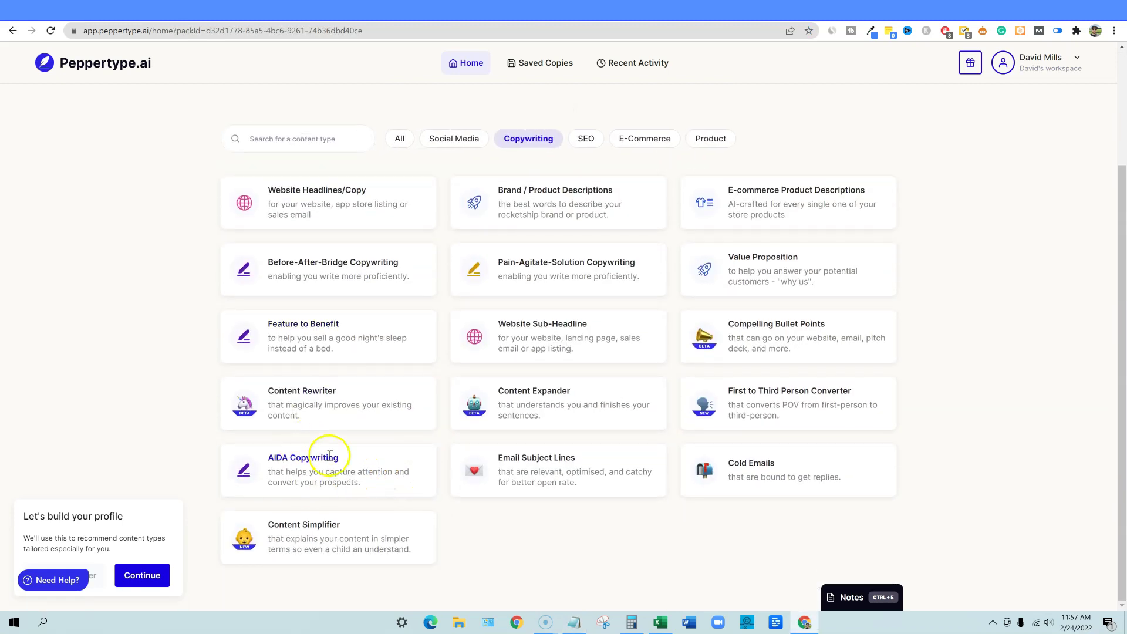
{"action": "left_click", "coordinate": [377, 460]}
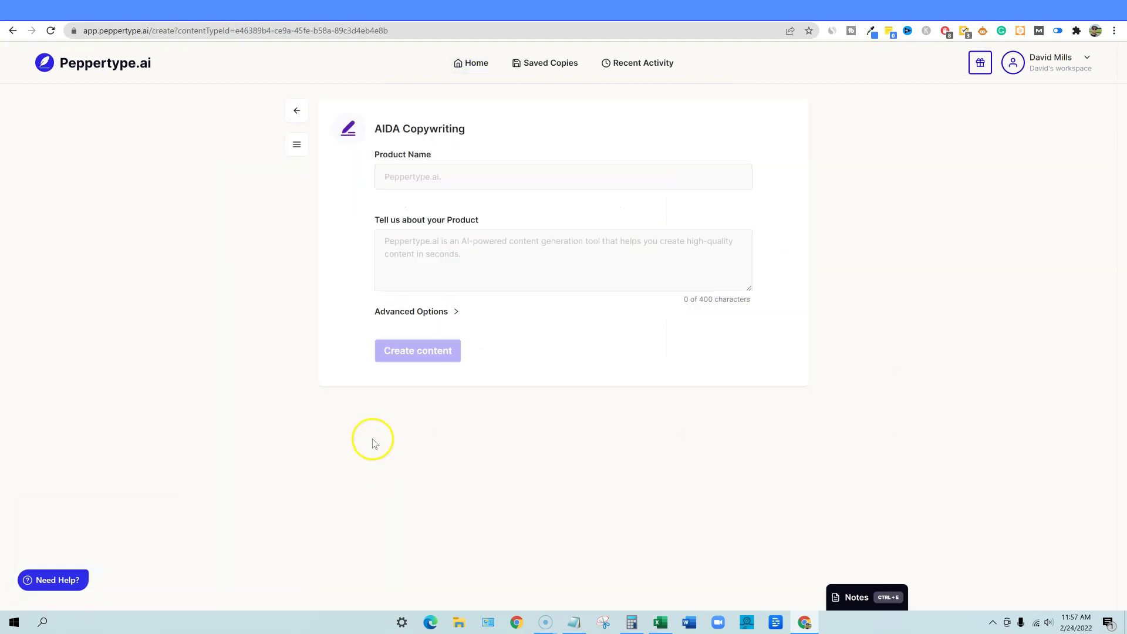
Copy the query "how to lose weight and gain muscle" from the Google results page and paste it as the AIDA product name
{"action": "left_click", "coordinate": [925, 6]}
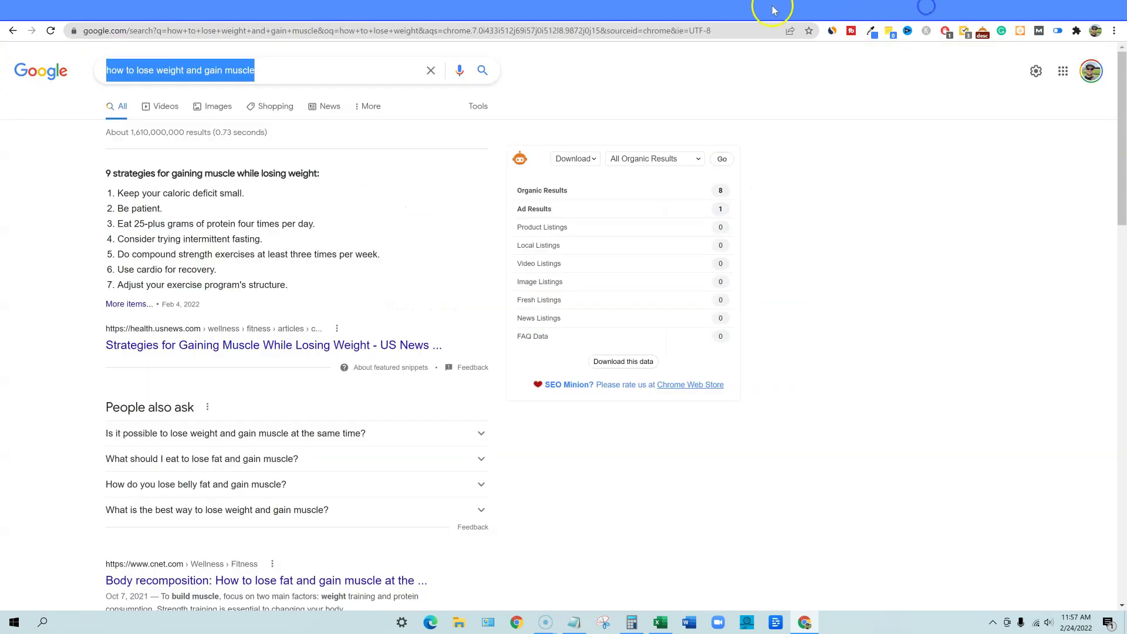
{"action": "left_click", "coordinate": [306, 71]}
{"action": "left_click_drag", "start_coordinate": [268, 71], "coordinate": [104, 71]}
{"action": "key", "text": "ctrl+c"}
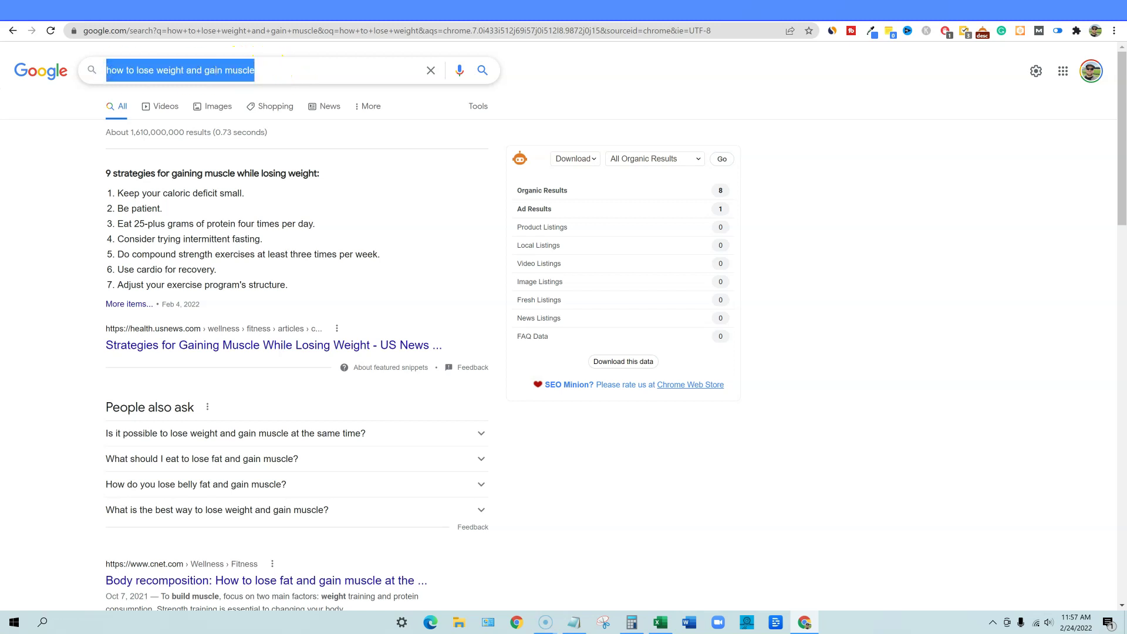
{"action": "left_click", "coordinate": [810, 7]}
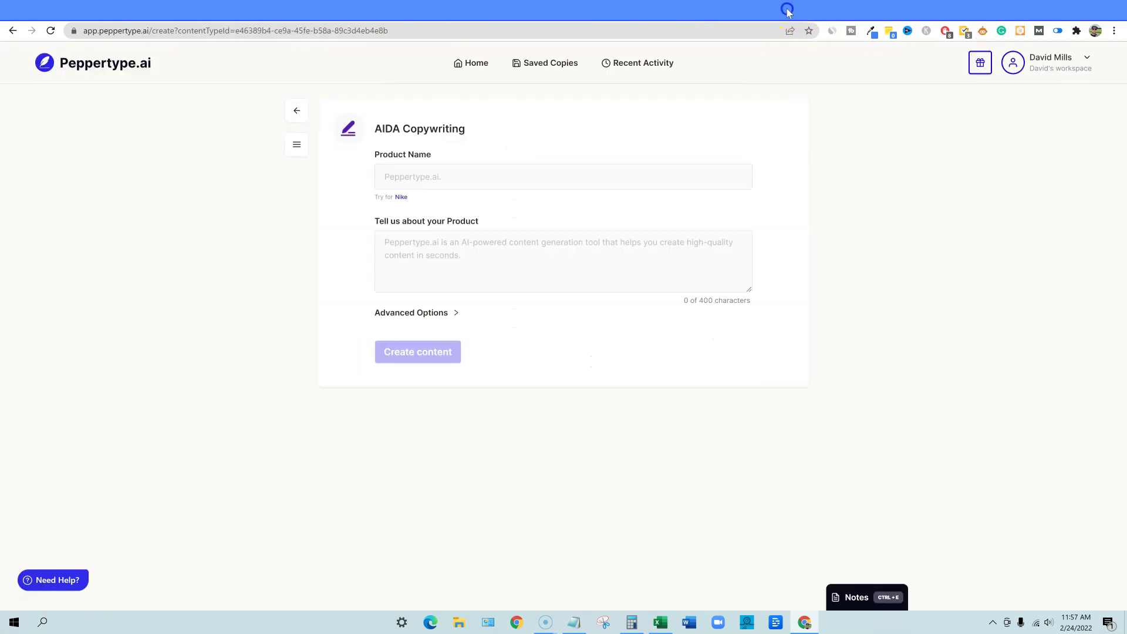
{"action": "left_click", "coordinate": [405, 177]}
{"action": "key", "text": "ctrl+v"}
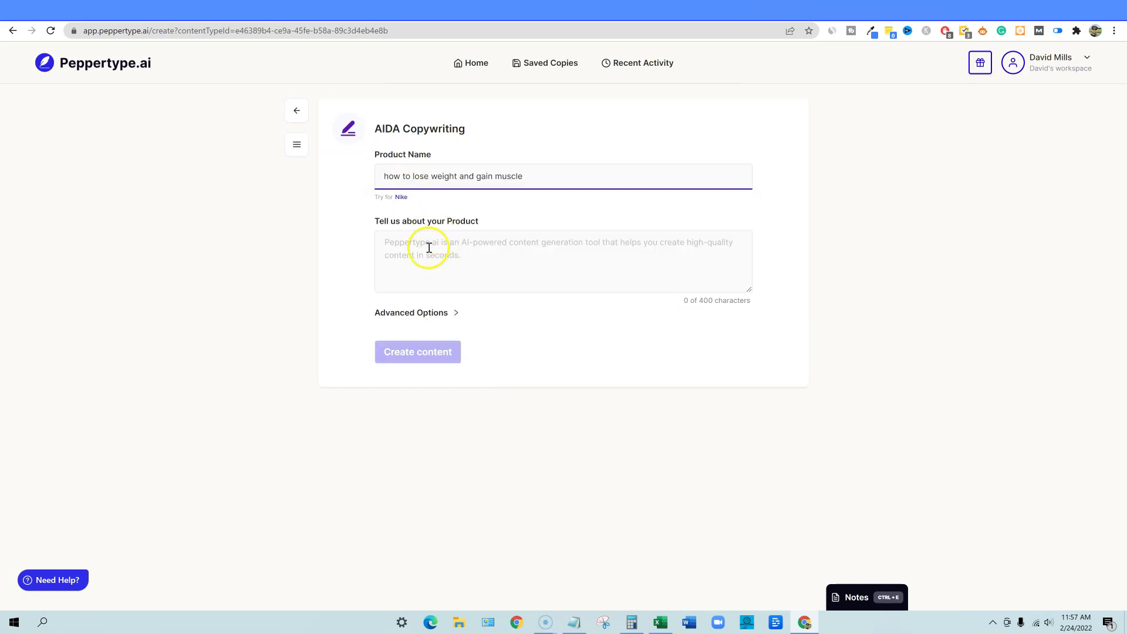
Fill in the product description as "An ebook about how to lose weight and gain muscle"
{"action": "left_click", "coordinate": [411, 255]}
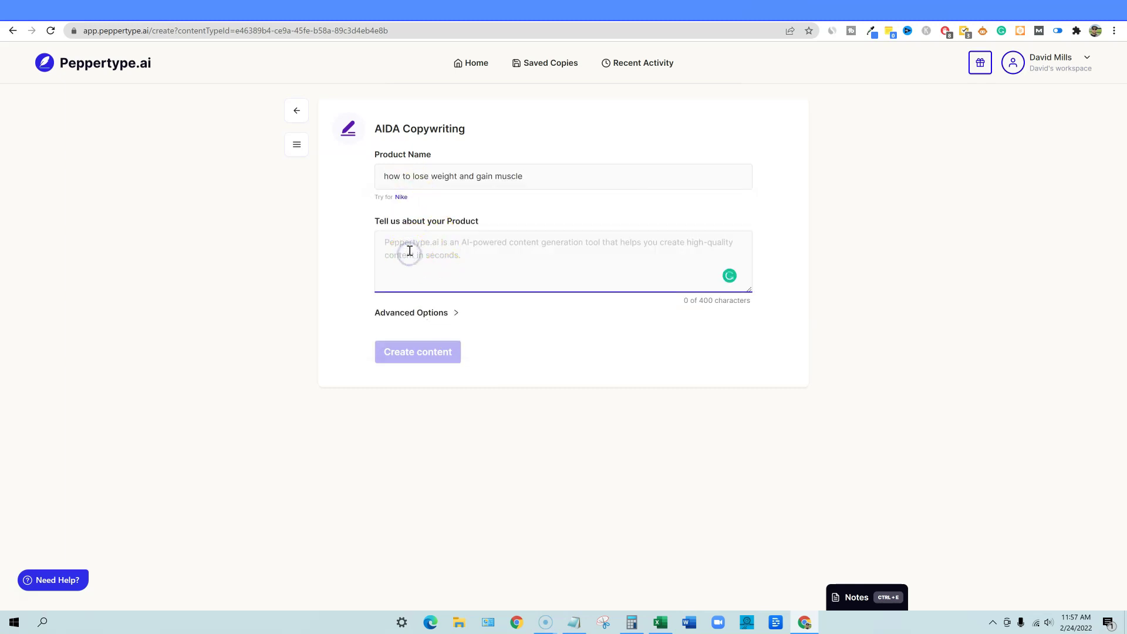
{"action": "key", "text": "ctrl+v"}
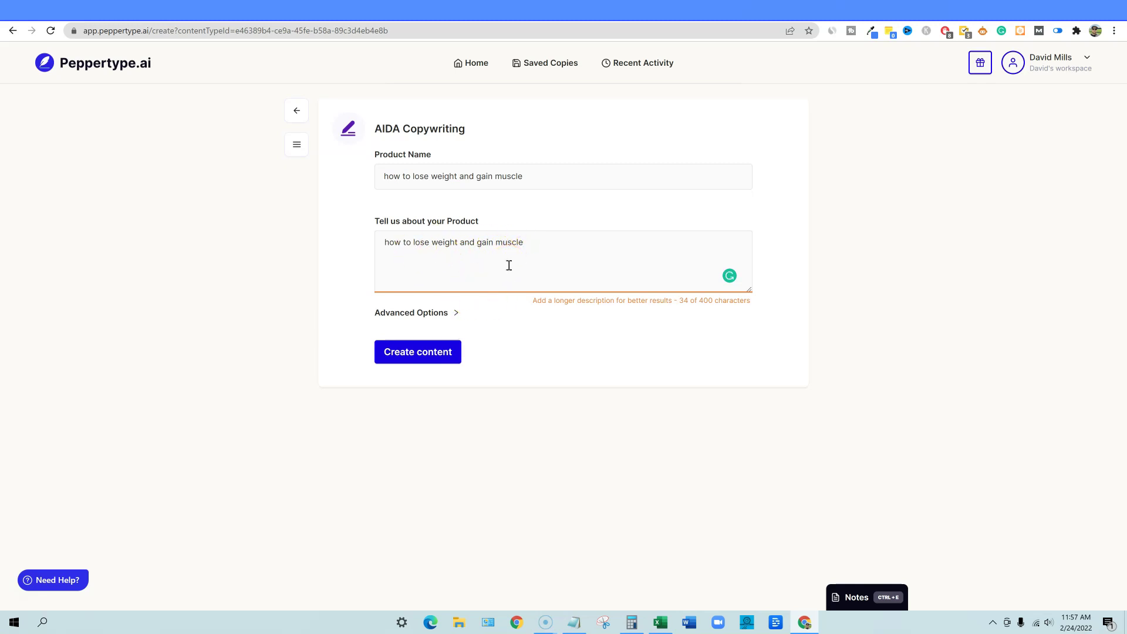
{"action": "left_click", "coordinate": [379, 243]}
{"action": "type", "text": "An ebook"}
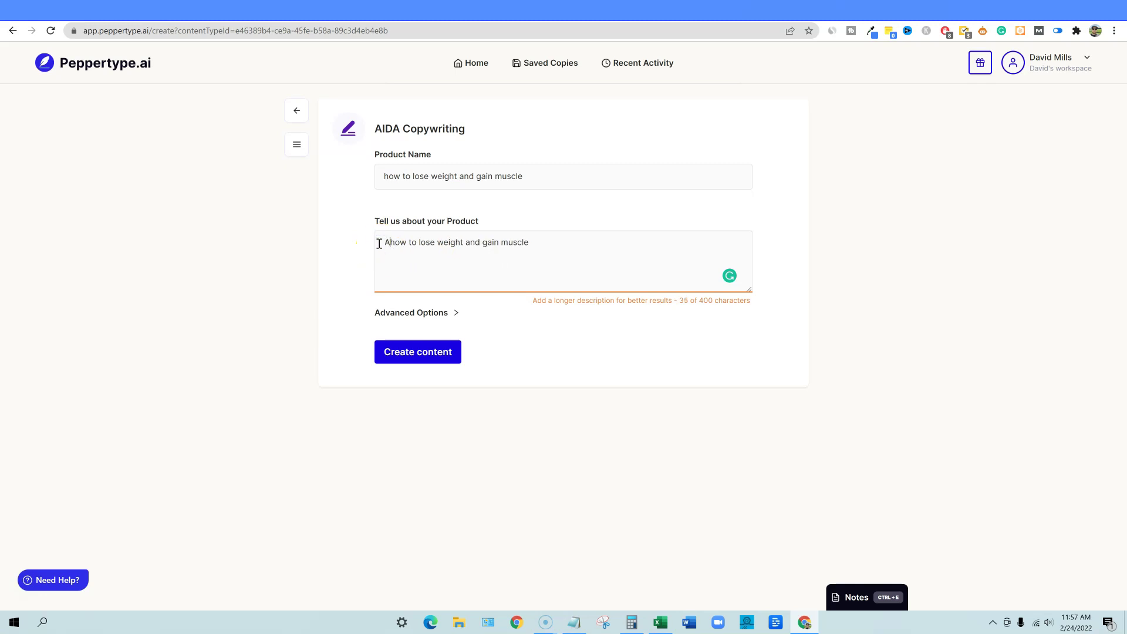
{"action": "type", "text": " about"}
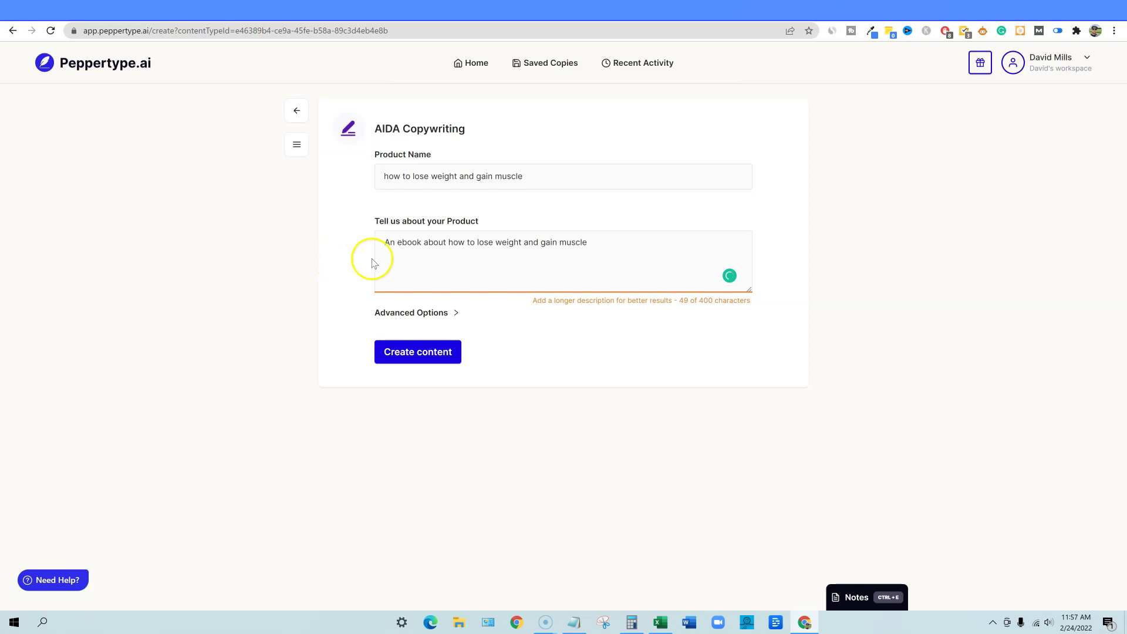
{"action": "left_click", "coordinate": [608, 242]}
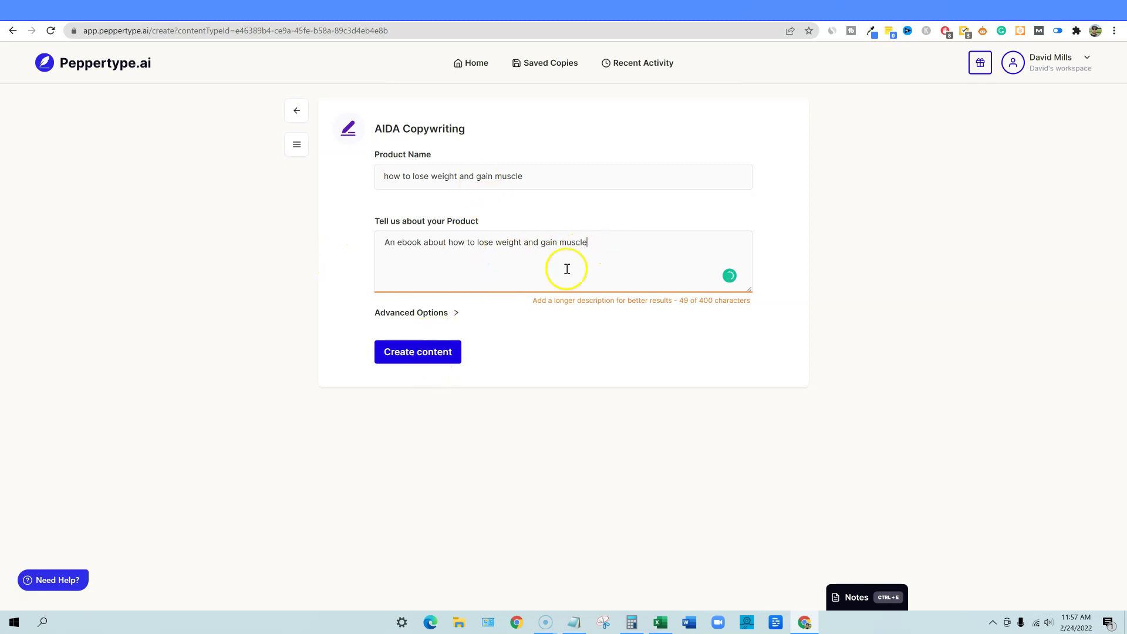
{"action": "left_click_drag", "start_coordinate": [607, 241], "coordinate": [365, 240]}
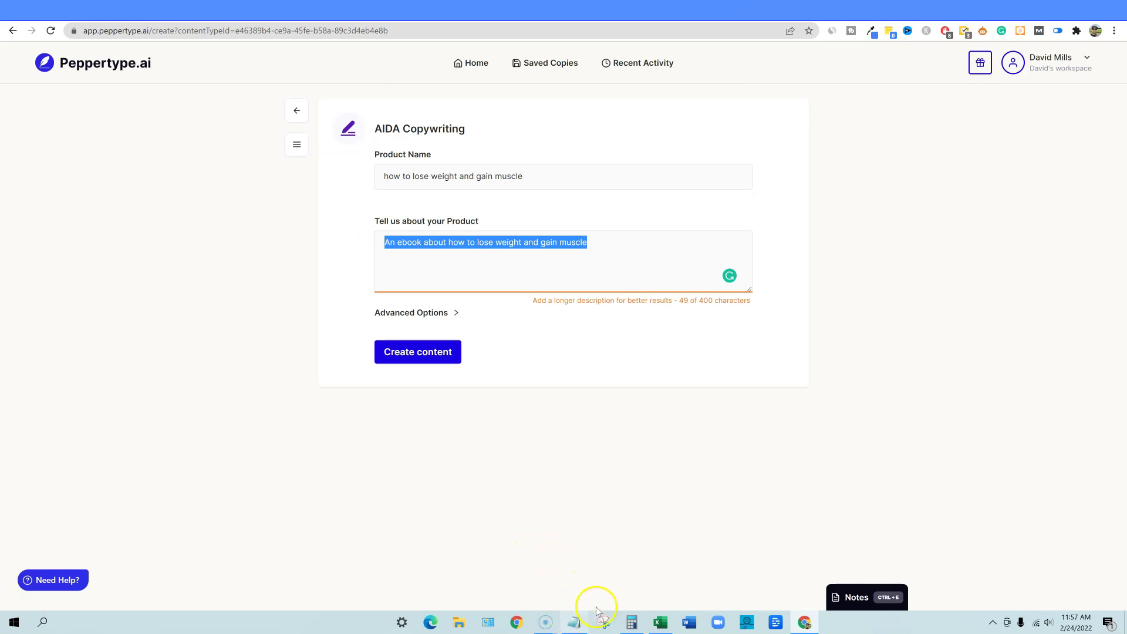
{"action": "key", "text": "shift+Tab"}
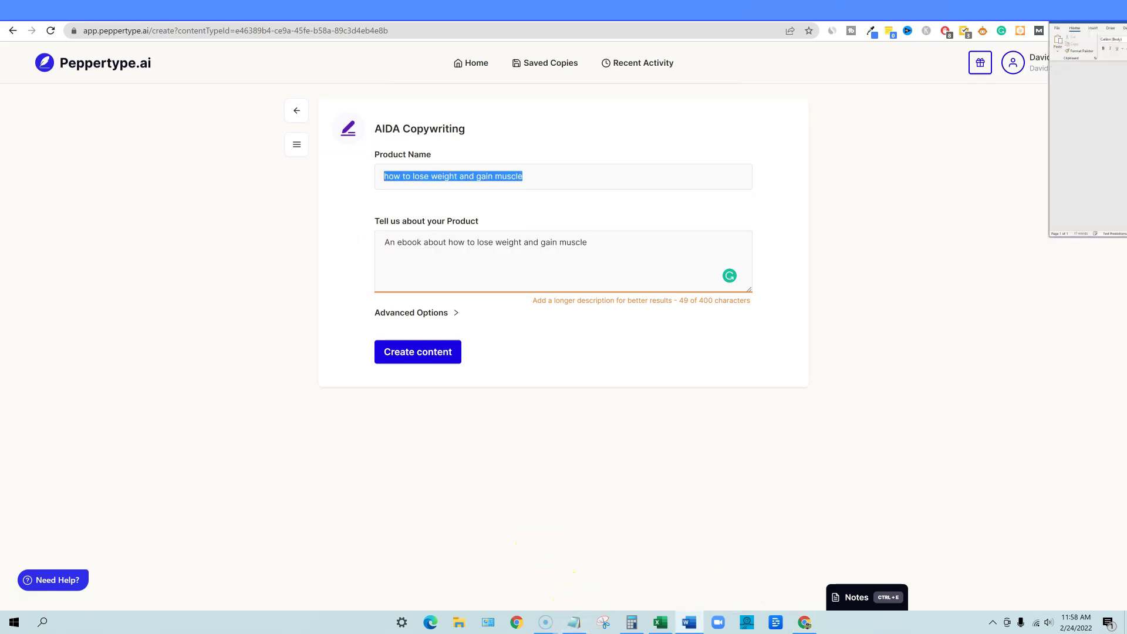
Under the advanced options, set the target audience to "people that want to lose weight and gain muscle" and the promotion to "25% off", and generate the content
{"action": "left_click", "coordinate": [428, 311]}
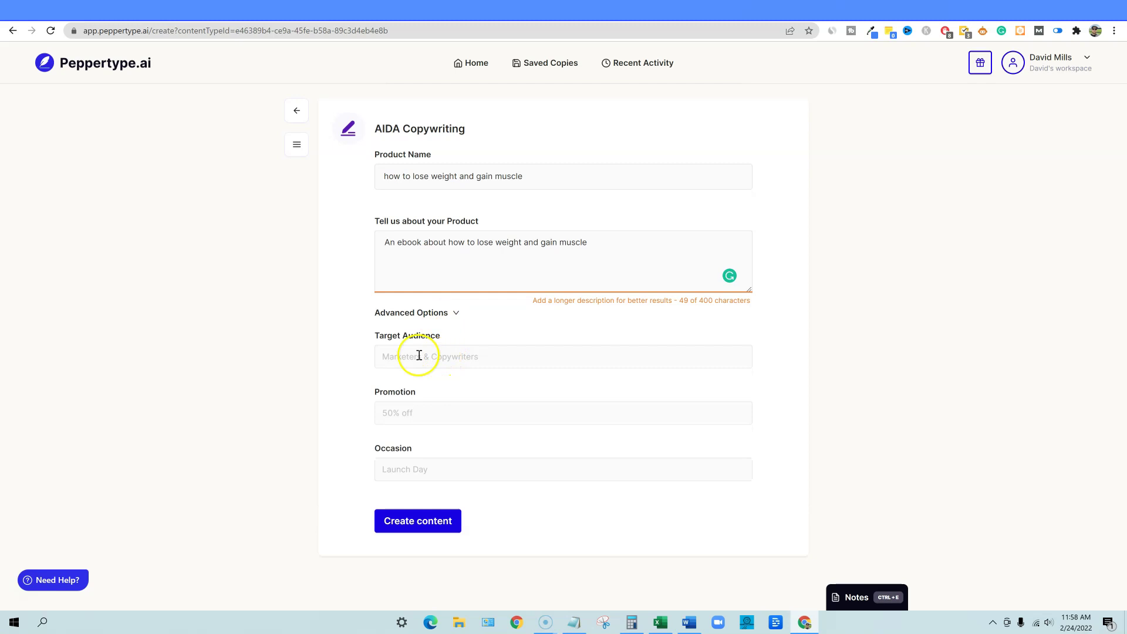
{"action": "left_click", "coordinate": [457, 356]}
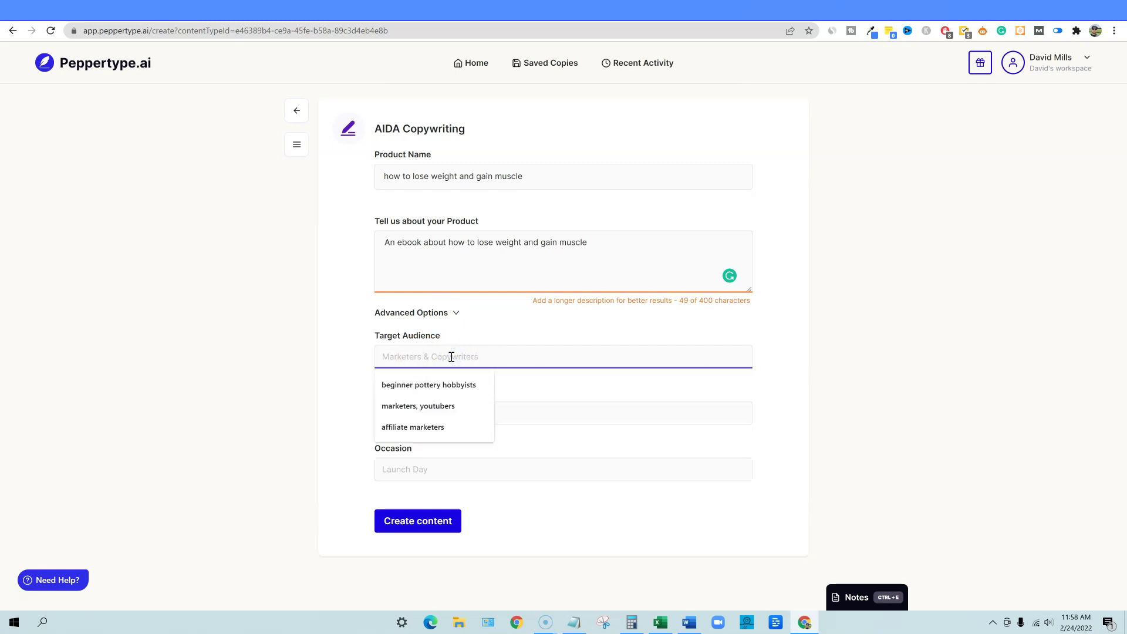
{"action": "type", "text": "peo"}
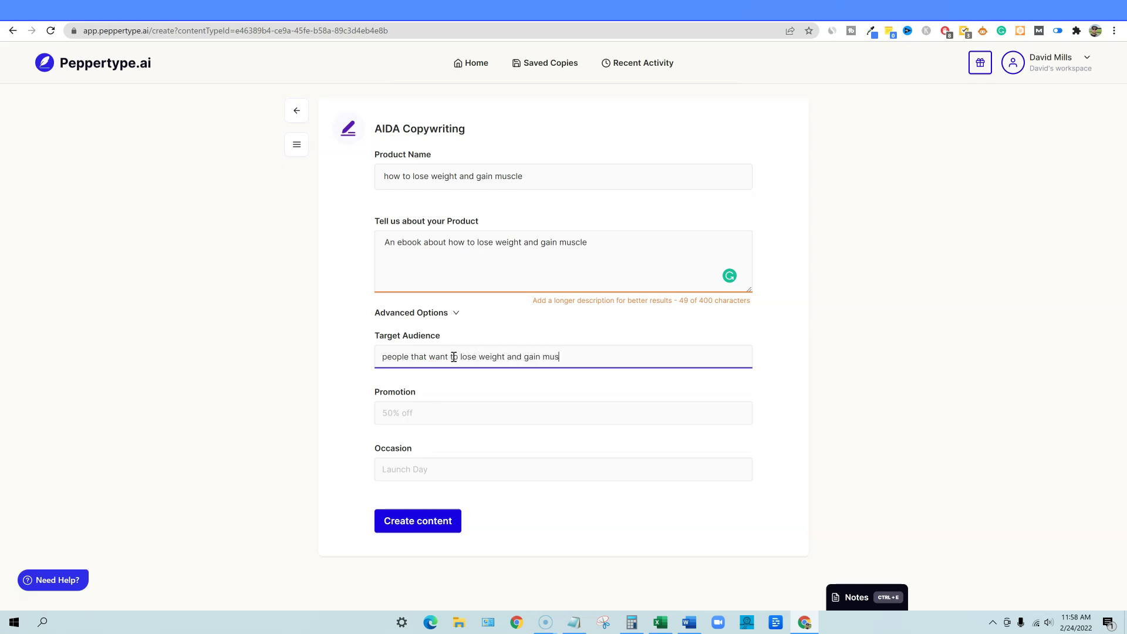
{"action": "left_click", "coordinate": [396, 411]}
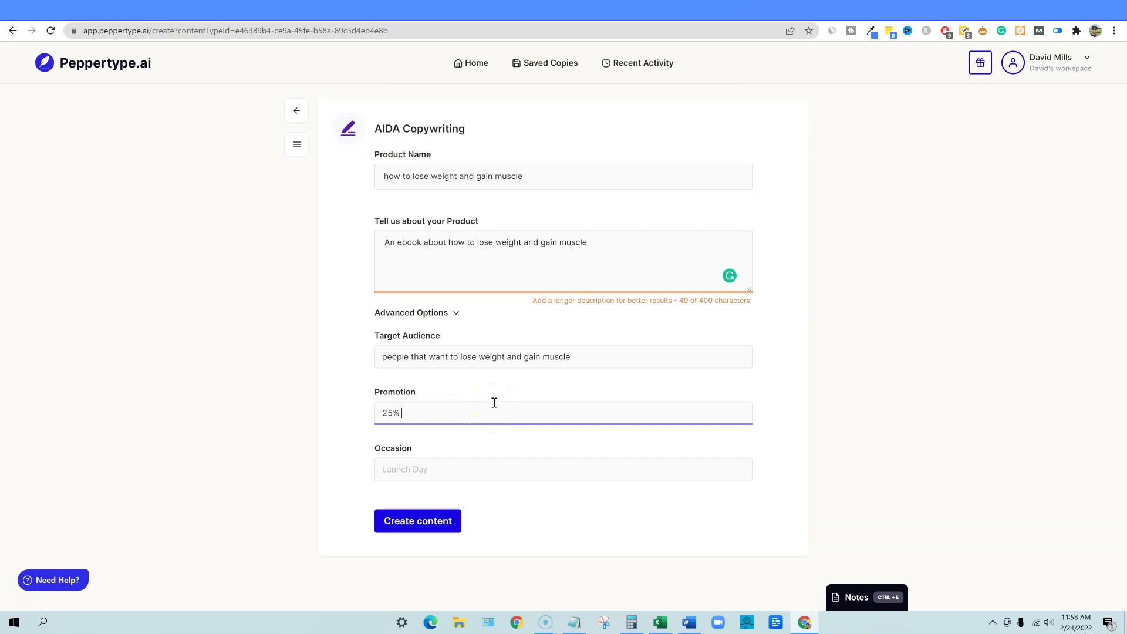
{"action": "left_click", "coordinate": [417, 522]}
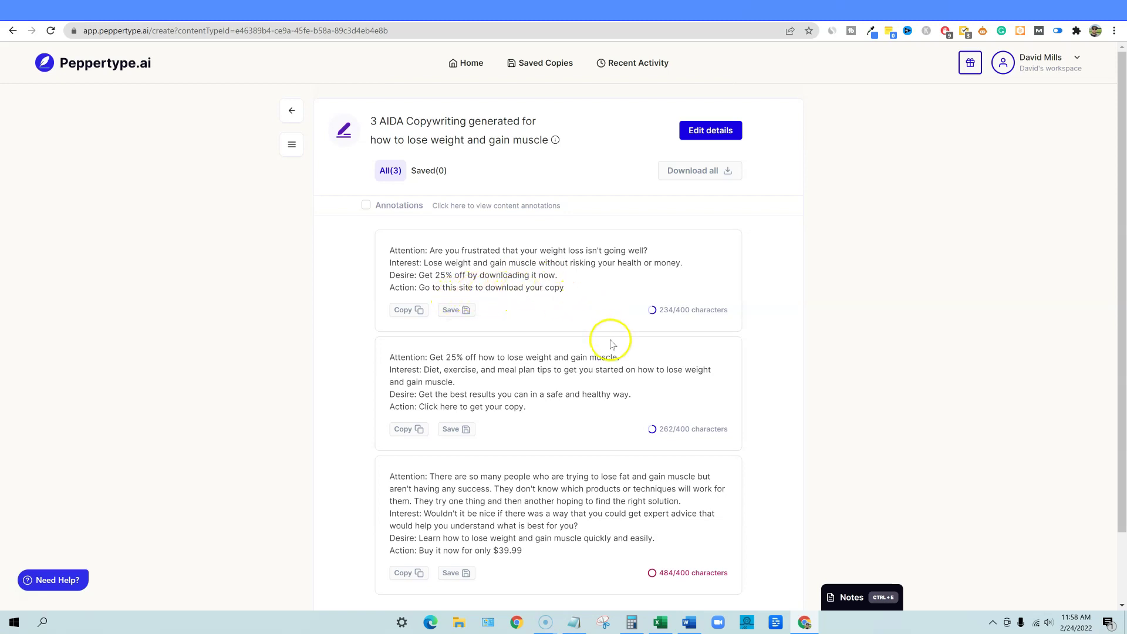
Review the generated AIDA copy and its annotations option, and return to the input details
{"action": "scroll", "coordinate": [614, 353], "scroll_direction": "down", "scroll_amount": 2}
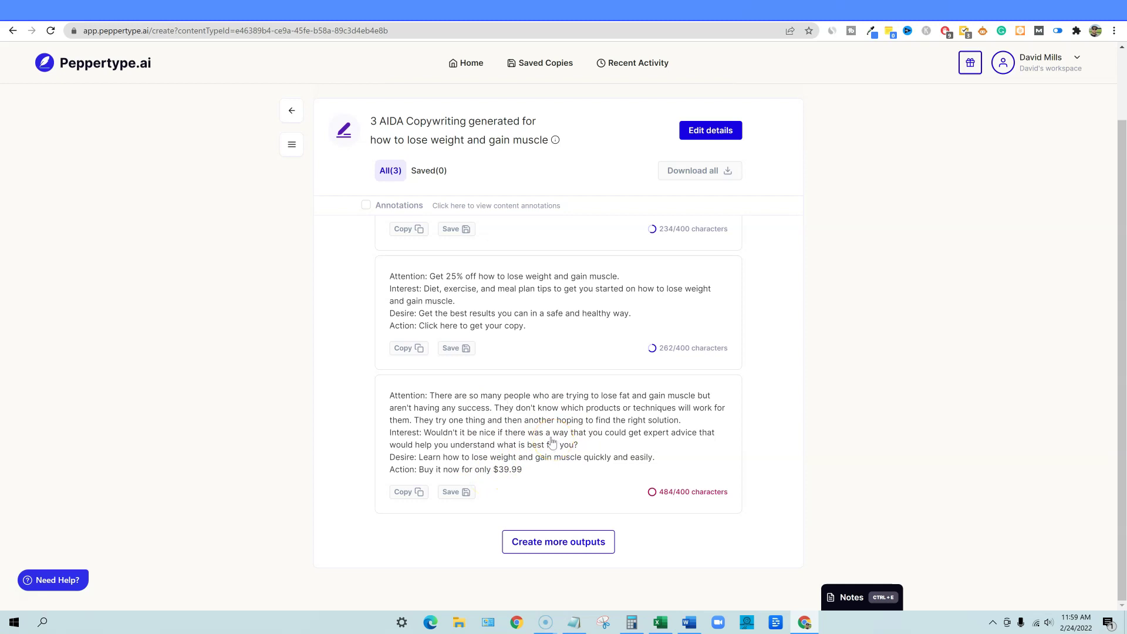
{"action": "scroll", "coordinate": [553, 446], "scroll_direction": "up", "scroll_amount": 2}
{"action": "left_click", "coordinate": [366, 206]}
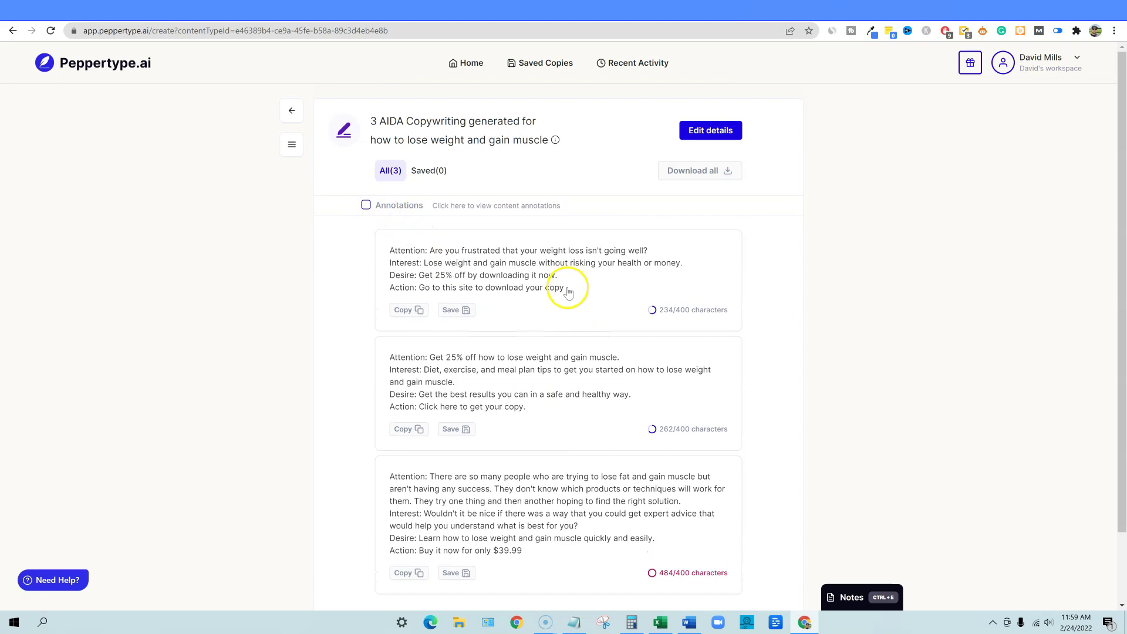
{"action": "left_click", "coordinate": [686, 137]}
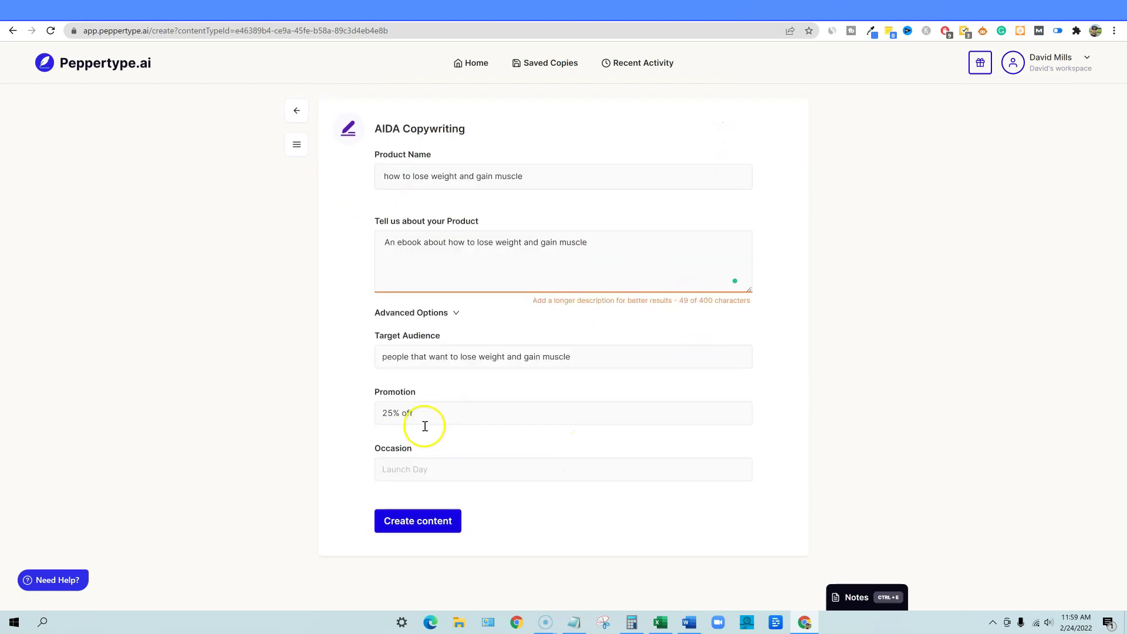
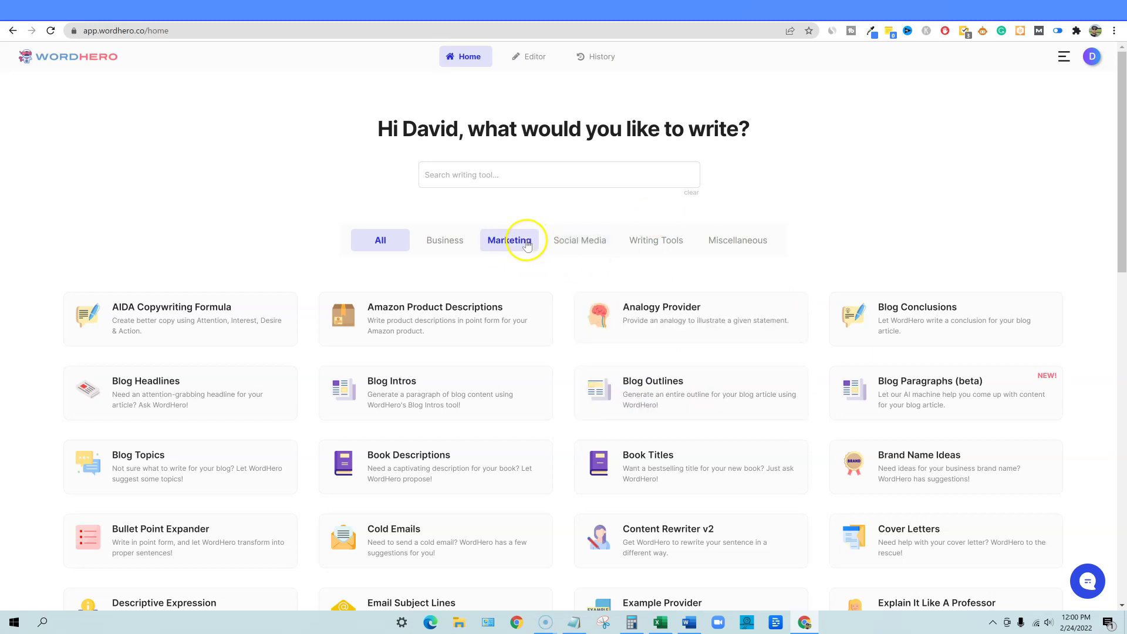
Open WordHero's AIDA Copywriting Formula tool and replace the product name with "how to lose weight and gain muscle"
{"action": "left_click", "coordinate": [157, 318]}
{"action": "triple_click", "coordinate": [337, 268]}
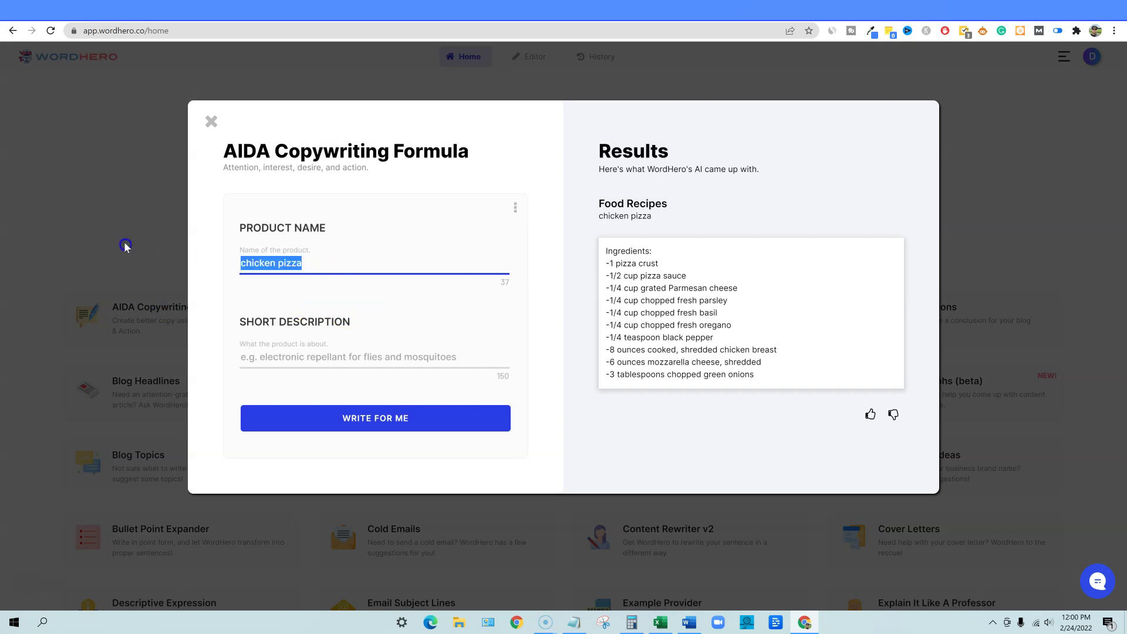
{"action": "key", "text": "BackSpace"}
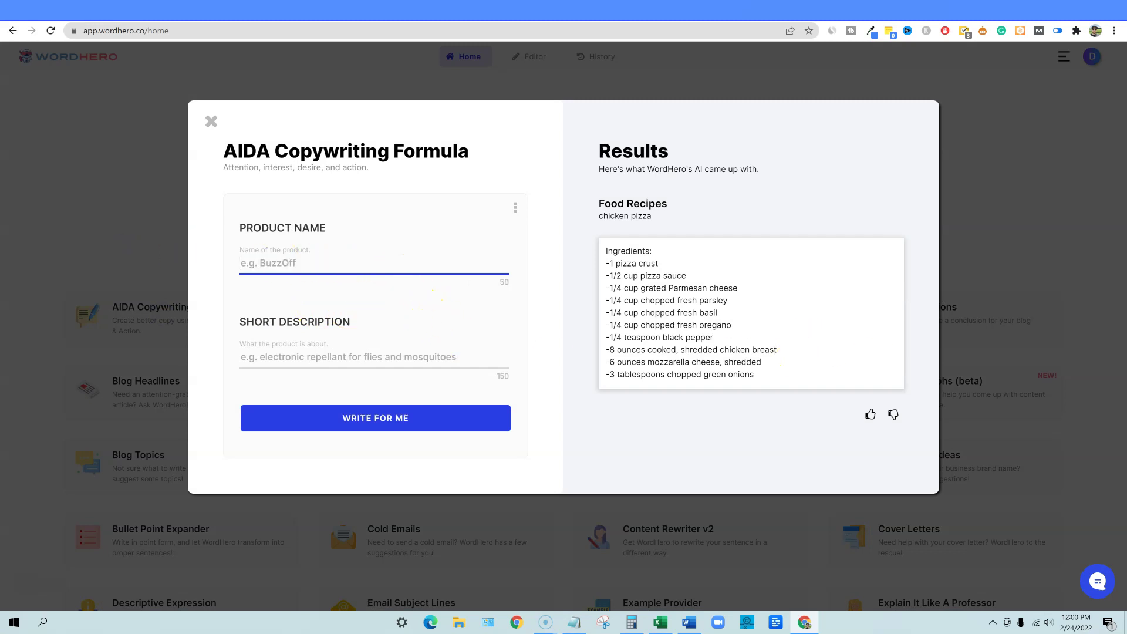
{"action": "key", "text": "alt+Tab"}
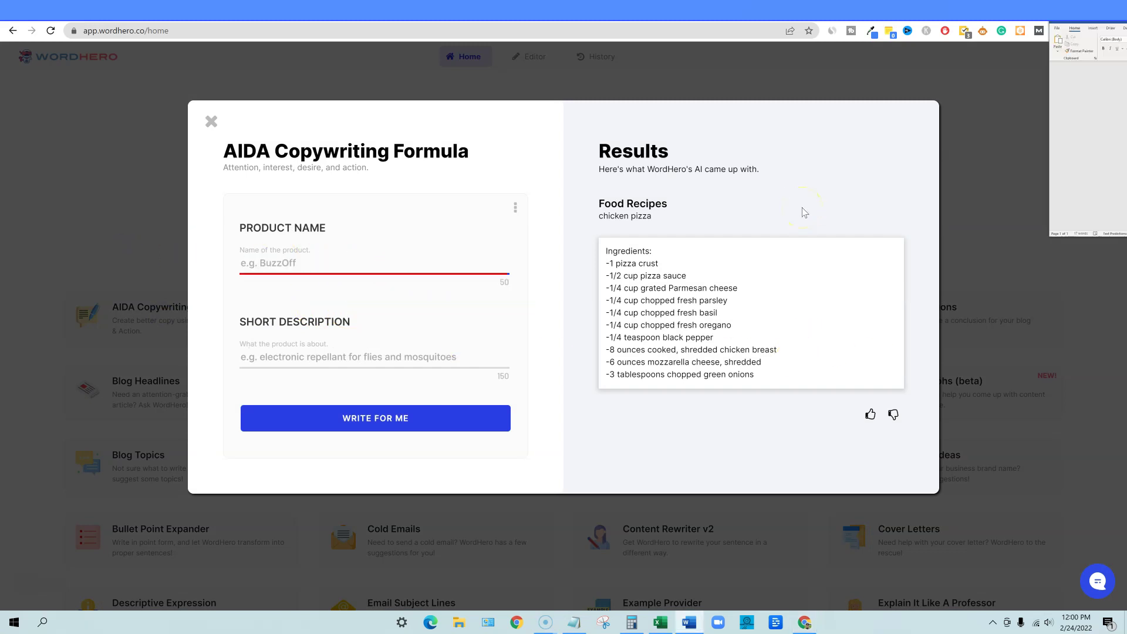
{"action": "key", "text": "alt+Tab"}
{"action": "type", "text": "how to lose weight and gain muscle"}
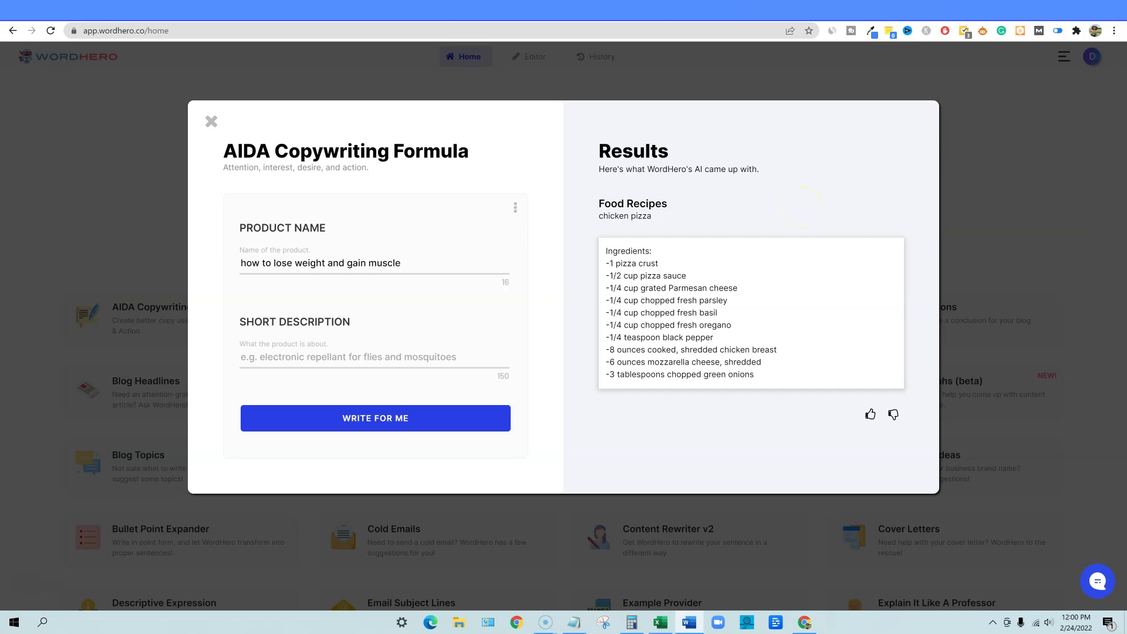
Set the short description to "An ebook about how to lose weight and gain muscle" and generate the AIDA copy in both WordHero and Peppertype
{"action": "left_click", "coordinate": [367, 358]}
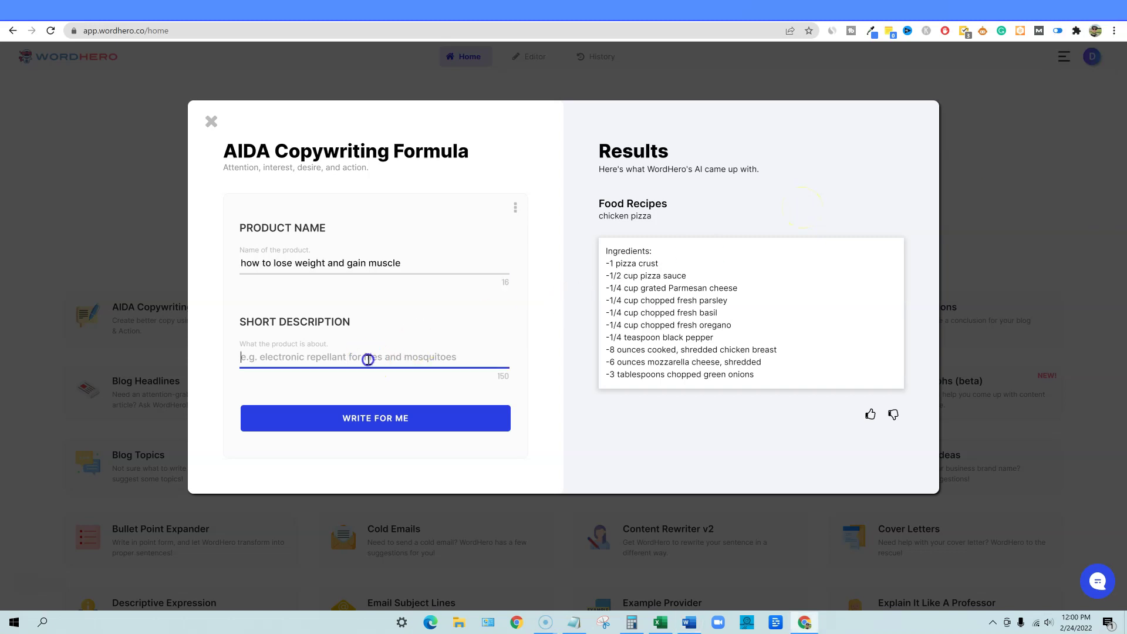
{"action": "type", "text": "An ebook about how to lose weight and gain muscle"}
{"action": "left_click", "coordinate": [378, 427]}
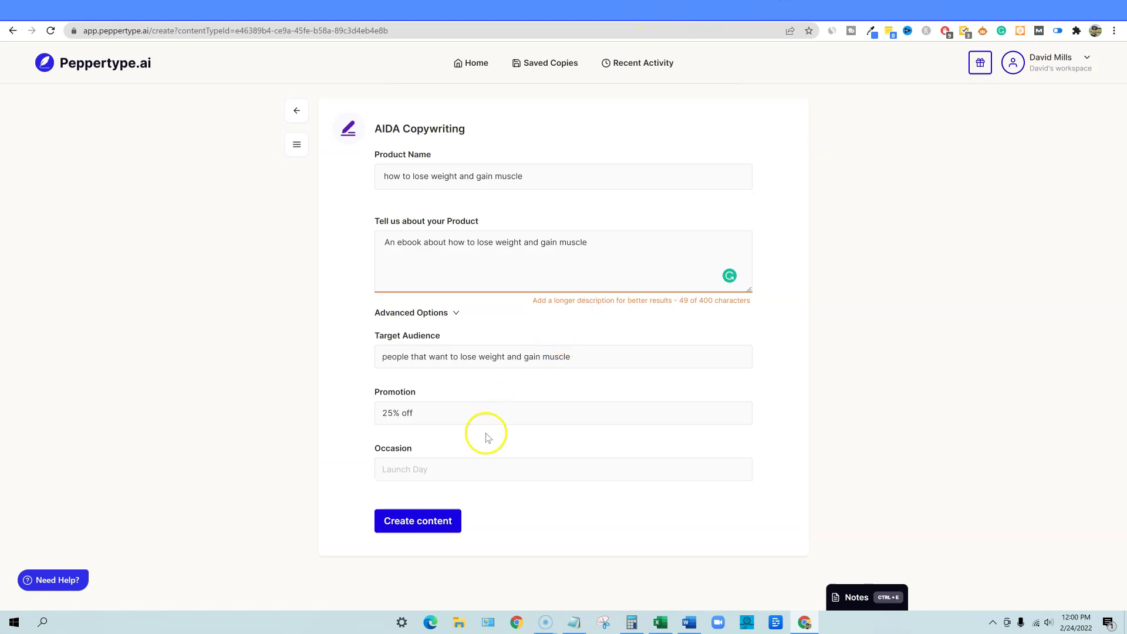
{"action": "left_click", "coordinate": [438, 524]}
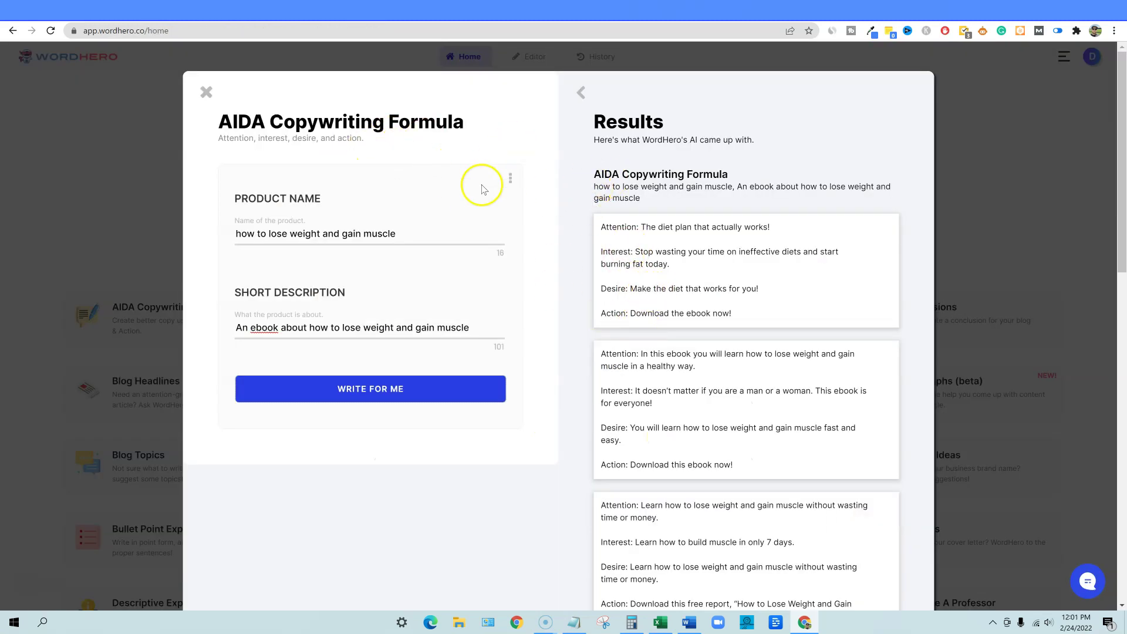
Read through the AIDA results in WordHero, then switch to Peppertype and examine its generated versions
{"action": "scroll", "coordinate": [670, 489], "scroll_direction": "down", "scroll_amount": 1}
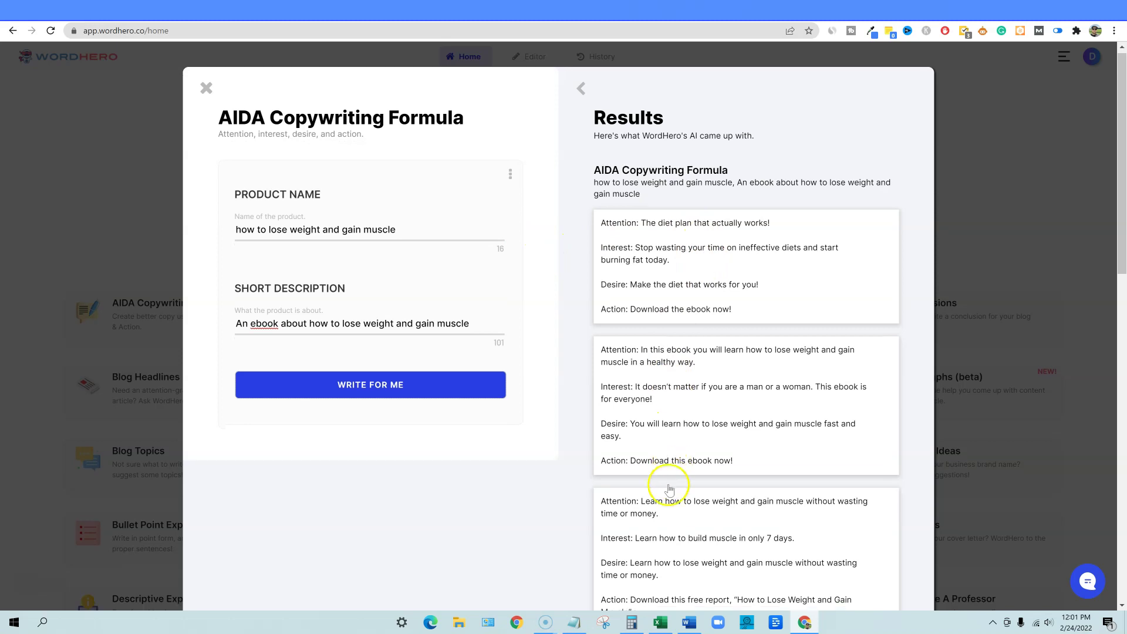
{"action": "scroll", "coordinate": [670, 489], "scroll_direction": "down", "scroll_amount": 4}
{"action": "scroll", "coordinate": [700, 334], "scroll_direction": "up", "scroll_amount": 3}
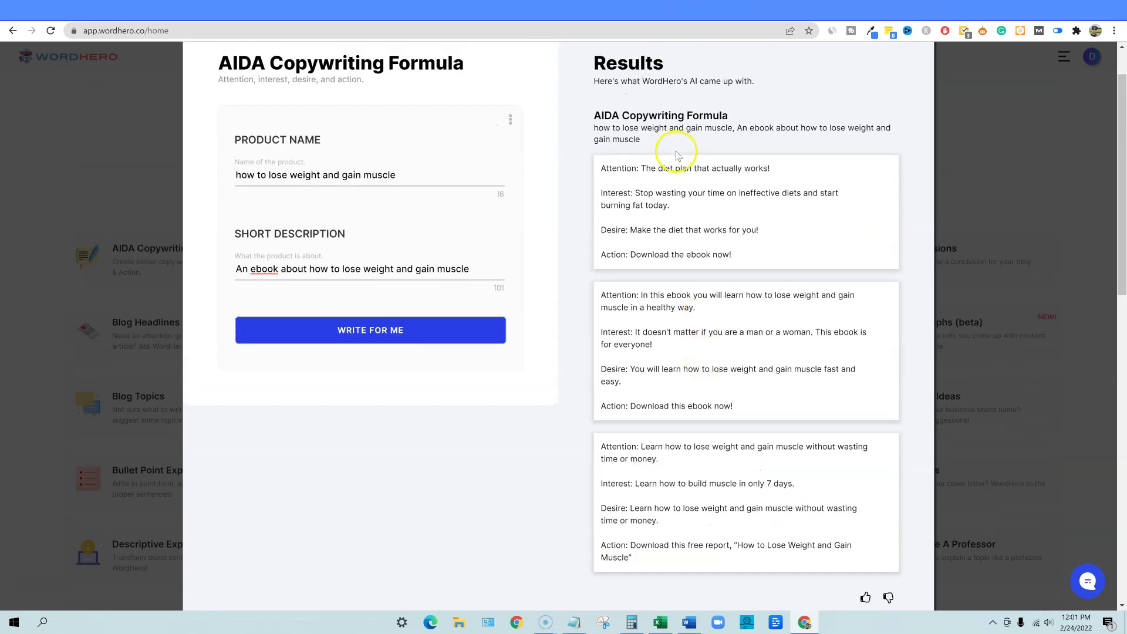
{"action": "scroll", "coordinate": [681, 464], "scroll_direction": "down", "scroll_amount": 1}
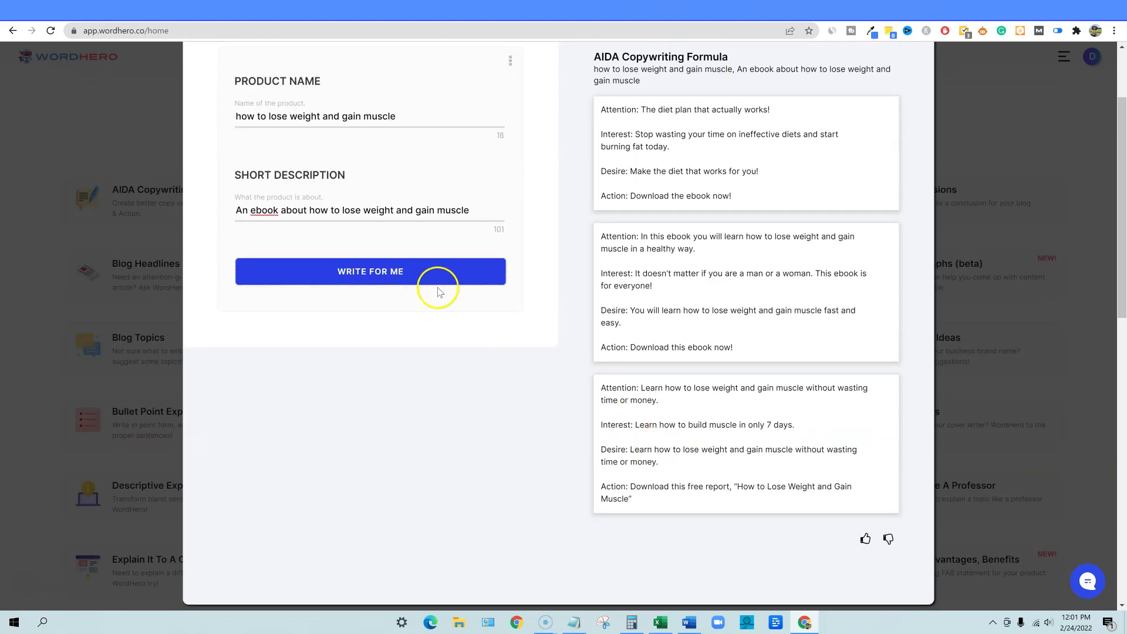
{"action": "left_click", "coordinate": [787, 10]}
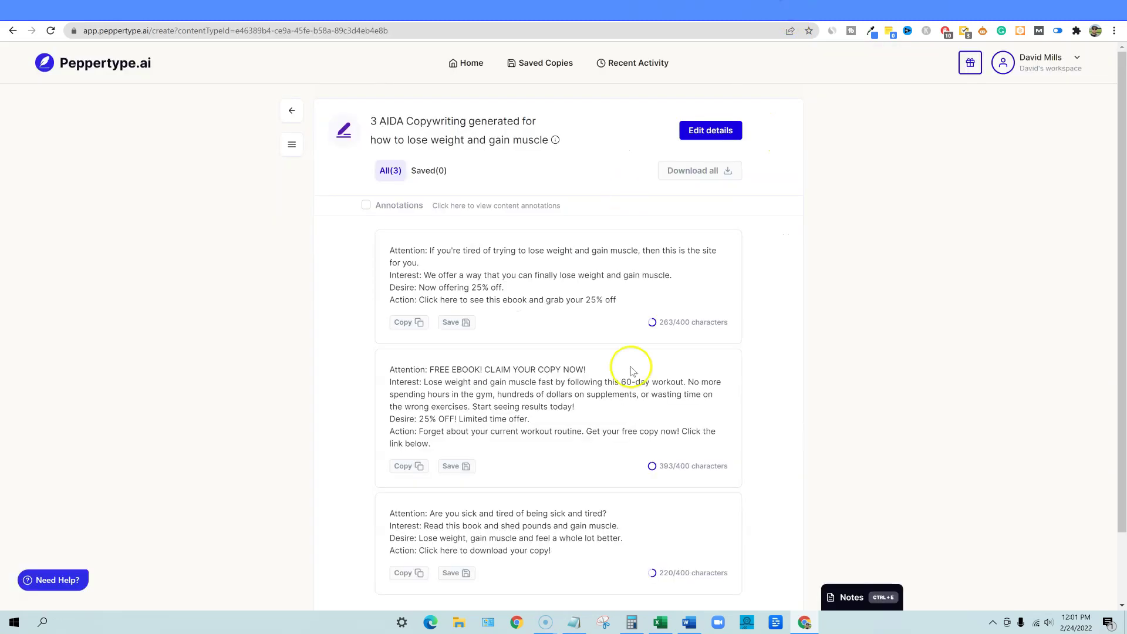
{"action": "scroll", "coordinate": [632, 372], "scroll_direction": "down", "scroll_amount": 1}
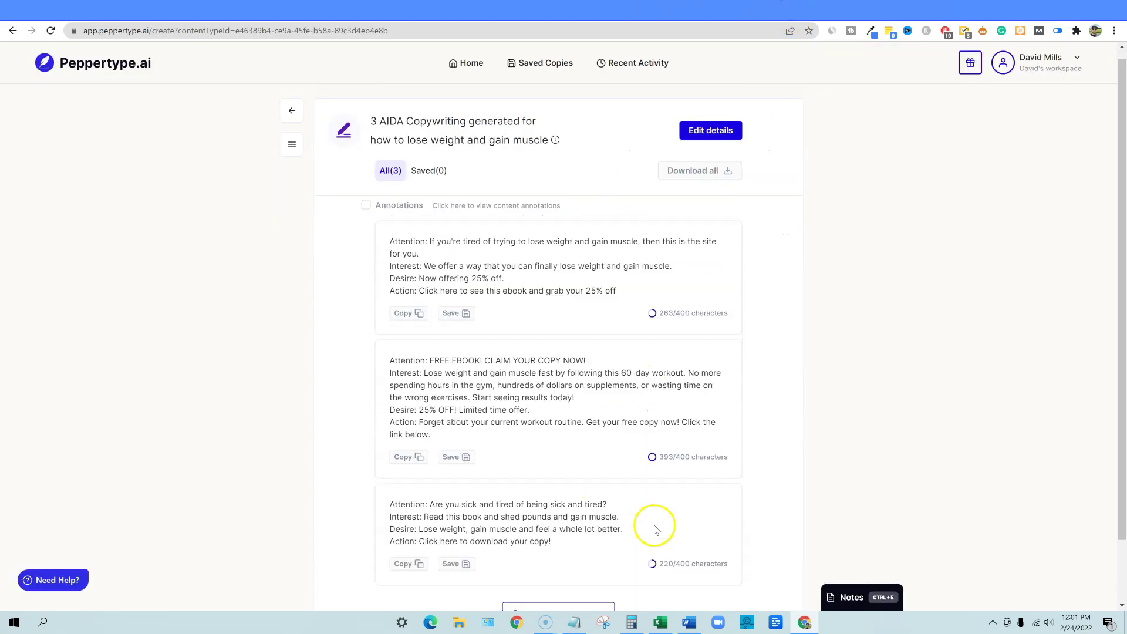
{"action": "scroll", "coordinate": [579, 522], "scroll_direction": "down", "scroll_amount": 2}
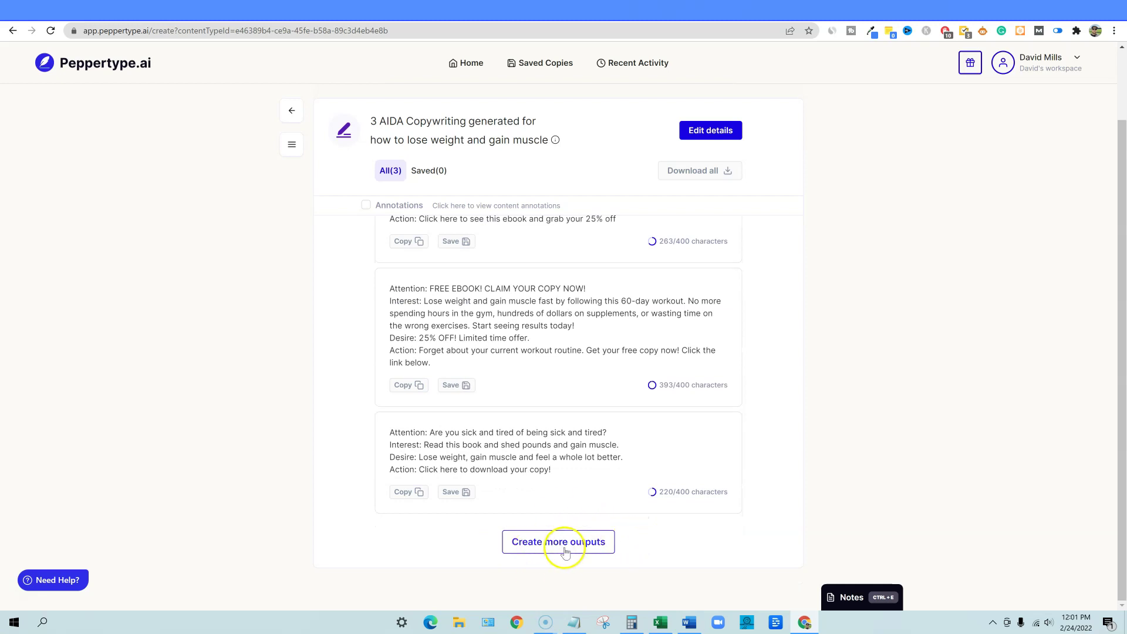
{"action": "scroll", "coordinate": [581, 544], "scroll_direction": "up", "scroll_amount": 2}
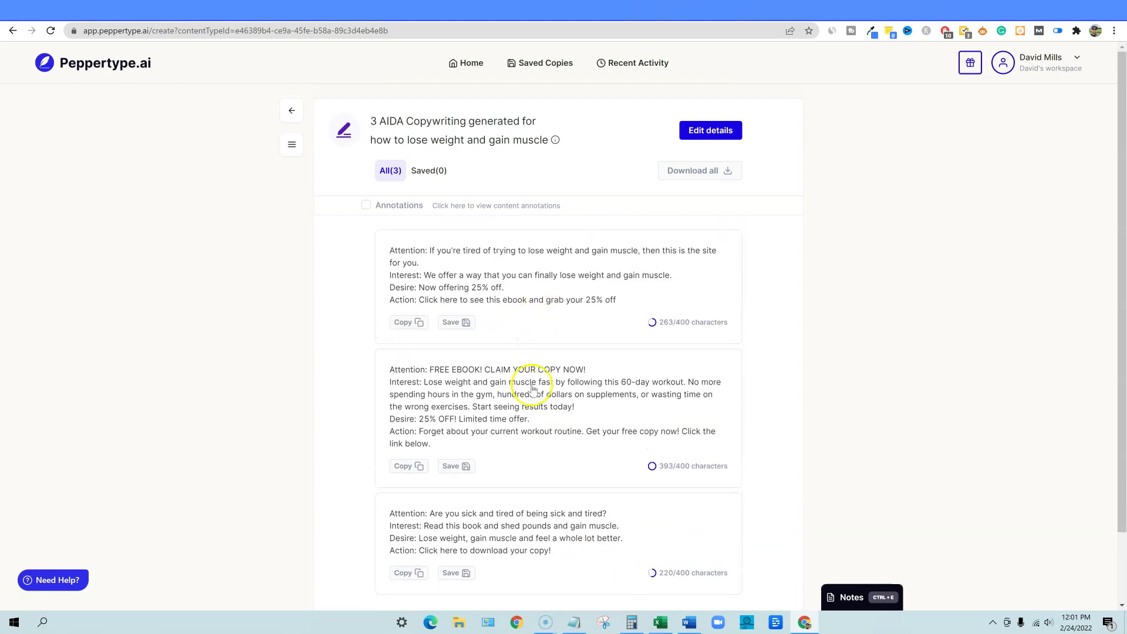
{"action": "scroll", "coordinate": [536, 574], "scroll_direction": "down", "scroll_amount": 2}
{"action": "scroll", "coordinate": [549, 586], "scroll_direction": "up", "scroll_amount": 2}
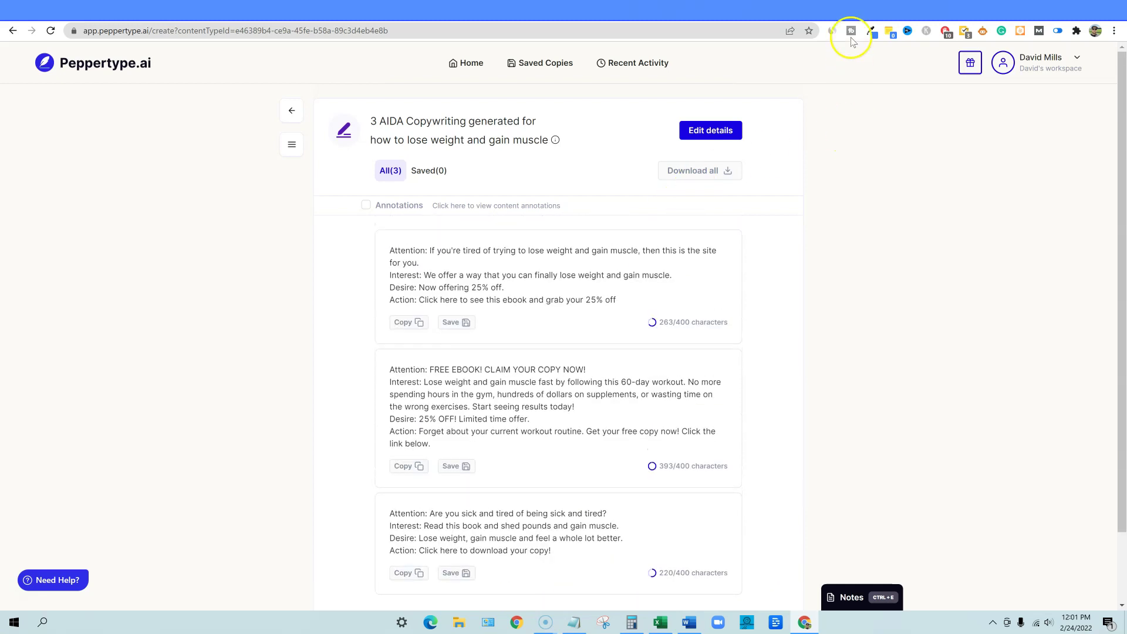
Return to WordHero's AIDA results and compare their wording and level of detail with Peppertype's versions
{"action": "left_click", "coordinate": [844, 16]}
{"action": "scroll", "coordinate": [717, 460], "scroll_direction": "up", "scroll_amount": 1}
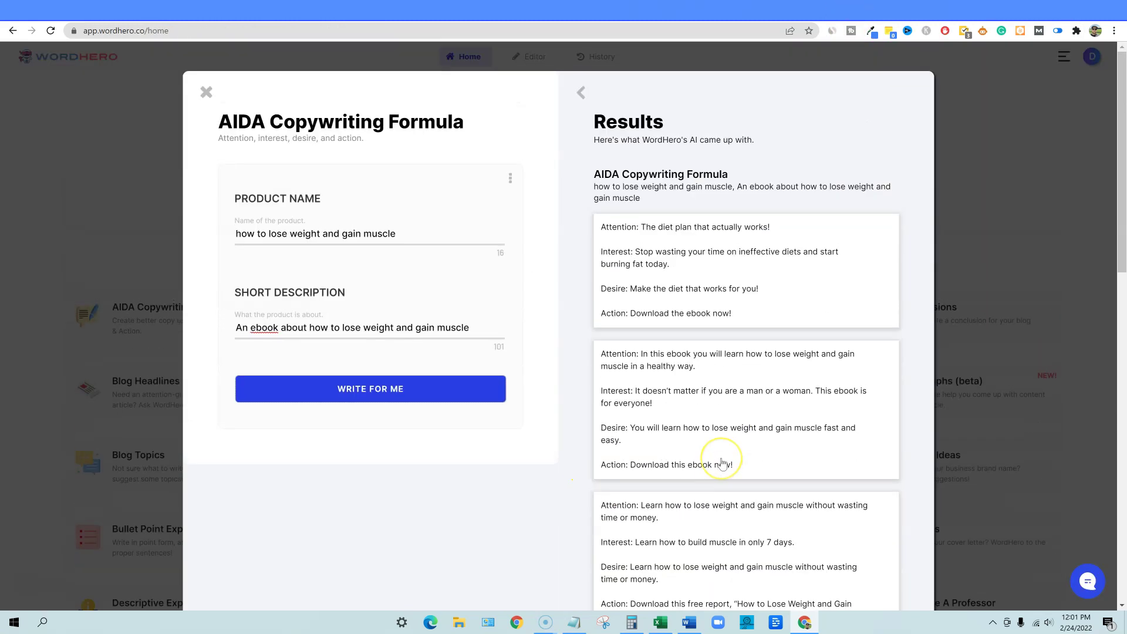
{"action": "scroll", "coordinate": [723, 464], "scroll_direction": "down", "scroll_amount": 1}
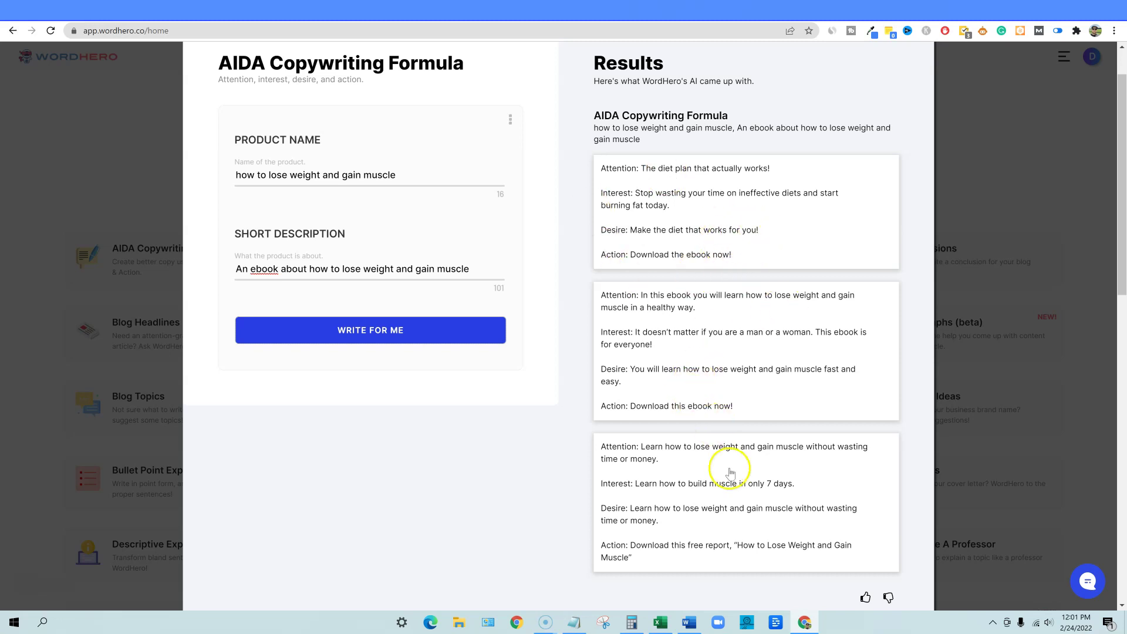
{"action": "scroll", "coordinate": [730, 470], "scroll_direction": "down", "scroll_amount": 1}
{"action": "scroll", "coordinate": [730, 465], "scroll_direction": "up", "scroll_amount": 1}
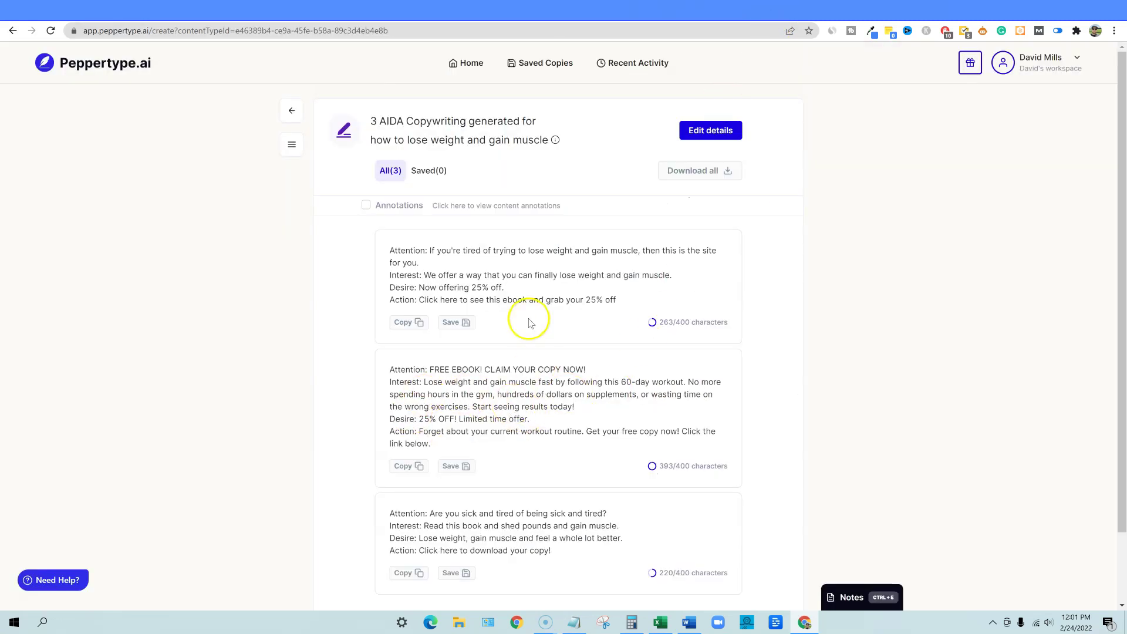
{"action": "scroll", "coordinate": [521, 533], "scroll_direction": "down", "scroll_amount": 1}
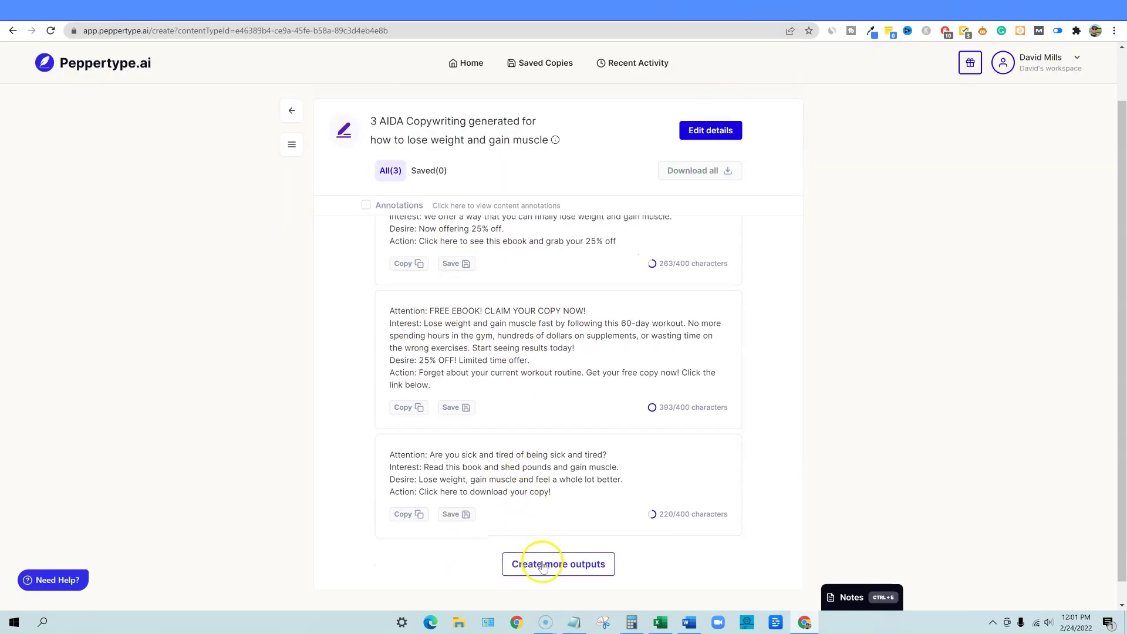
{"action": "scroll", "coordinate": [604, 433], "scroll_direction": "up", "scroll_amount": 1}
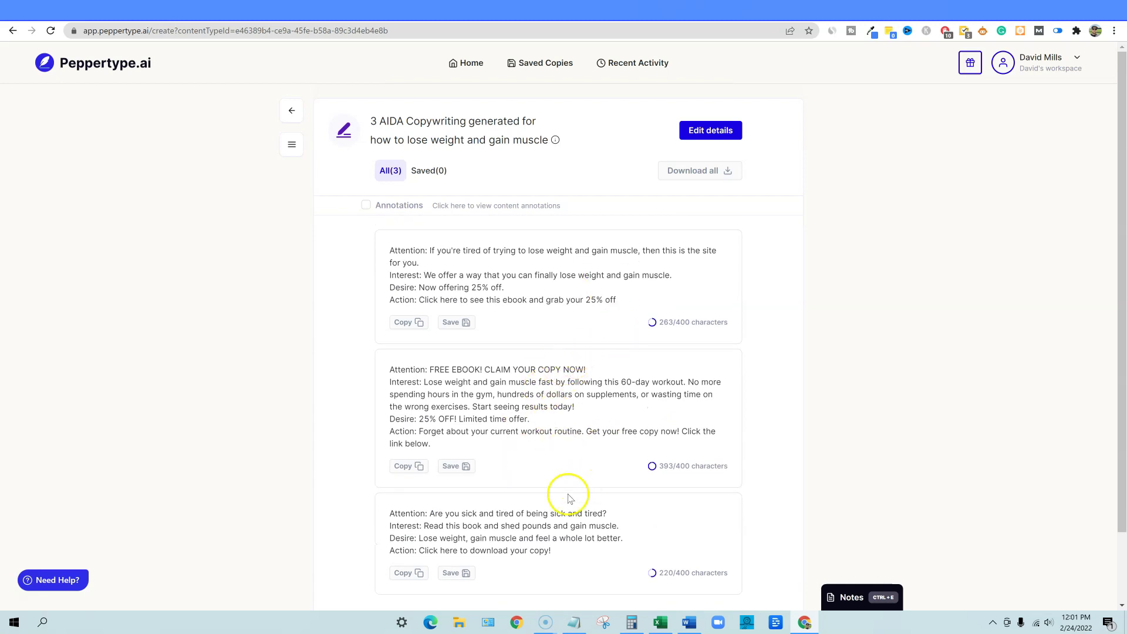
Regenerate the AIDA copy in WordHero with the same inputs, and create more AIDA outputs in Peppertype
{"action": "left_click", "coordinate": [862, 10]}
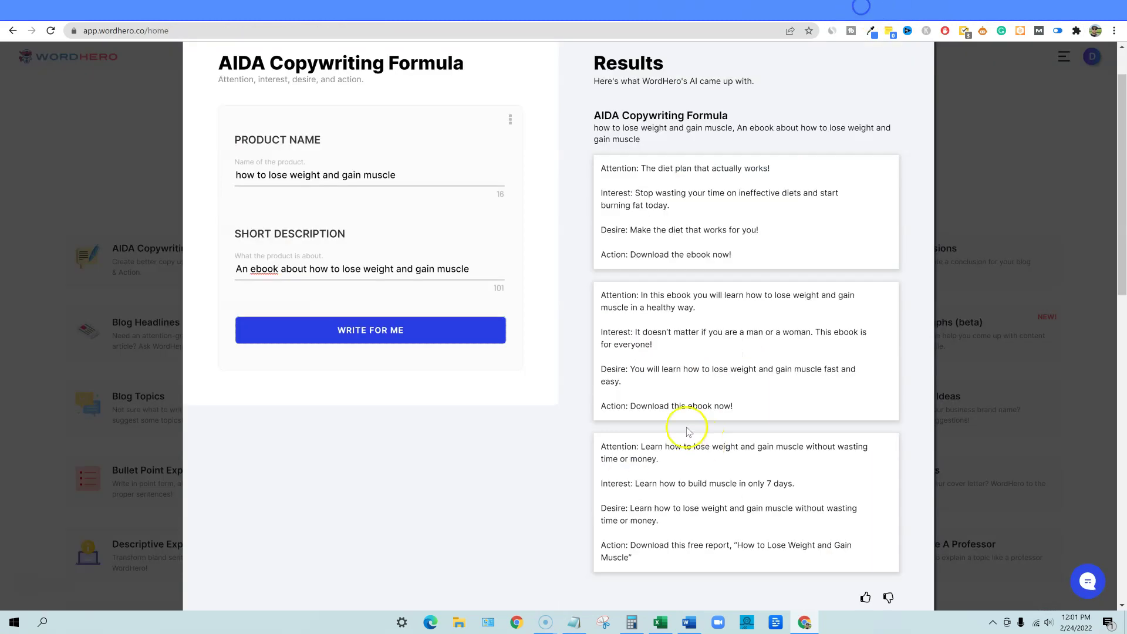
{"action": "left_click", "coordinate": [392, 330]}
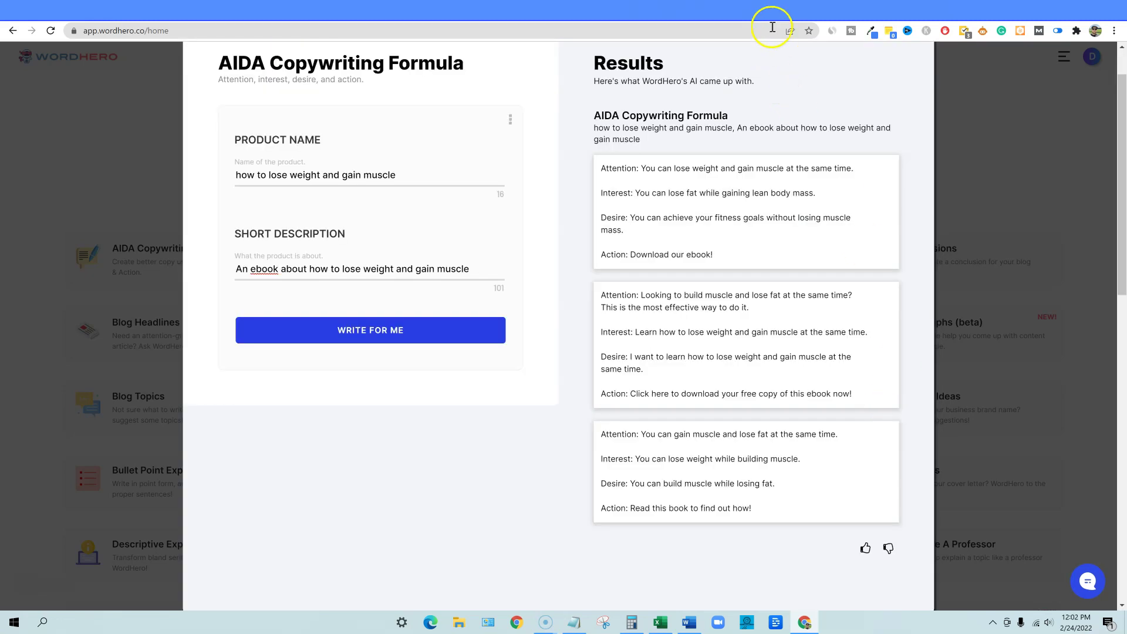
{"action": "left_click", "coordinate": [781, 8]}
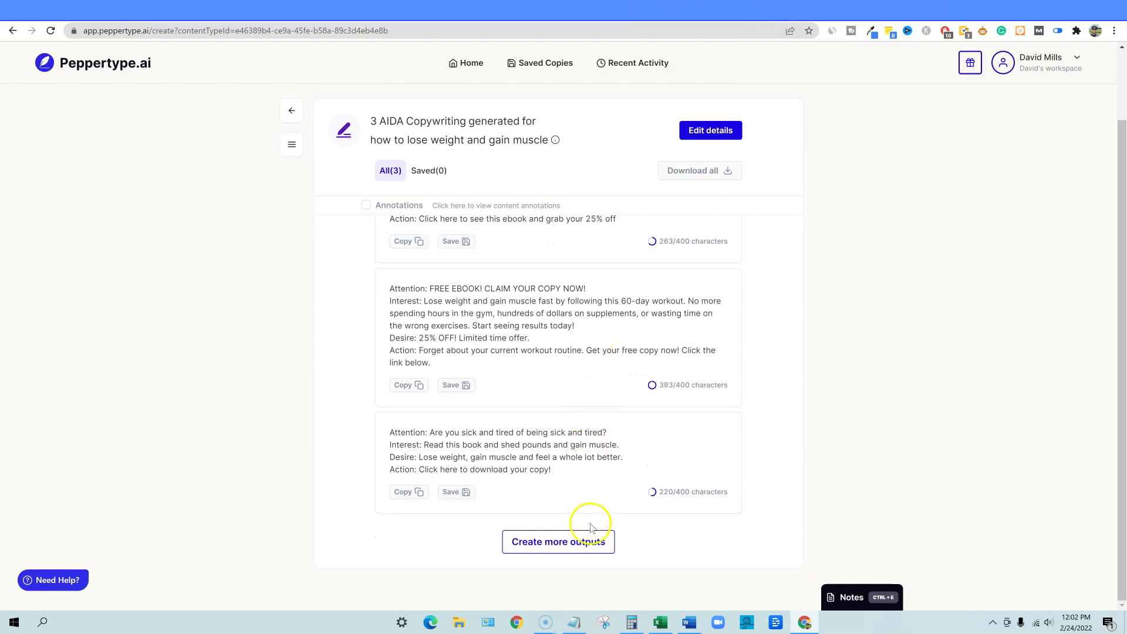
{"action": "left_click", "coordinate": [580, 540]}
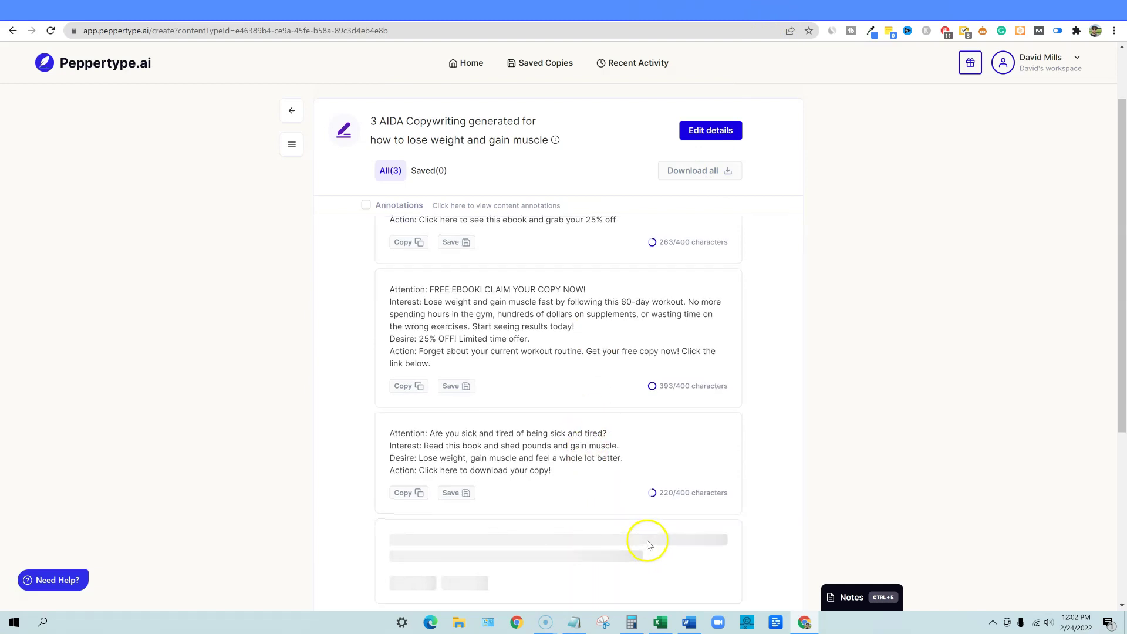
Examine Peppertype's full list of AIDA versions, including the additional outputs
{"action": "scroll", "coordinate": [646, 546], "scroll_direction": "up", "scroll_amount": 1}
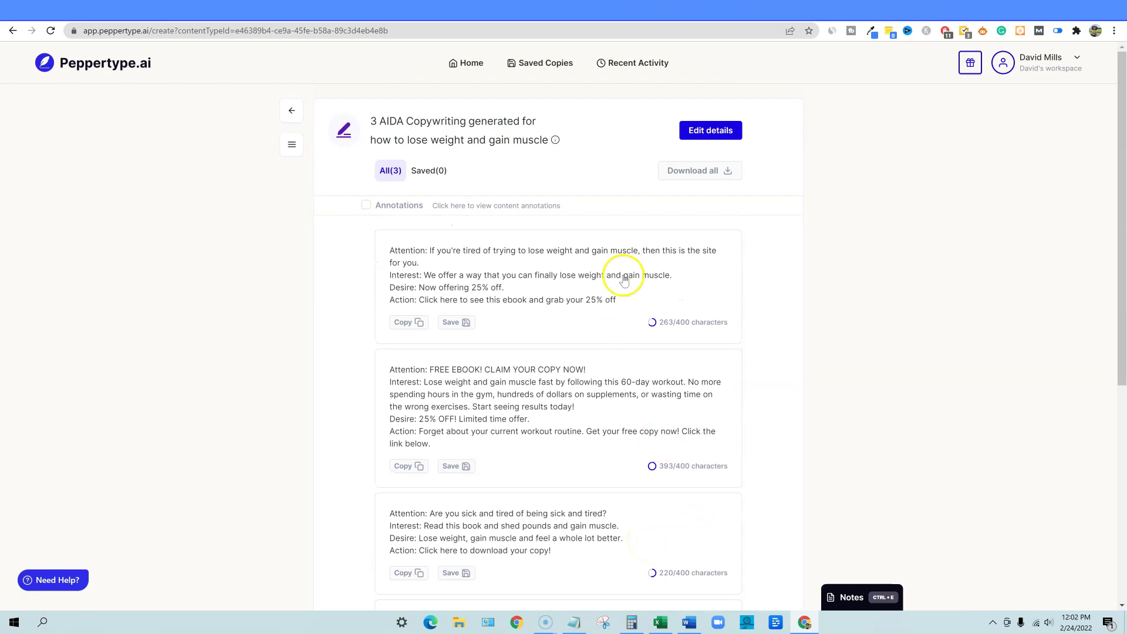
{"action": "scroll", "coordinate": [658, 350], "scroll_direction": "down", "scroll_amount": 3}
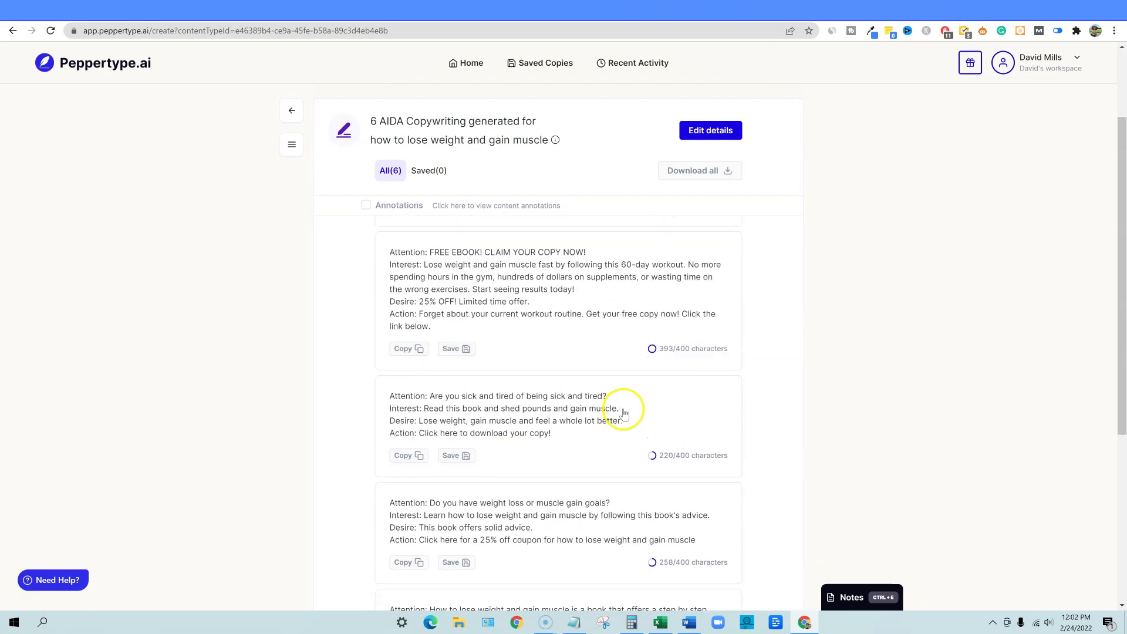
{"action": "scroll", "coordinate": [555, 522], "scroll_direction": "down", "scroll_amount": 2}
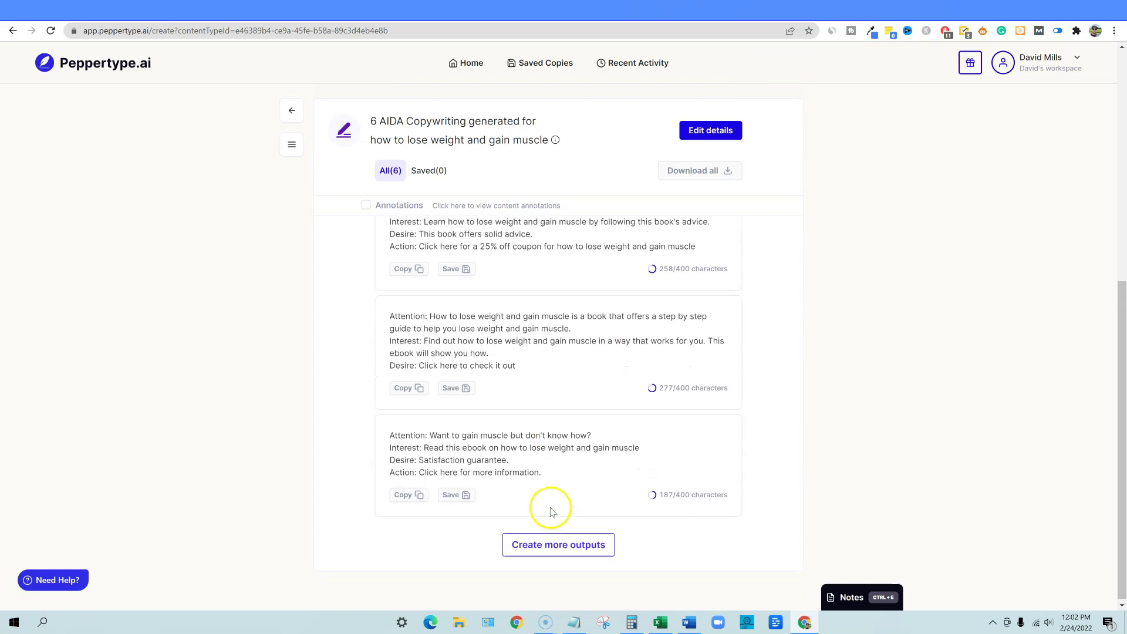
{"action": "scroll", "coordinate": [530, 498], "scroll_direction": "up", "scroll_amount": 1}
{"action": "scroll", "coordinate": [531, 499], "scroll_direction": "up", "scroll_amount": 4}
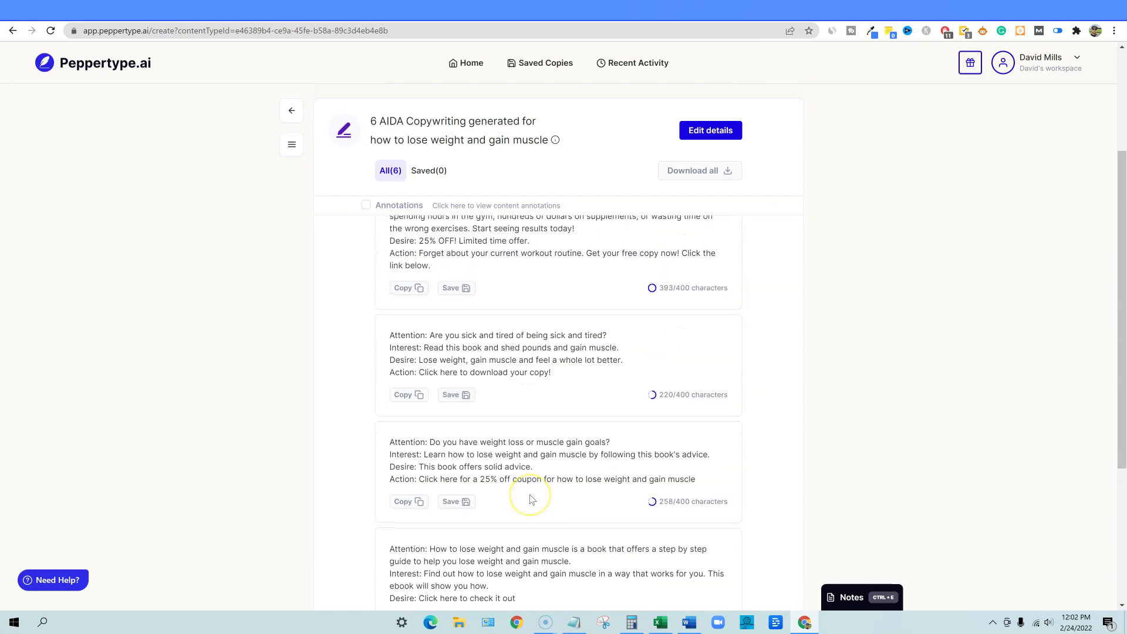
{"action": "scroll", "coordinate": [554, 399], "scroll_direction": "up", "scroll_amount": 1}
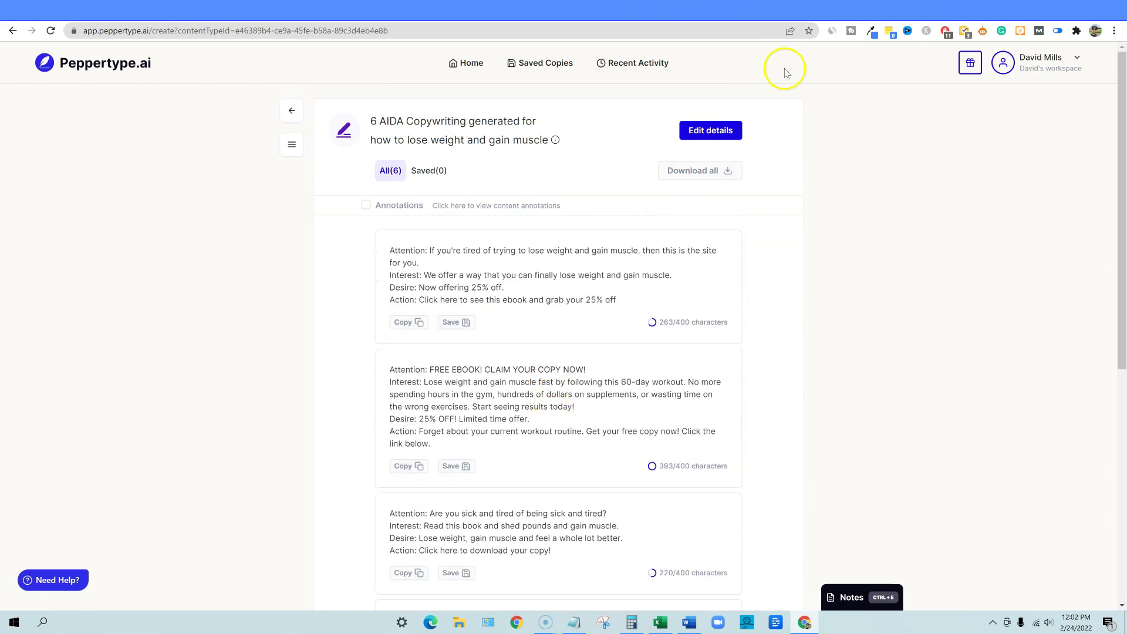
Compare WordHero's regenerated AIDA copy with Peppertype's expanded list, checking how each handles attention, interest, desire and action
{"action": "left_click", "coordinate": [846, 13]}
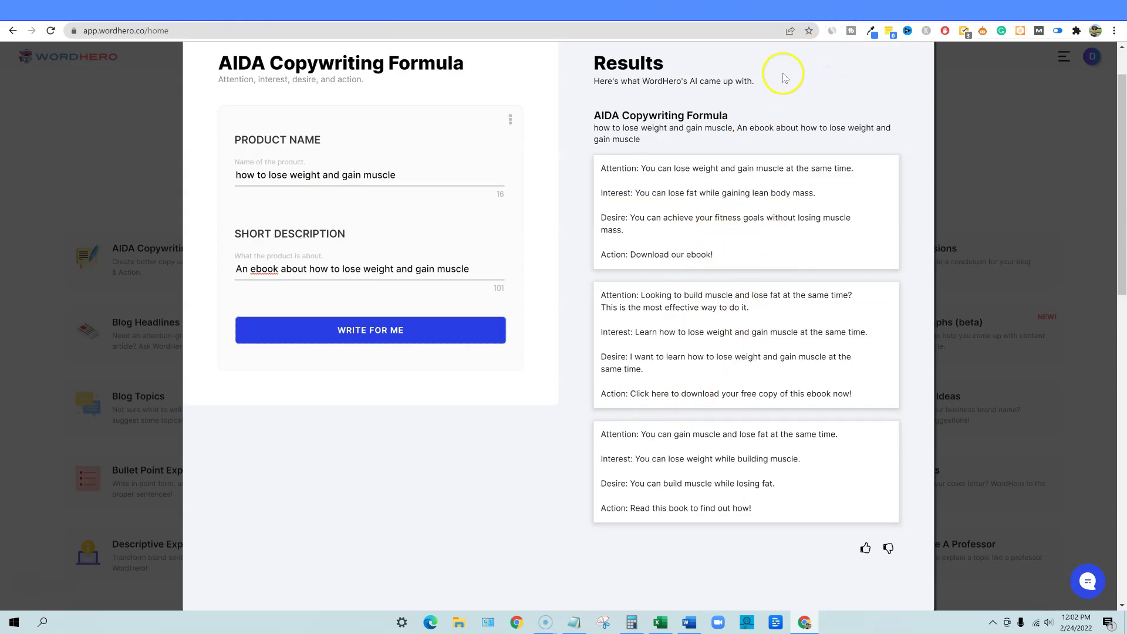
{"action": "left_click", "coordinate": [778, 13]}
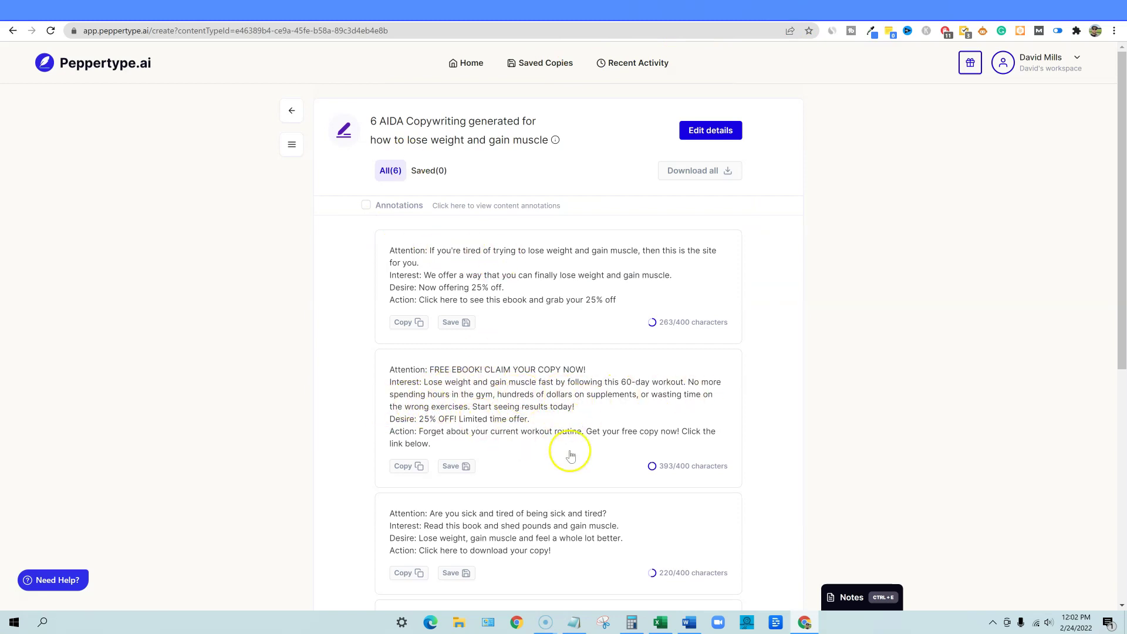
{"action": "scroll", "coordinate": [564, 455], "scroll_direction": "down", "scroll_amount": 3}
{"action": "scroll", "coordinate": [582, 517], "scroll_direction": "down", "scroll_amount": 2}
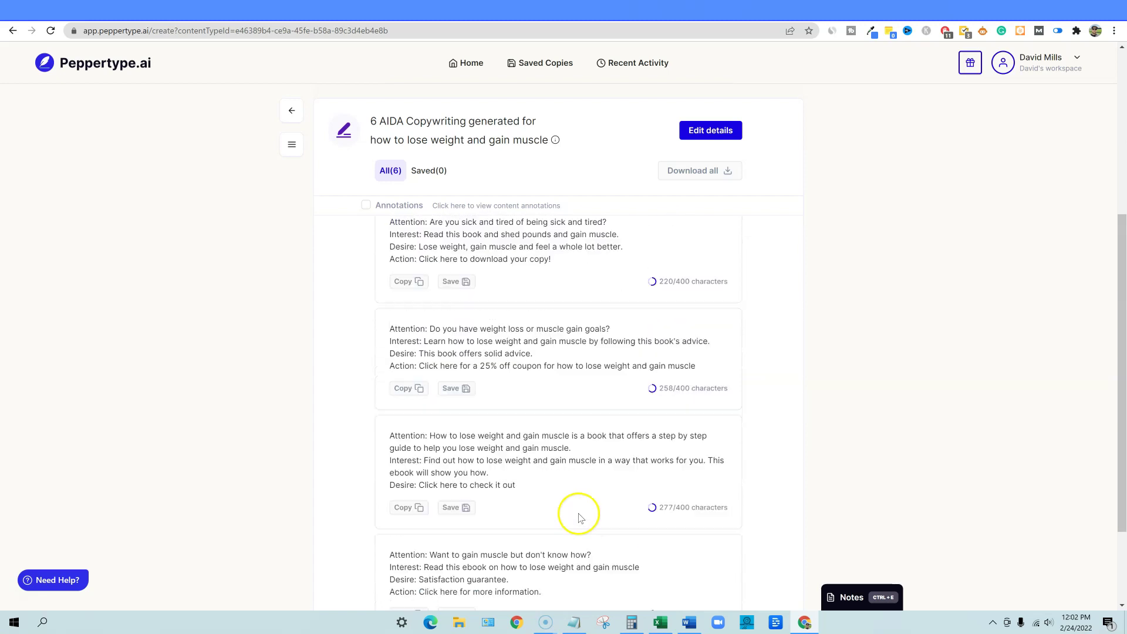
{"action": "scroll", "coordinate": [669, 479], "scroll_direction": "up", "scroll_amount": 5}
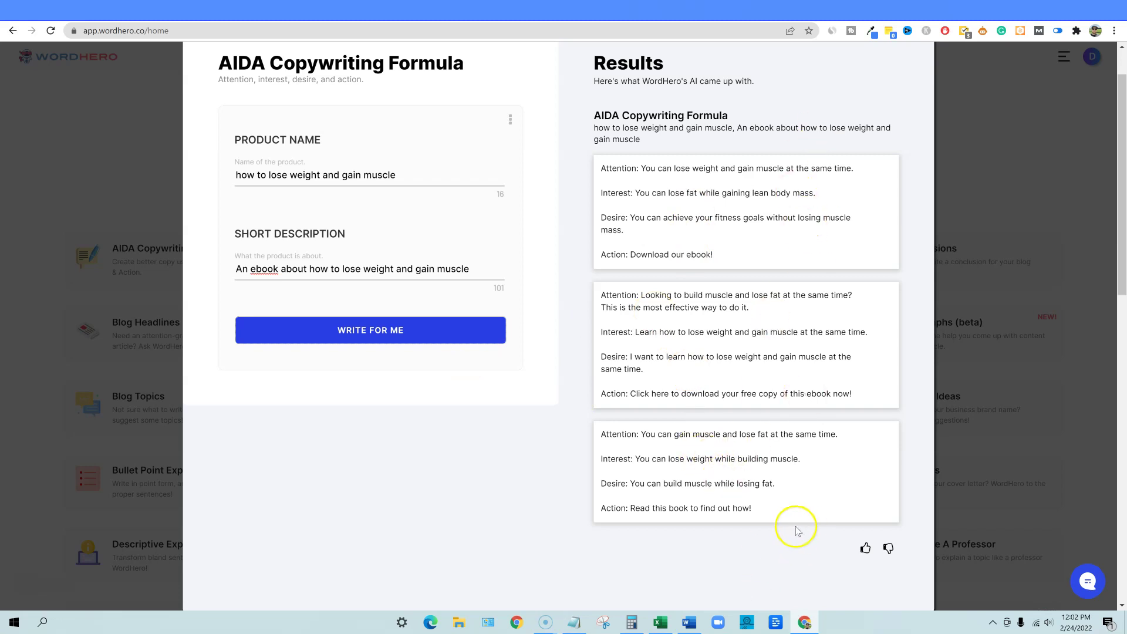
{"action": "scroll", "coordinate": [789, 505], "scroll_direction": "up", "scroll_amount": 1}
{"action": "scroll", "coordinate": [799, 511], "scroll_direction": "down", "scroll_amount": 3}
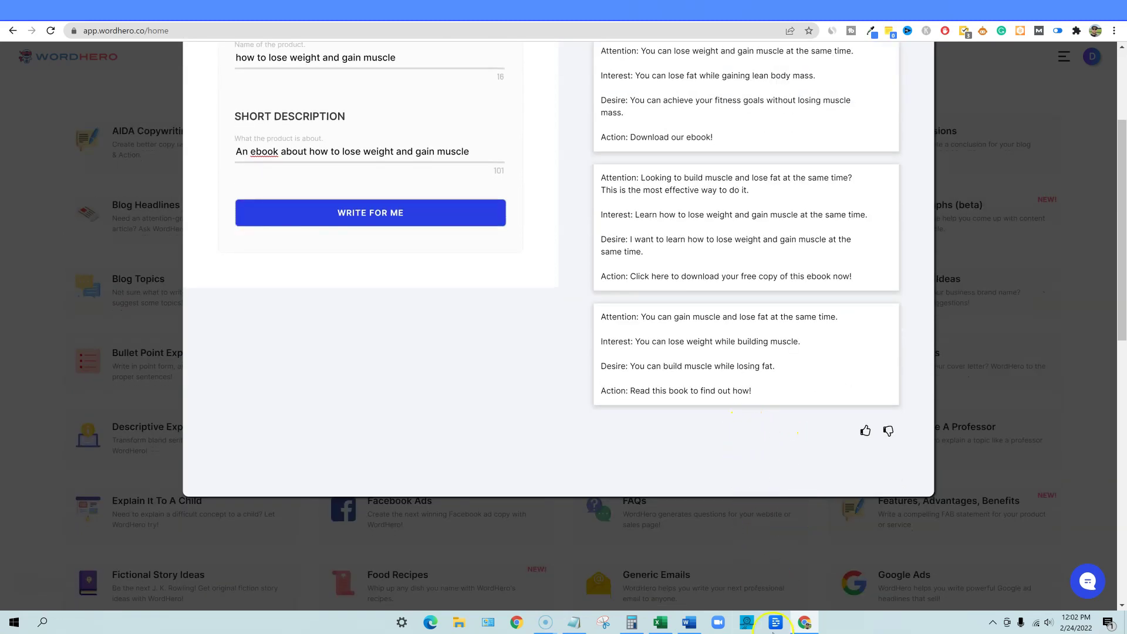
{"action": "scroll", "coordinate": [773, 463], "scroll_direction": "up", "scroll_amount": 2}
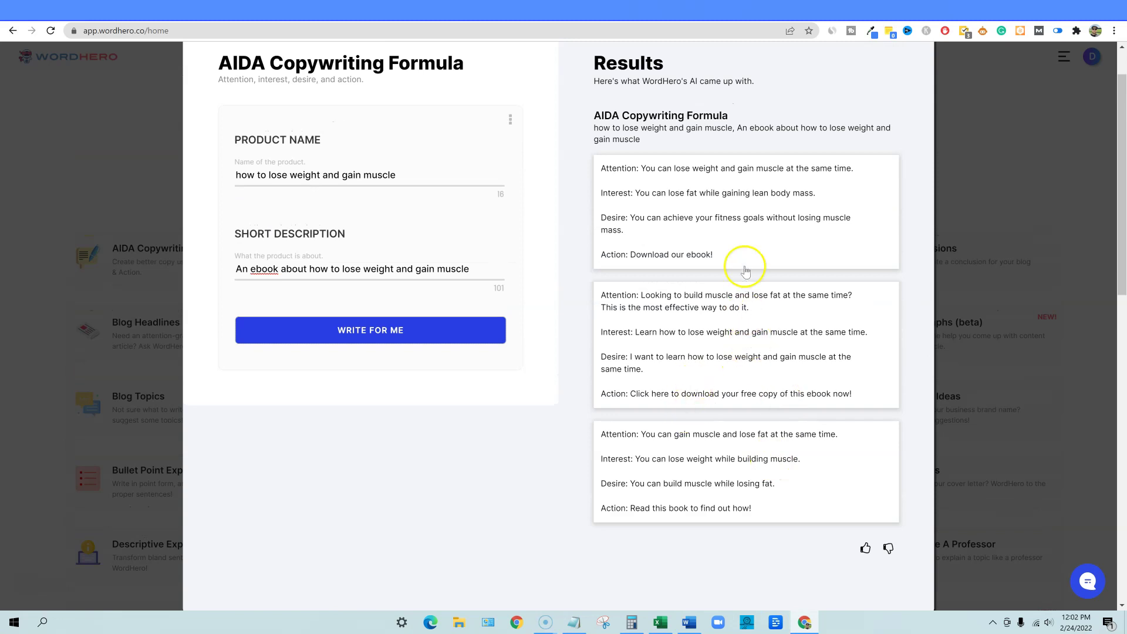
Copy each of the three regenerated AIDA results in WordHero, one after another
{"action": "left_click", "coordinate": [739, 244]}
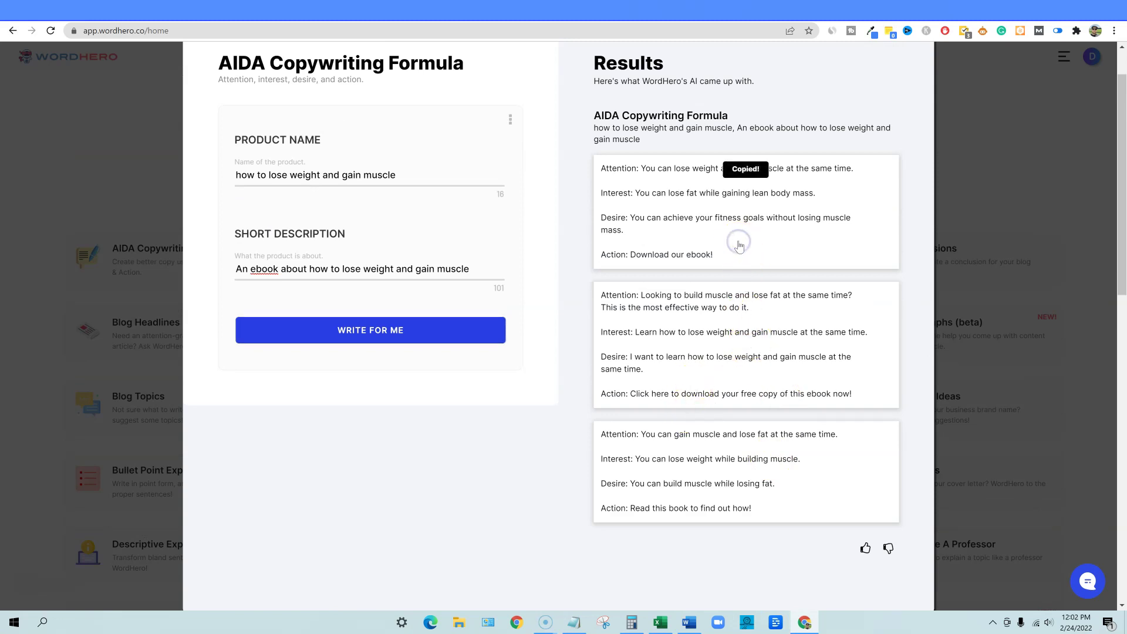
{"action": "left_click", "coordinate": [738, 340]}
{"action": "left_click", "coordinate": [730, 461]}
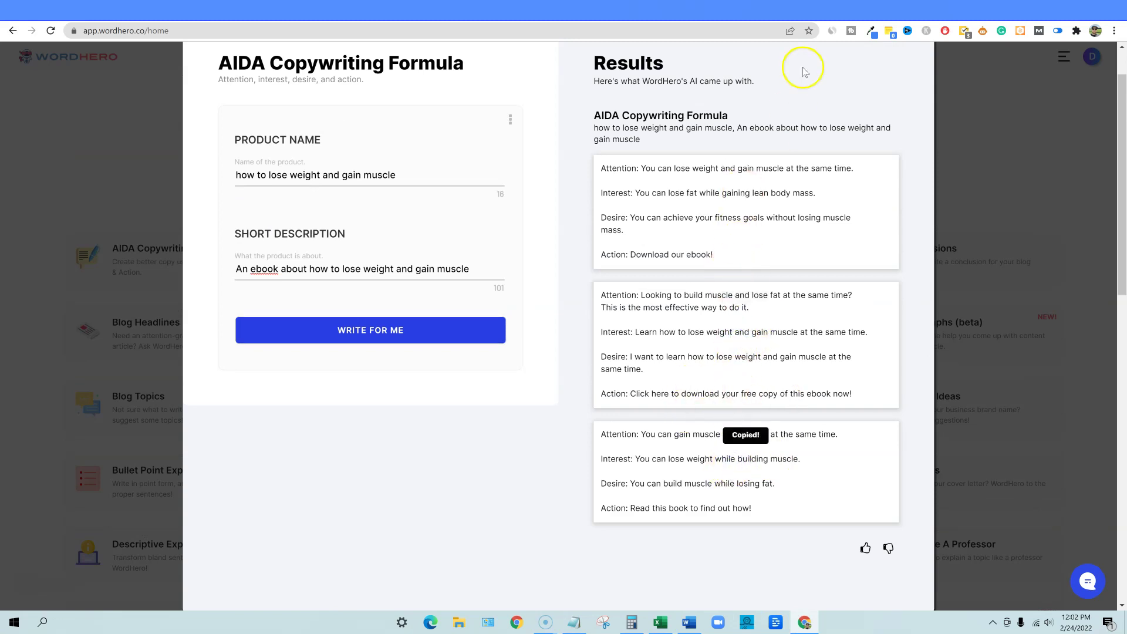
{"action": "scroll", "coordinate": [851, 235], "scroll_direction": "up", "scroll_amount": 1}
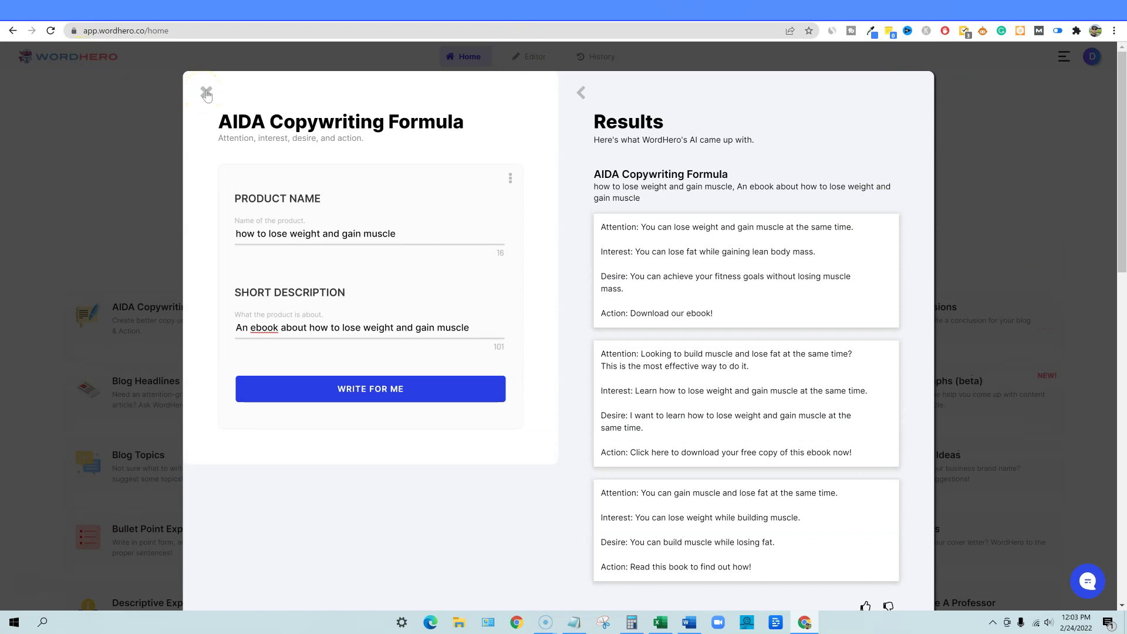
Switch to Peppertype and review its full list of AIDA versions against WordHero's copy
{"action": "left_click", "coordinate": [768, 9]}
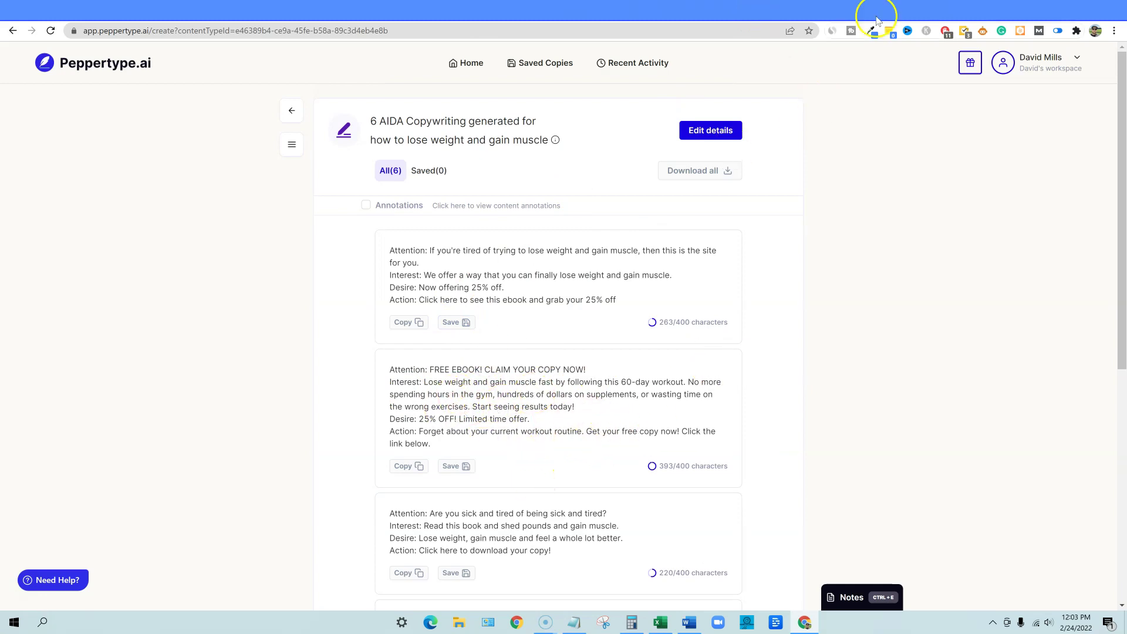
{"action": "scroll", "coordinate": [574, 433], "scroll_direction": "down", "scroll_amount": 7}
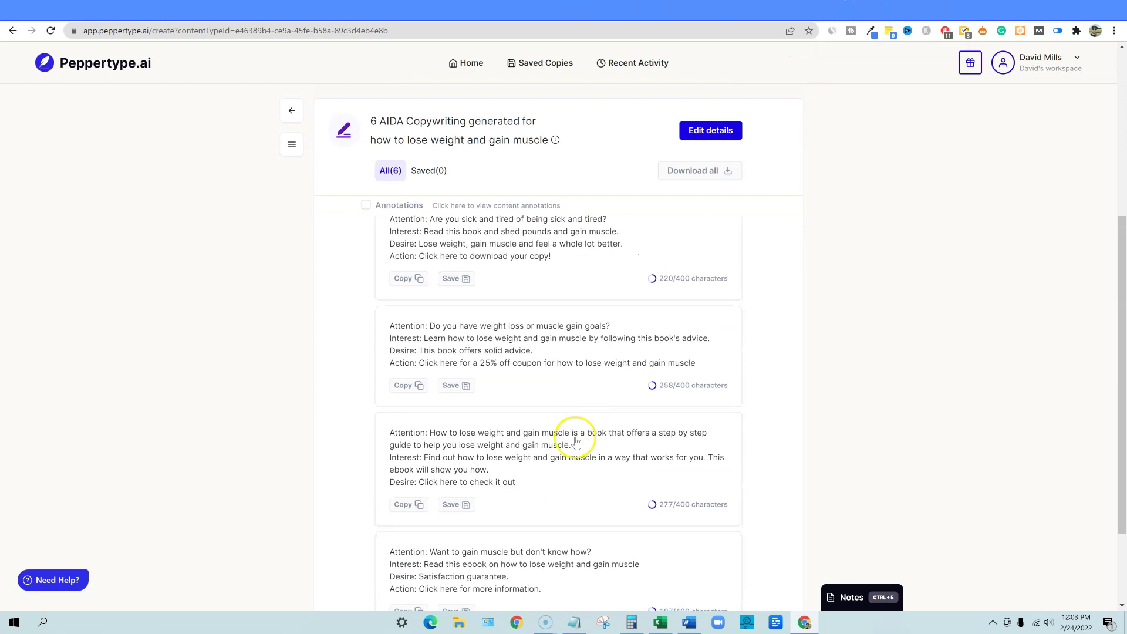
{"action": "scroll", "coordinate": [573, 517], "scroll_direction": "up", "scroll_amount": 10}
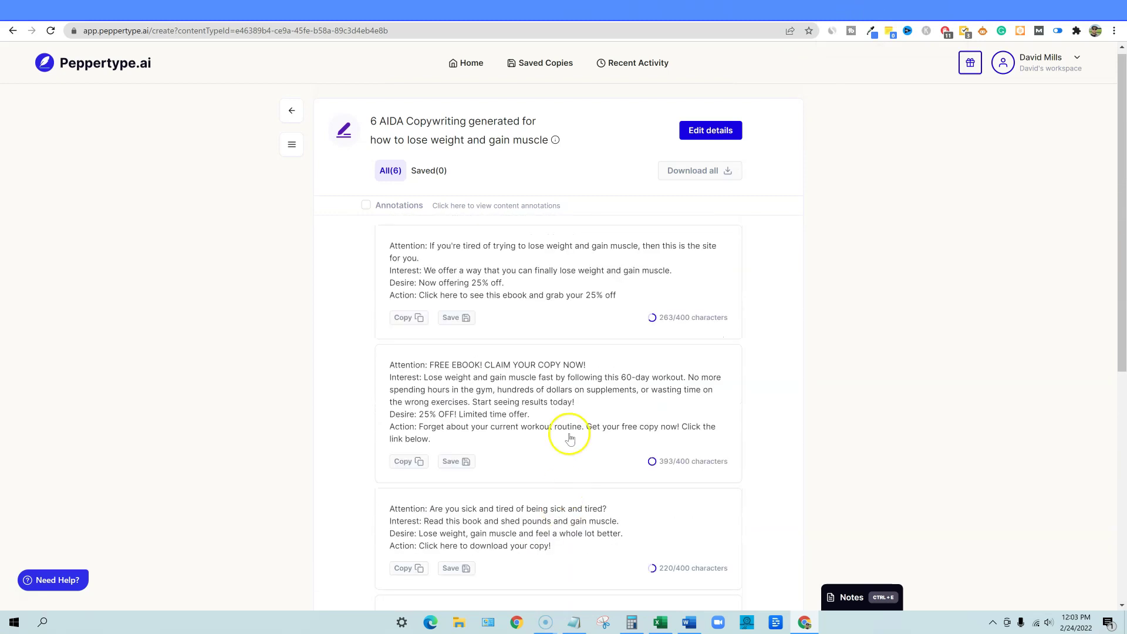
{"action": "scroll", "coordinate": [575, 447], "scroll_direction": "down", "scroll_amount": 10}
{"action": "scroll", "coordinate": [579, 559], "scroll_direction": "up", "scroll_amount": 10}
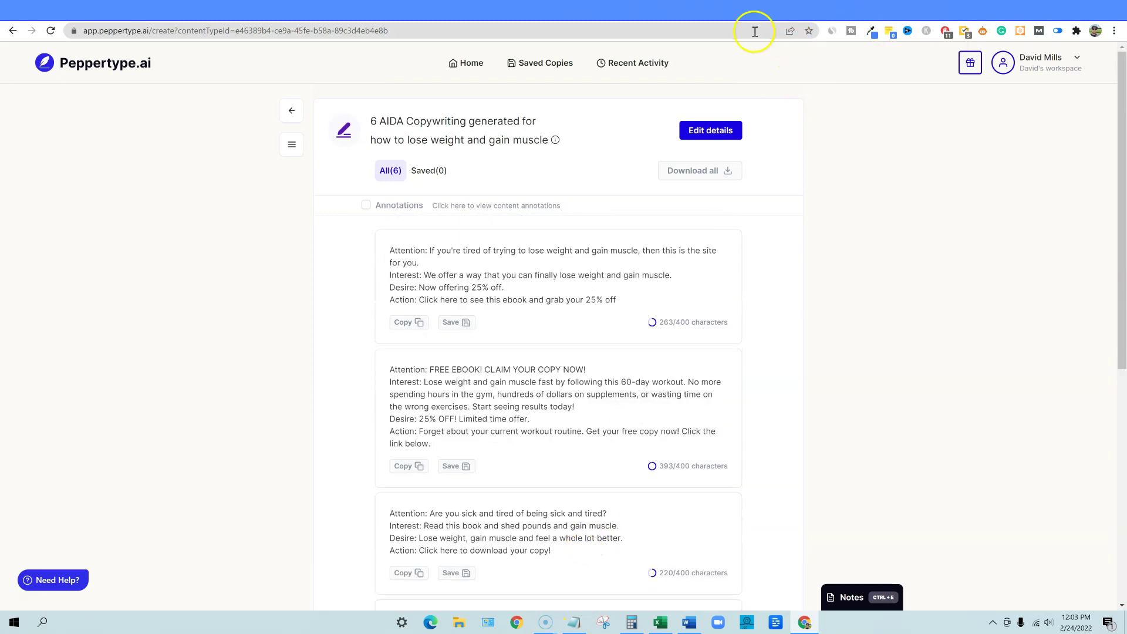
Switch to the Notepad comparison list and record "PT" beside the AIDA entry
{"action": "left_click", "coordinate": [574, 622]}
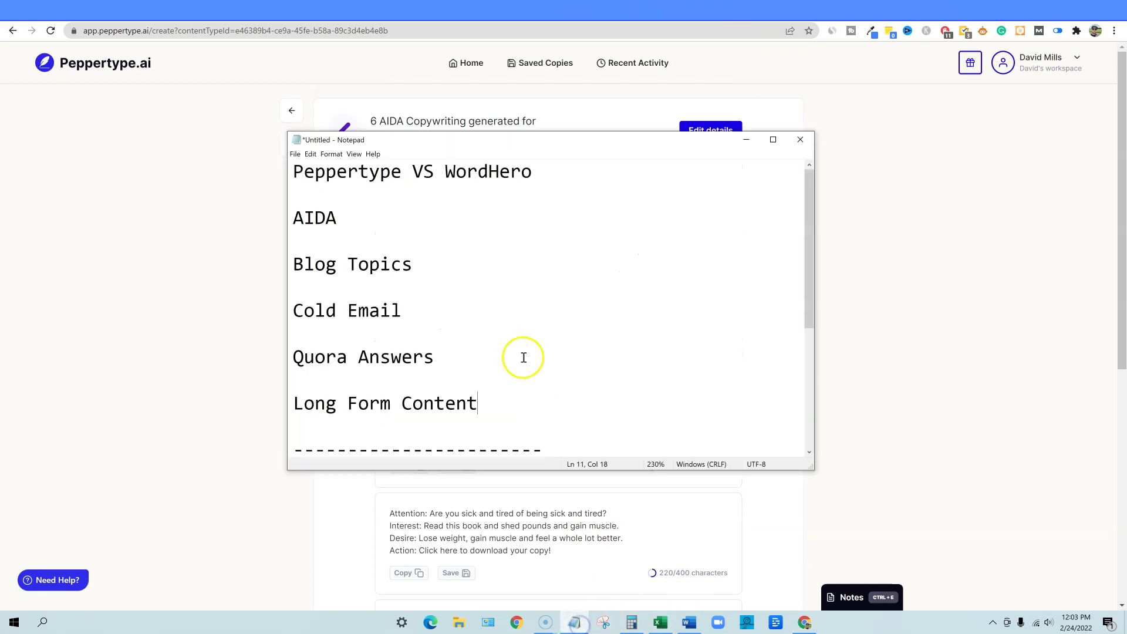
{"action": "left_click", "coordinate": [393, 216]}
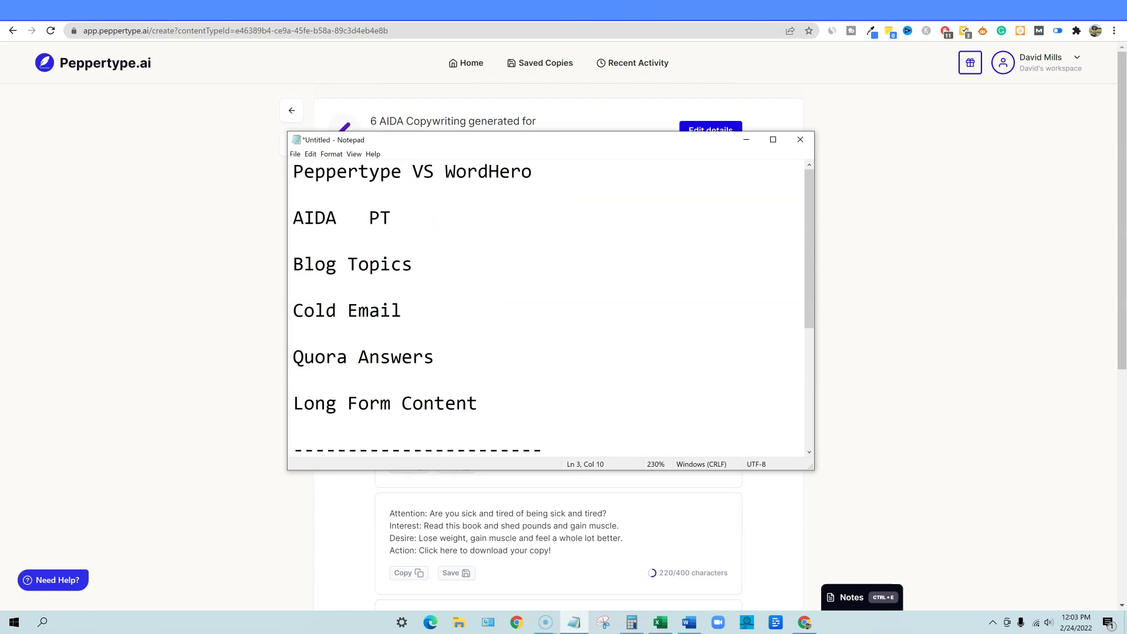
{"action": "left_click_drag", "start_coordinate": [413, 264], "coordinate": [317, 265]}
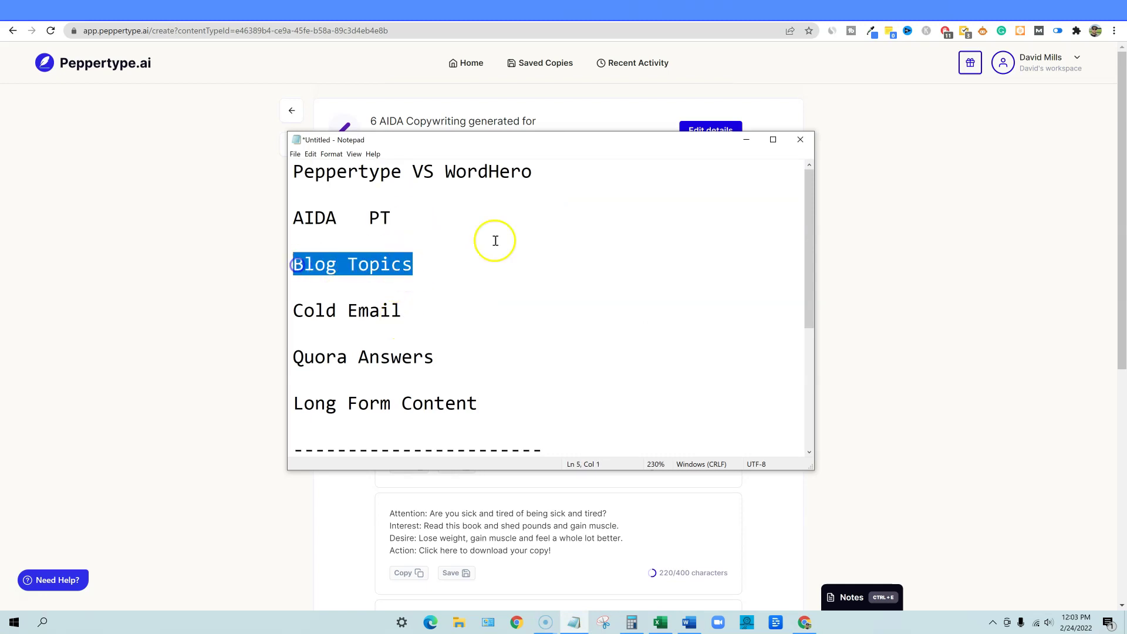
{"action": "key", "text": "End"}
Switch back to Peppertype, return to its home page and open the Blog Ideas content type
{"action": "key", "text": "alt+Tab"}
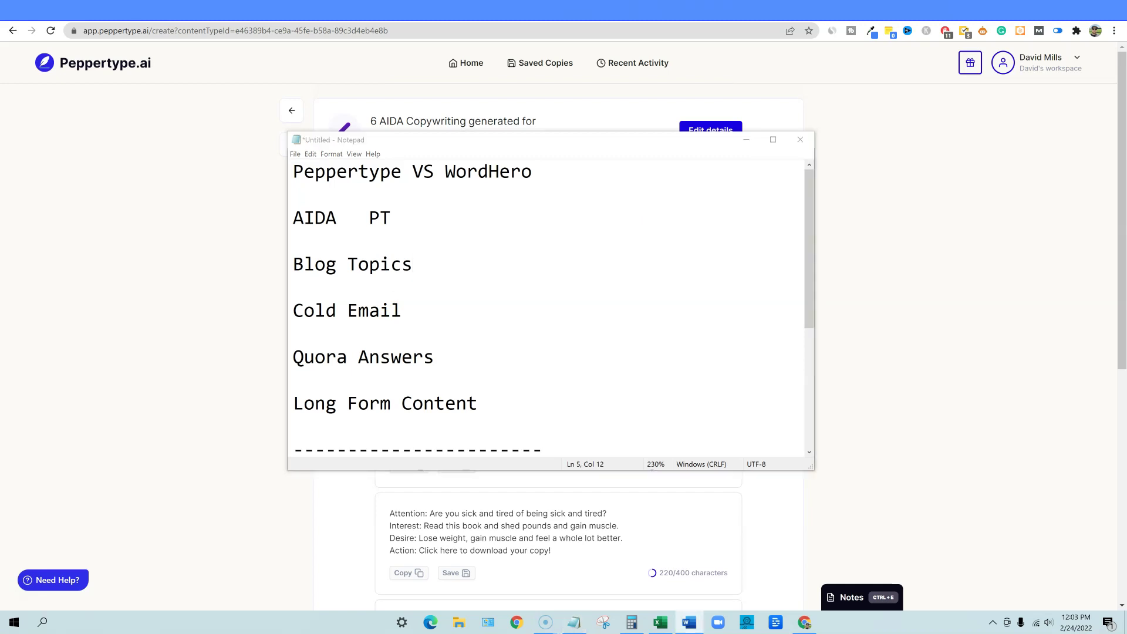
{"action": "left_click", "coordinate": [1059, 134]}
{"action": "key", "text": "ctrl+e"}
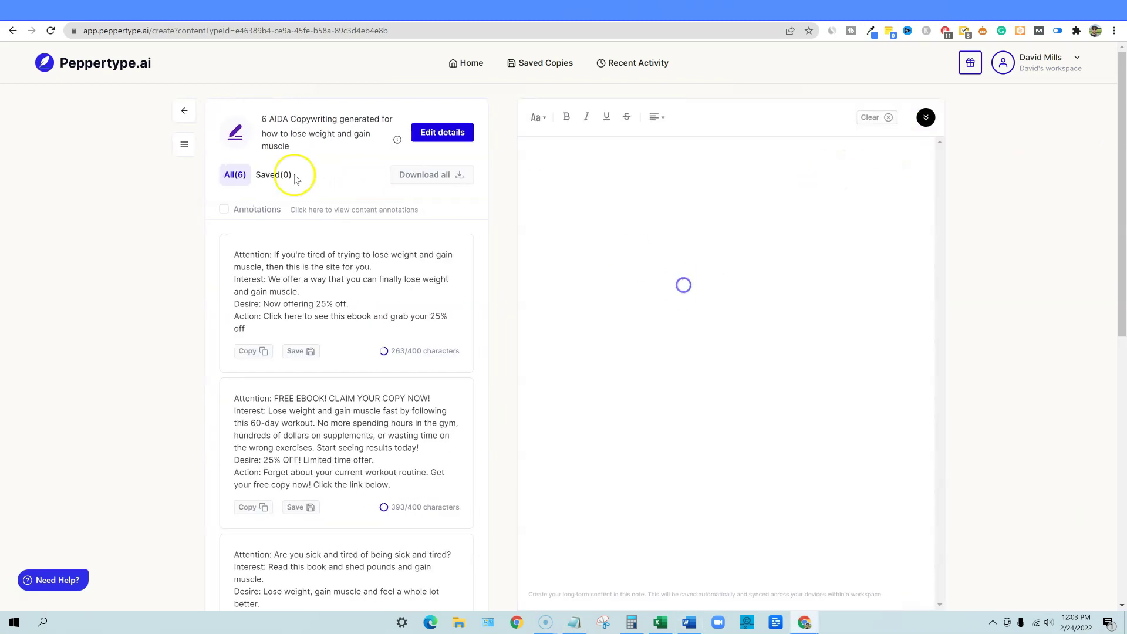
{"action": "left_click", "coordinate": [468, 63]}
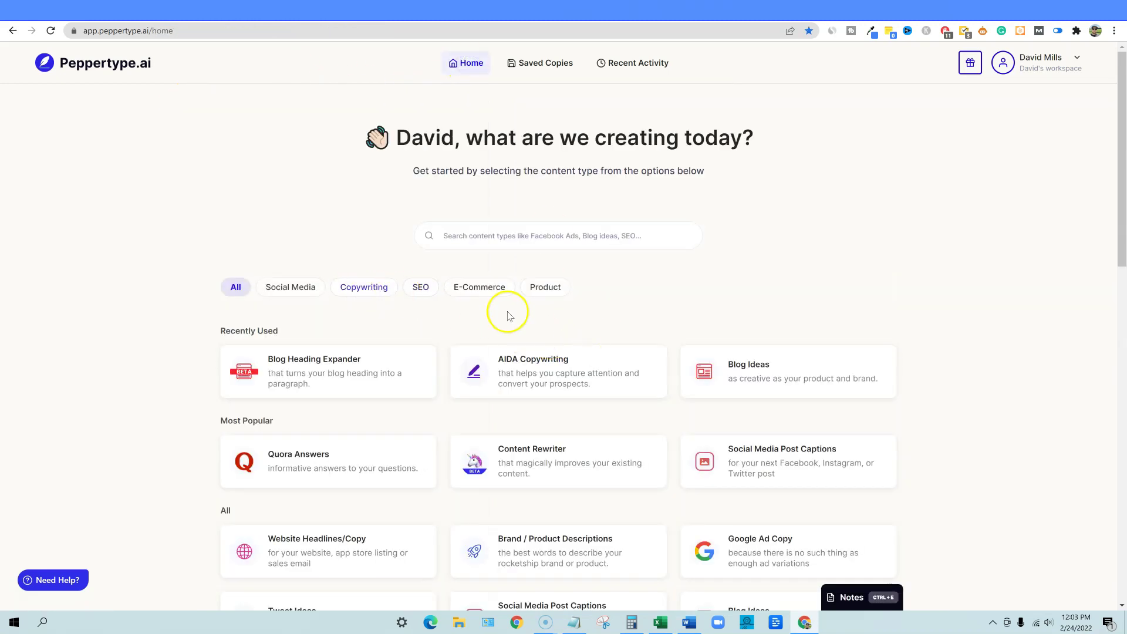
{"action": "left_click", "coordinate": [755, 370]}
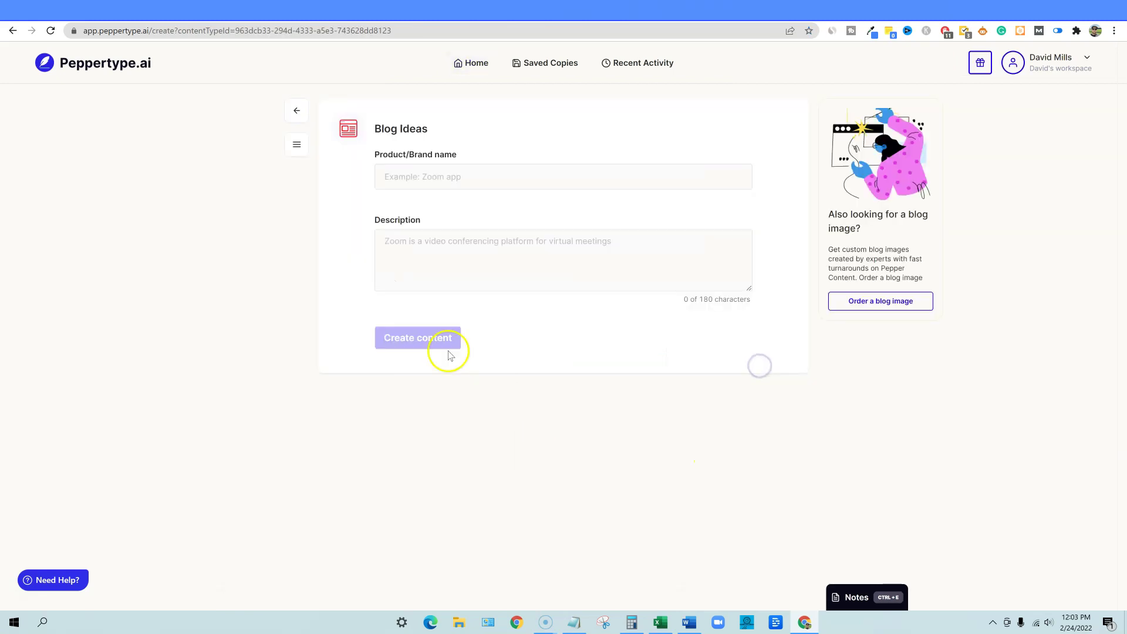
Enter product name "how to lose weight and gain muscle" and description "A blog post about the top ways to lose weight and gain muscle"
{"action": "left_click", "coordinate": [413, 179]}
{"action": "key", "text": "ctrl+v"}
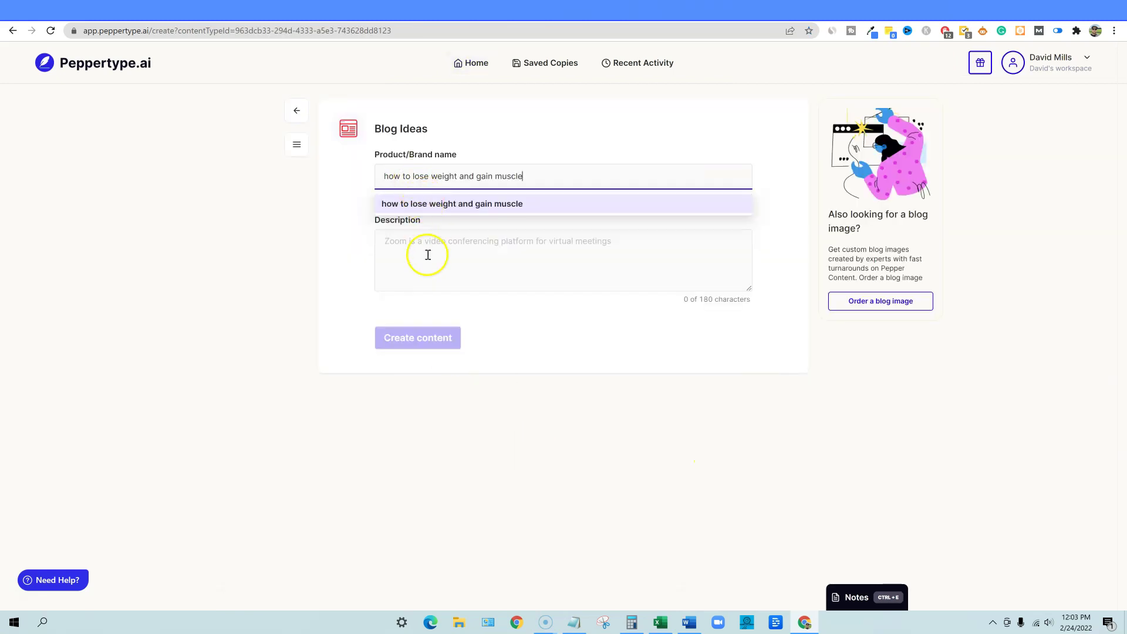
{"action": "left_click", "coordinate": [690, 622]}
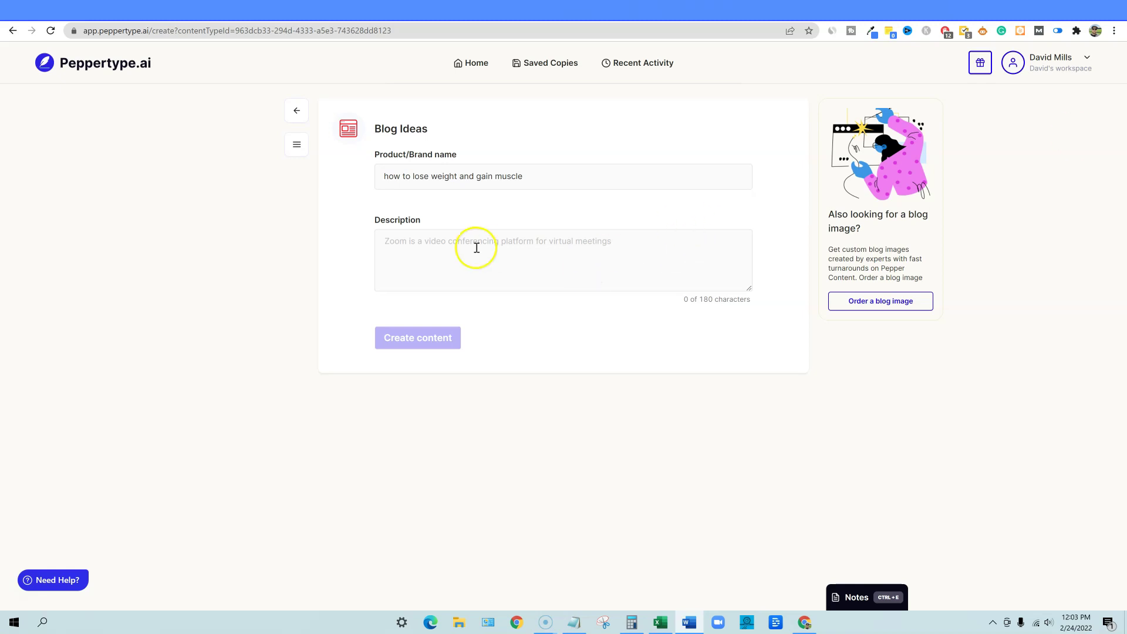
{"action": "left_click", "coordinate": [422, 257]}
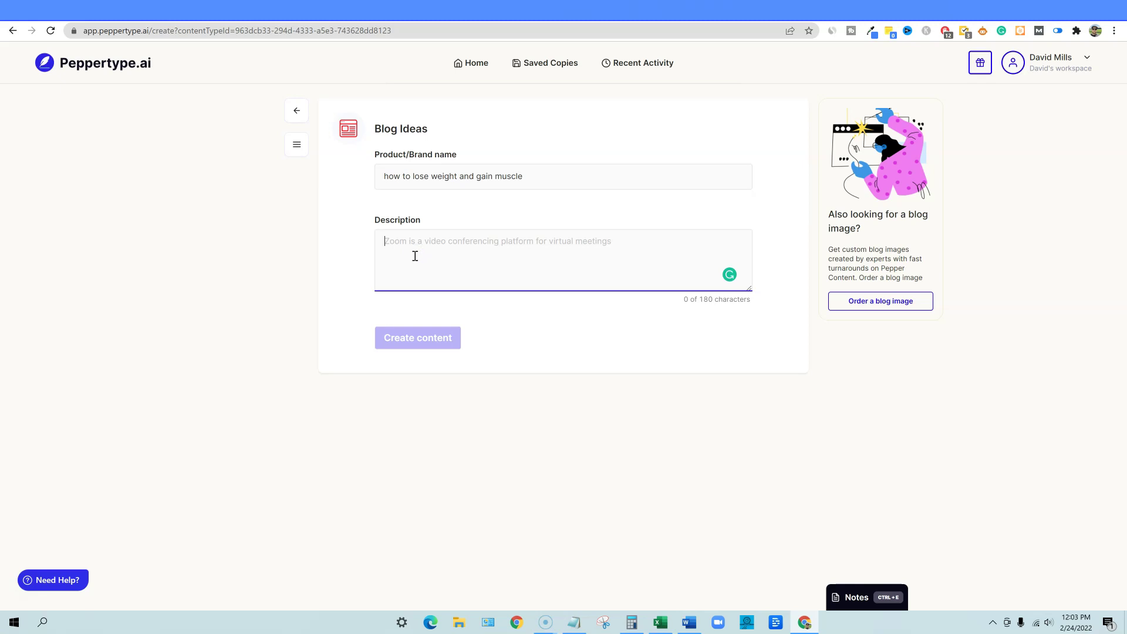
{"action": "type", "text": "A b"}
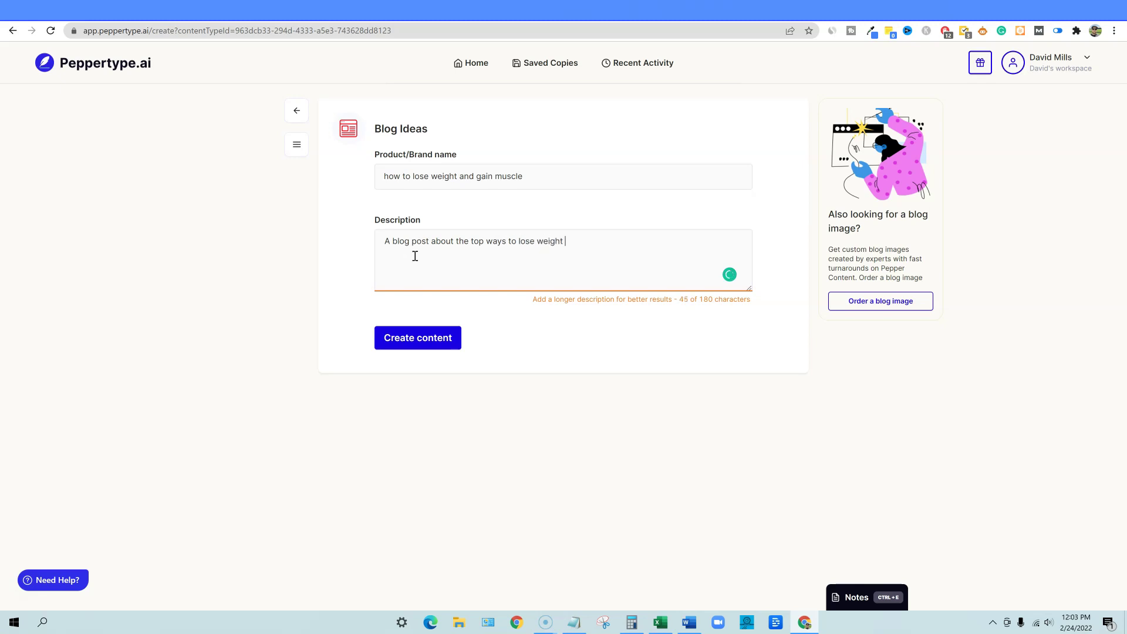
{"action": "type", "text": "cle"}
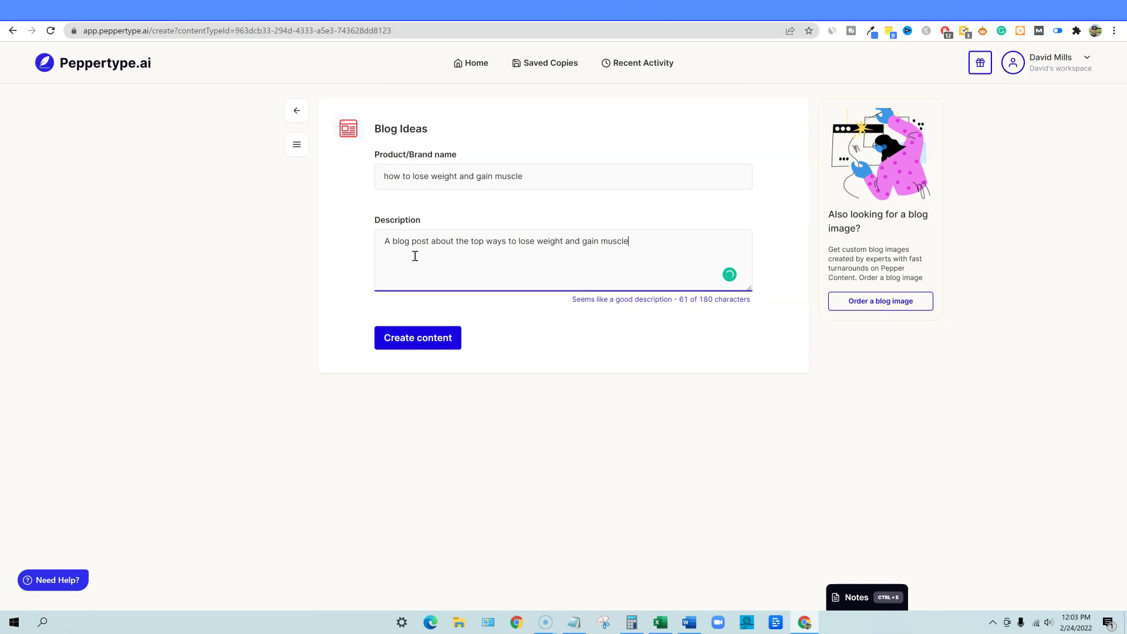
Copy the blog description text for reuse and generate the blog ideas
{"action": "left_click_drag", "start_coordinate": [629, 242], "coordinate": [415, 241]}
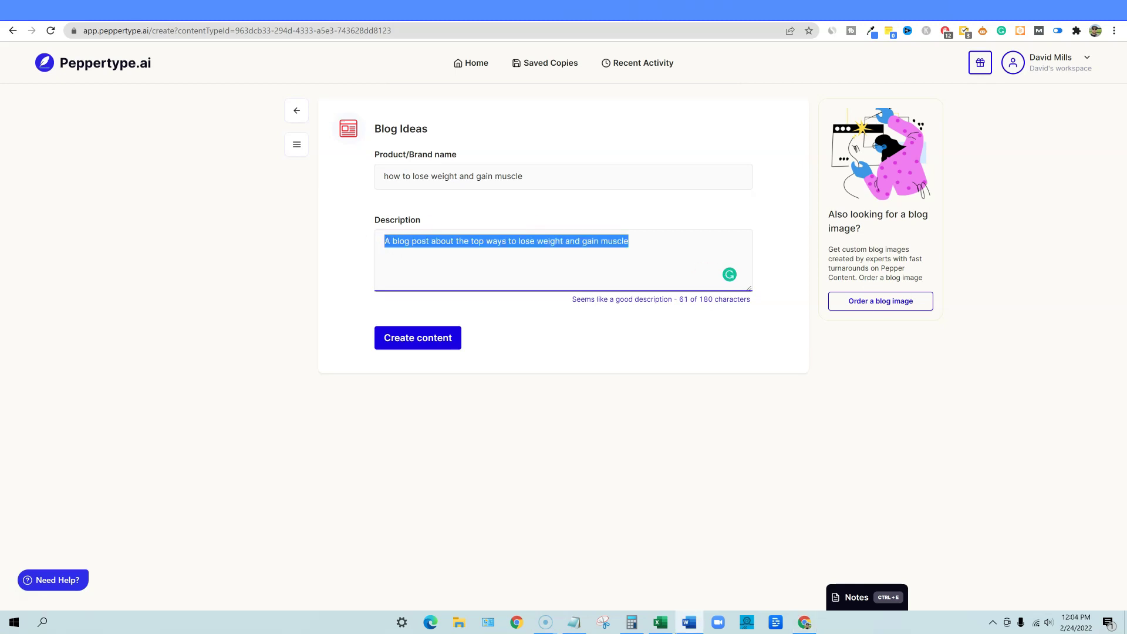
{"action": "left_click", "coordinate": [485, 271]}
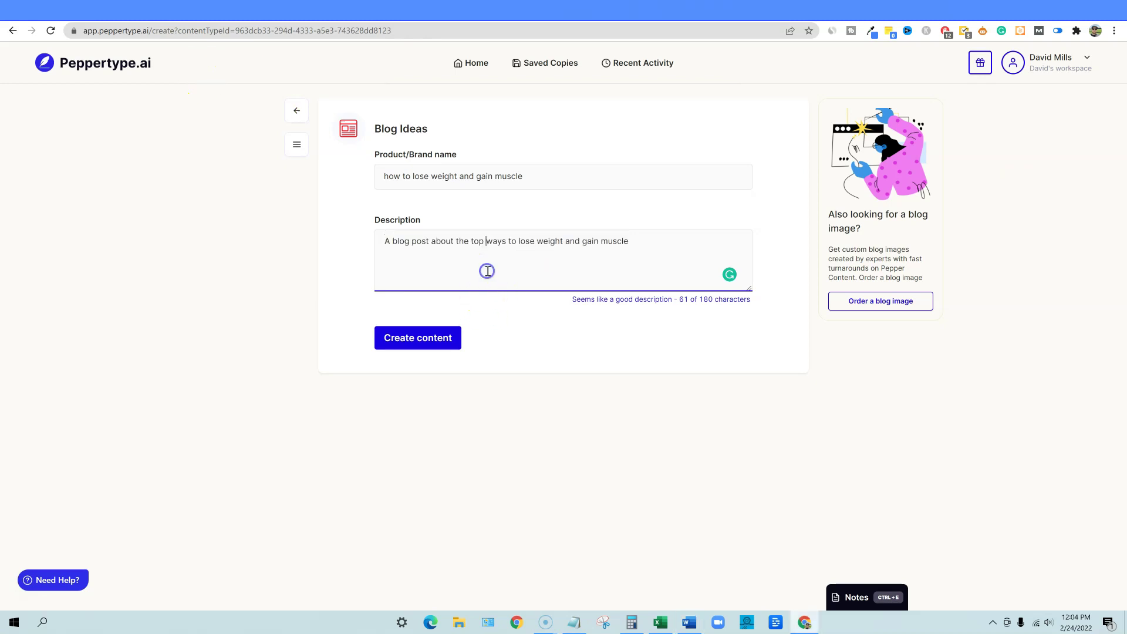
{"action": "left_click", "coordinate": [435, 345]}
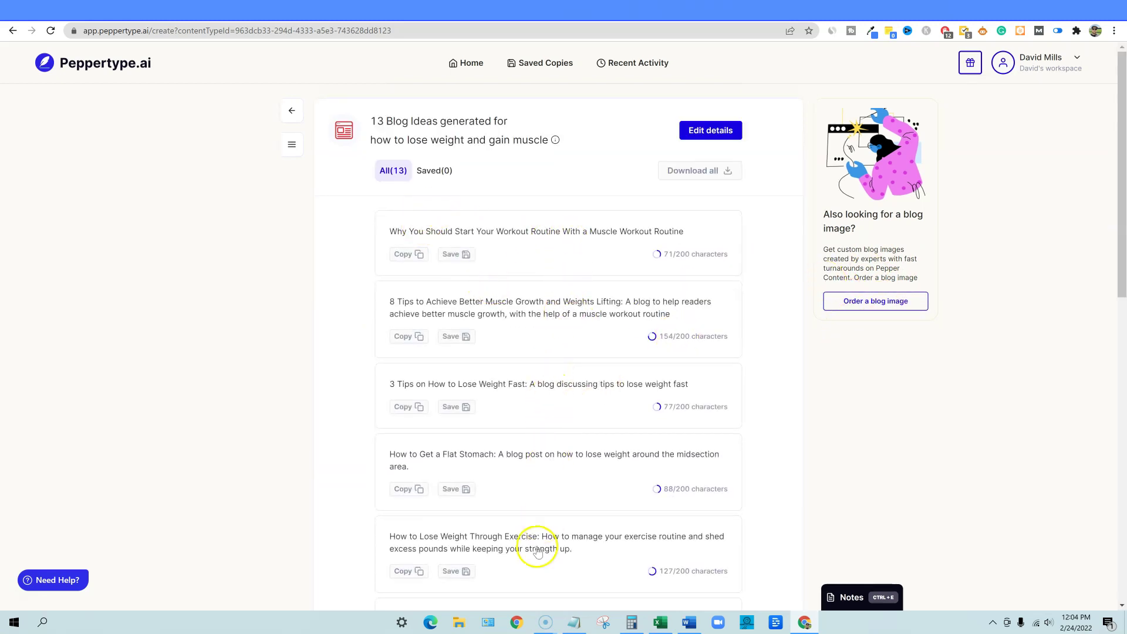
Examine Peppertype's full list of blog ideas, judging each title and its description for relevance to losing weight and gaining muscle
{"action": "scroll", "coordinate": [536, 546], "scroll_direction": "down", "scroll_amount": 3}
{"action": "scroll", "coordinate": [514, 532], "scroll_direction": "down", "scroll_amount": 2}
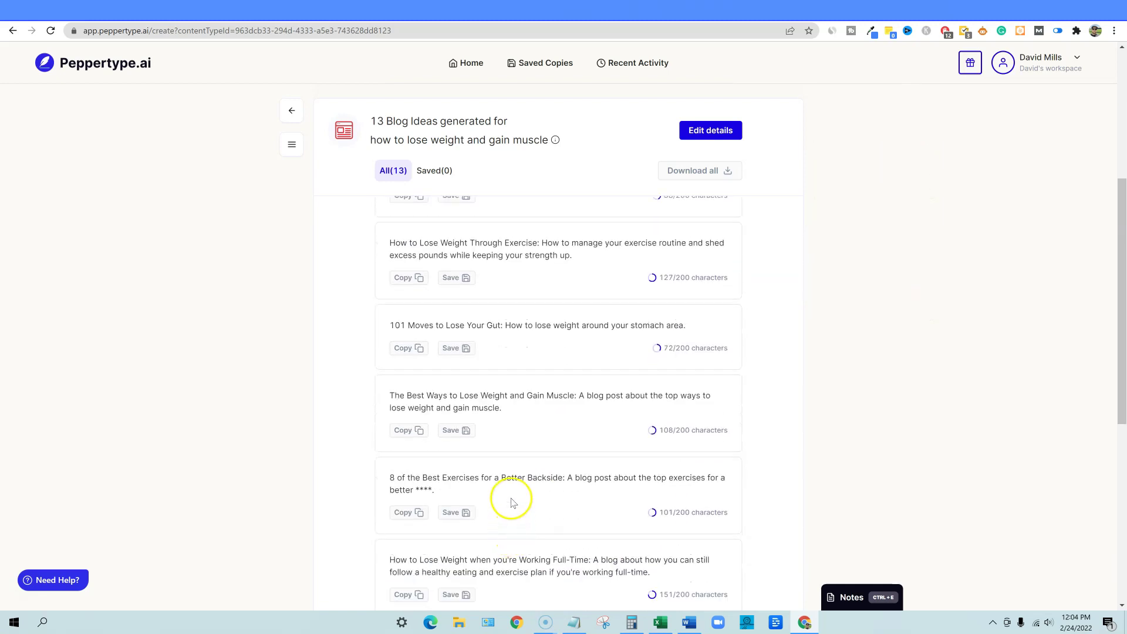
{"action": "scroll", "coordinate": [509, 549], "scroll_direction": "down", "scroll_amount": 4}
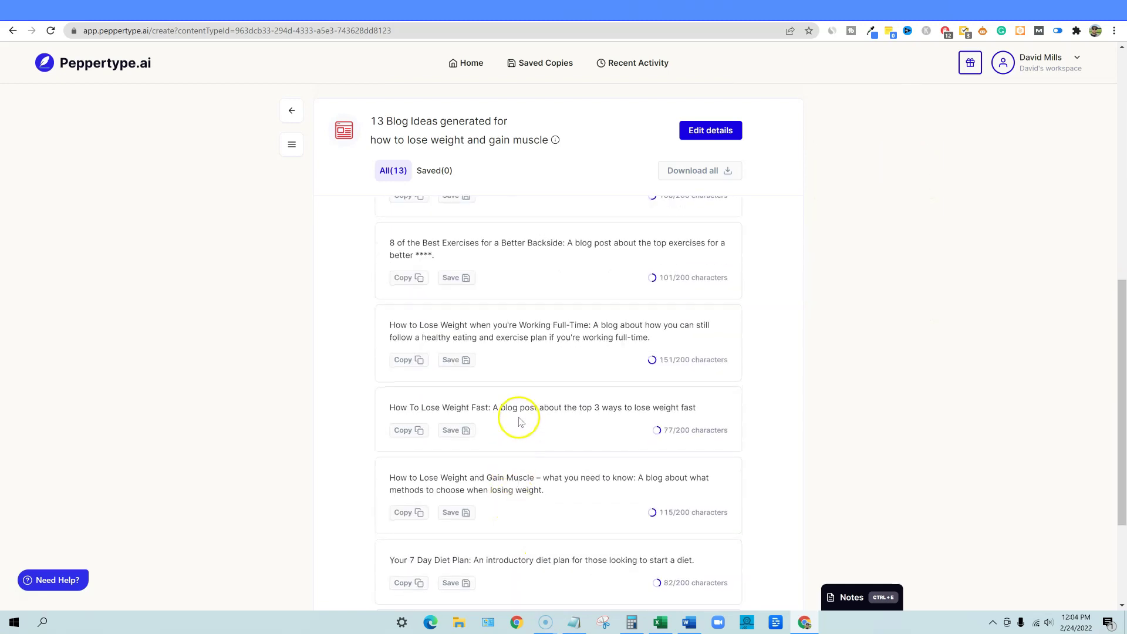
{"action": "scroll", "coordinate": [516, 560], "scroll_direction": "down", "scroll_amount": 3}
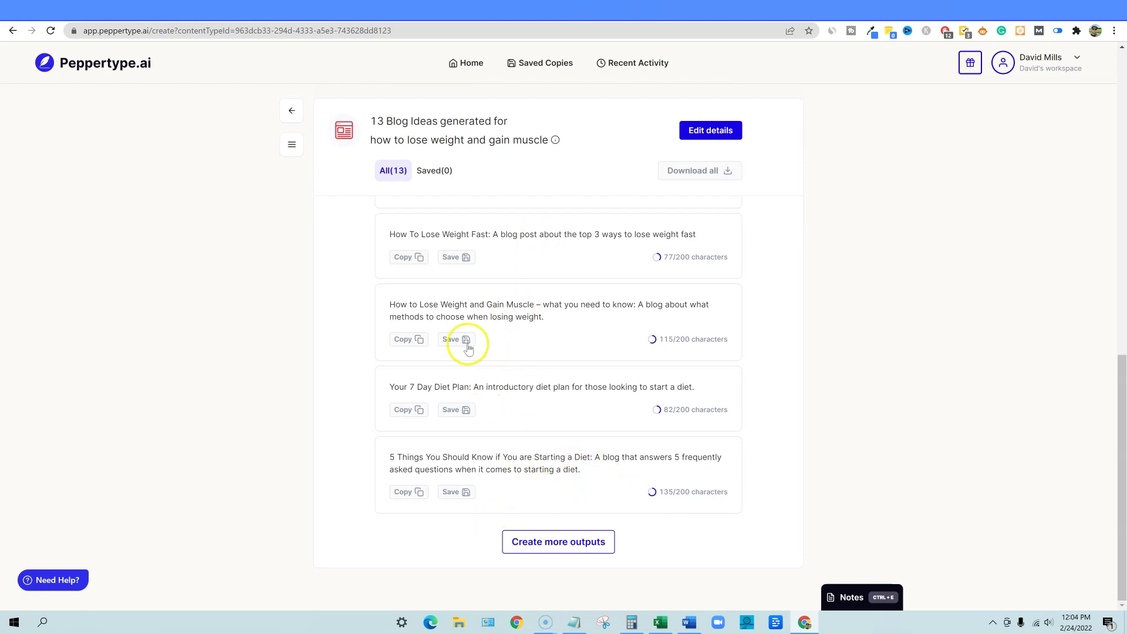
{"action": "scroll", "coordinate": [435, 265], "scroll_direction": "up", "scroll_amount": 4}
{"action": "scroll", "coordinate": [517, 412], "scroll_direction": "down", "scroll_amount": 4}
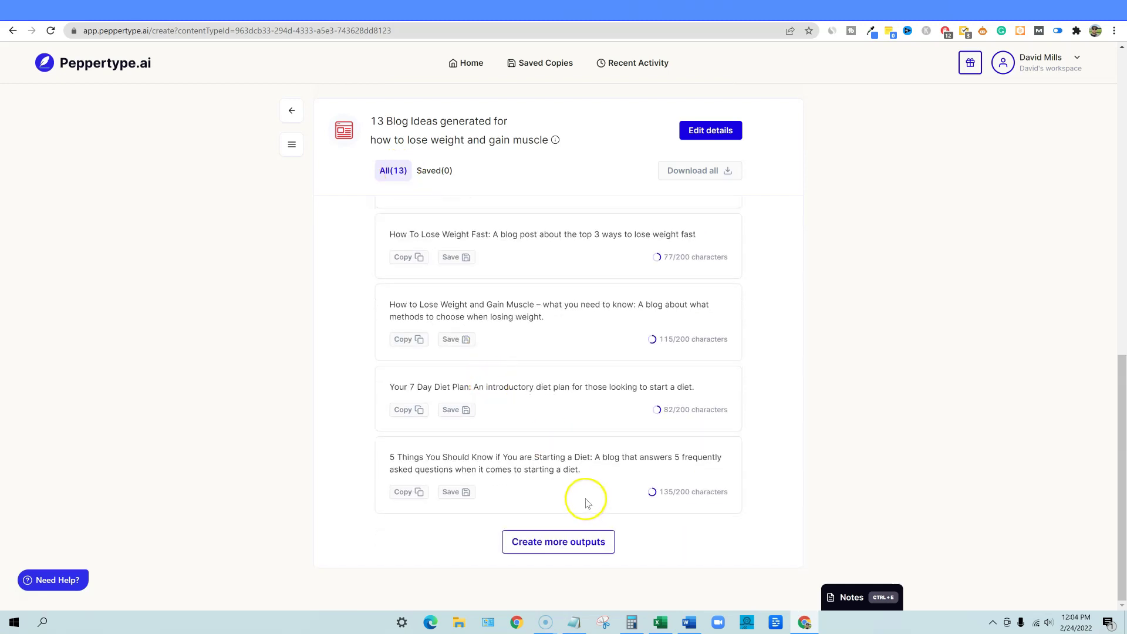
{"action": "scroll", "coordinate": [586, 501], "scroll_direction": "up", "scroll_amount": 1}
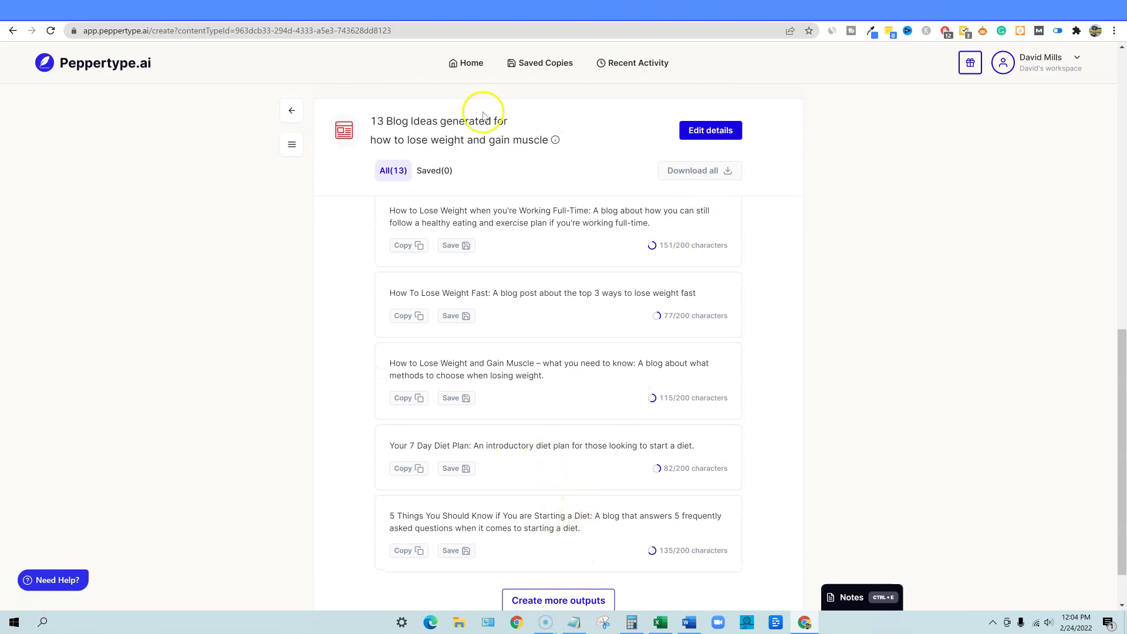
{"action": "scroll", "coordinate": [537, 499], "scroll_direction": "down", "scroll_amount": 1}
{"action": "scroll", "coordinate": [539, 498], "scroll_direction": "up", "scroll_amount": 6}
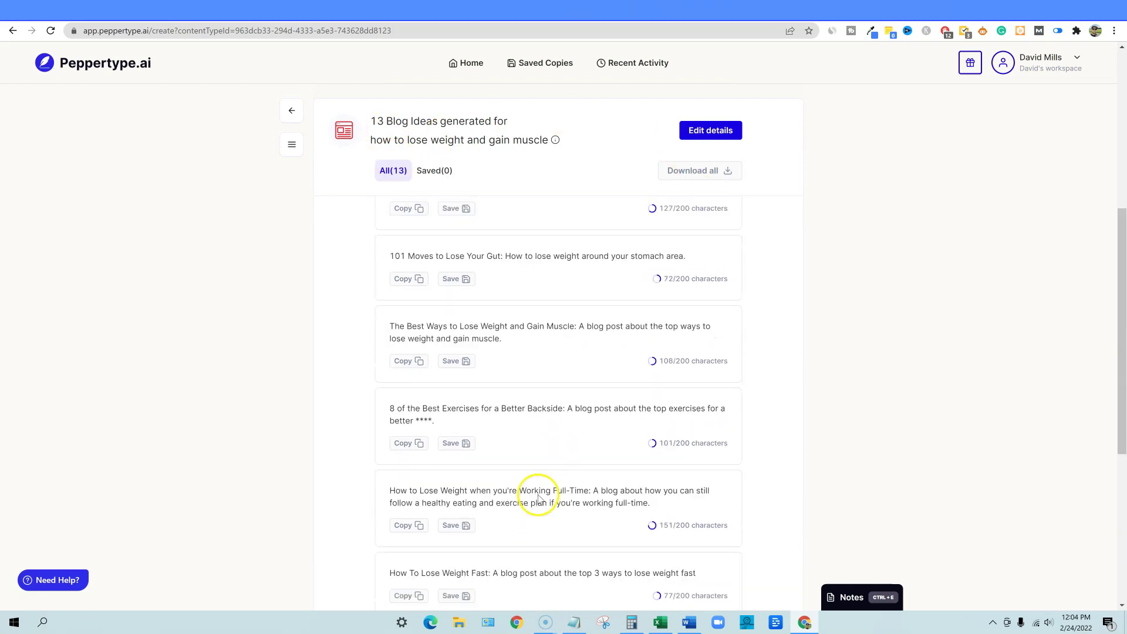
{"action": "scroll", "coordinate": [539, 498], "scroll_direction": "up", "scroll_amount": 6}
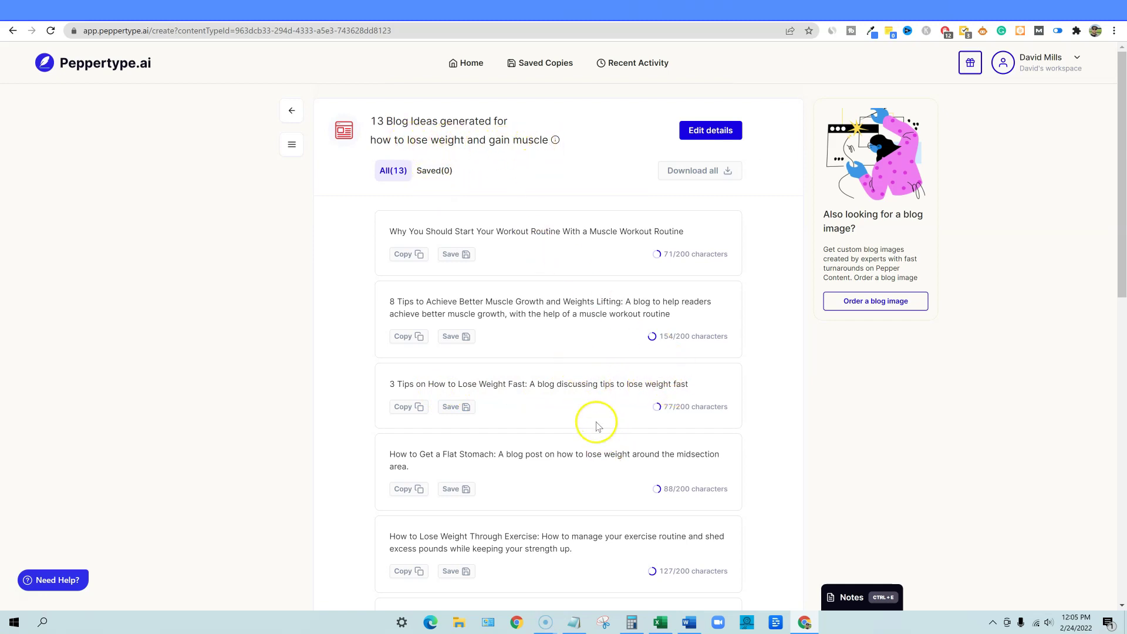
{"action": "scroll", "coordinate": [597, 426], "scroll_direction": "down", "scroll_amount": 1}
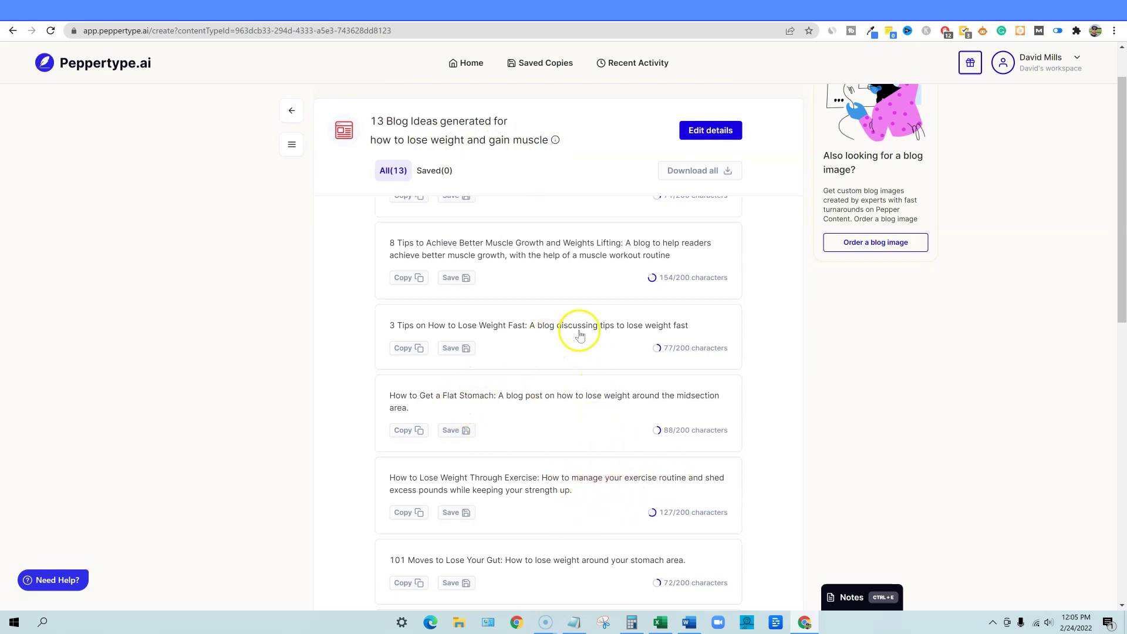
{"action": "scroll", "coordinate": [599, 422], "scroll_direction": "down", "scroll_amount": 2}
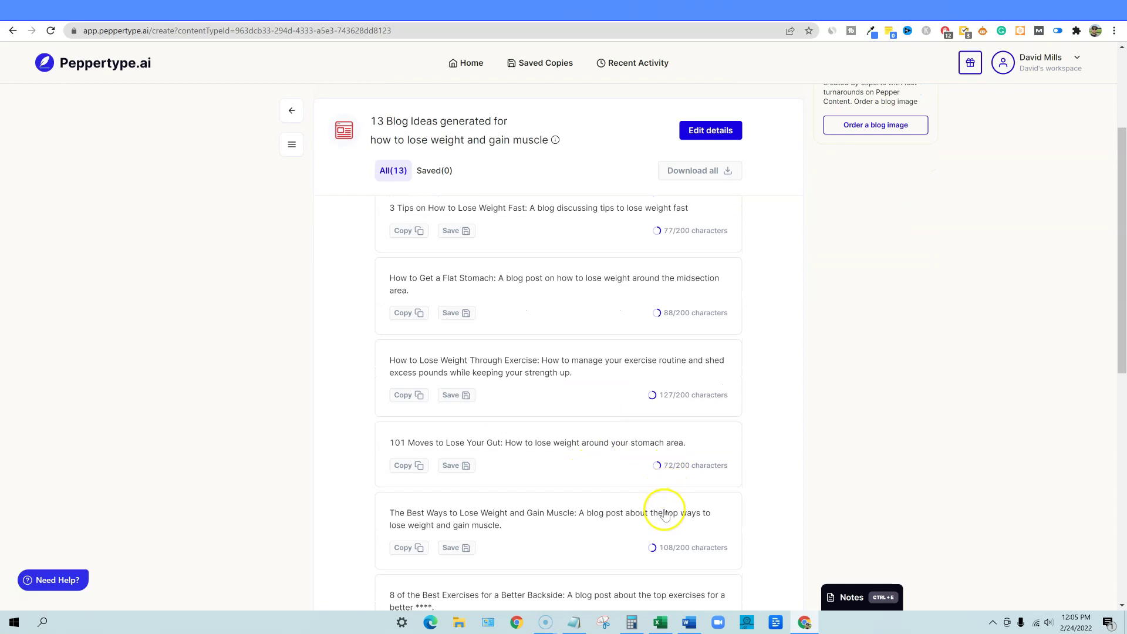
Copy and save the blog idea titled "The Best Ways to Lose Weight and Gain Muscle"
{"action": "scroll", "coordinate": [555, 510], "scroll_direction": "down", "scroll_amount": 1}
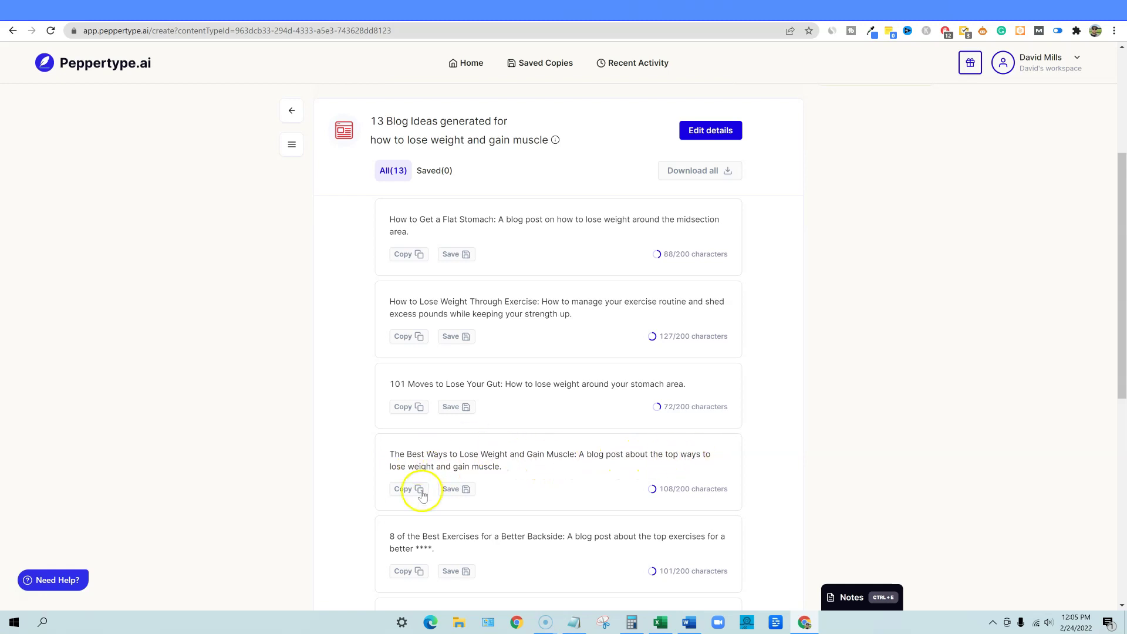
{"action": "left_click", "coordinate": [458, 489]}
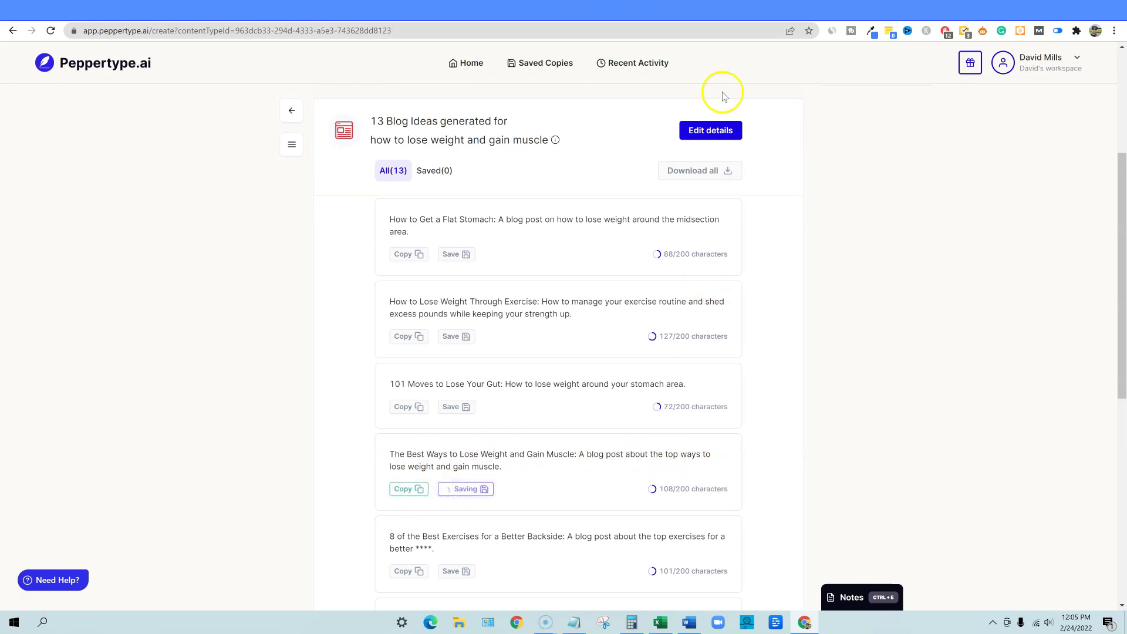
{"action": "scroll", "coordinate": [597, 340], "scroll_direction": "down", "scroll_amount": 3}
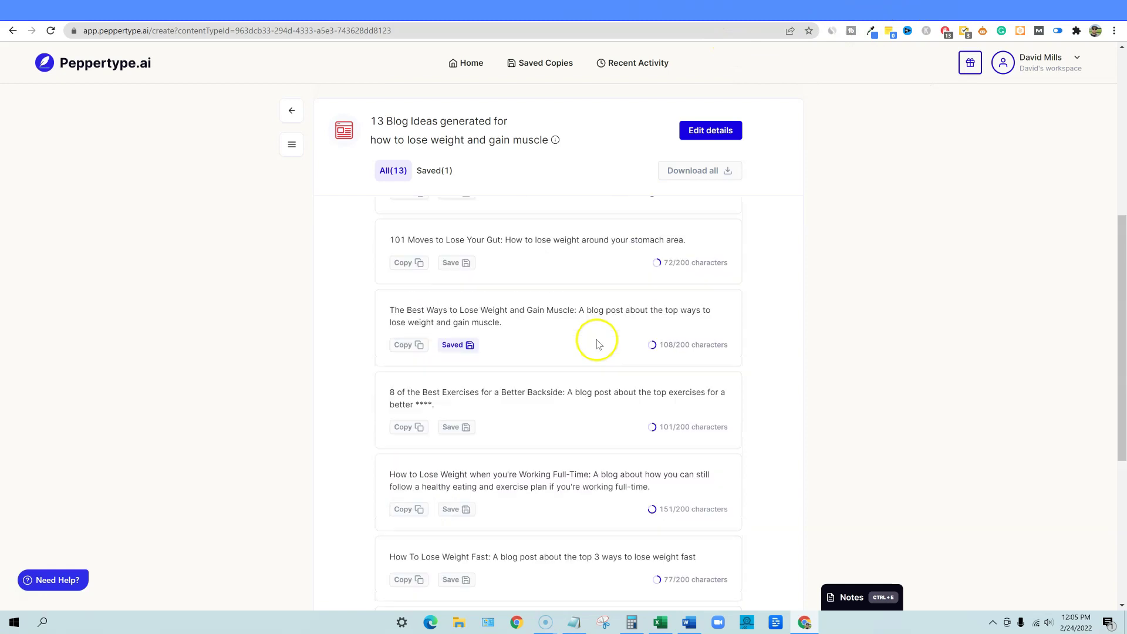
{"action": "scroll", "coordinate": [595, 339], "scroll_direction": "up", "scroll_amount": 6}
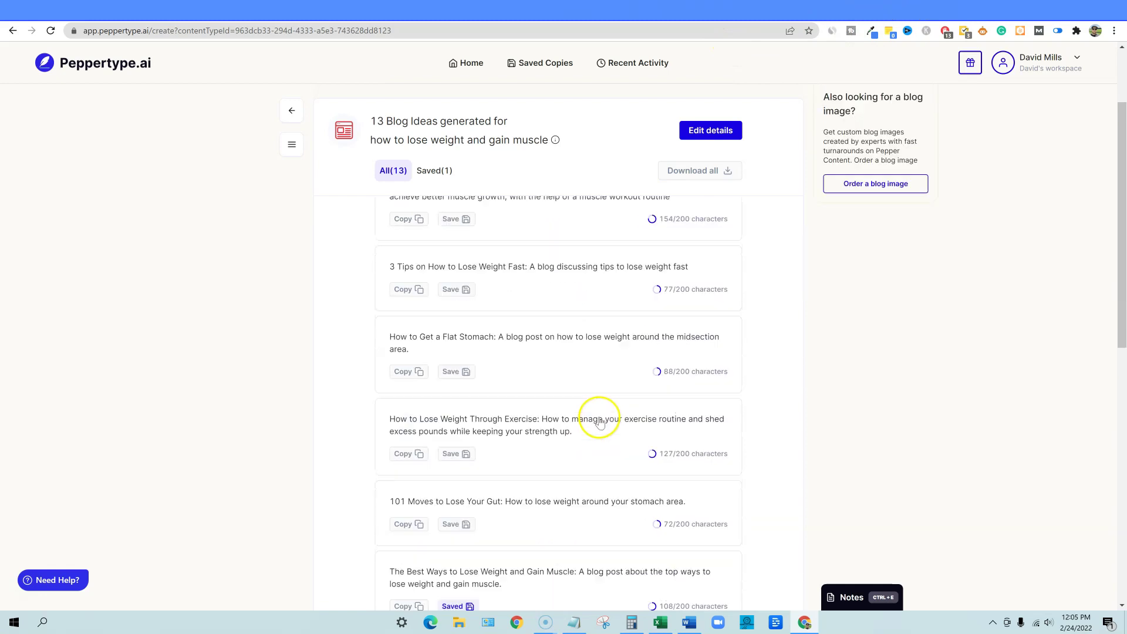
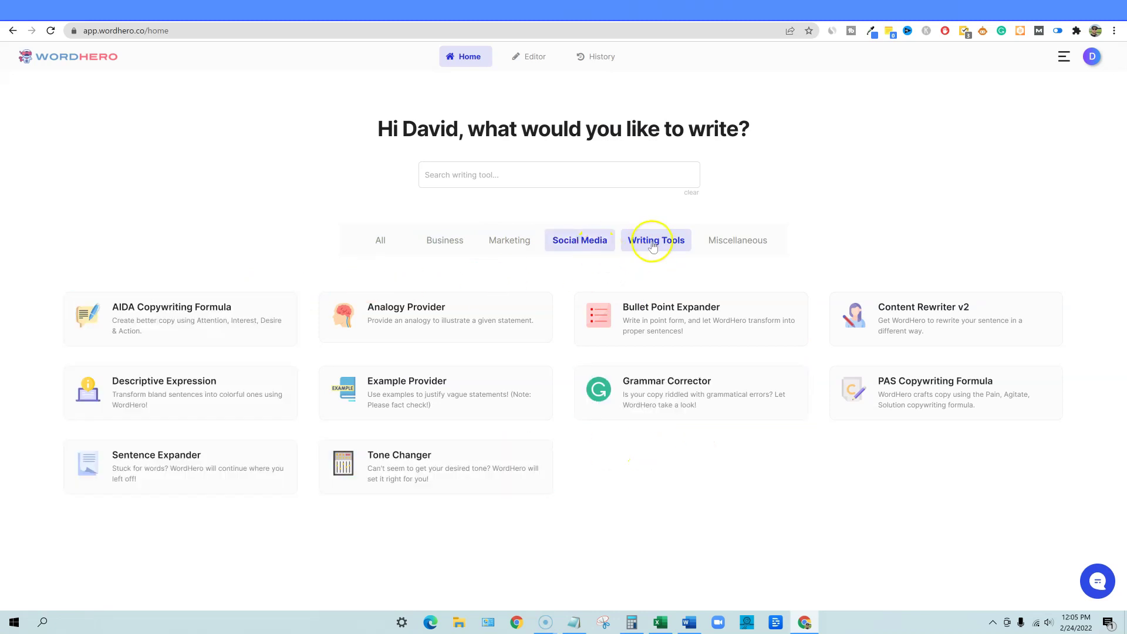
Open the Blog Topics tool from all writing tools and generate topics for "how to lose weight and gain muscle"
{"action": "left_click", "coordinate": [381, 241]}
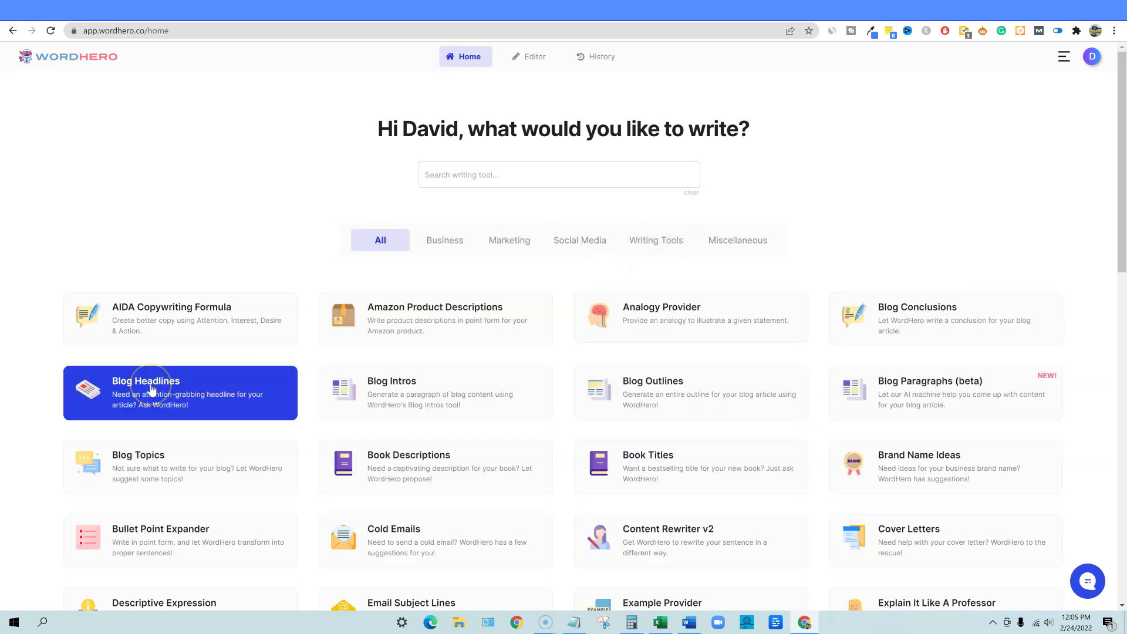
{"action": "left_click", "coordinate": [153, 470]}
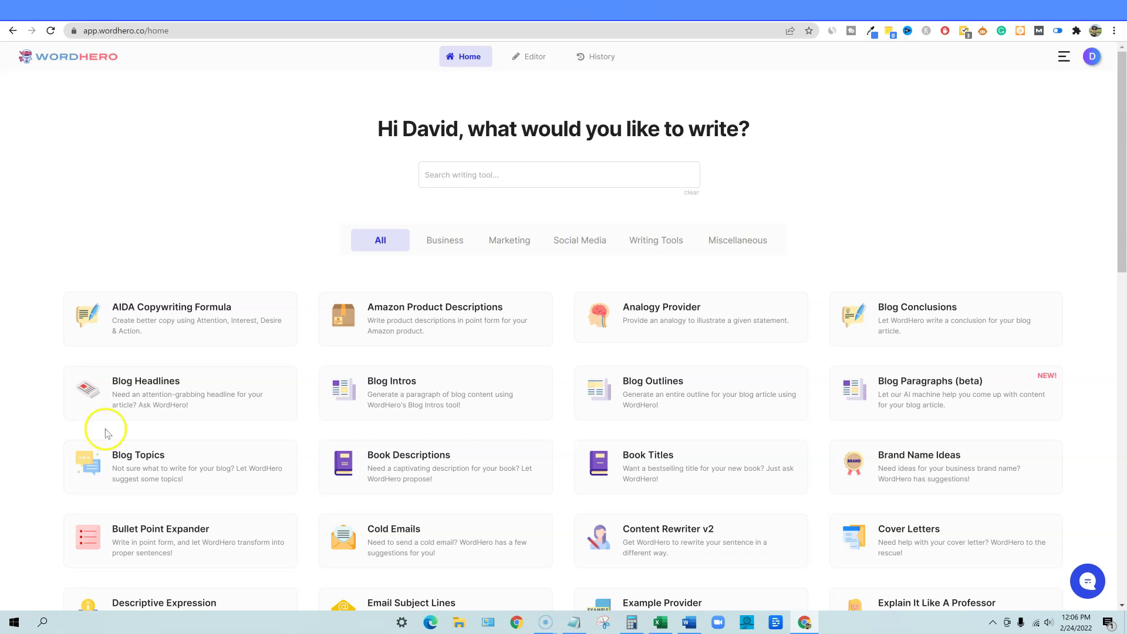
{"action": "left_click", "coordinate": [143, 465]}
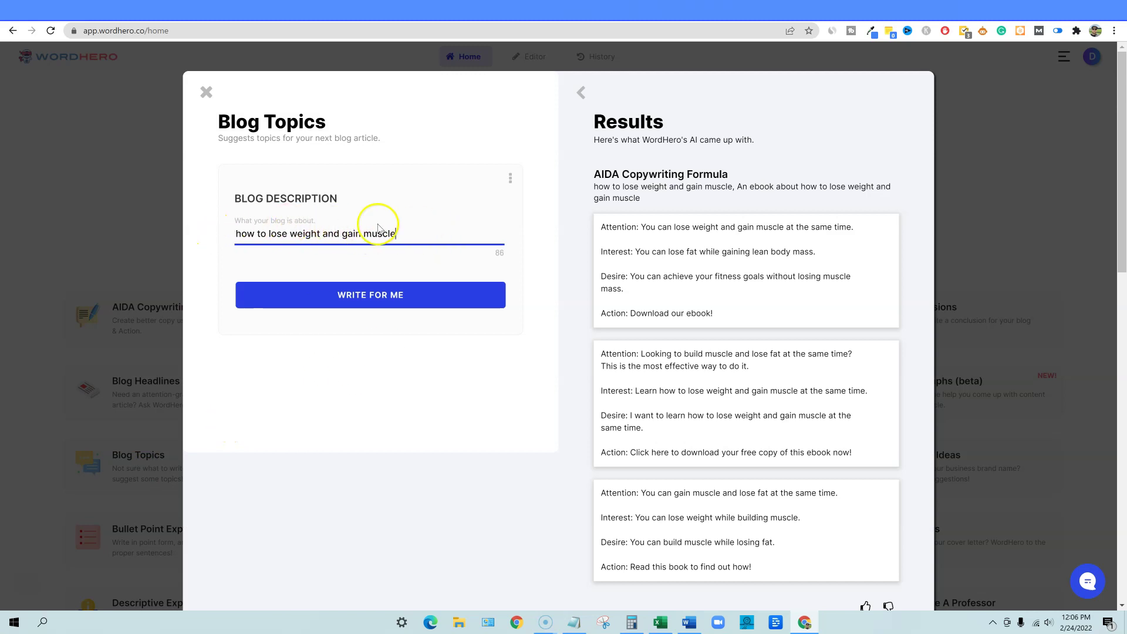
{"action": "left_click", "coordinate": [366, 303]}
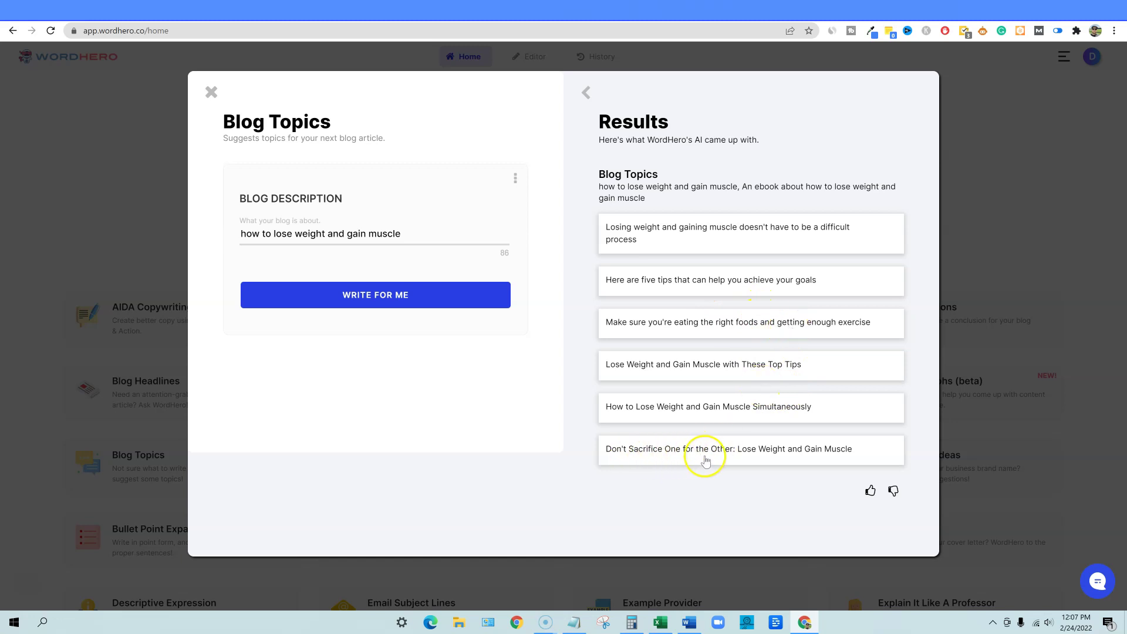
Switch to Peppertype and review its full list of blog ideas for comparison with WordHero's blog topics
{"action": "left_click", "coordinate": [785, 13]}
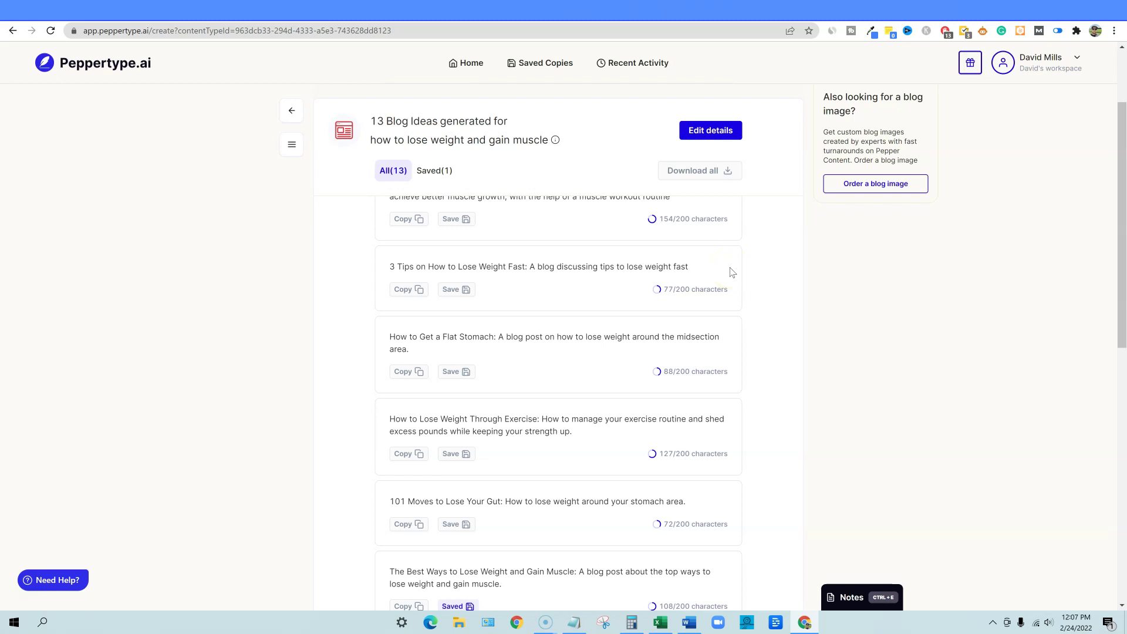
{"action": "scroll", "coordinate": [546, 235], "scroll_direction": "up", "scroll_amount": 2}
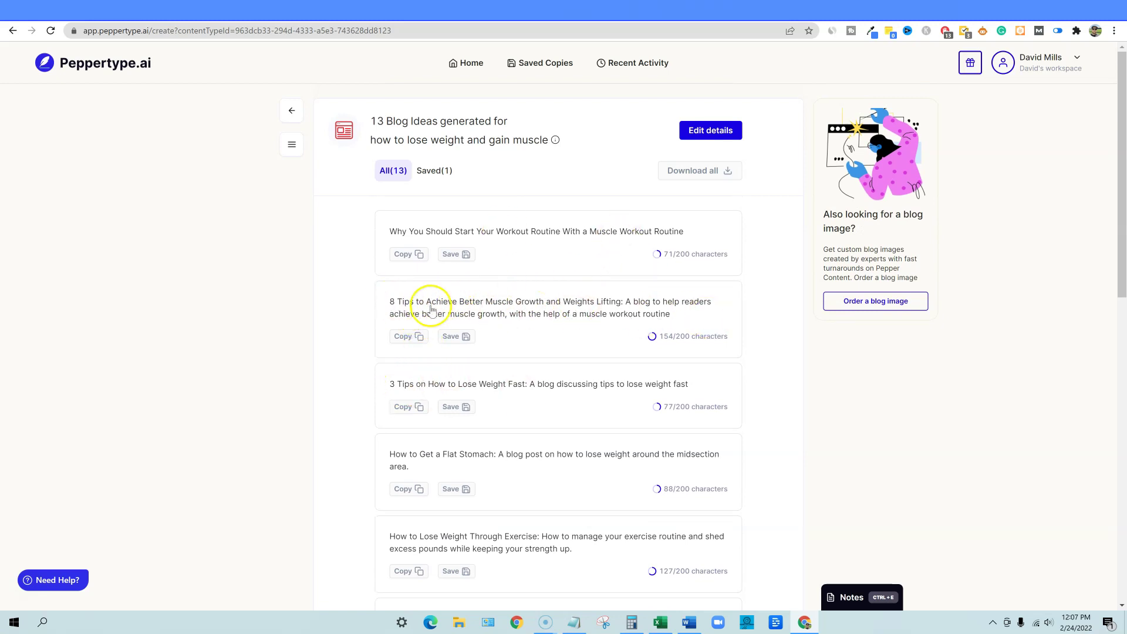
{"action": "scroll", "coordinate": [519, 368], "scroll_direction": "down", "scroll_amount": 4}
{"action": "scroll", "coordinate": [538, 376], "scroll_direction": "up", "scroll_amount": 1}
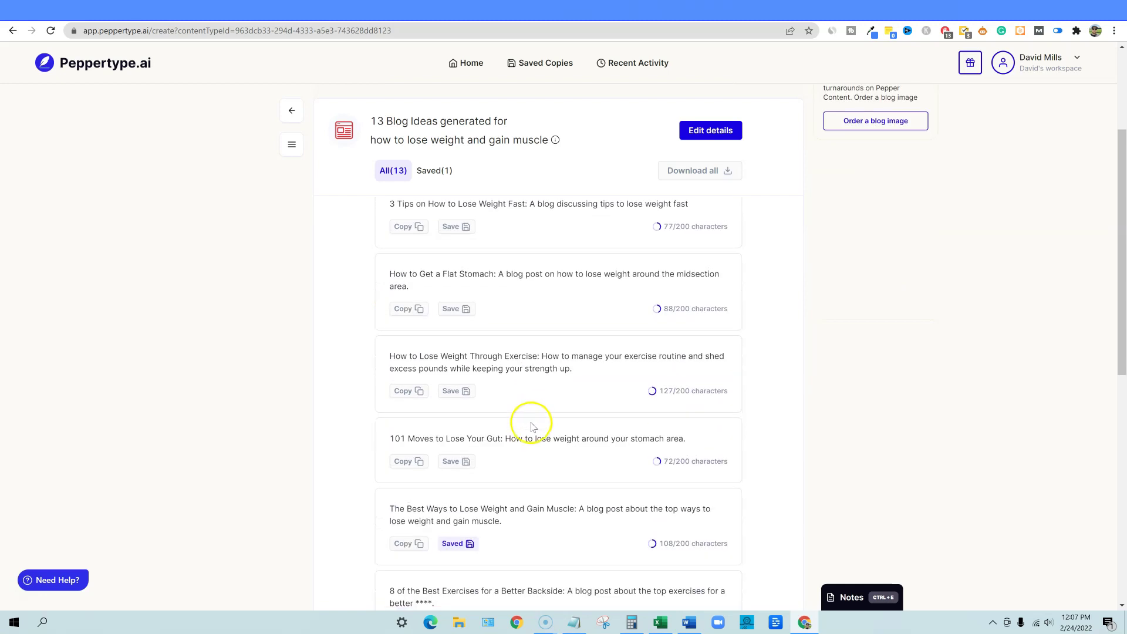
{"action": "scroll", "coordinate": [531, 428], "scroll_direction": "down", "scroll_amount": 2}
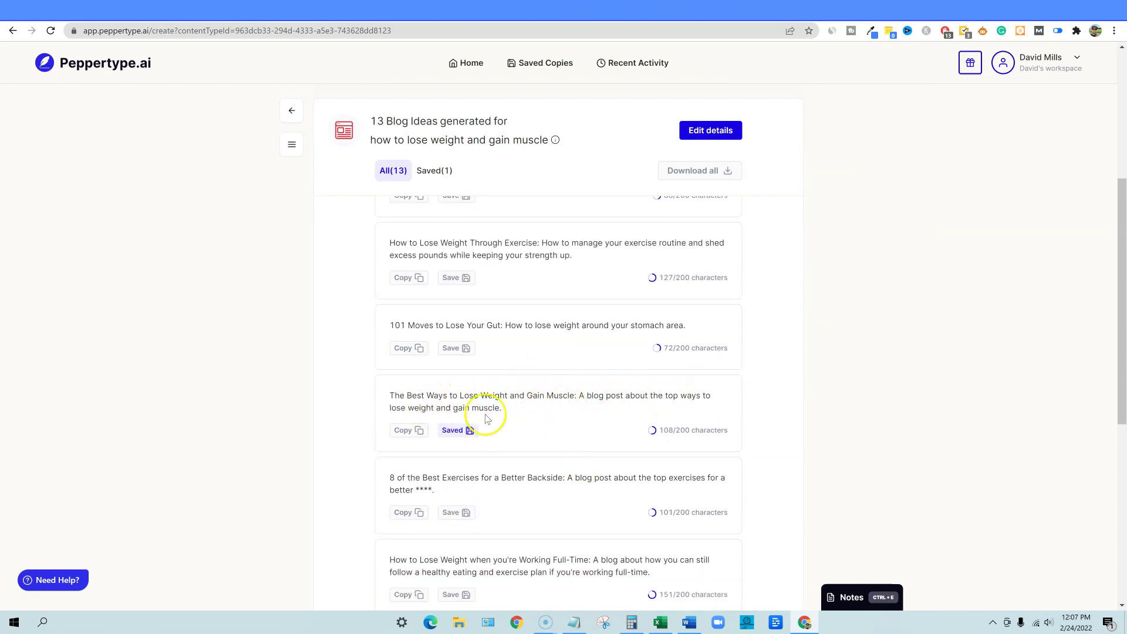
{"action": "scroll", "coordinate": [470, 499], "scroll_direction": "down", "scroll_amount": 1}
{"action": "scroll", "coordinate": [479, 346], "scroll_direction": "up", "scroll_amount": 1}
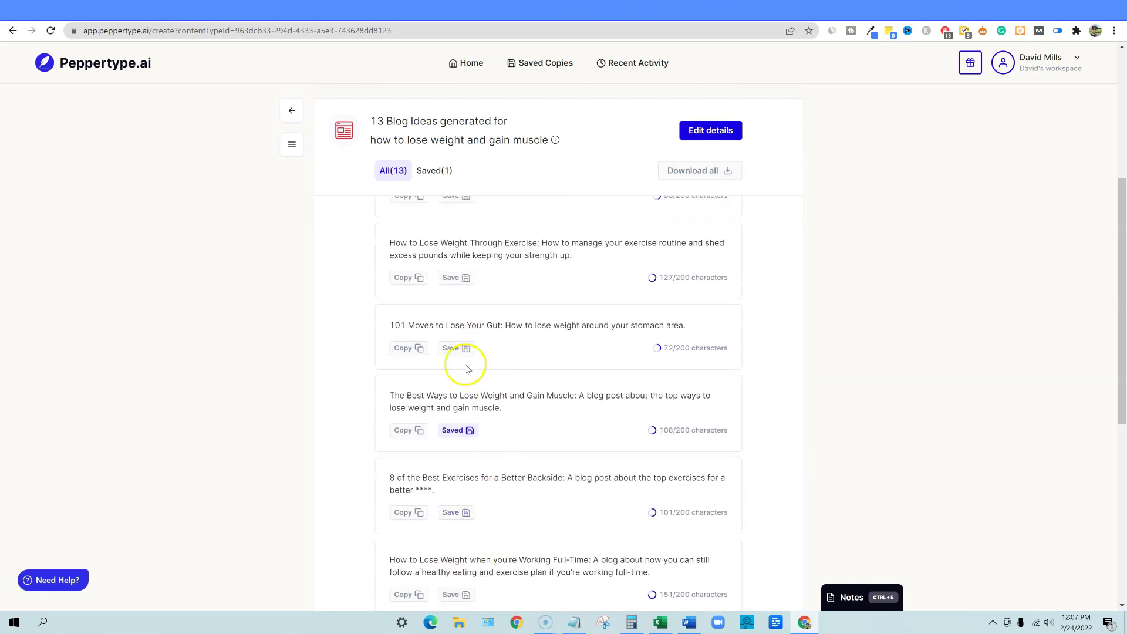
{"action": "scroll", "coordinate": [416, 340], "scroll_direction": "up", "scroll_amount": 1}
{"action": "scroll", "coordinate": [478, 382], "scroll_direction": "up", "scroll_amount": 1}
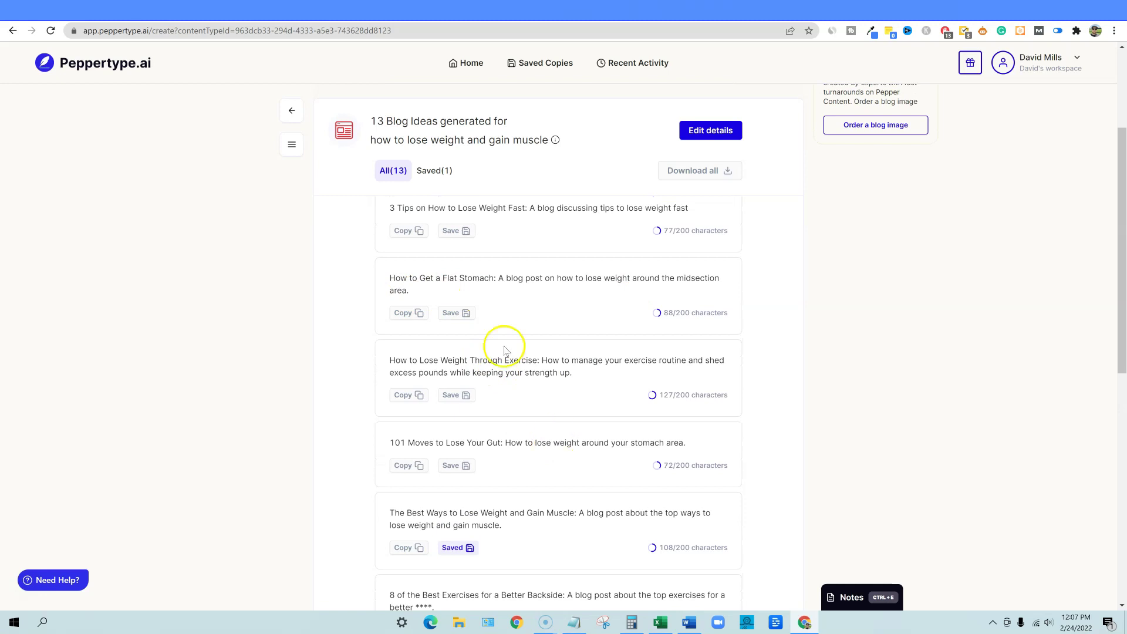
{"action": "scroll", "coordinate": [564, 464], "scroll_direction": "down", "scroll_amount": 4}
{"action": "scroll", "coordinate": [573, 470], "scroll_direction": "down", "scroll_amount": 1}
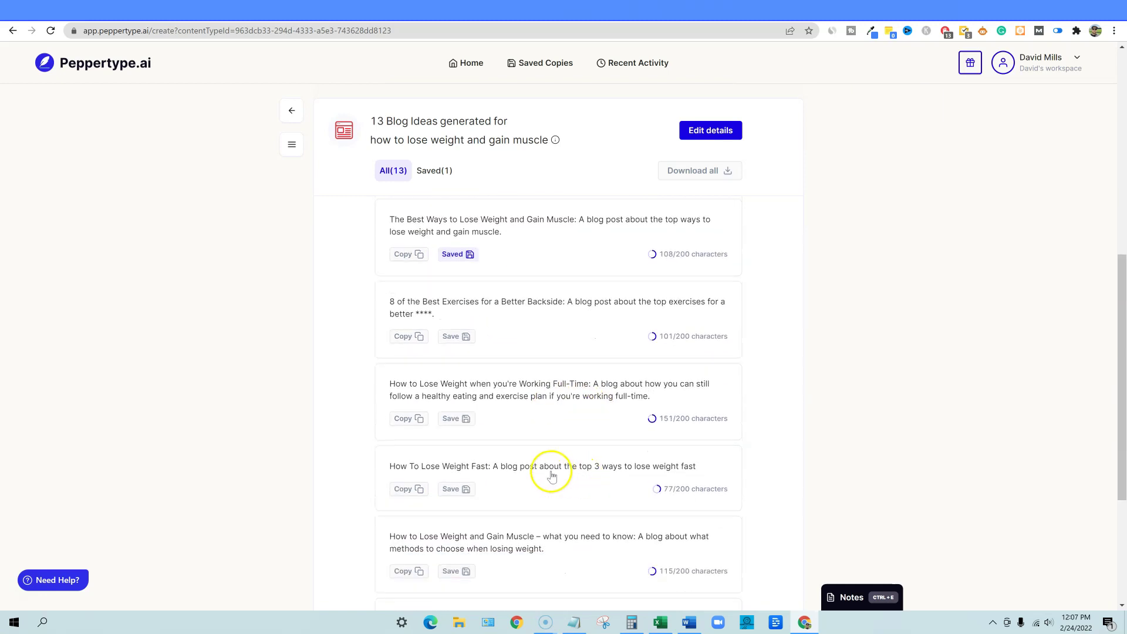
{"action": "scroll", "coordinate": [587, 464], "scroll_direction": "down", "scroll_amount": 4}
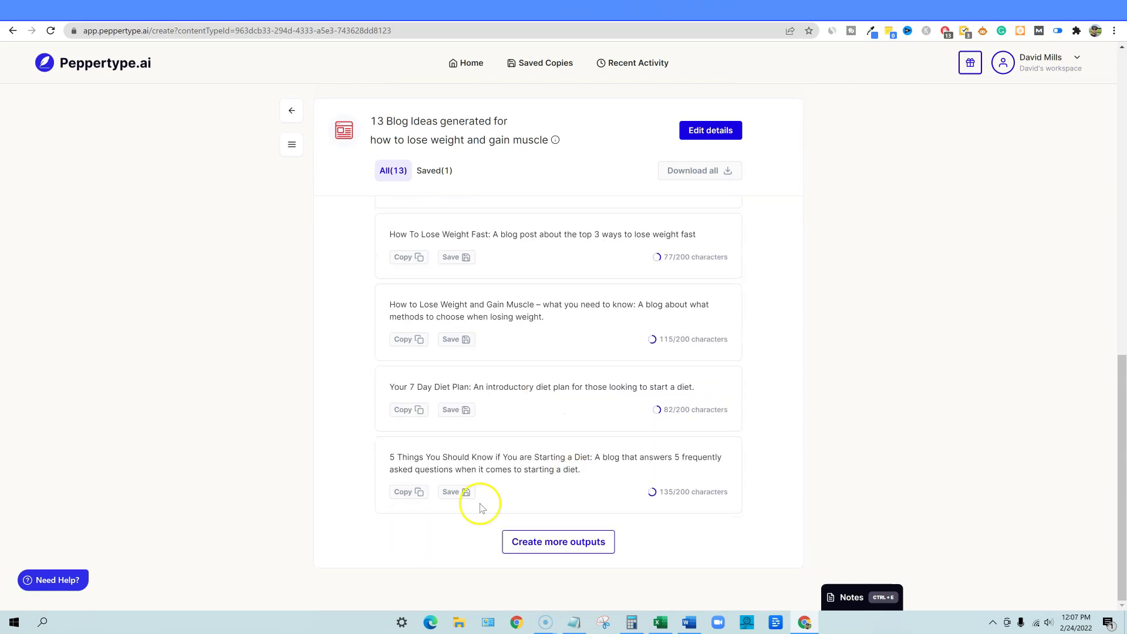
{"action": "scroll", "coordinate": [629, 437], "scroll_direction": "up", "scroll_amount": 12}
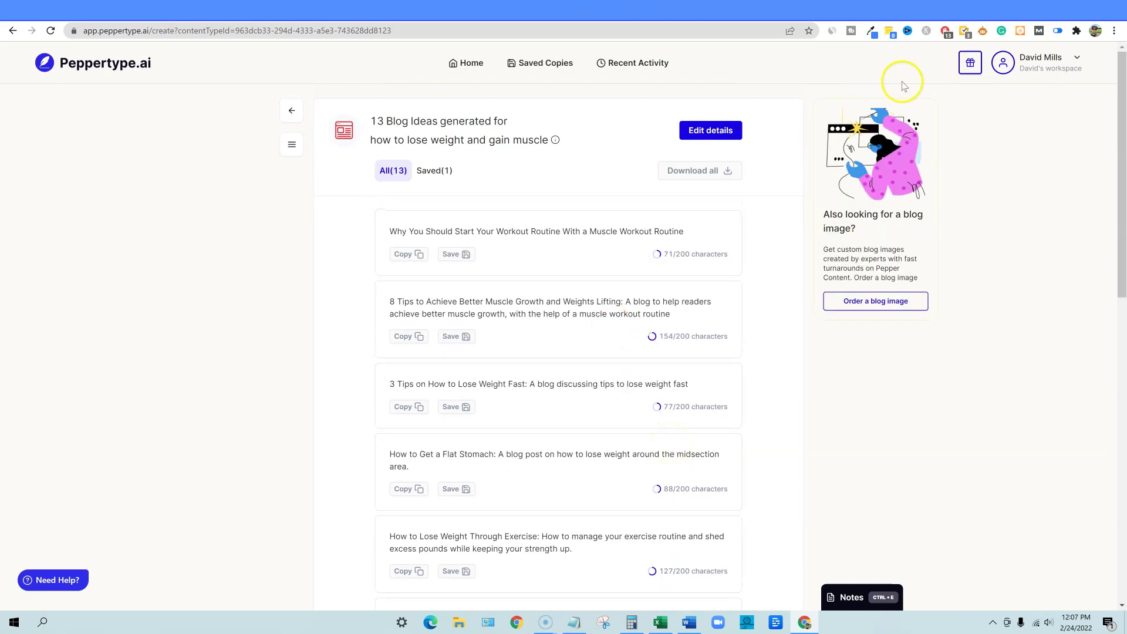
Return to WordHero's blog topics, record "PT" beside Blog Topics in the Notepad comparison list, and return to the browser
{"action": "left_click", "coordinate": [863, 8]}
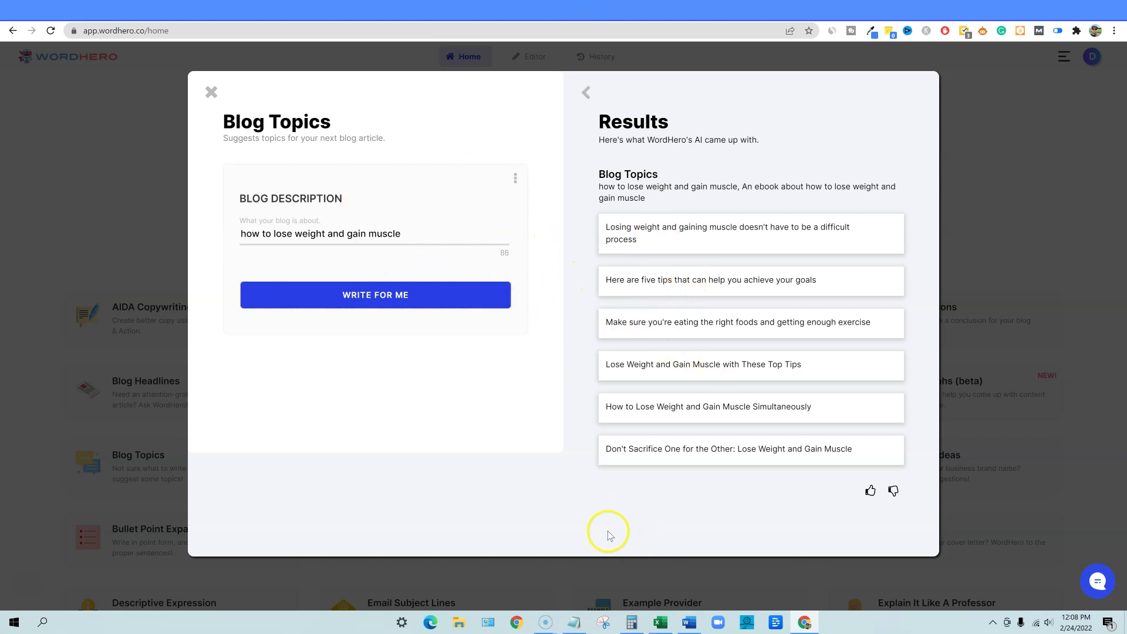
{"action": "left_click", "coordinate": [569, 627]}
{"action": "left_click", "coordinate": [435, 262]}
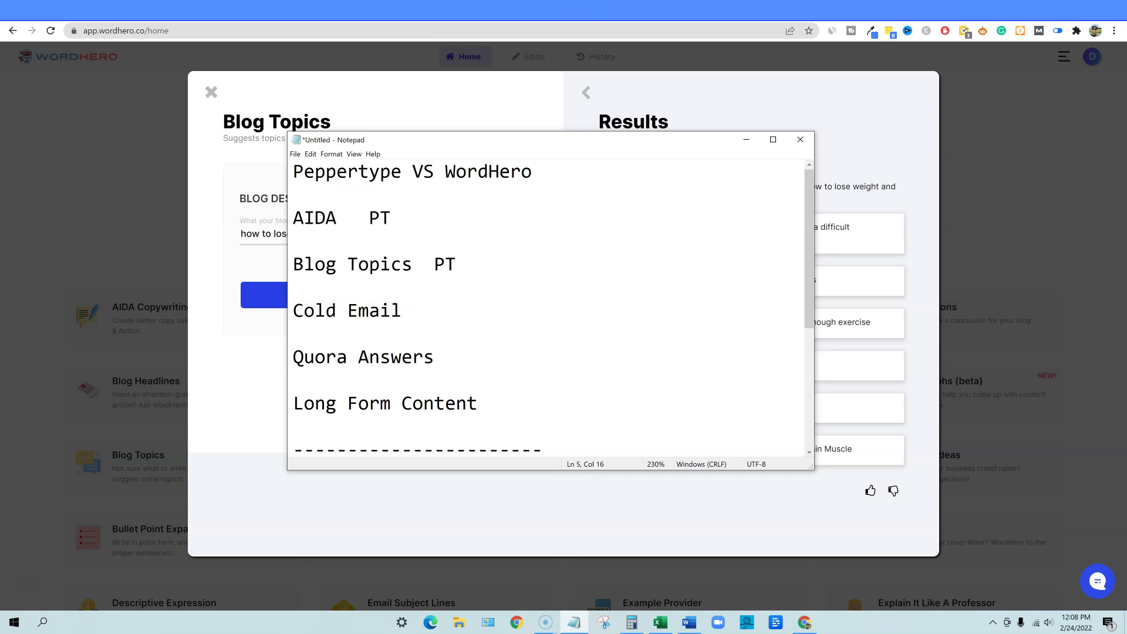
{"action": "left_click", "coordinate": [1028, 154]}
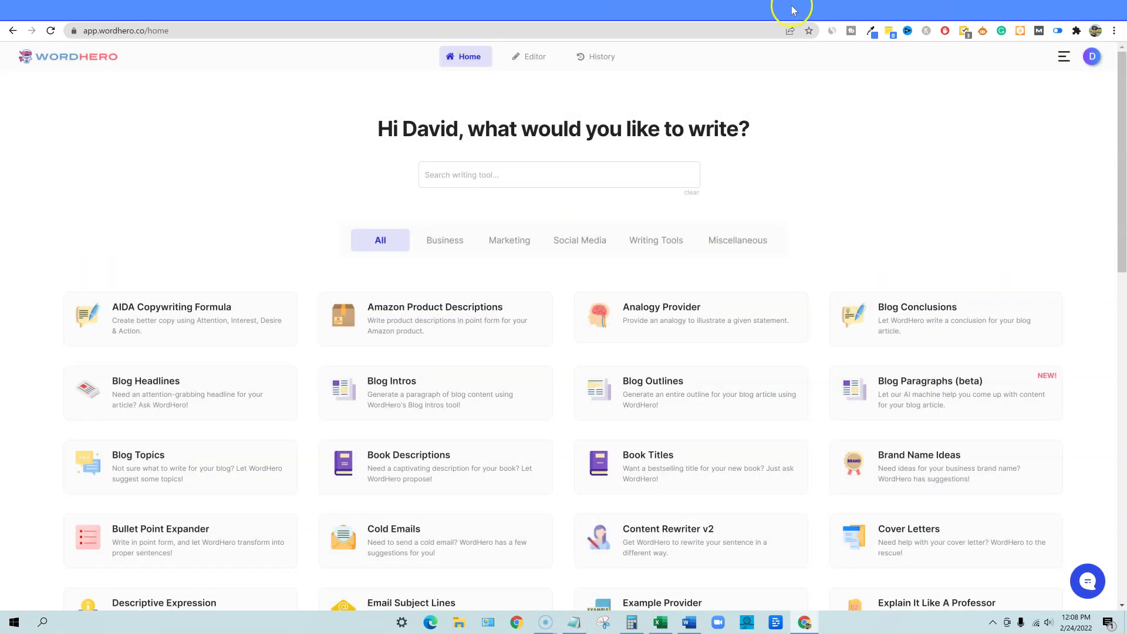
Switch to Peppertype, check the Notepad list for the following category, and open the Cold Emails content type among the copywriting options
{"action": "left_click", "coordinate": [792, 10]}
{"action": "left_click", "coordinate": [469, 61]}
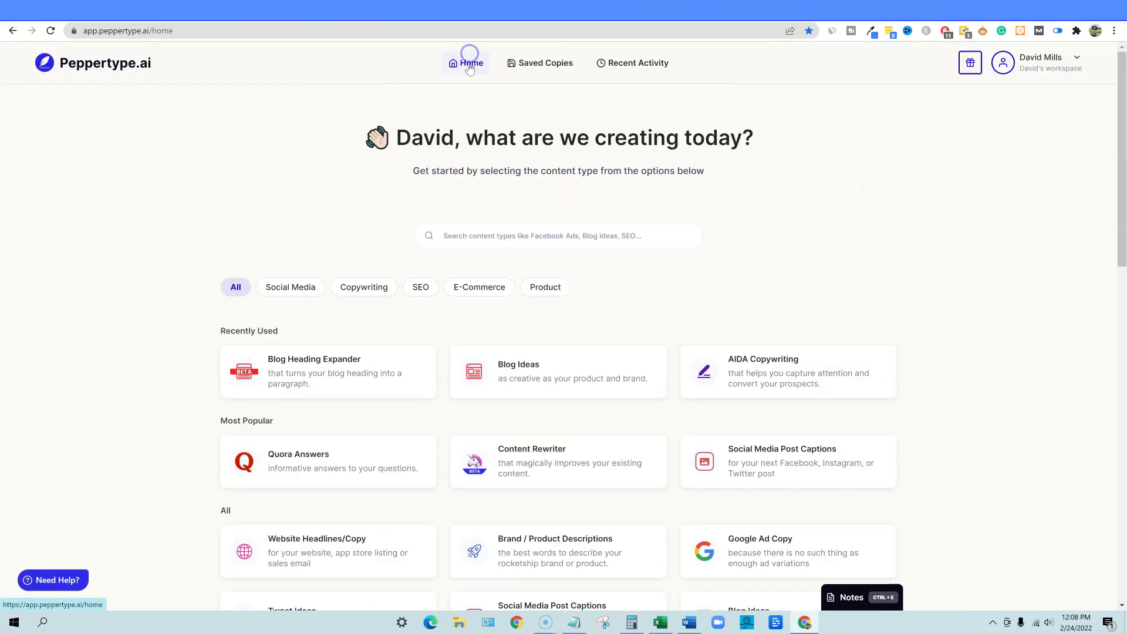
{"action": "left_click", "coordinate": [299, 288]}
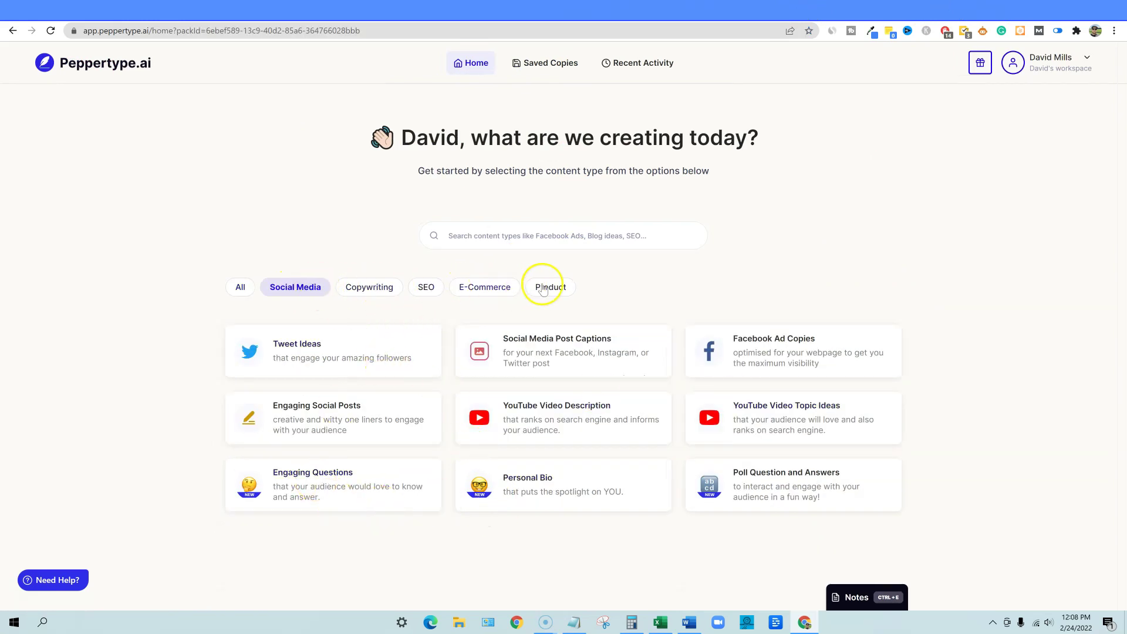
{"action": "left_click", "coordinate": [370, 285]}
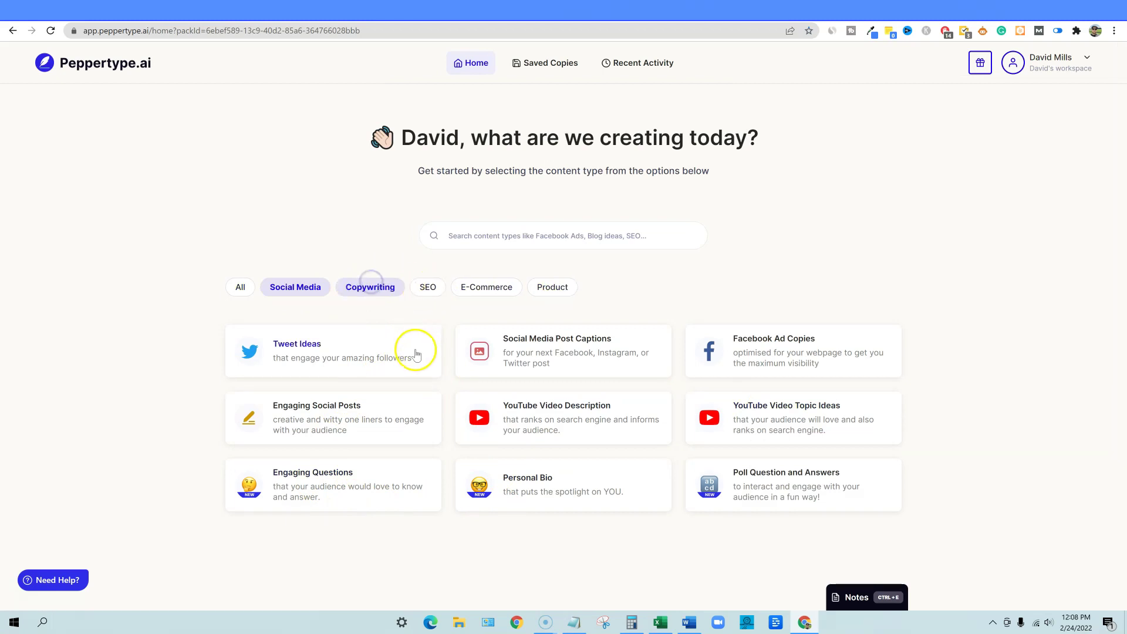
{"action": "left_click", "coordinate": [575, 624]}
{"action": "left_click", "coordinate": [578, 624]}
{"action": "left_click", "coordinate": [772, 461]}
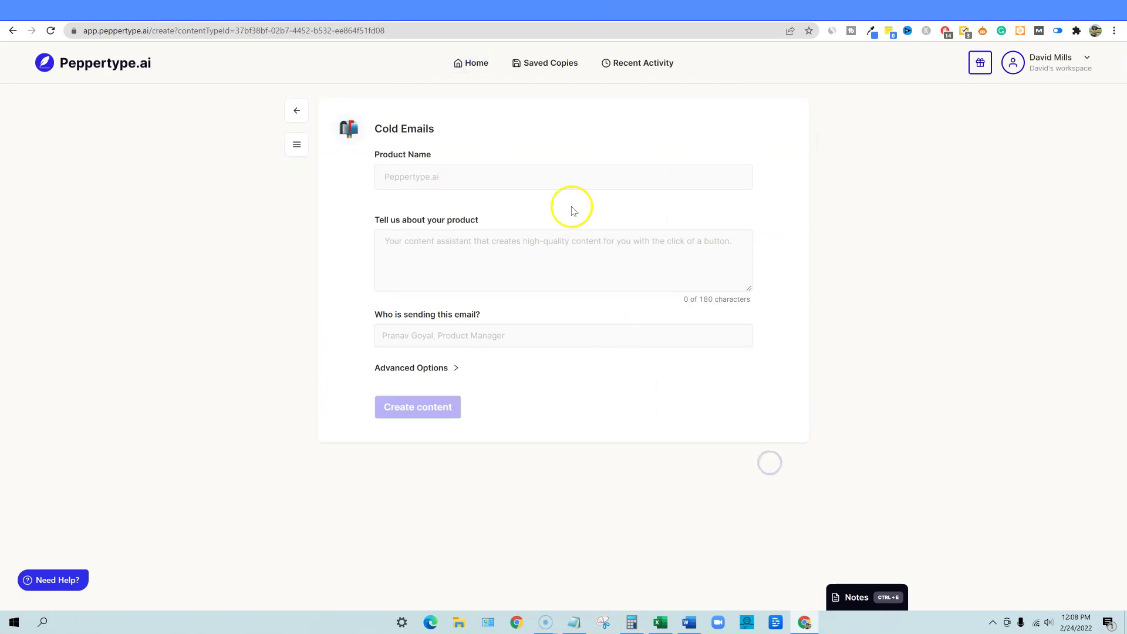
Enter product name "how to lose weight and gain muscle" and description "An ebook about how to lose weight and gain muscle"
{"action": "left_click", "coordinate": [690, 622]}
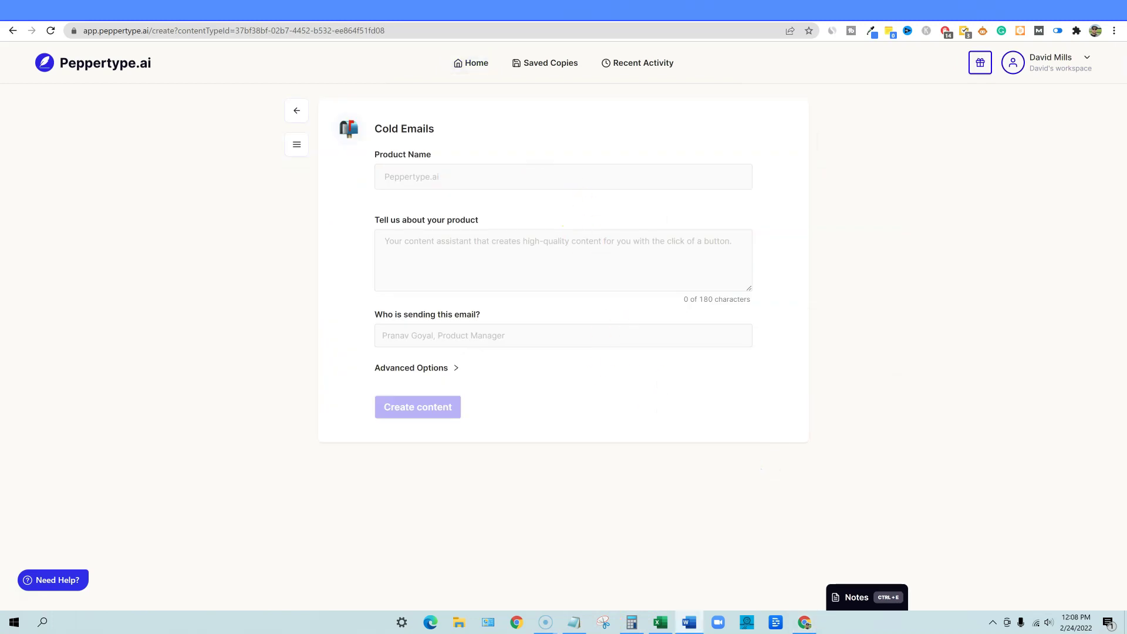
{"action": "left_click", "coordinate": [505, 176]}
{"action": "type", "text": "how to lose weight and gain muscle"}
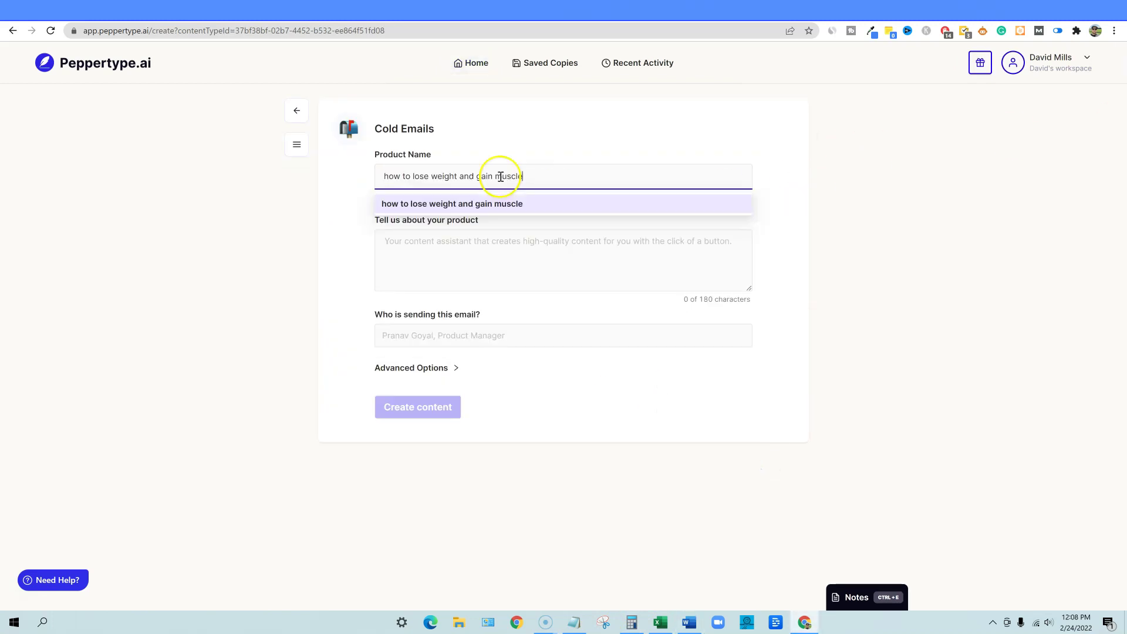
{"action": "left_click", "coordinate": [431, 245]}
{"action": "key", "text": "alt+Tab"}
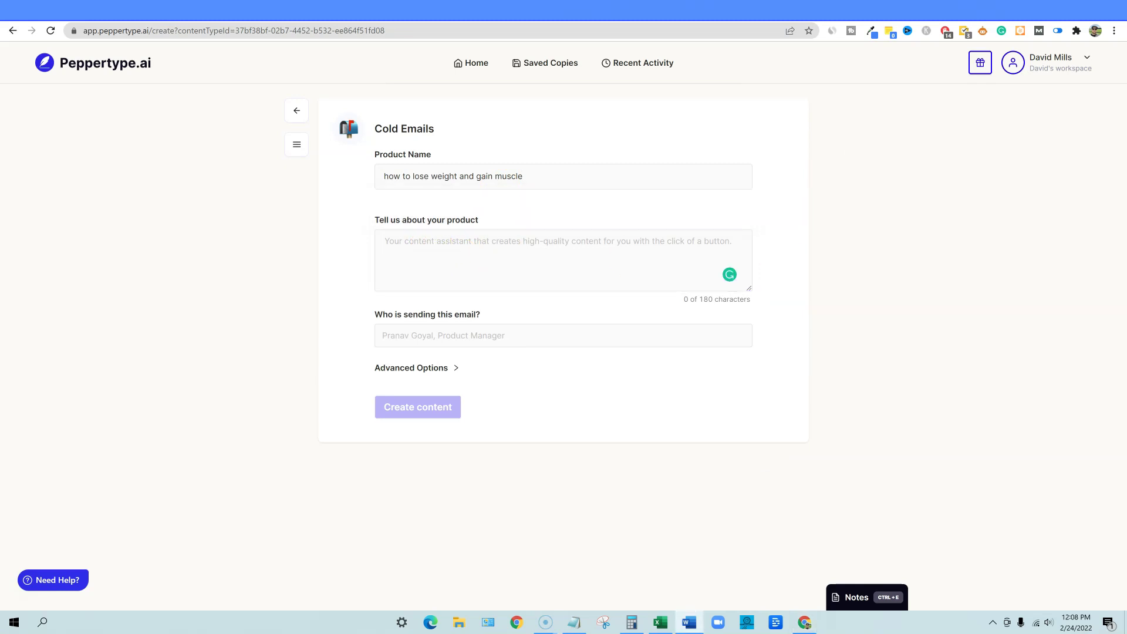
{"action": "left_click", "coordinate": [498, 252]}
{"action": "type", "text": "An ebook about how to lose weight and gain muscle"}
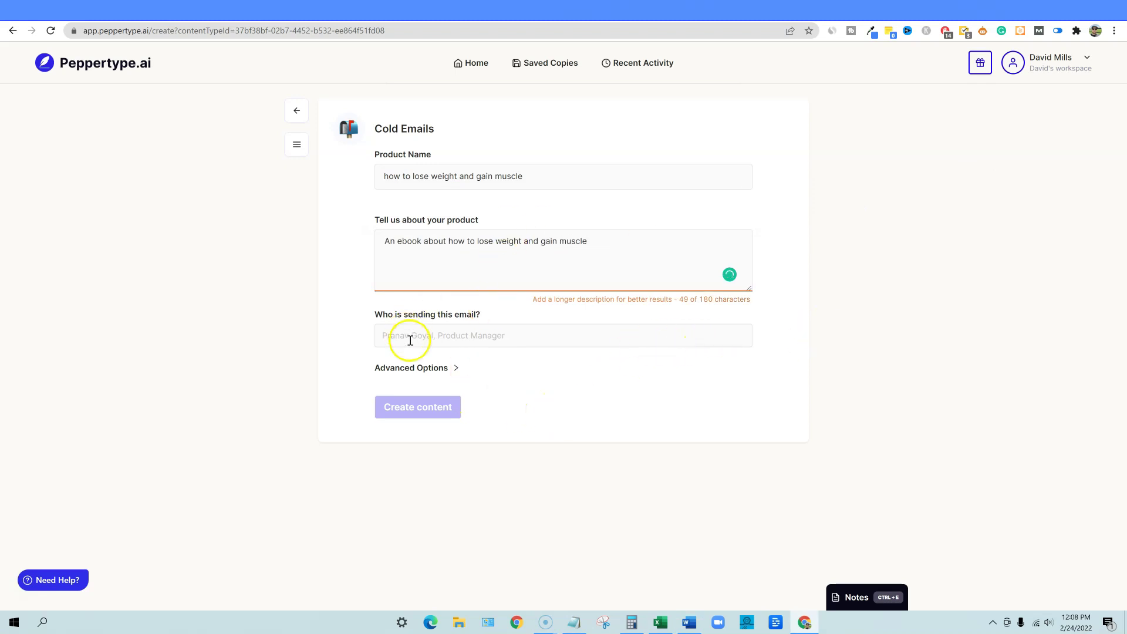
Fill in the email sender's name and set the agenda to "to sell the weight loss and muscle building ebook"
{"action": "left_click", "coordinate": [459, 341]}
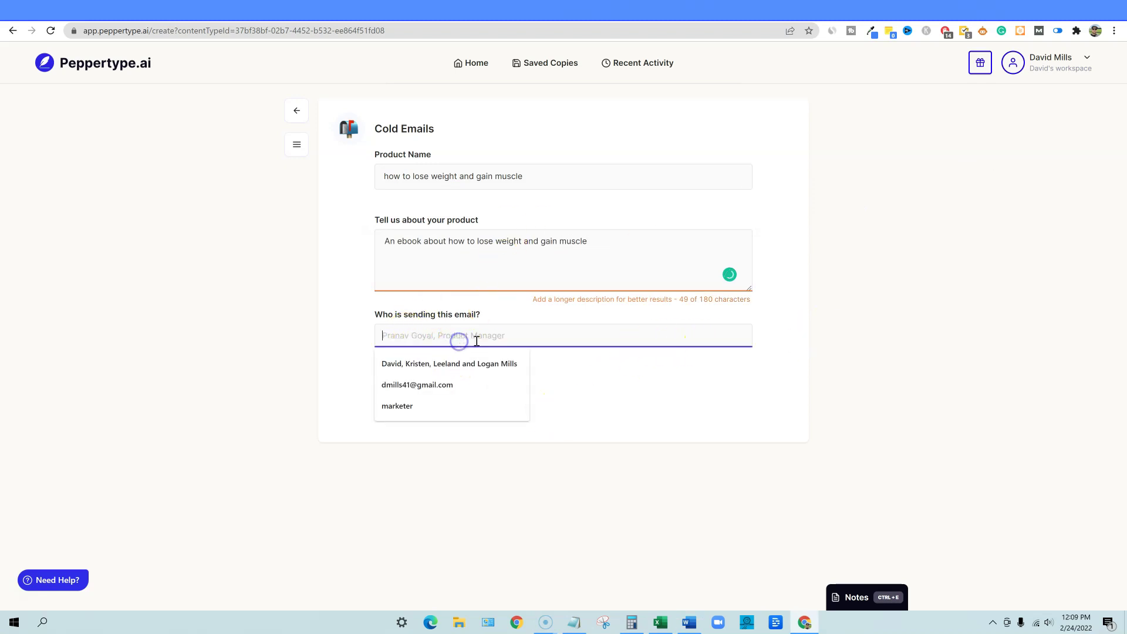
{"action": "type", "text": "David"}
{"action": "left_click", "coordinate": [566, 372]}
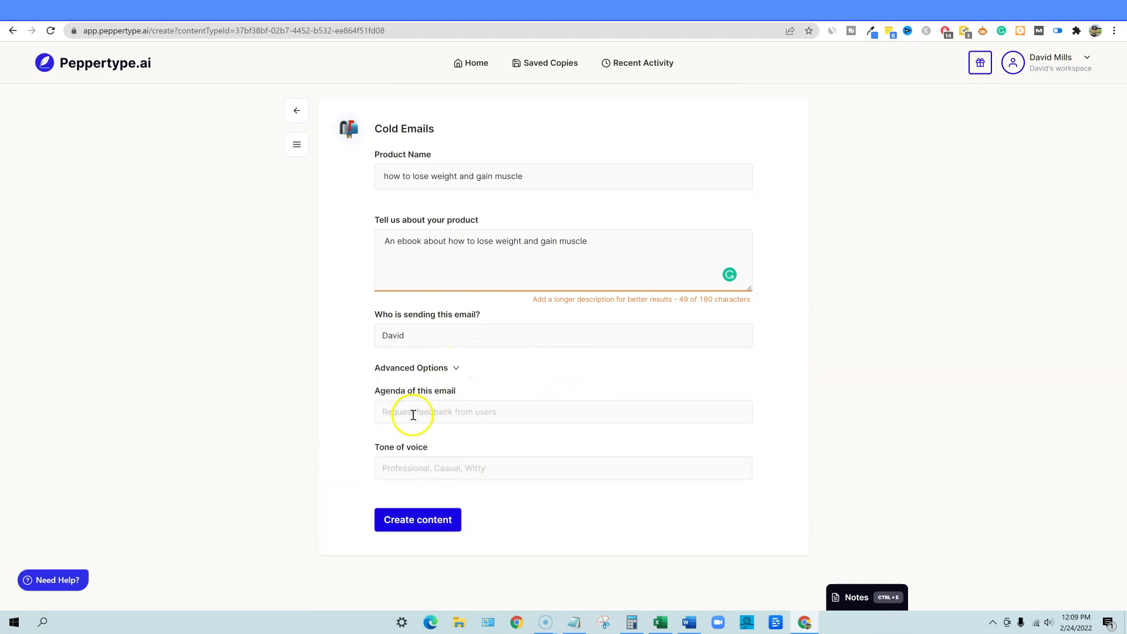
{"action": "left_click", "coordinate": [425, 411]}
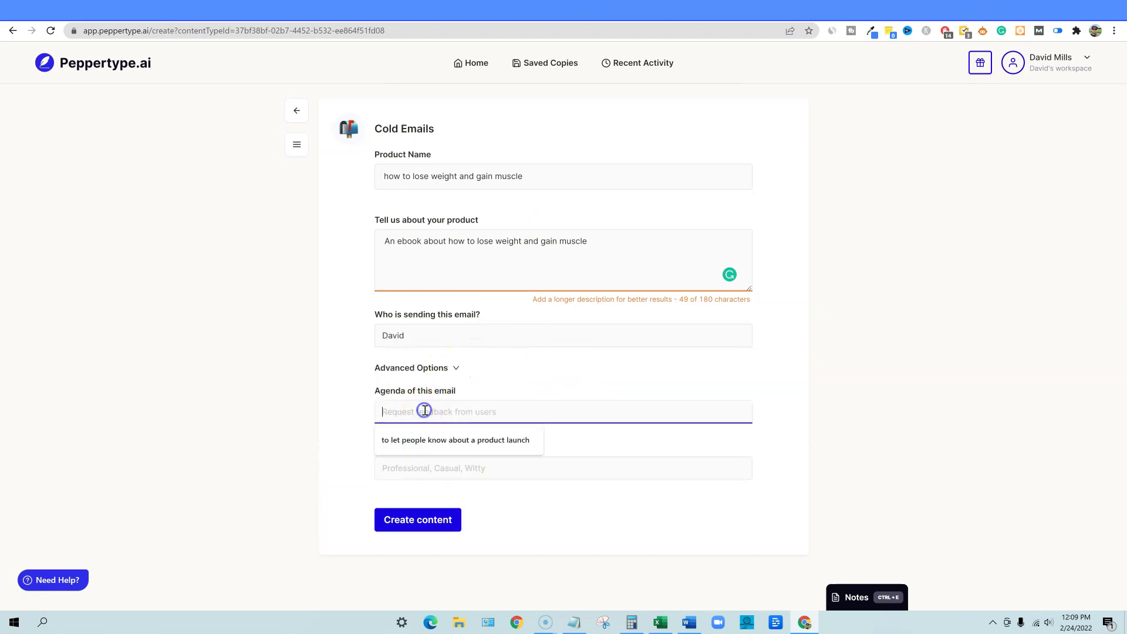
{"action": "type", "text": "to sell the weight loss and muscle buil"}
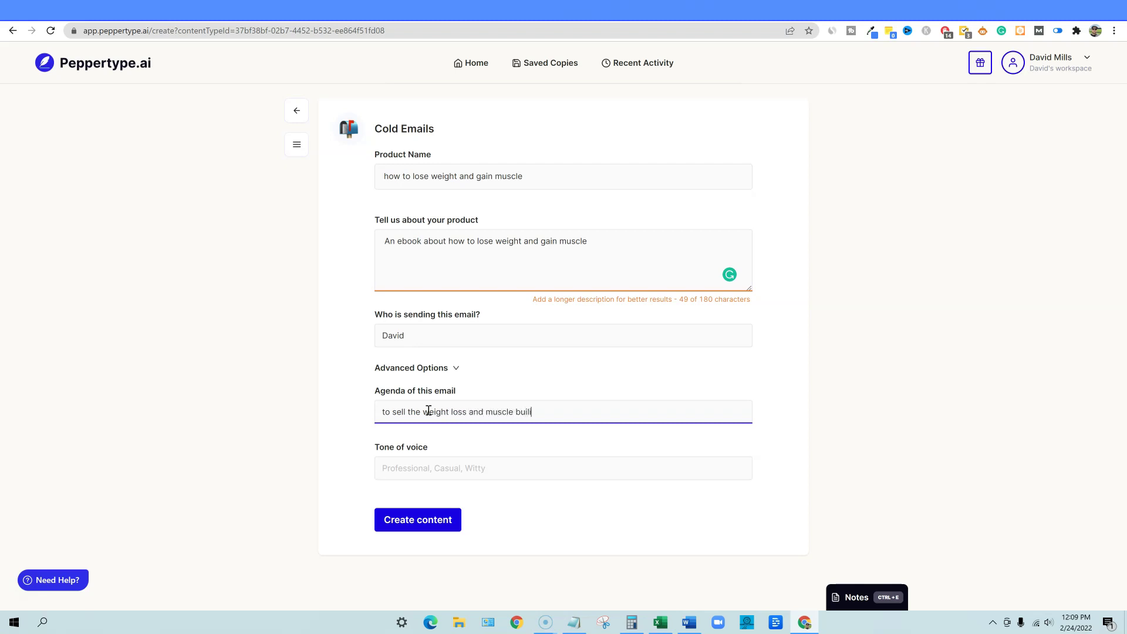
{"action": "type", "text": "ding ebook"}
Set the tone of voice to "witty" and generate the cold emails
{"action": "left_click", "coordinate": [399, 457]}
{"action": "type", "text": "witty"}
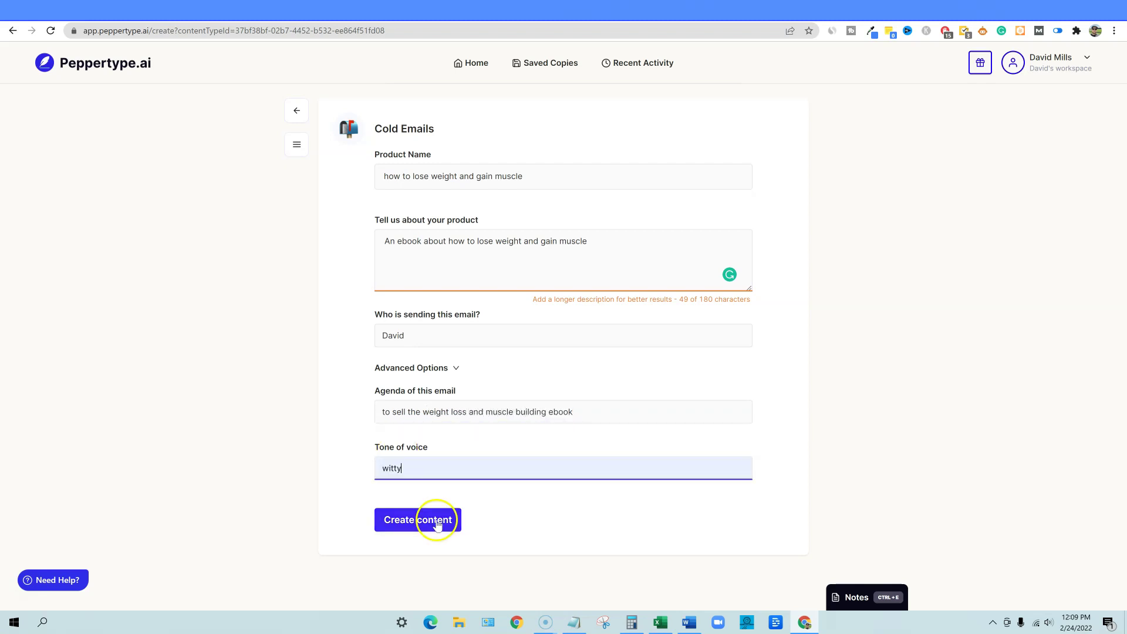
{"action": "left_click", "coordinate": [427, 521]}
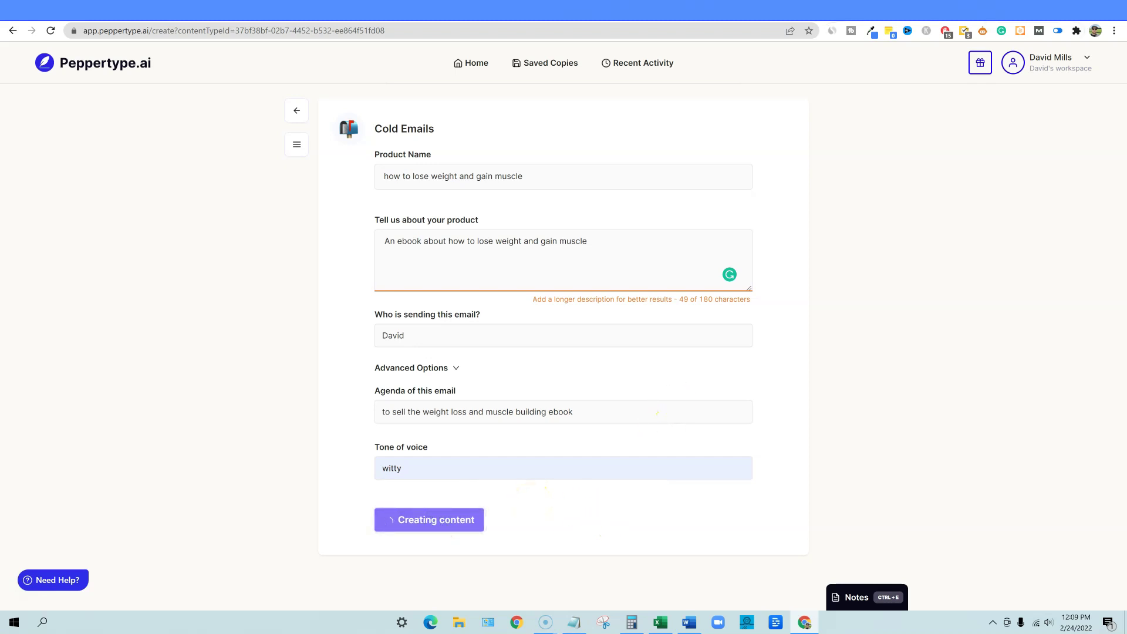
Switch to WordHero, search its writing tools for "email", and open the Cold Emails tool
{"action": "left_click", "coordinate": [855, 13]}
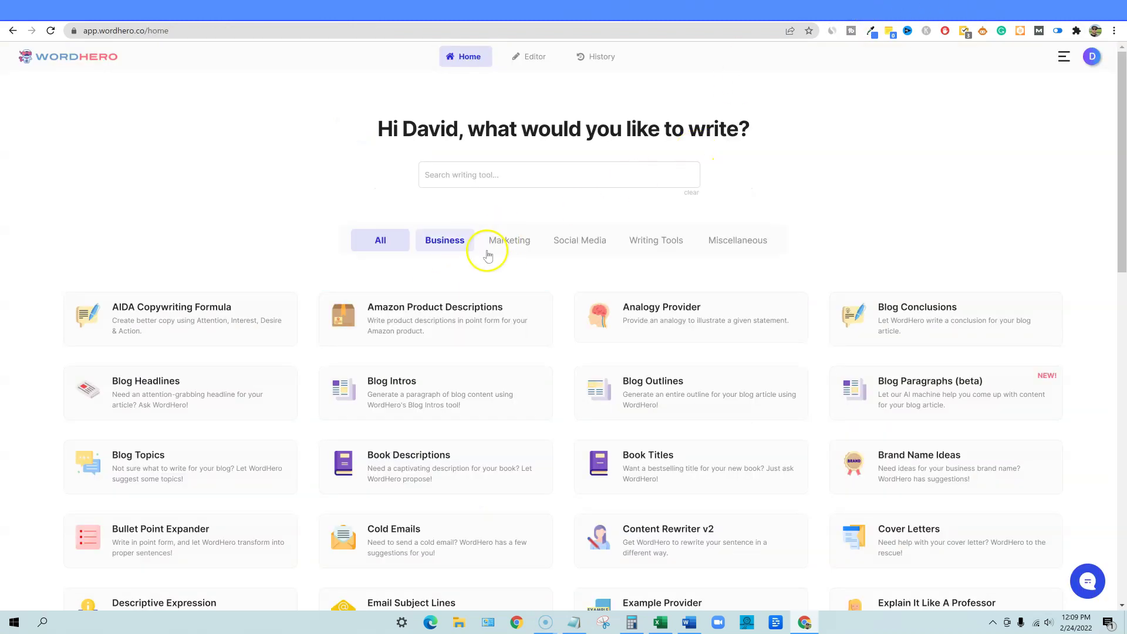
{"action": "left_click", "coordinate": [507, 182]}
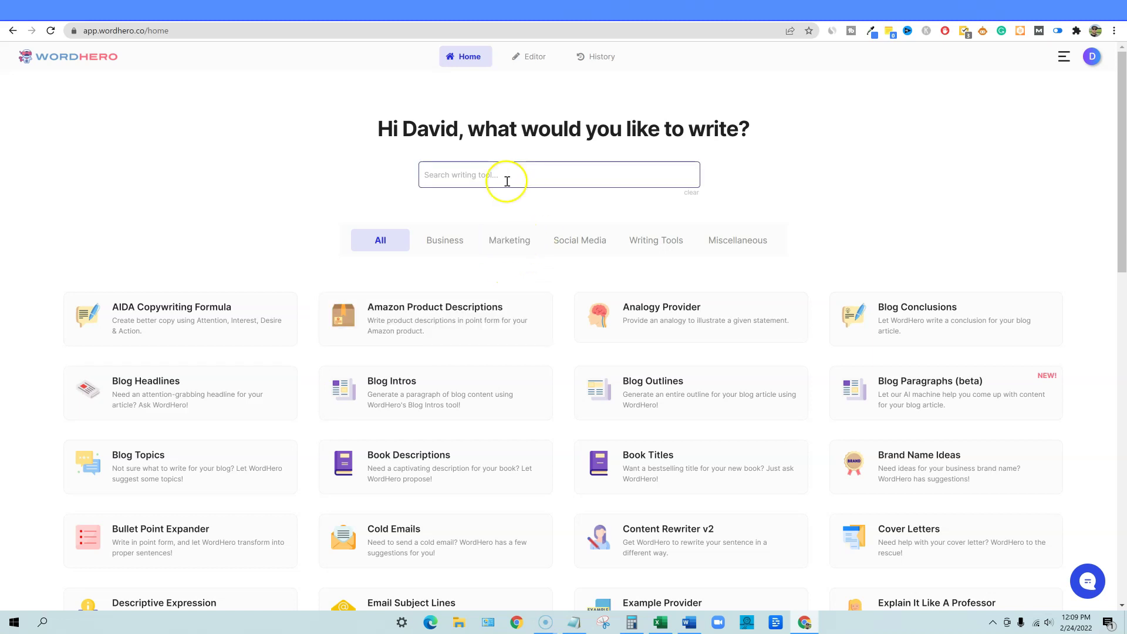
{"action": "type", "text": "email"}
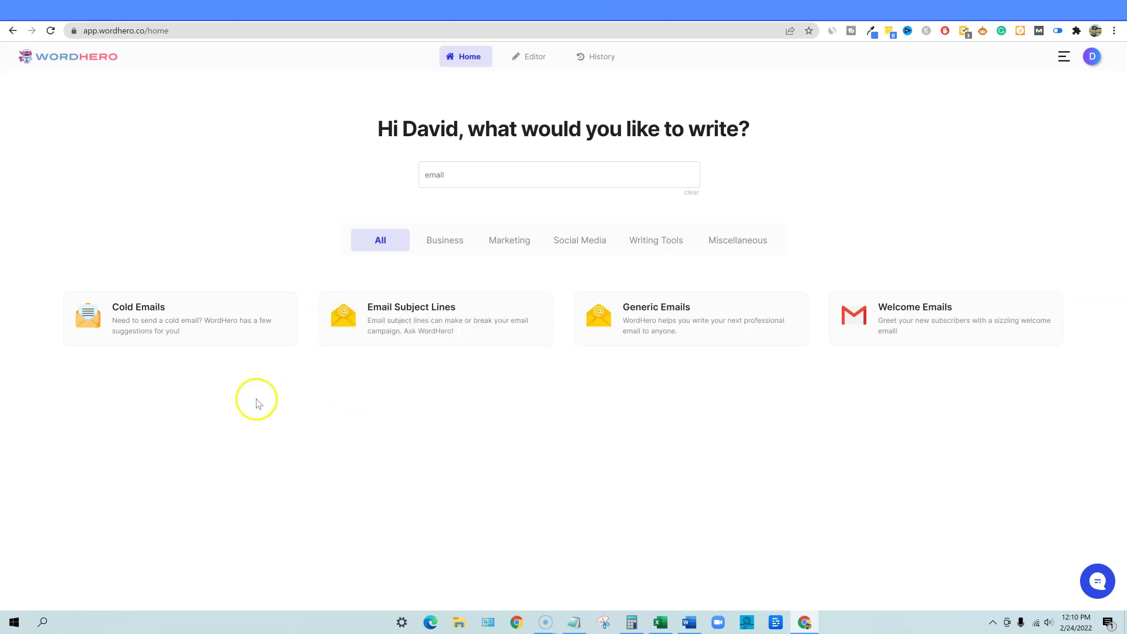
{"action": "left_click", "coordinate": [177, 324]}
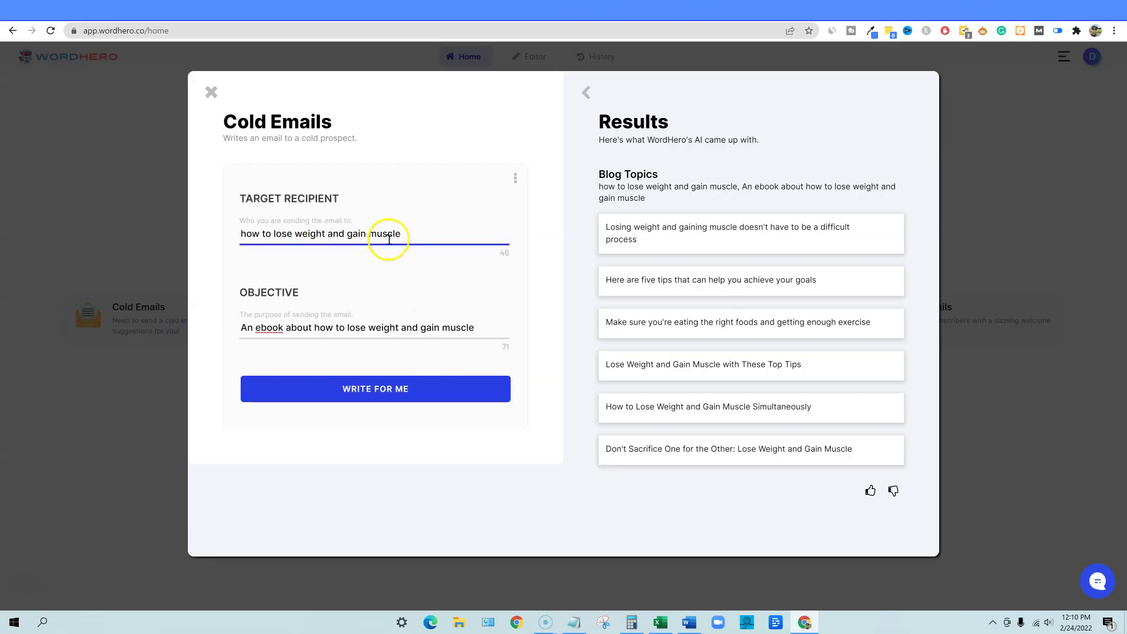
Generate cold emails in WordHero from the filled-in target recipient and objective
{"action": "left_click", "coordinate": [377, 395]}
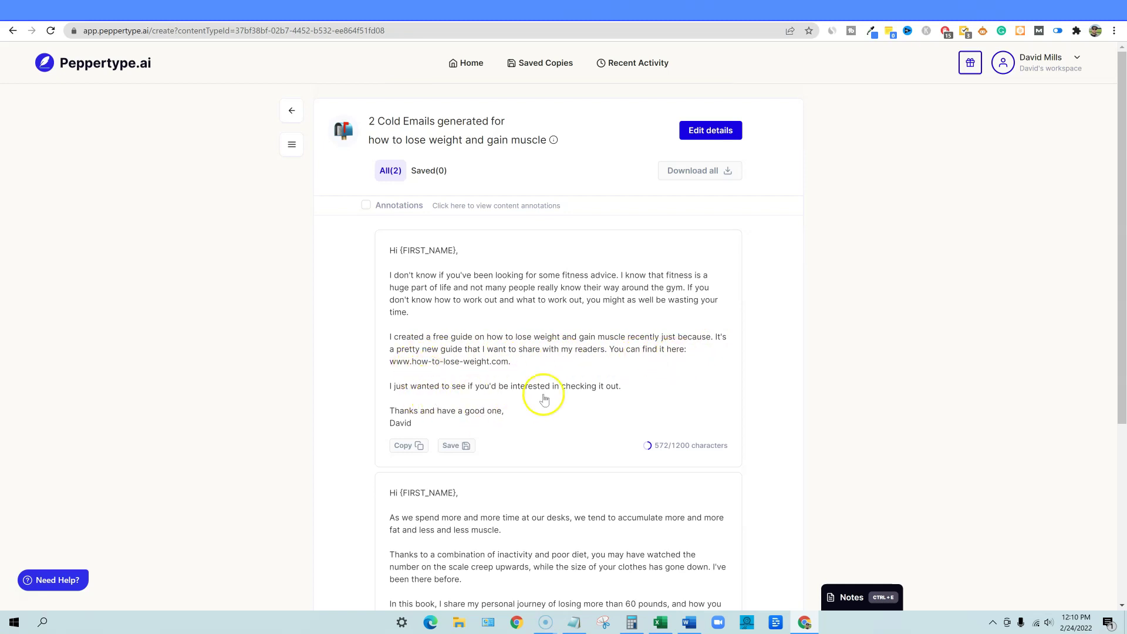
Examine both cold emails generated in Peppertype, checking their wording, placeholders and sign-offs
{"action": "scroll", "coordinate": [565, 404], "scroll_direction": "down", "scroll_amount": 3}
{"action": "scroll", "coordinate": [565, 410], "scroll_direction": "down", "scroll_amount": 1}
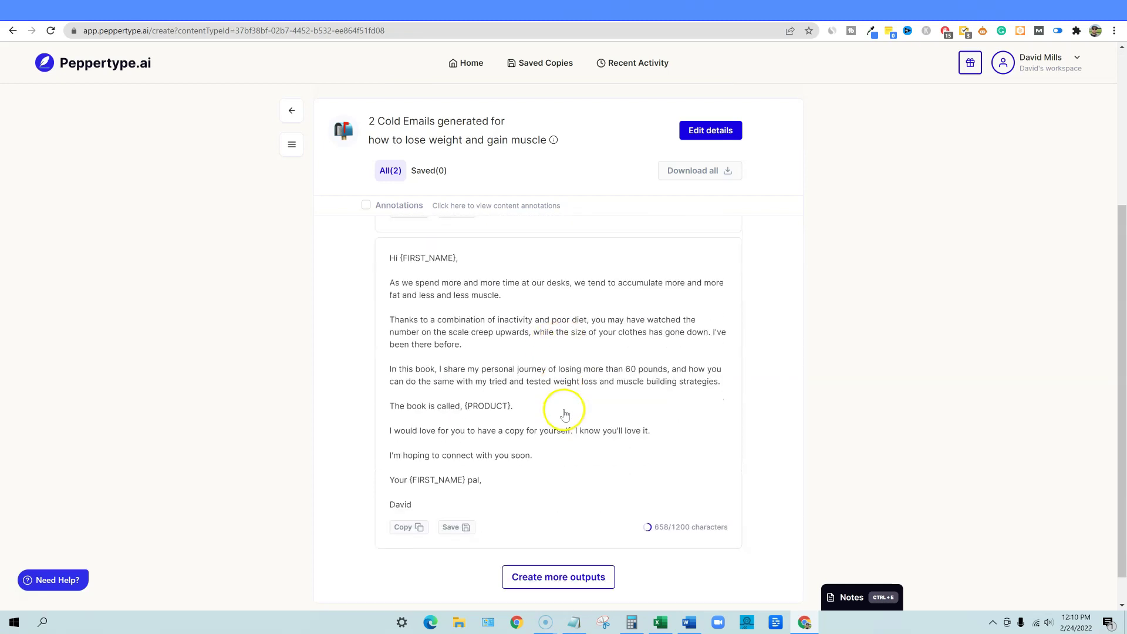
{"action": "scroll", "coordinate": [470, 360], "scroll_direction": "up", "scroll_amount": 1}
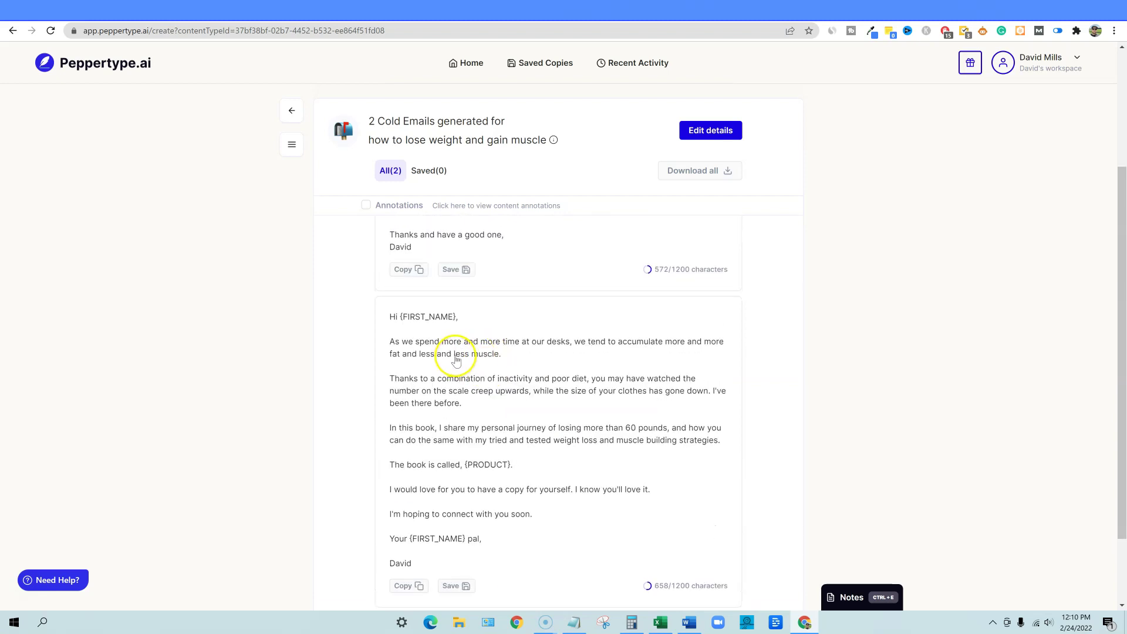
{"action": "scroll", "coordinate": [476, 405], "scroll_direction": "down", "scroll_amount": 2}
{"action": "scroll", "coordinate": [494, 441], "scroll_direction": "up", "scroll_amount": 4}
{"action": "scroll", "coordinate": [510, 427], "scroll_direction": "down", "scroll_amount": 4}
{"action": "scroll", "coordinate": [505, 387], "scroll_direction": "up", "scroll_amount": 1}
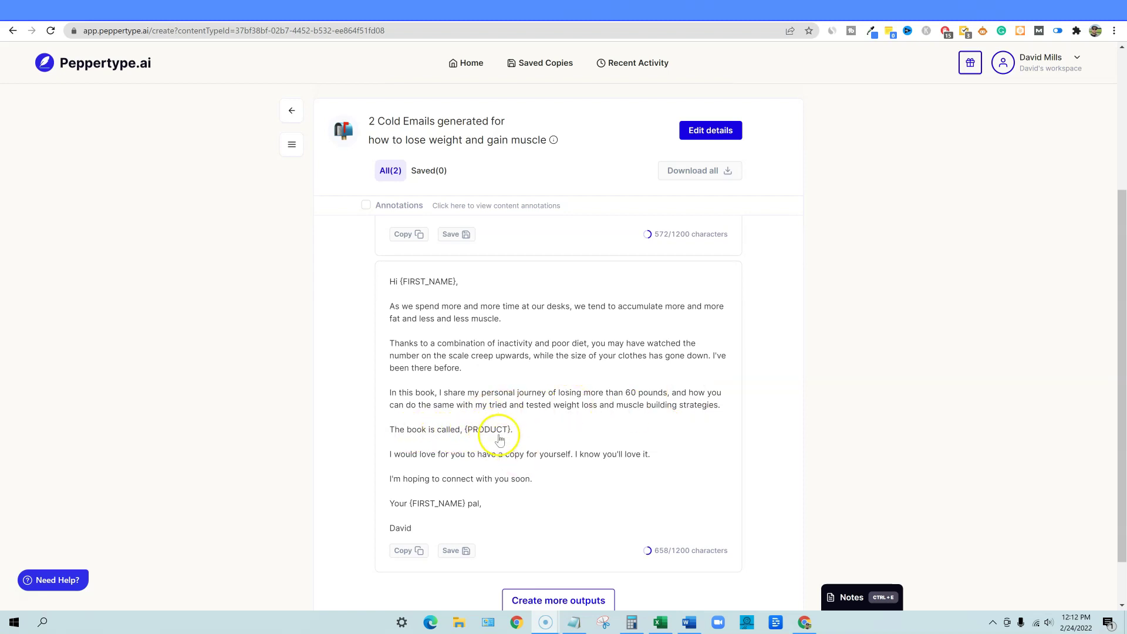
{"action": "scroll", "coordinate": [606, 378], "scroll_direction": "up", "scroll_amount": 1}
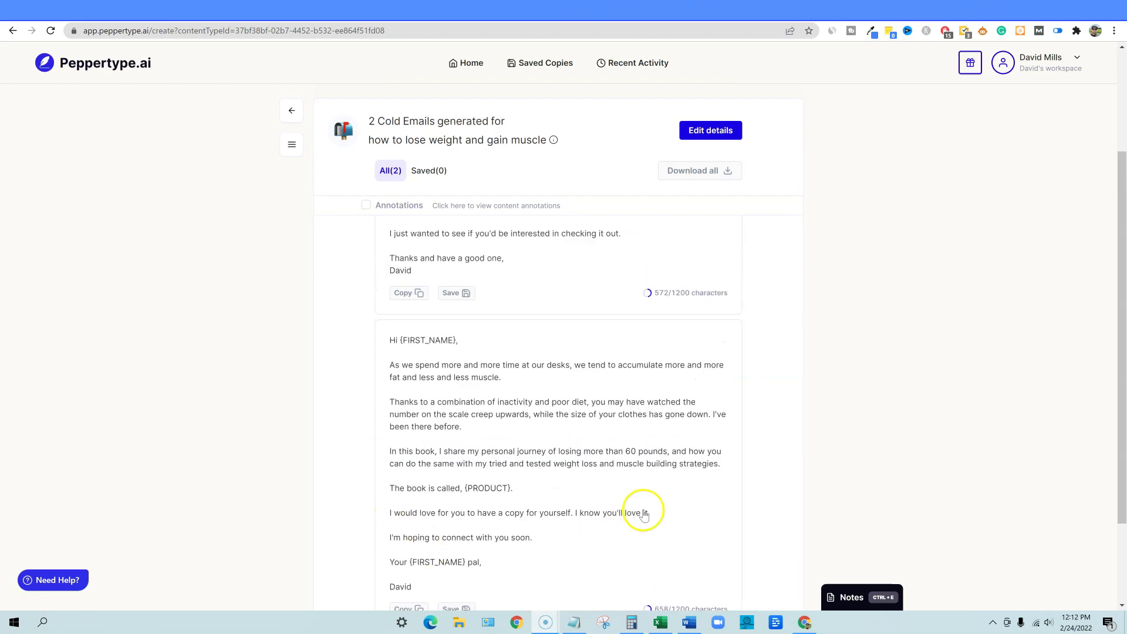
{"action": "scroll", "coordinate": [554, 386], "scroll_direction": "up", "scroll_amount": 3}
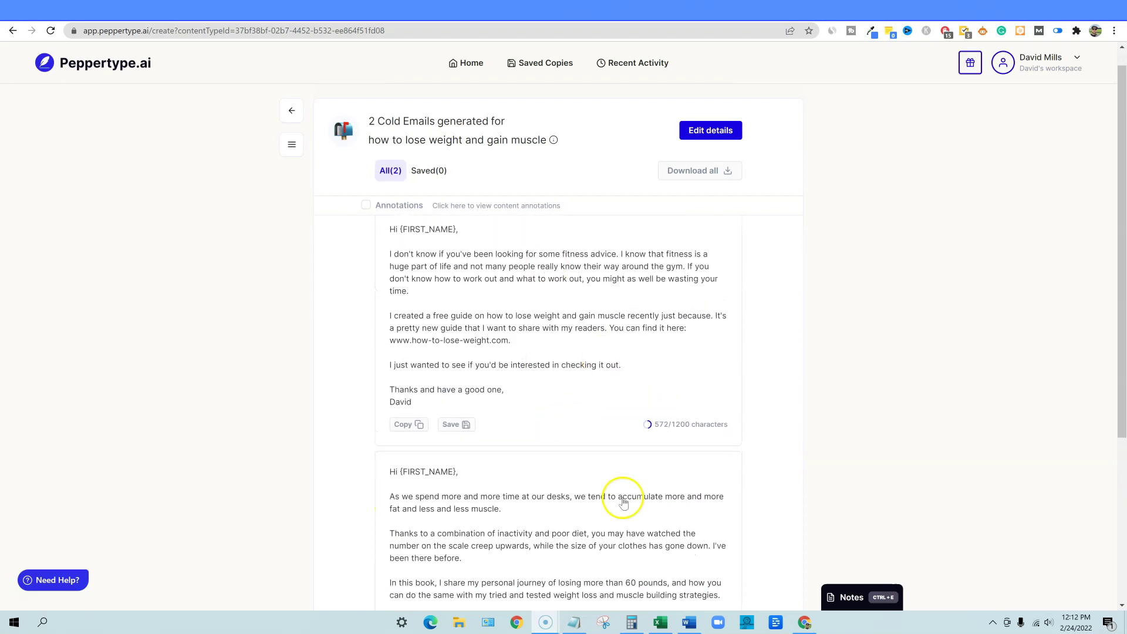
{"action": "scroll", "coordinate": [611, 499], "scroll_direction": "down", "scroll_amount": 4}
{"action": "scroll", "coordinate": [592, 498], "scroll_direction": "up", "scroll_amount": 4}
{"action": "scroll", "coordinate": [595, 501], "scroll_direction": "down", "scroll_amount": 4}
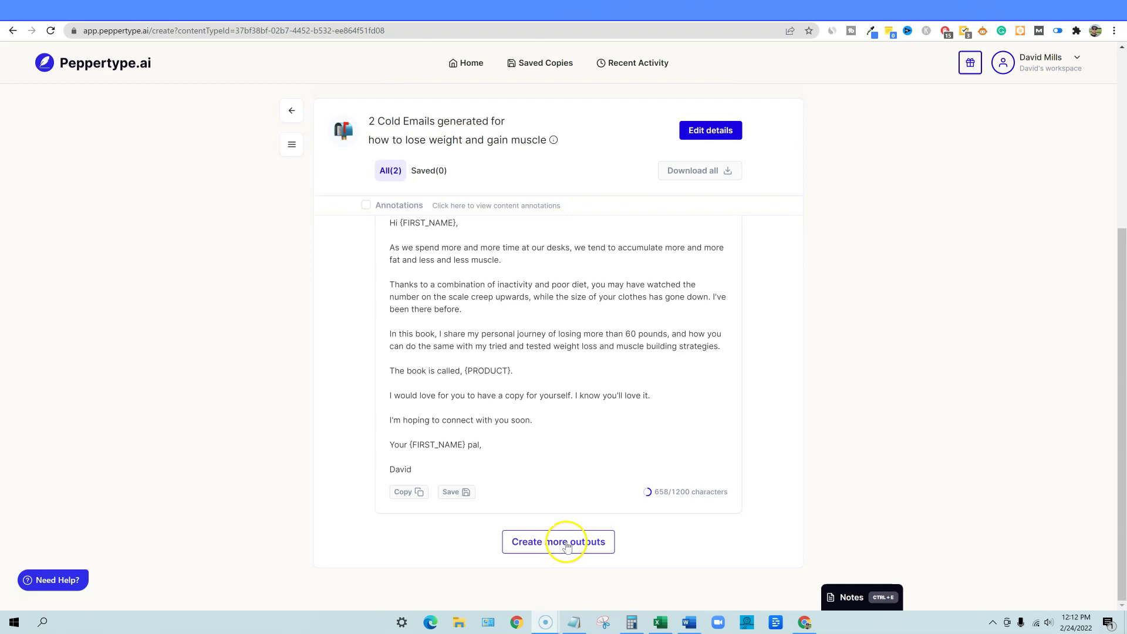
{"action": "scroll", "coordinate": [720, 463], "scroll_direction": "up", "scroll_amount": 4}
{"action": "scroll", "coordinate": [656, 593], "scroll_direction": "down", "scroll_amount": 4}
{"action": "scroll", "coordinate": [650, 490], "scroll_direction": "up", "scroll_amount": 4}
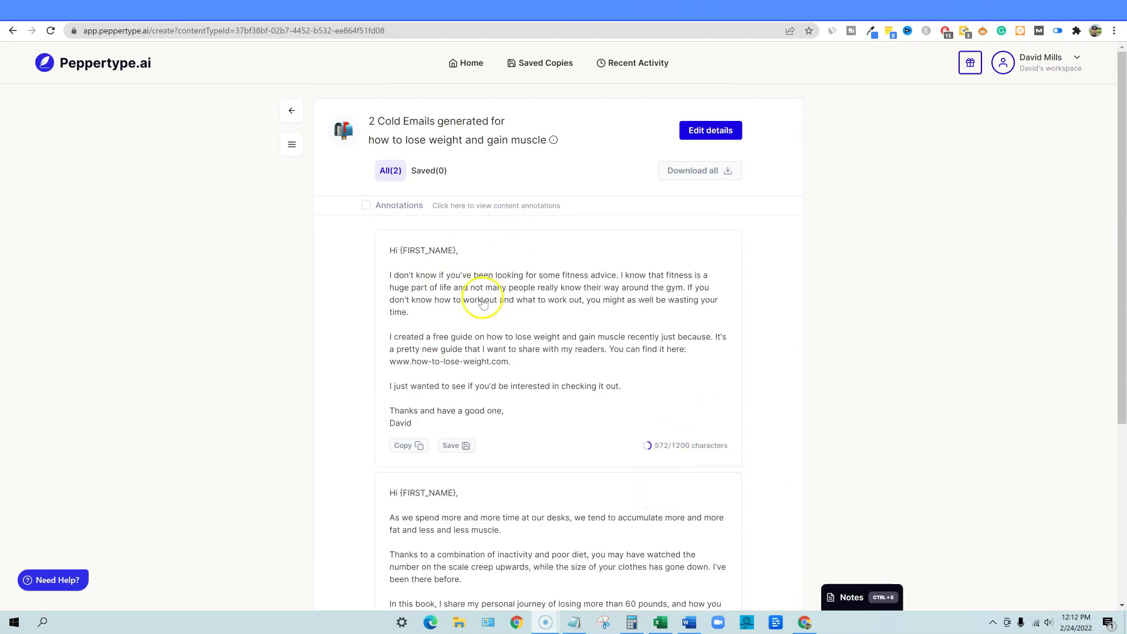
Switch to WordHero and read through both of its generated cold emails for comparison
{"action": "left_click", "coordinate": [858, 13]}
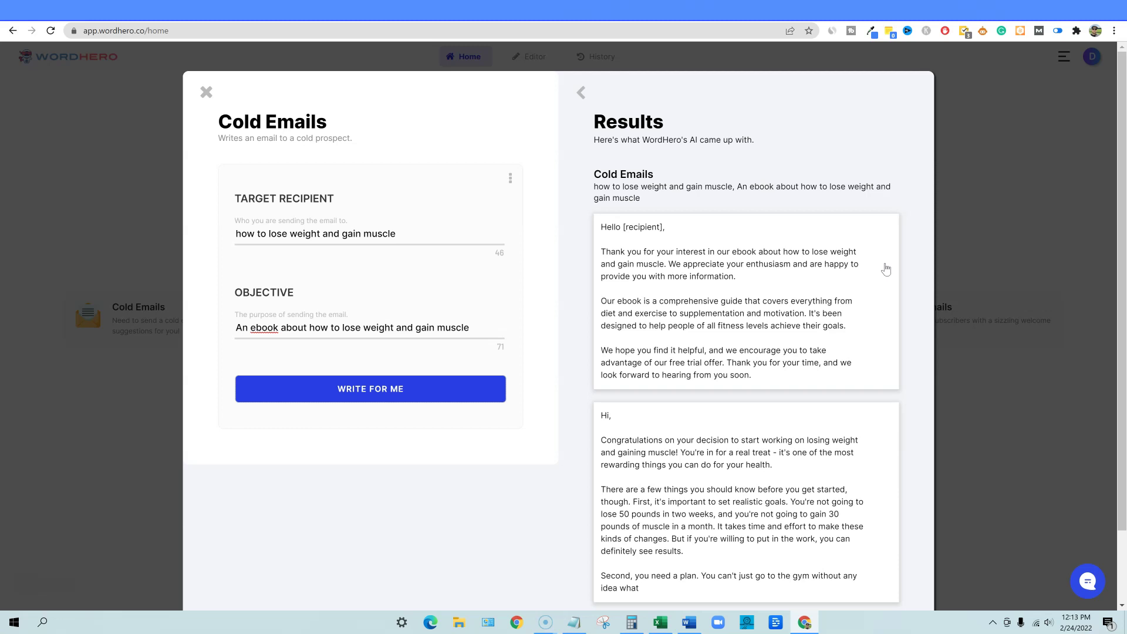
{"action": "scroll", "coordinate": [869, 292], "scroll_direction": "down", "scroll_amount": 2}
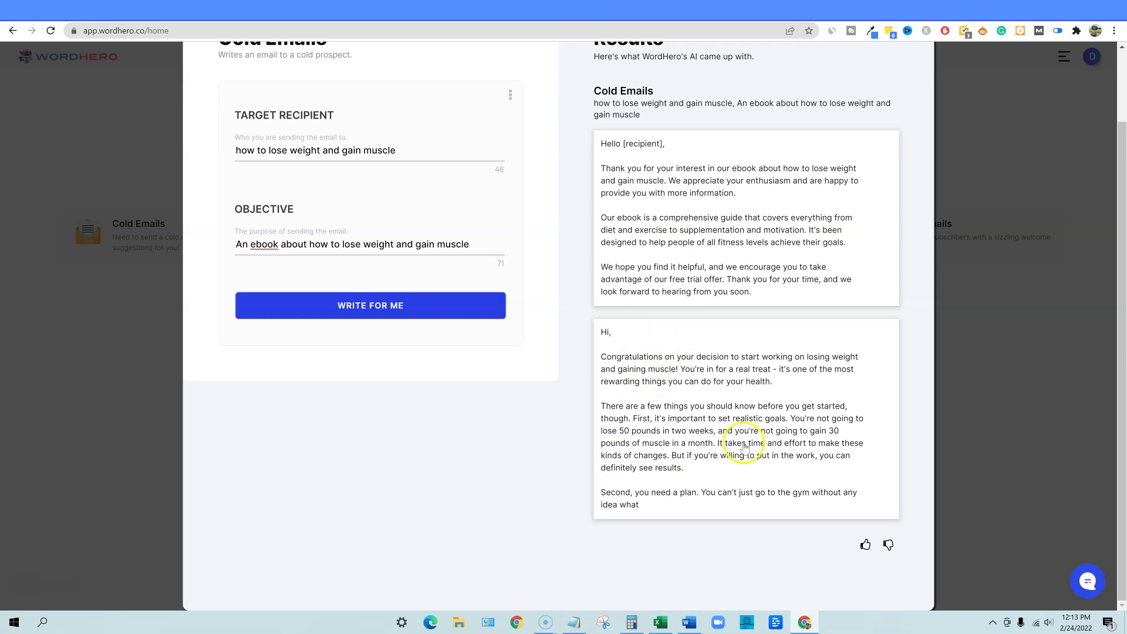
{"action": "scroll", "coordinate": [697, 428], "scroll_direction": "up", "scroll_amount": 1}
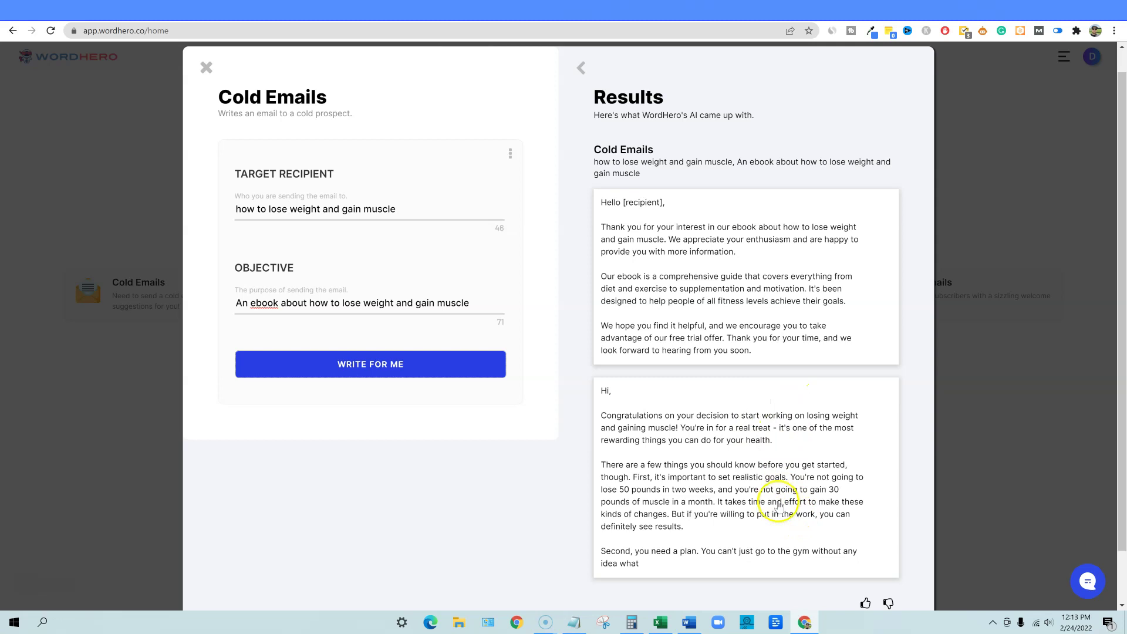
{"action": "scroll", "coordinate": [784, 508], "scroll_direction": "down", "scroll_amount": 1}
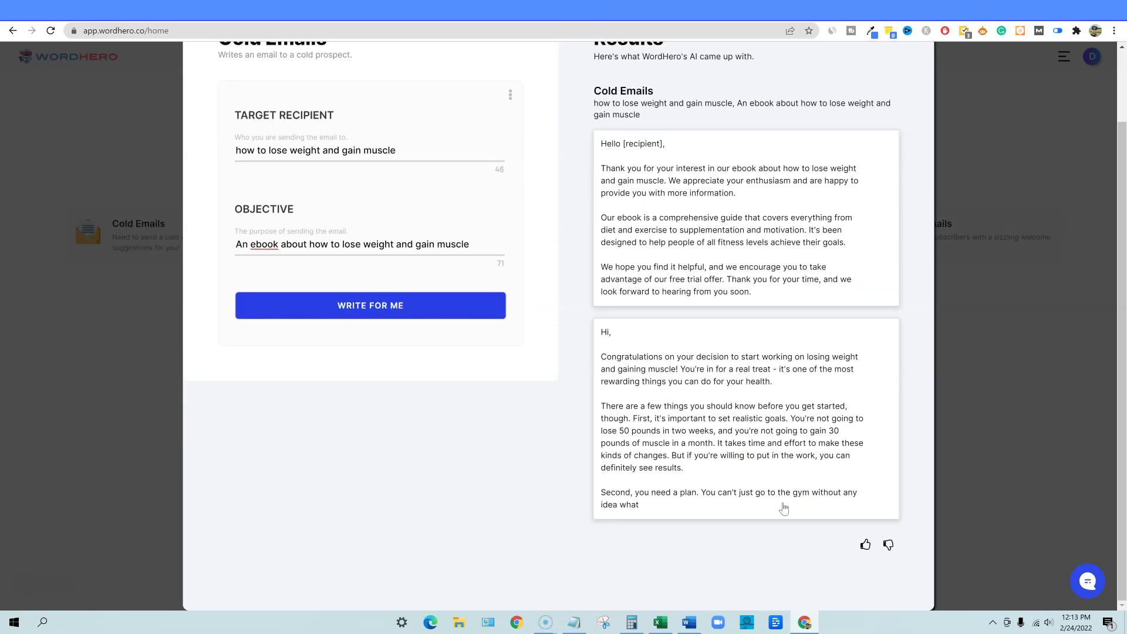
{"action": "scroll", "coordinate": [784, 509], "scroll_direction": "up", "scroll_amount": 1}
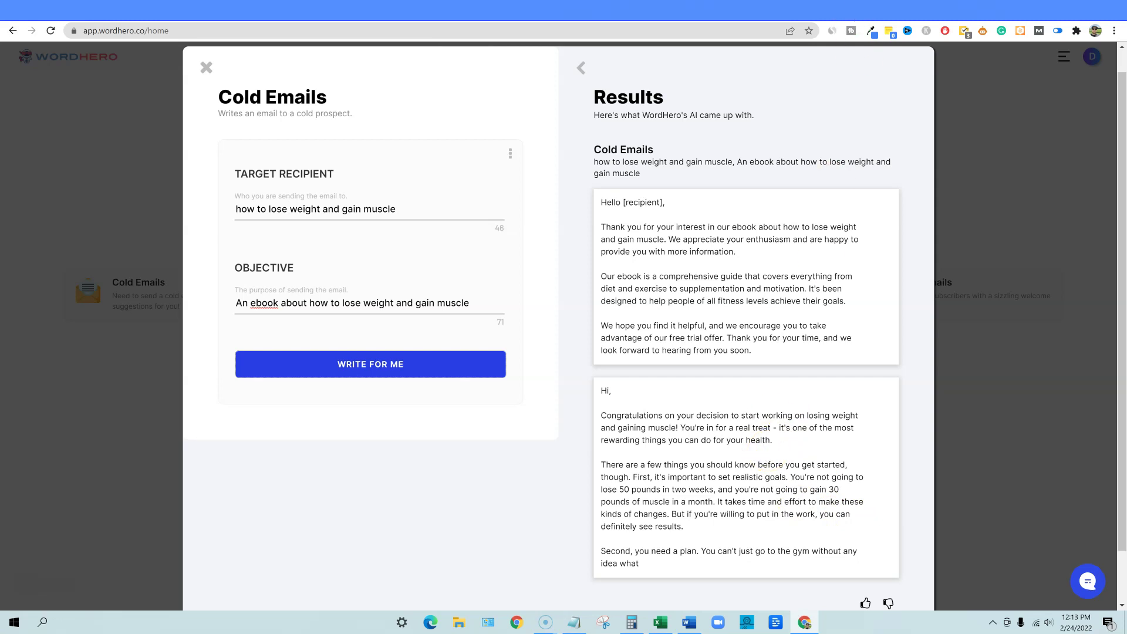
Create more cold email outputs in Peppertype, and generate a fresh set in WordHero from the same recipient and objective
{"action": "left_click", "coordinate": [774, 13]}
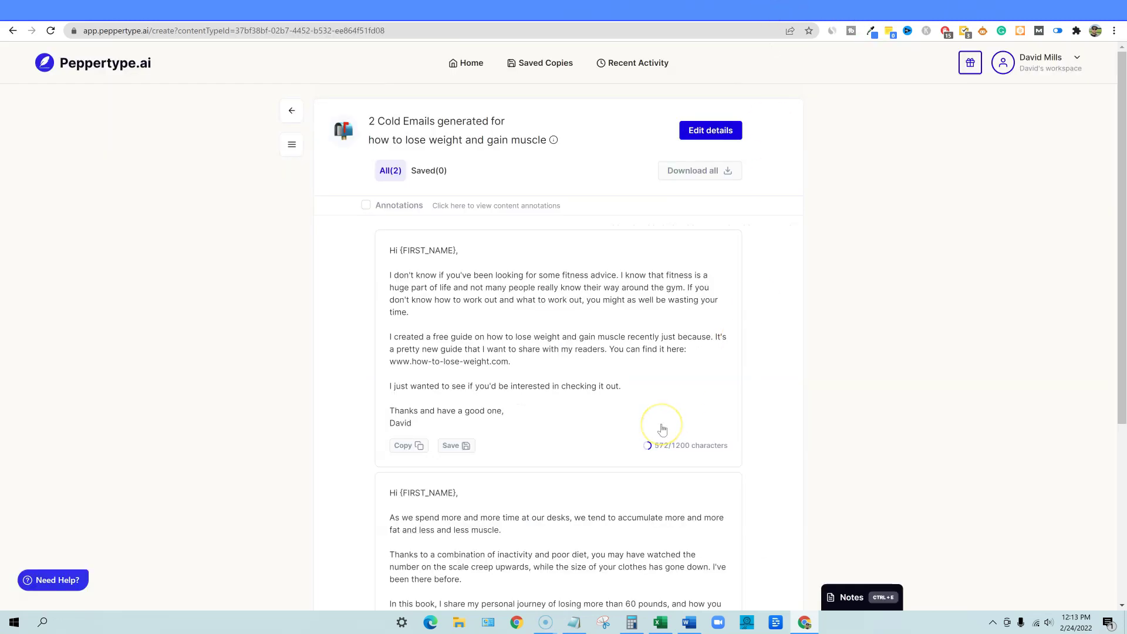
{"action": "scroll", "coordinate": [663, 430], "scroll_direction": "down", "scroll_amount": 4}
{"action": "scroll", "coordinate": [604, 458], "scroll_direction": "up", "scroll_amount": 2}
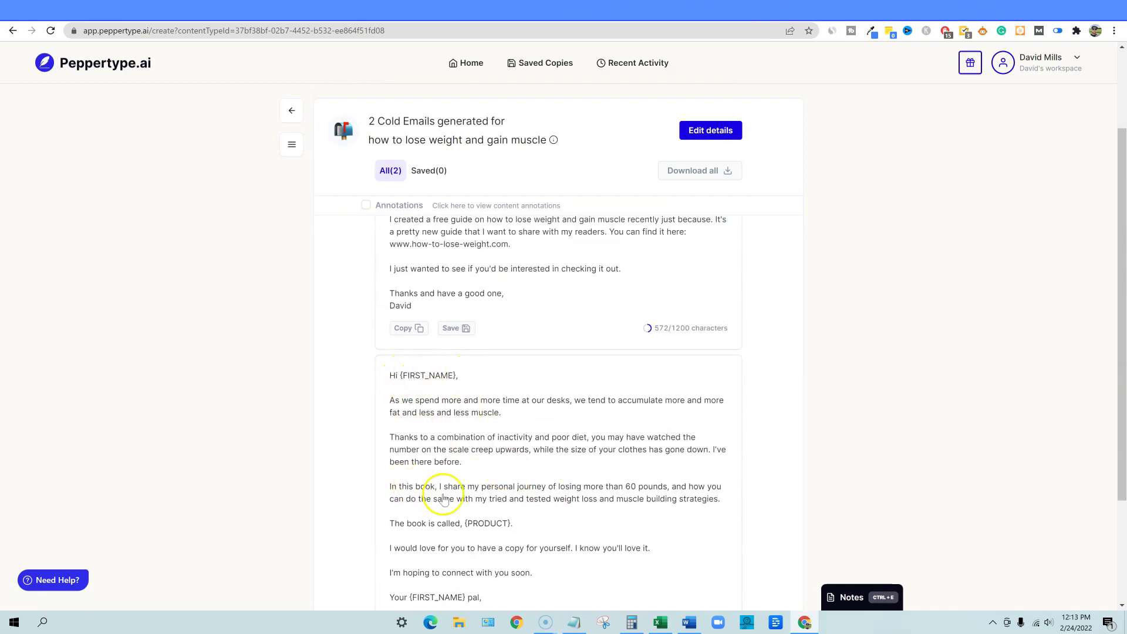
{"action": "scroll", "coordinate": [518, 516], "scroll_direction": "down", "scroll_amount": 3}
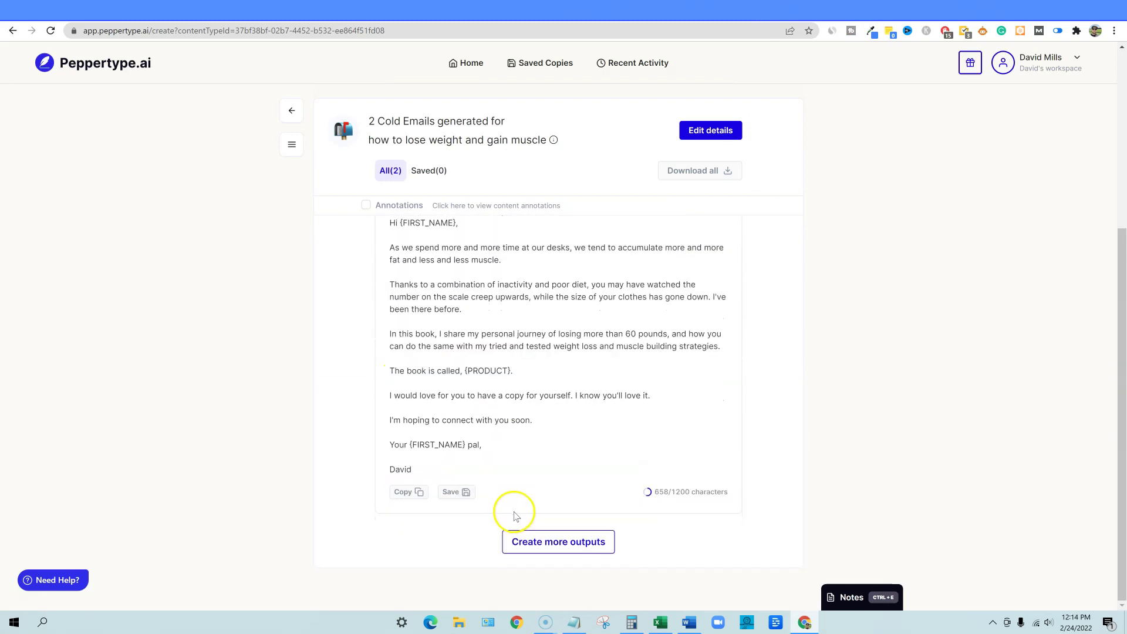
{"action": "left_click", "coordinate": [555, 542]}
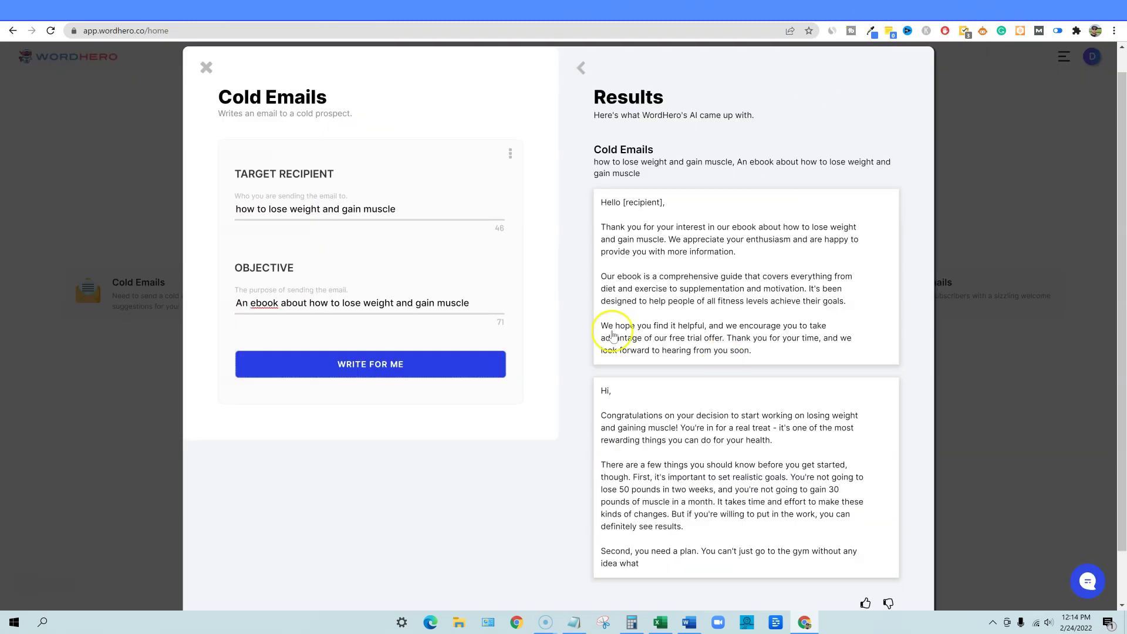
{"action": "scroll", "coordinate": [645, 411], "scroll_direction": "down", "scroll_amount": 2}
{"action": "left_click", "coordinate": [454, 315]}
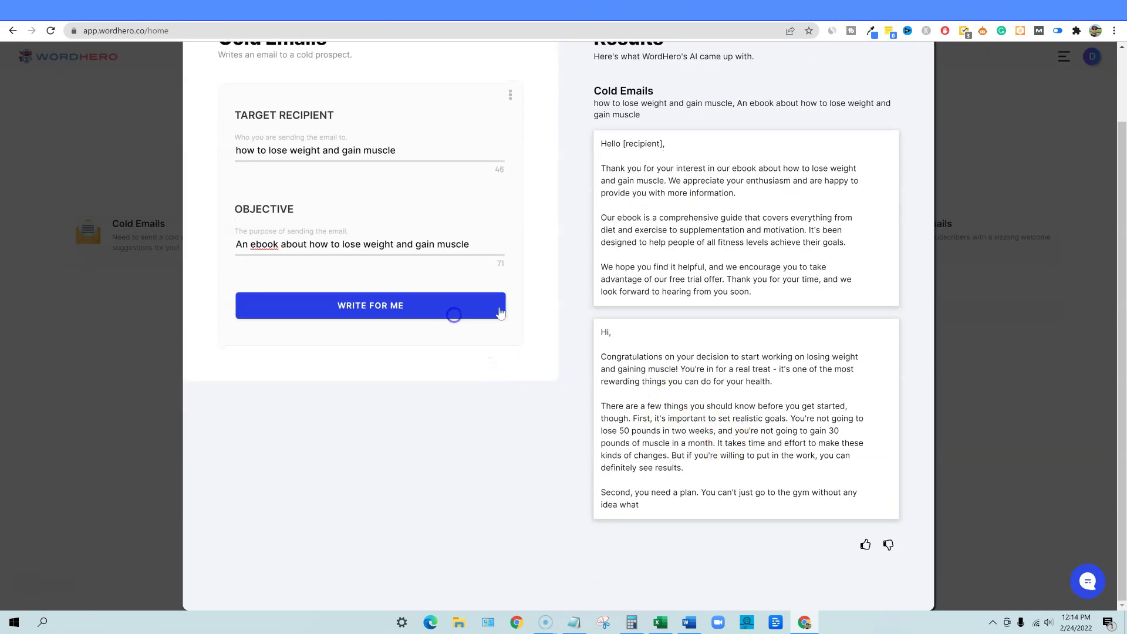
Switch to Peppertype and review the additional cold emails alongside the earlier ones
{"action": "left_click", "coordinate": [785, 12]}
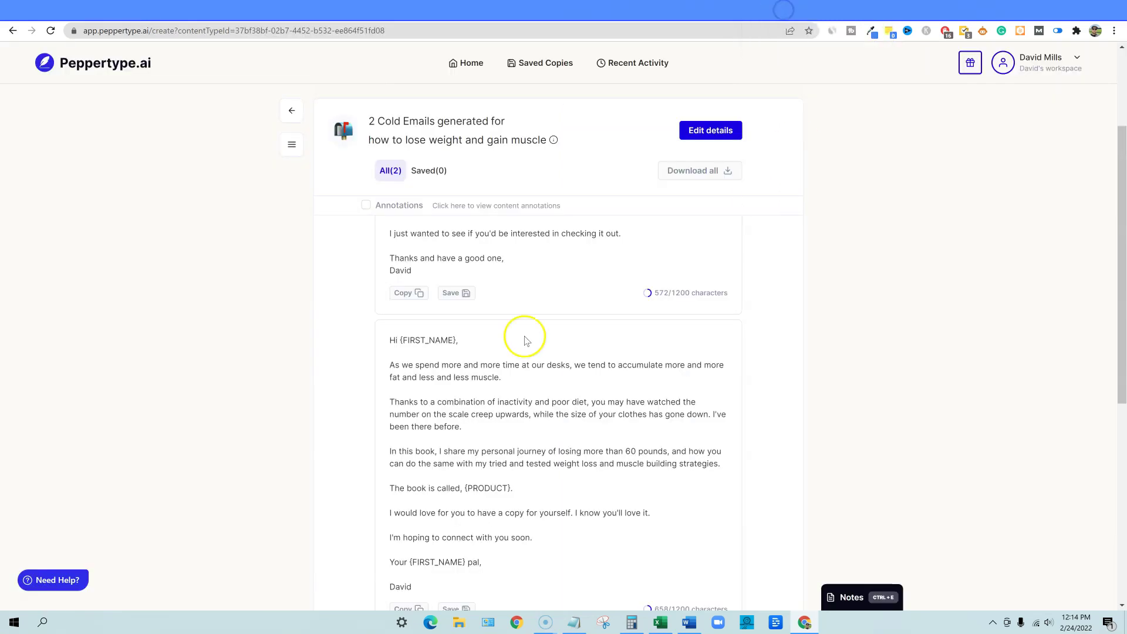
{"action": "scroll", "coordinate": [524, 352], "scroll_direction": "down", "scroll_amount": 10}
{"action": "scroll", "coordinate": [516, 379], "scroll_direction": "up", "scroll_amount": 3}
{"action": "scroll", "coordinate": [416, 352], "scroll_direction": "down", "scroll_amount": 3}
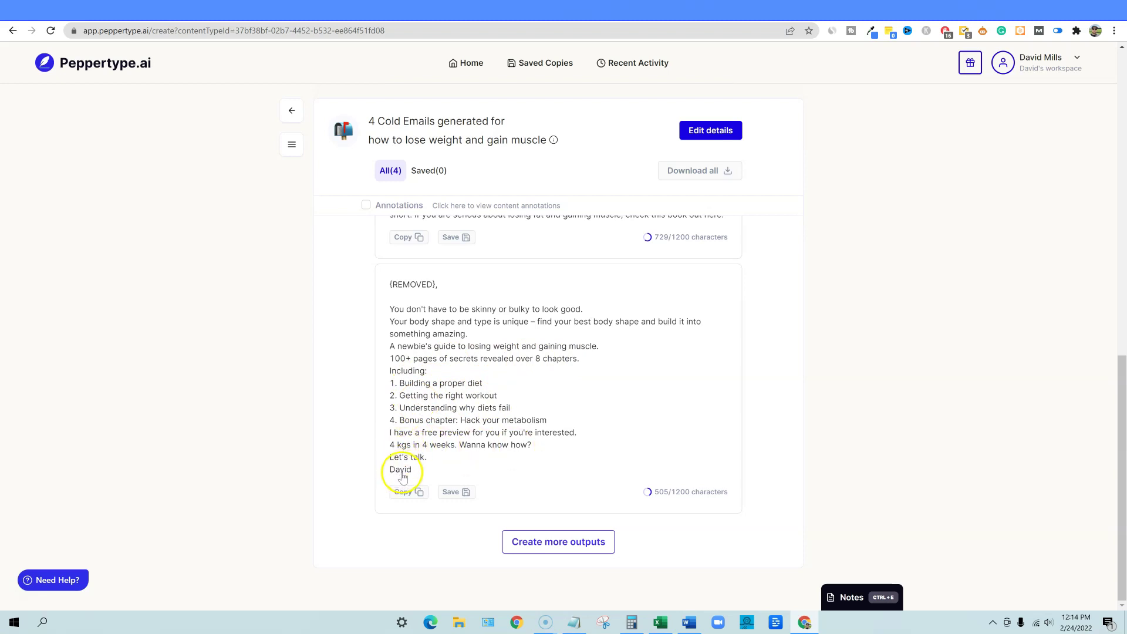
{"action": "scroll", "coordinate": [435, 452], "scroll_direction": "up", "scroll_amount": 3}
{"action": "scroll", "coordinate": [567, 427], "scroll_direction": "up", "scroll_amount": 4}
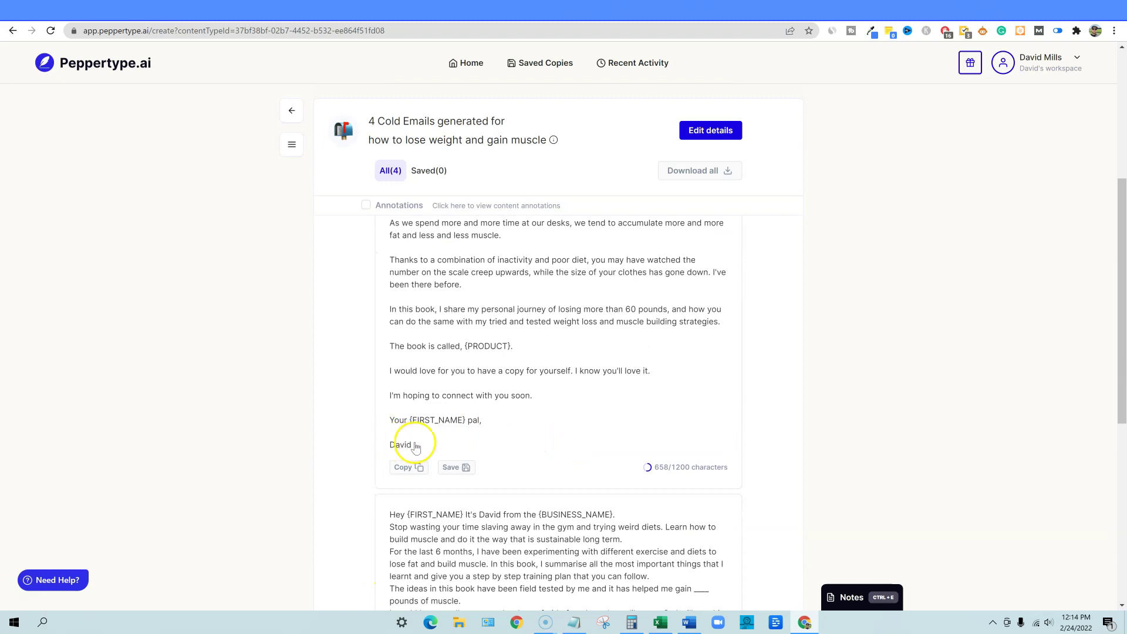
{"action": "scroll", "coordinate": [528, 411], "scroll_direction": "up", "scroll_amount": 5}
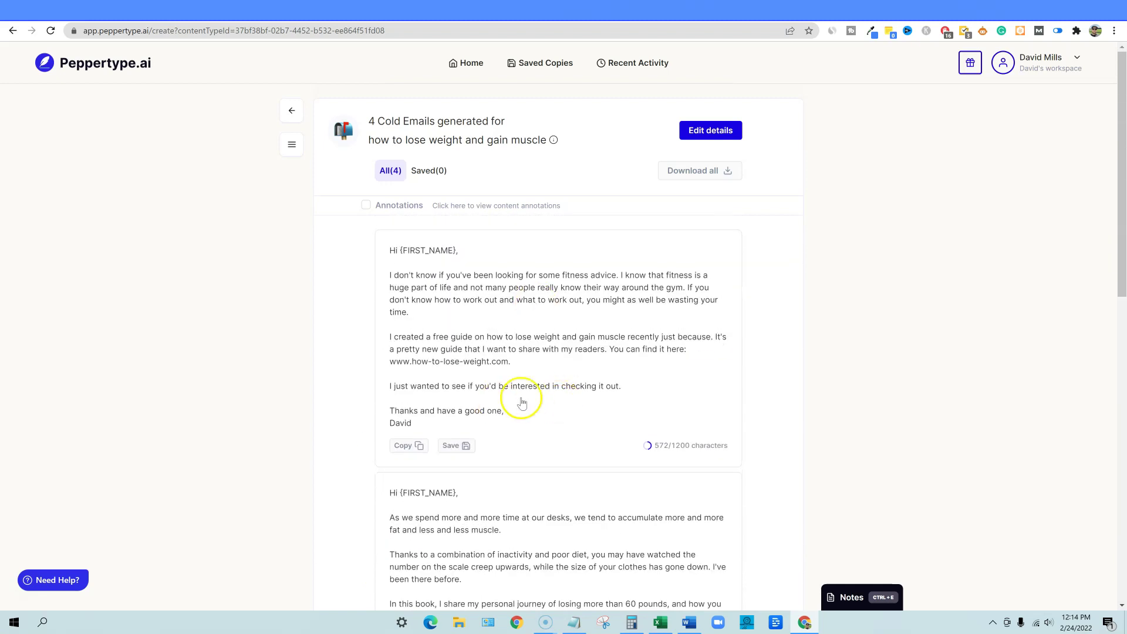
Switch to WordHero and examine the newly generated pair of cold emails
{"action": "left_click", "coordinate": [859, 10]}
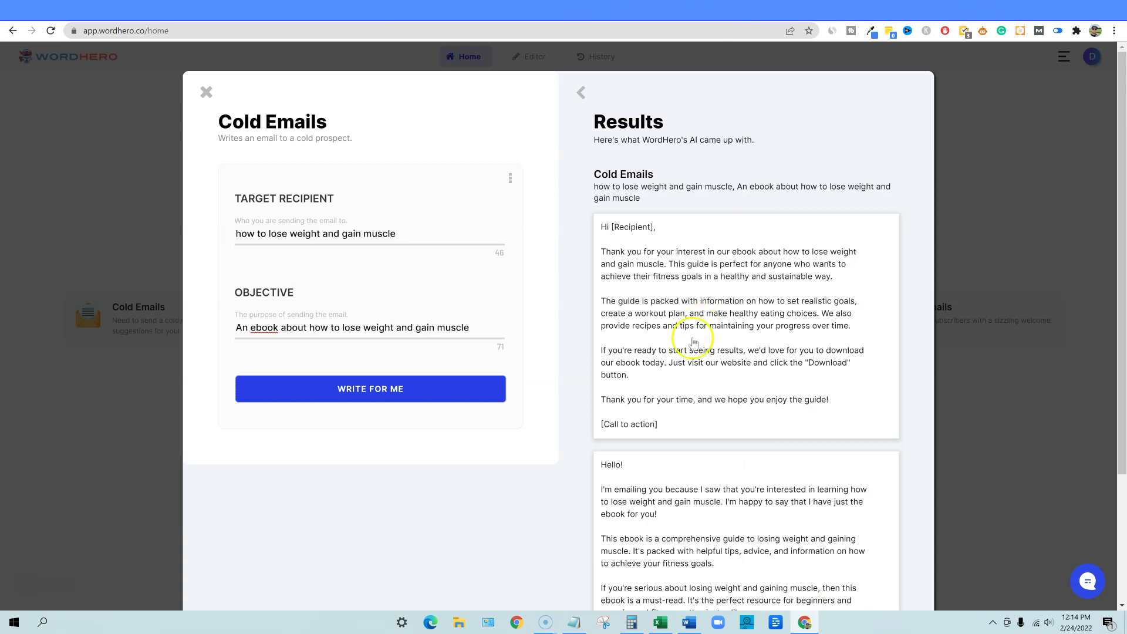
{"action": "scroll", "coordinate": [648, 424], "scroll_direction": "down", "scroll_amount": 2}
{"action": "scroll", "coordinate": [648, 423], "scroll_direction": "up", "scroll_amount": 1}
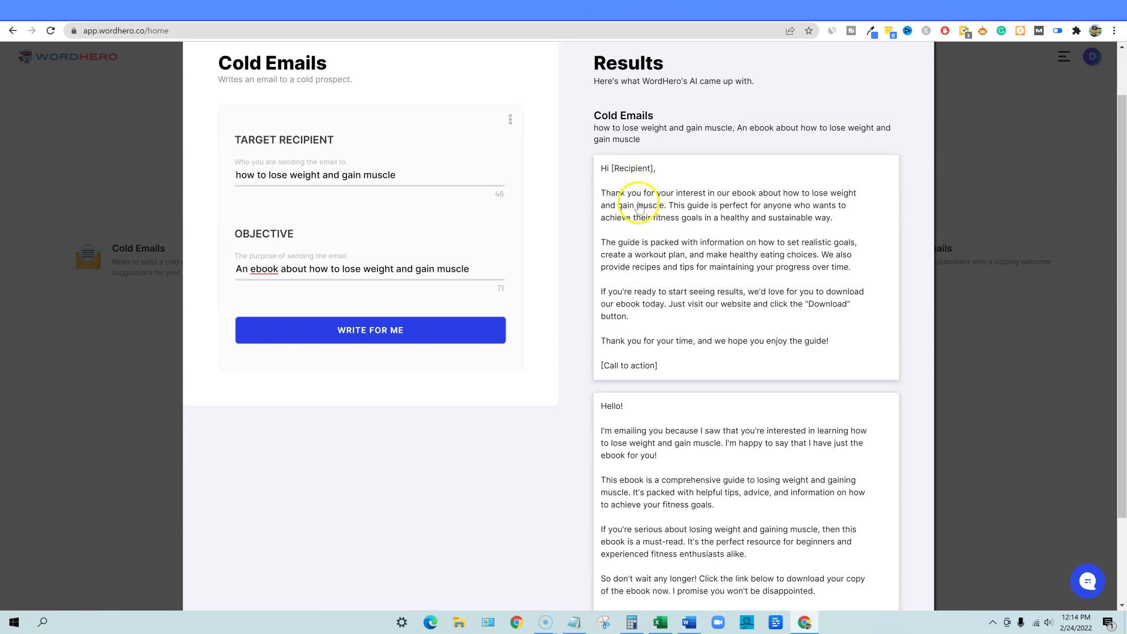
{"action": "scroll", "coordinate": [646, 405], "scroll_direction": "down", "scroll_amount": 1}
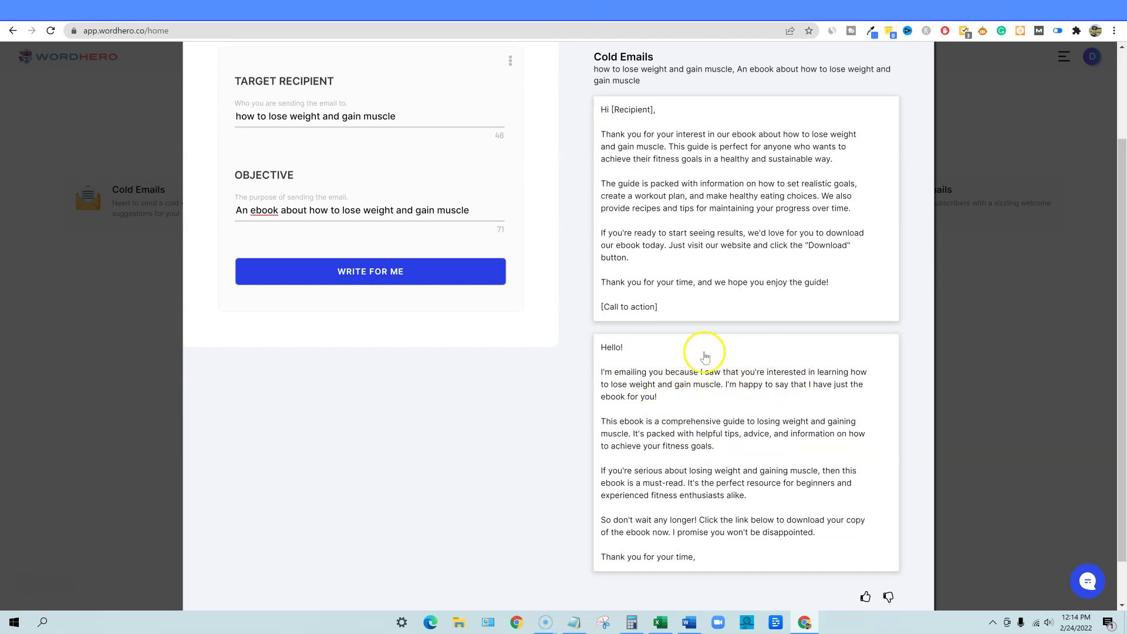
{"action": "scroll", "coordinate": [755, 486], "scroll_direction": "down", "scroll_amount": 2}
{"action": "scroll", "coordinate": [745, 469], "scroll_direction": "up", "scroll_amount": 3}
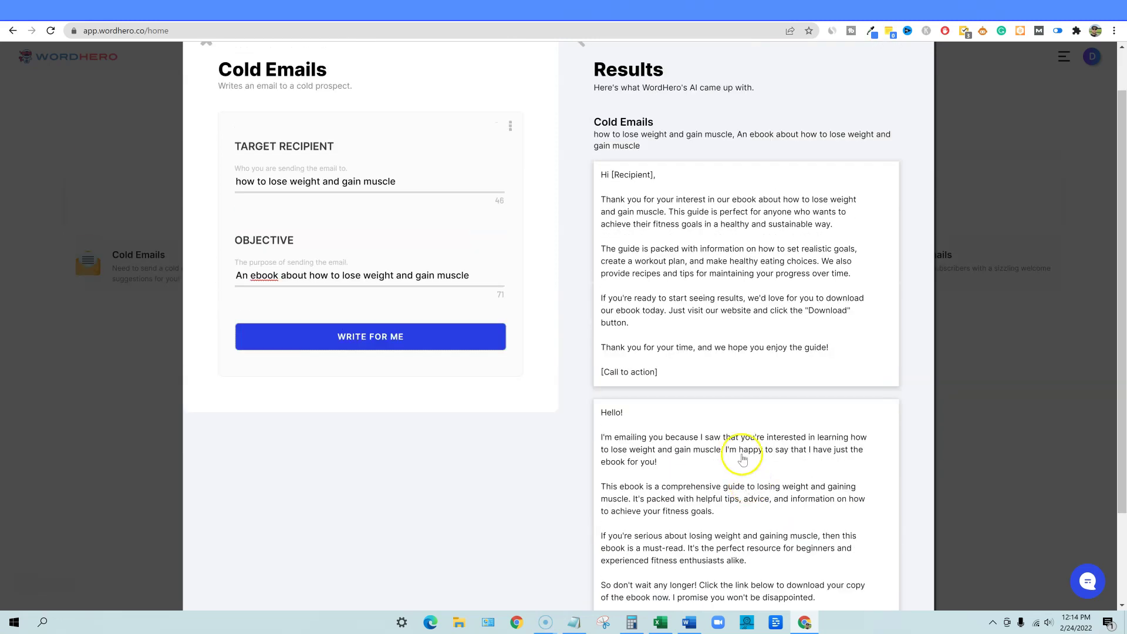
{"action": "scroll", "coordinate": [731, 470], "scroll_direction": "down", "scroll_amount": 1}
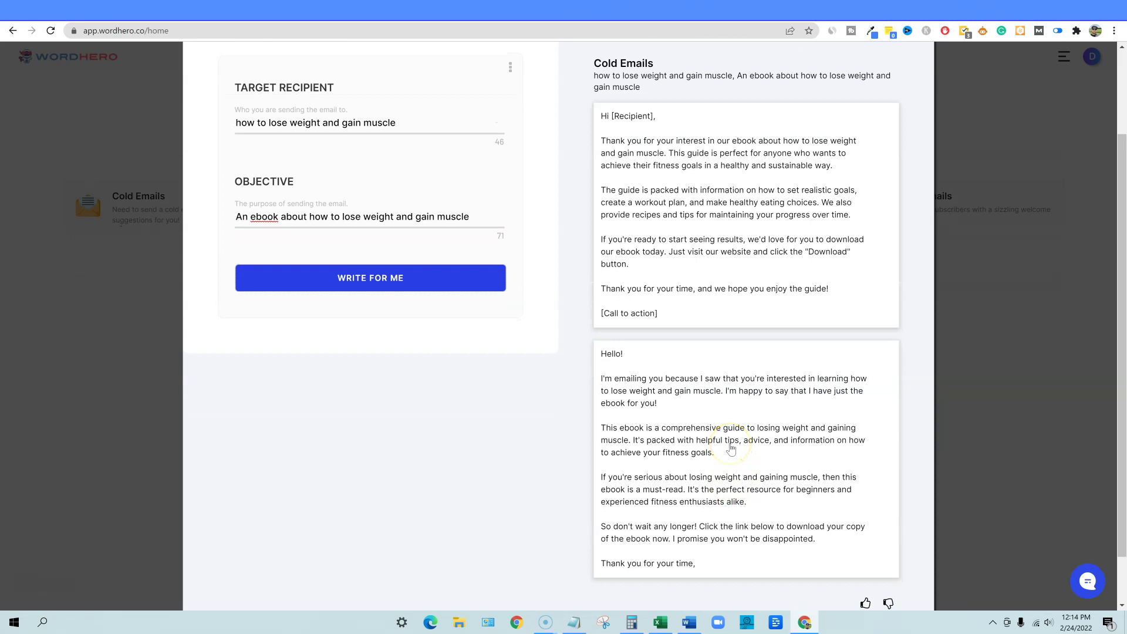
{"action": "scroll", "coordinate": [732, 446], "scroll_direction": "up", "scroll_amount": 1}
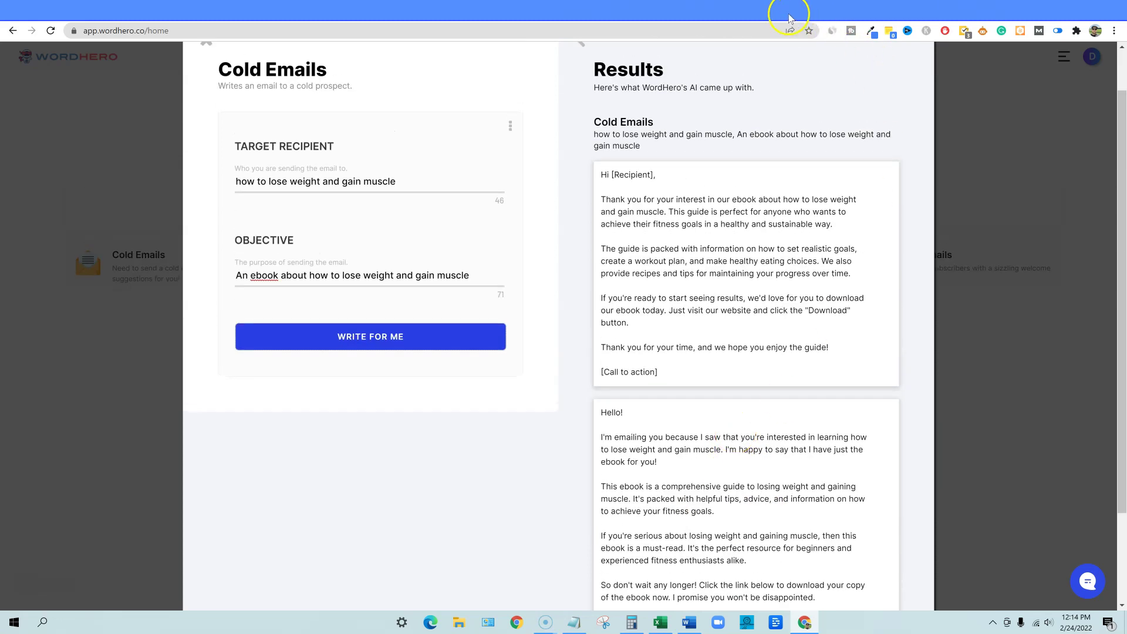
Record "PT" as the winner for Cold Email in the Notepad comparison list and return to the browser
{"action": "left_click", "coordinate": [574, 622]}
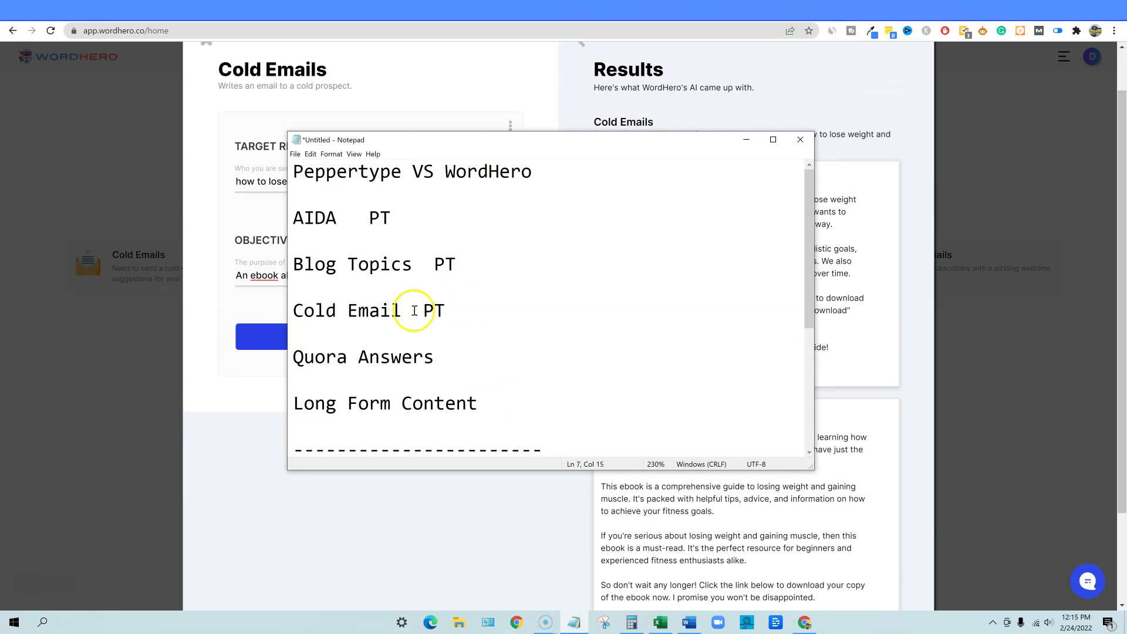
{"action": "left_click", "coordinate": [1002, 200]}
Switch to Peppertype and open the Quora Answers content type from its home page
{"action": "left_click", "coordinate": [786, 7]}
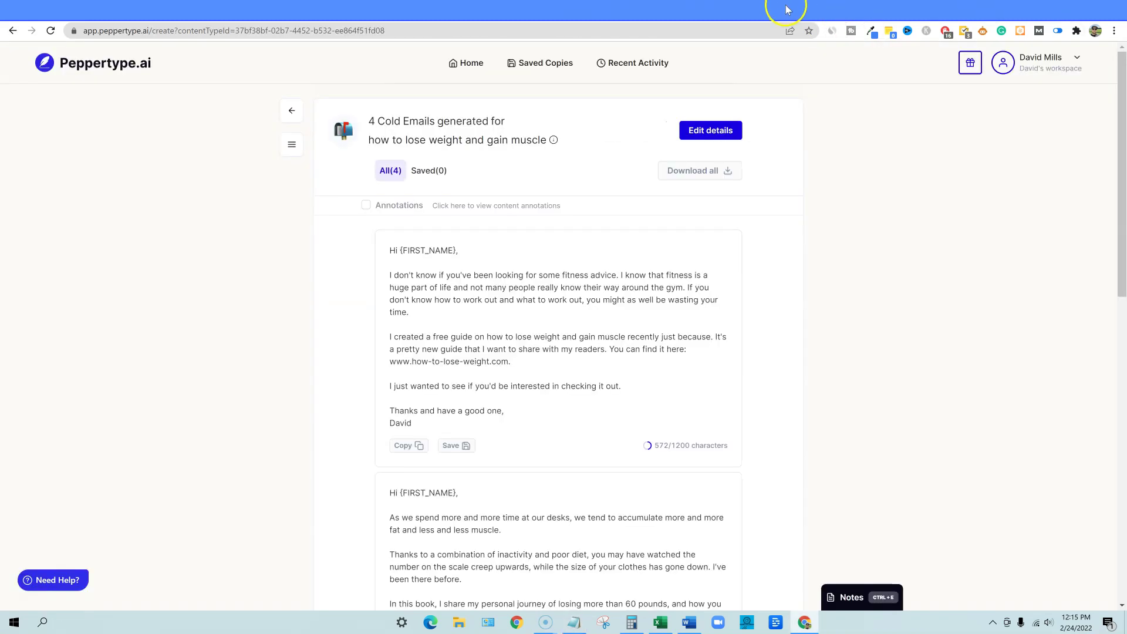
{"action": "left_click", "coordinate": [457, 64]}
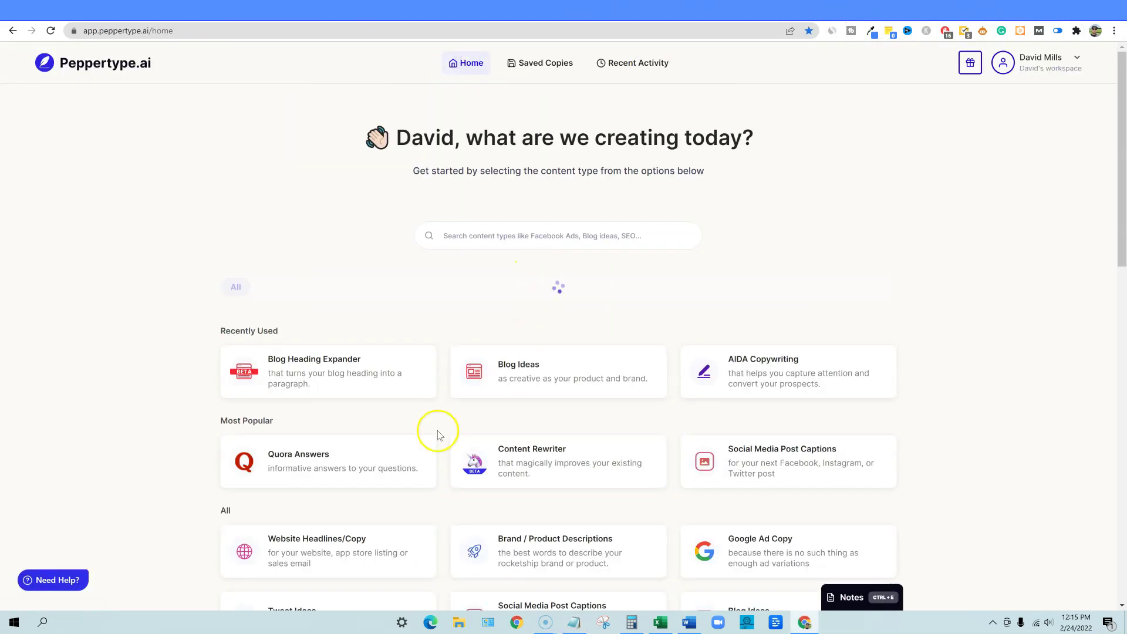
{"action": "left_click", "coordinate": [320, 463]}
Fill in the project name "how to lose weight and gain muscle" and the question "An ebook about how to lose weight and gain muscle"
{"action": "left_click", "coordinate": [429, 176]}
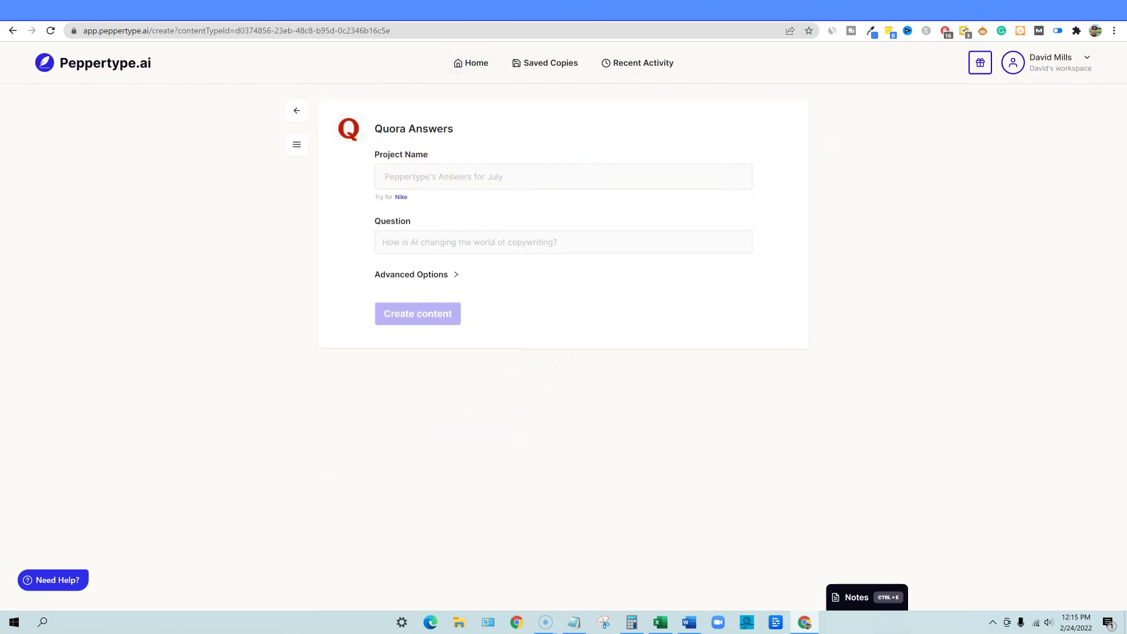
{"action": "key", "text": "alt+Tab"}
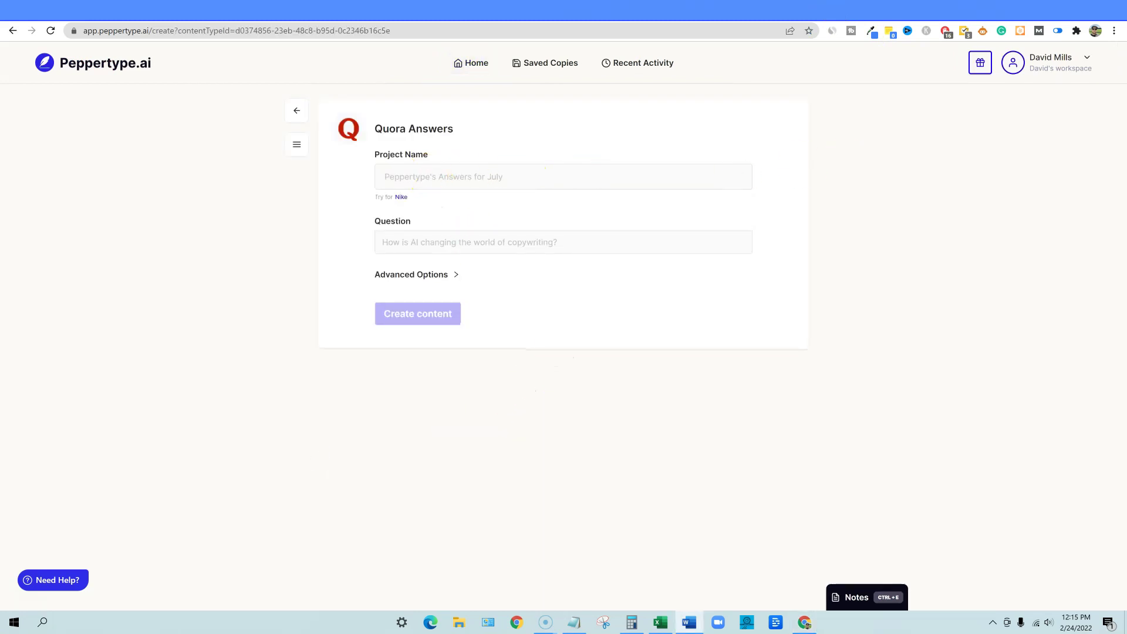
{"action": "left_click", "coordinate": [528, 176]}
{"action": "left_click", "coordinate": [529, 201]}
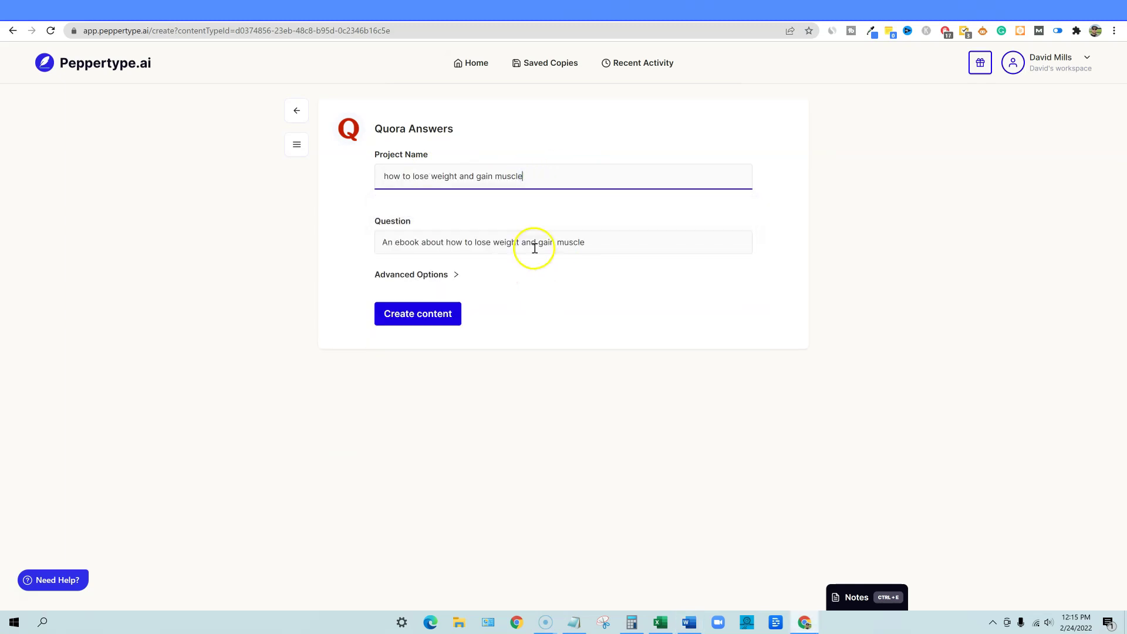
Open Quora in a new browser tab and search it for "how to lose weight"
{"action": "left_click_drag", "start_coordinate": [587, 243], "coordinate": [376, 246]}
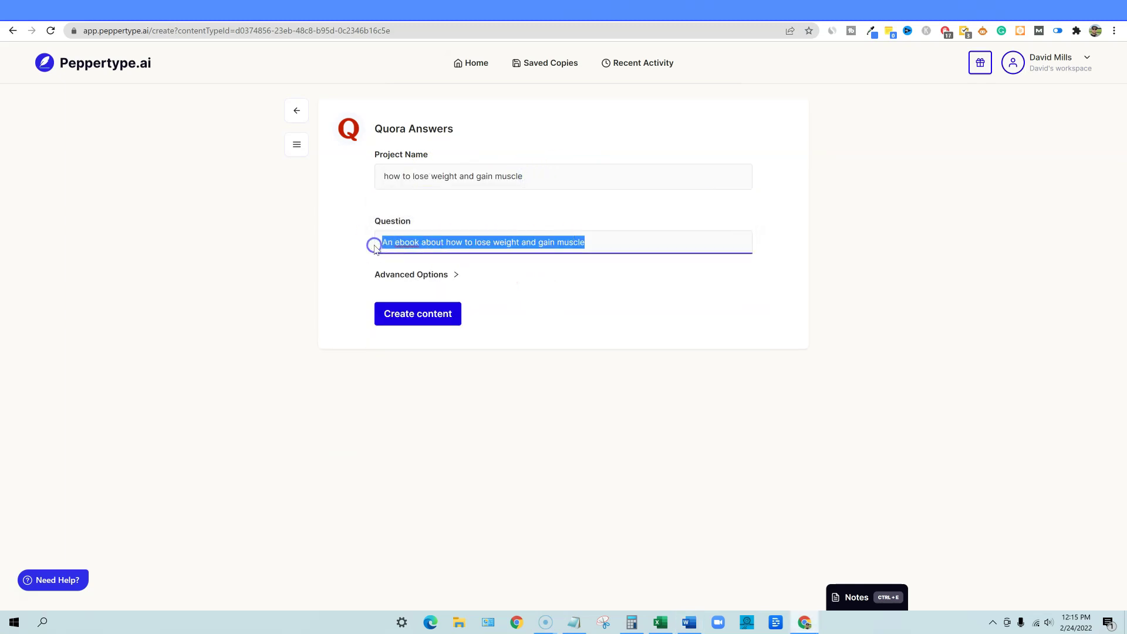
{"action": "left_click", "coordinate": [988, 7]}
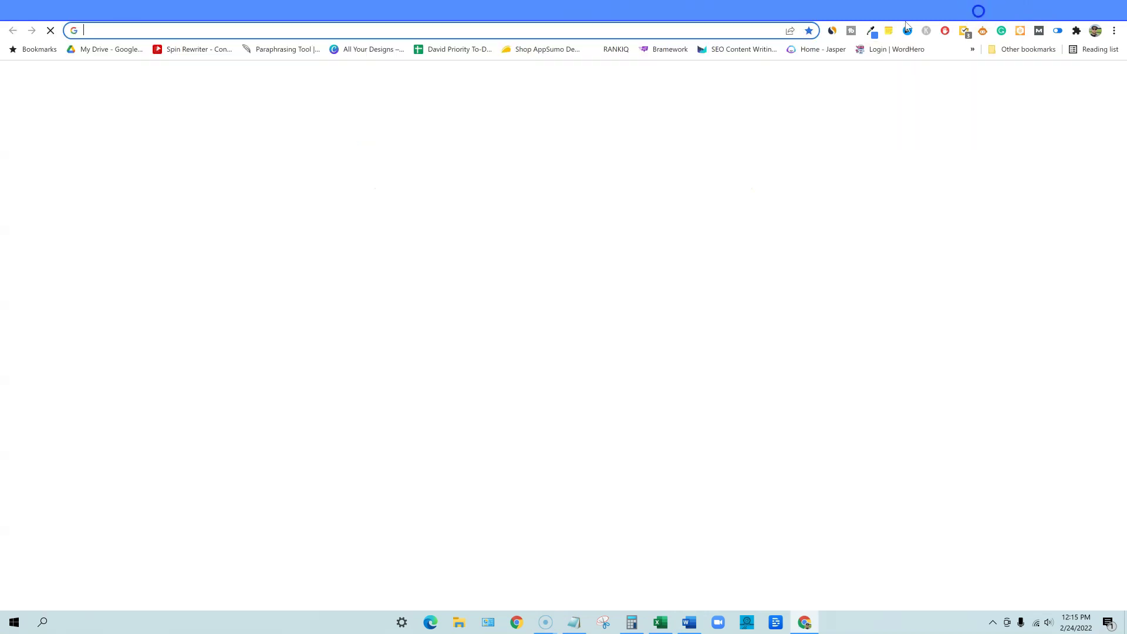
{"action": "left_click", "coordinate": [697, 47]}
{"action": "scroll", "coordinate": [404, 57], "scroll_direction": "down", "scroll_amount": 8}
{"action": "scroll", "coordinate": [404, 57], "scroll_direction": "down", "scroll_amount": 4}
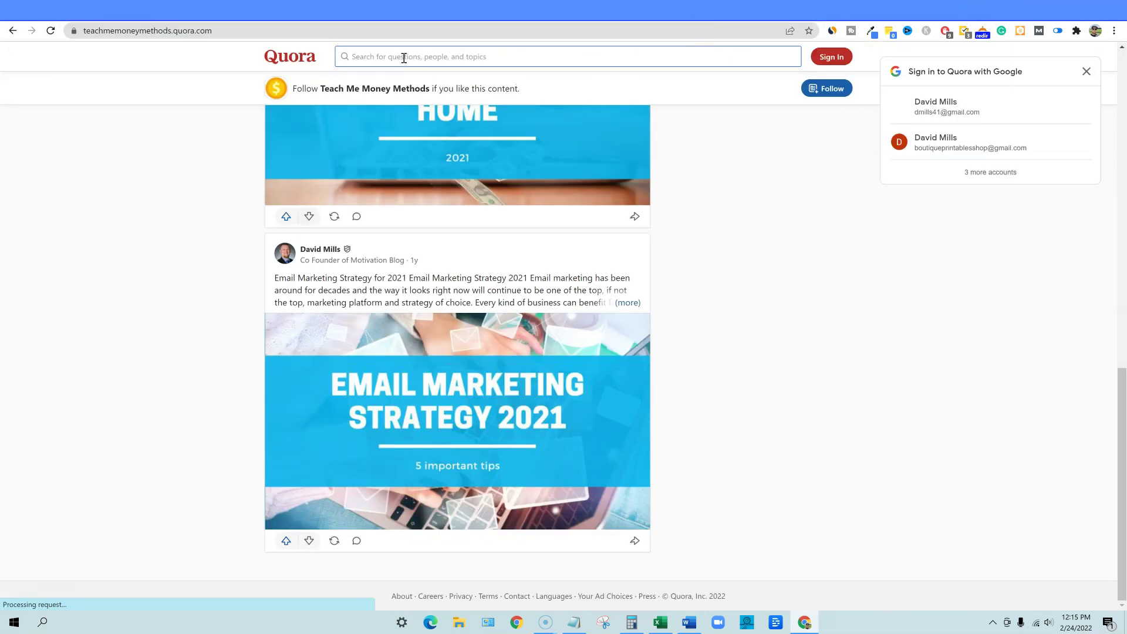
{"action": "left_click", "coordinate": [404, 58]}
{"action": "type", "text": "how to lose weight"}
{"action": "key", "text": "Return"}
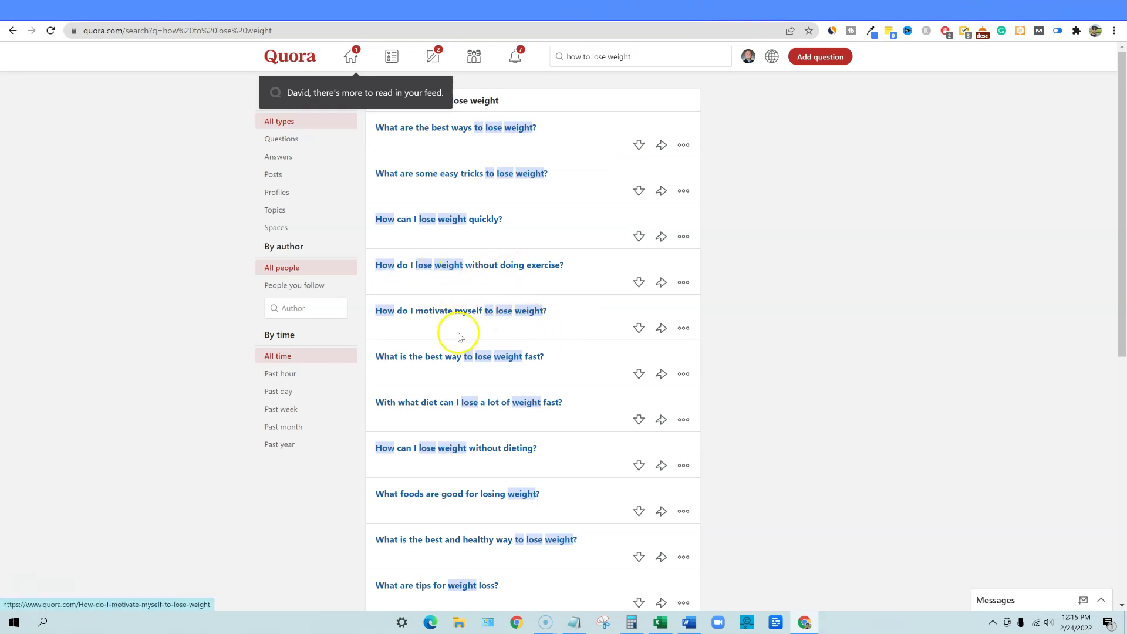
Open the Quora question "How do I motivate myself to lose weight?" and copy its title
{"action": "left_click", "coordinate": [515, 310]}
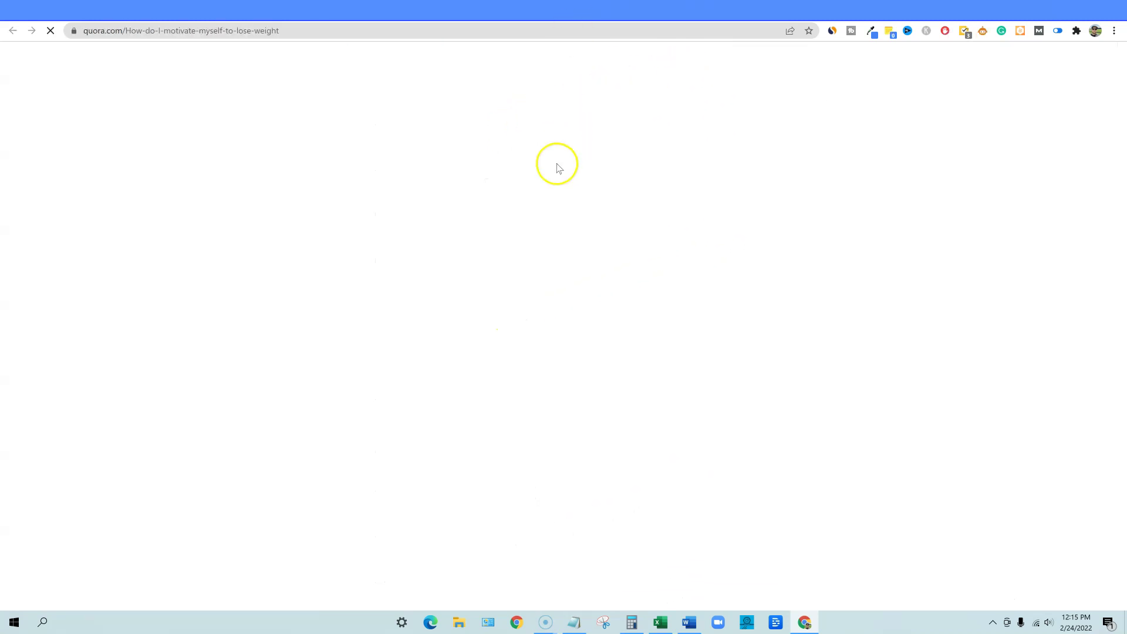
{"action": "left_click_drag", "start_coordinate": [506, 103], "coordinate": [261, 99]}
{"action": "key", "text": "ctrl+c"}
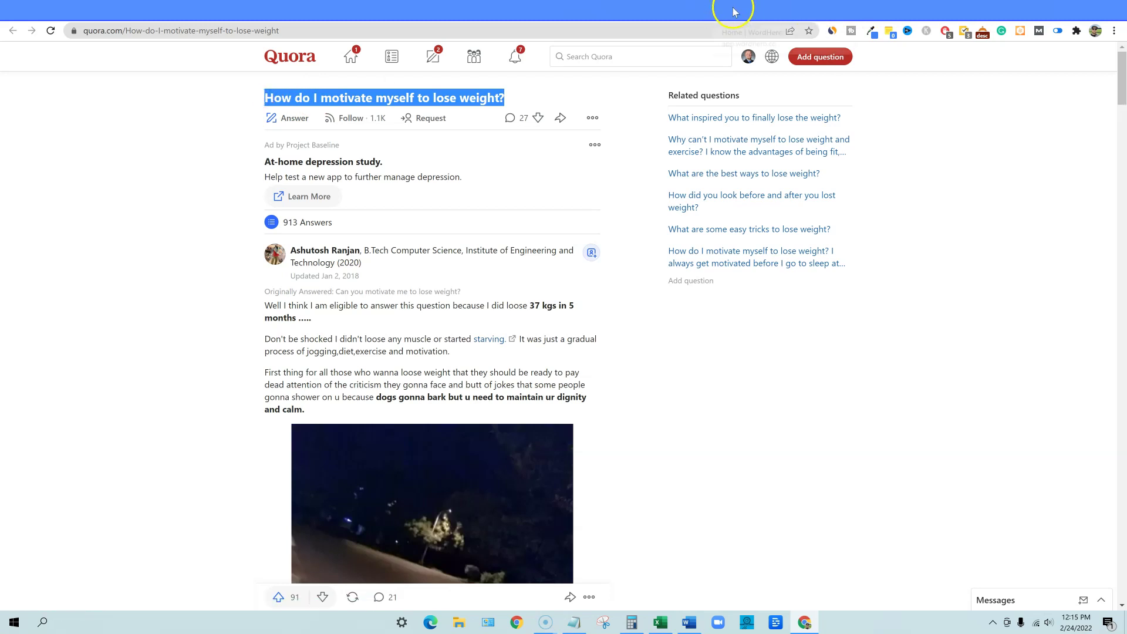
Return to Peppertype, replace the question with "How do I motivate myself to lose weight?" and generate the Quora answers
{"action": "left_click", "coordinate": [683, 12]}
{"action": "left_click", "coordinate": [598, 240]}
{"action": "left_click_drag", "start_coordinate": [598, 241], "coordinate": [334, 241]}
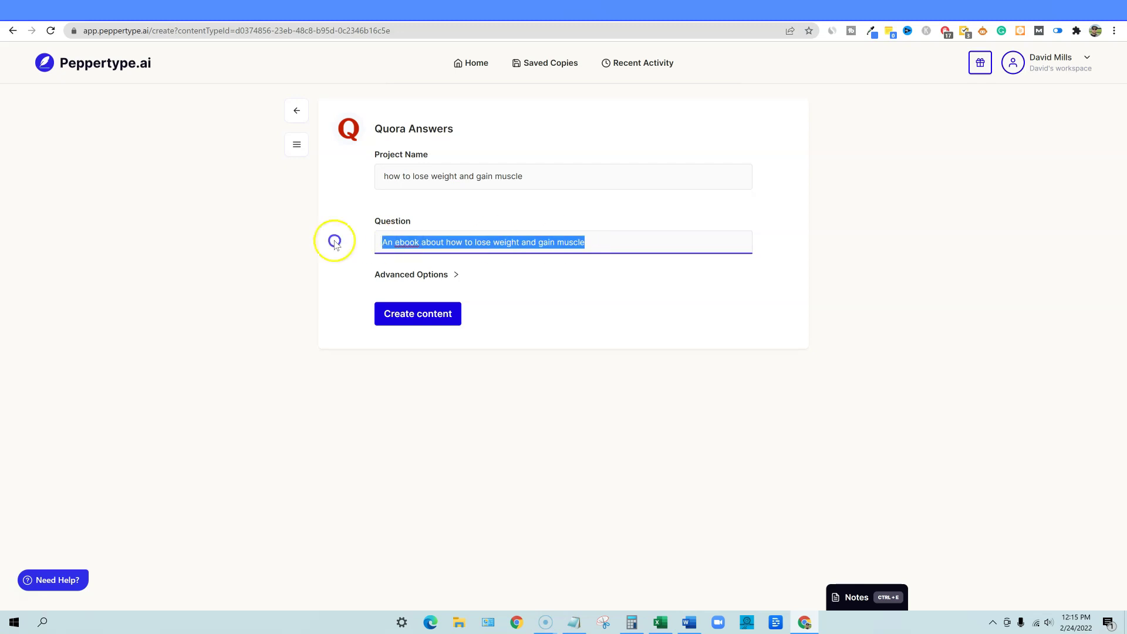
{"action": "key", "text": "ctrl+v"}
{"action": "left_click", "coordinate": [429, 283]}
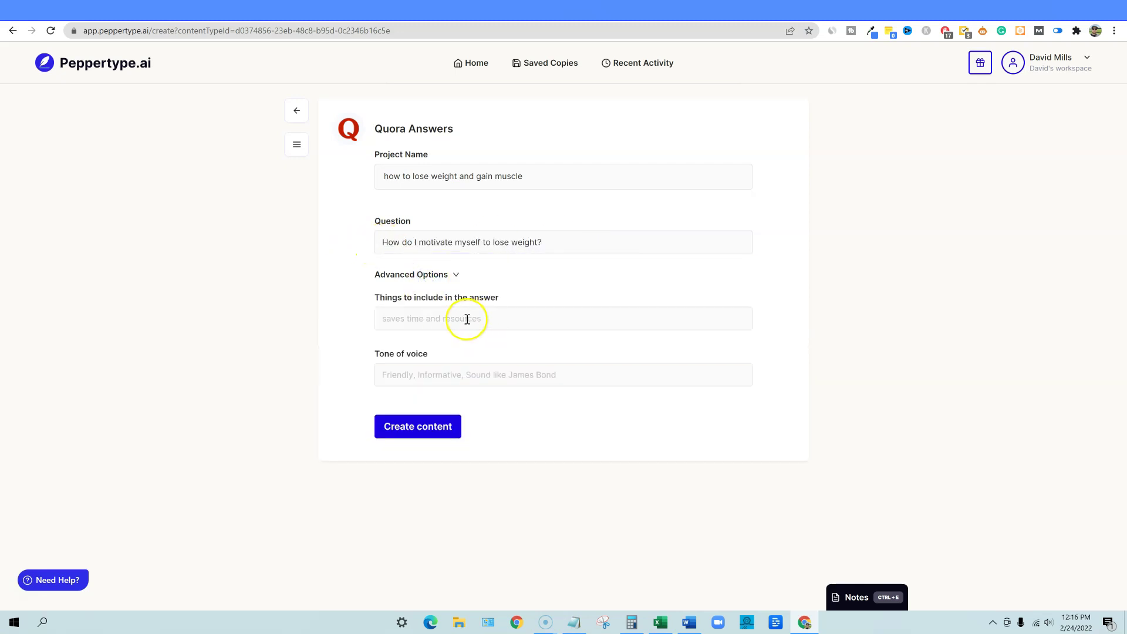
{"action": "left_click", "coordinate": [456, 275]}
{"action": "left_click", "coordinate": [428, 314]}
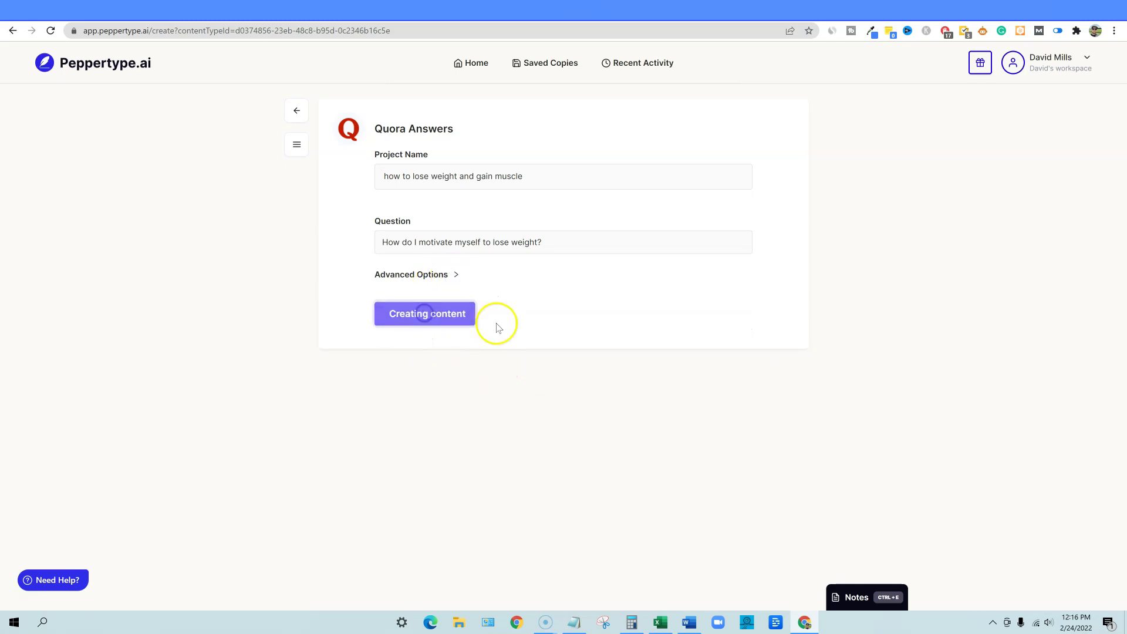
Switch to WordHero, filter its tools by "q" and open Quora Answers
{"action": "left_click", "coordinate": [748, 13]}
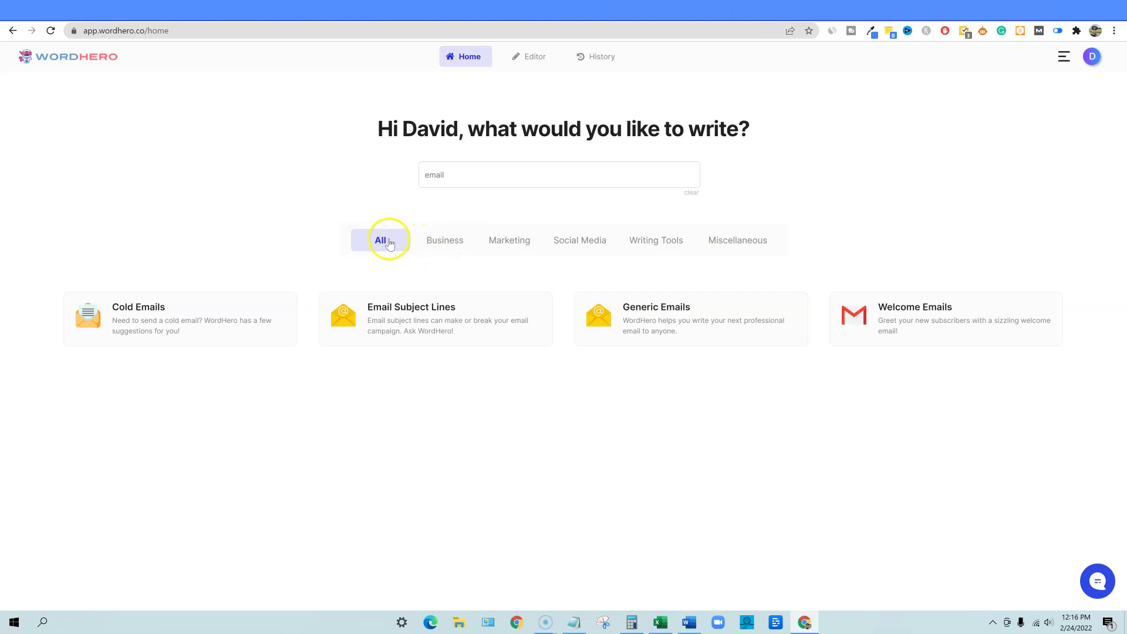
{"action": "left_click_drag", "start_coordinate": [446, 175], "coordinate": [394, 178]}
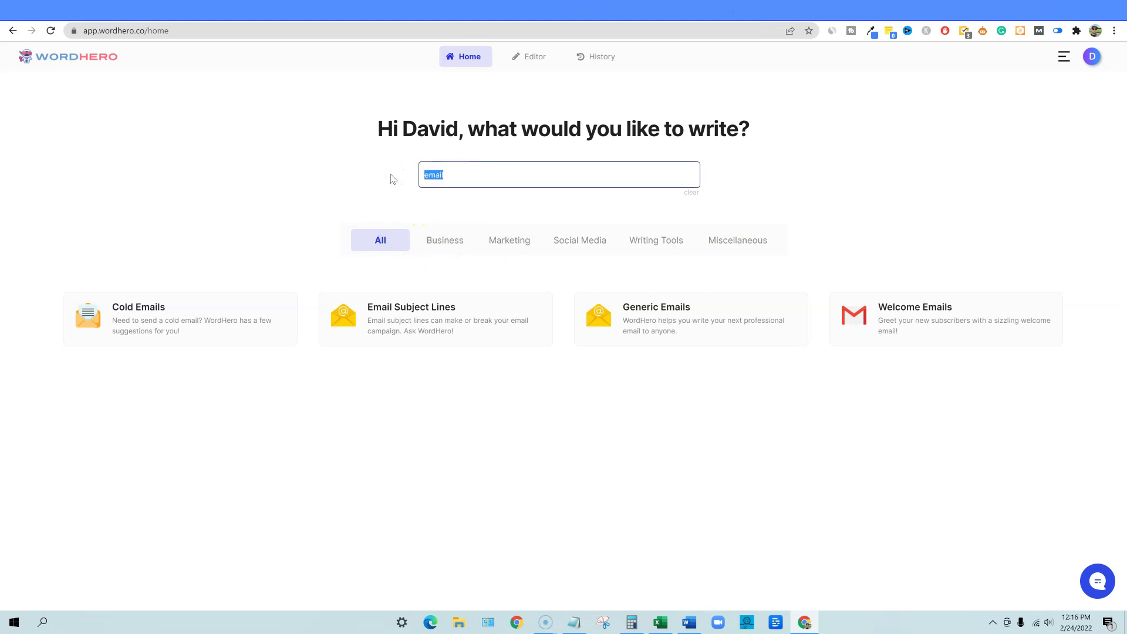
{"action": "type", "text": "q"}
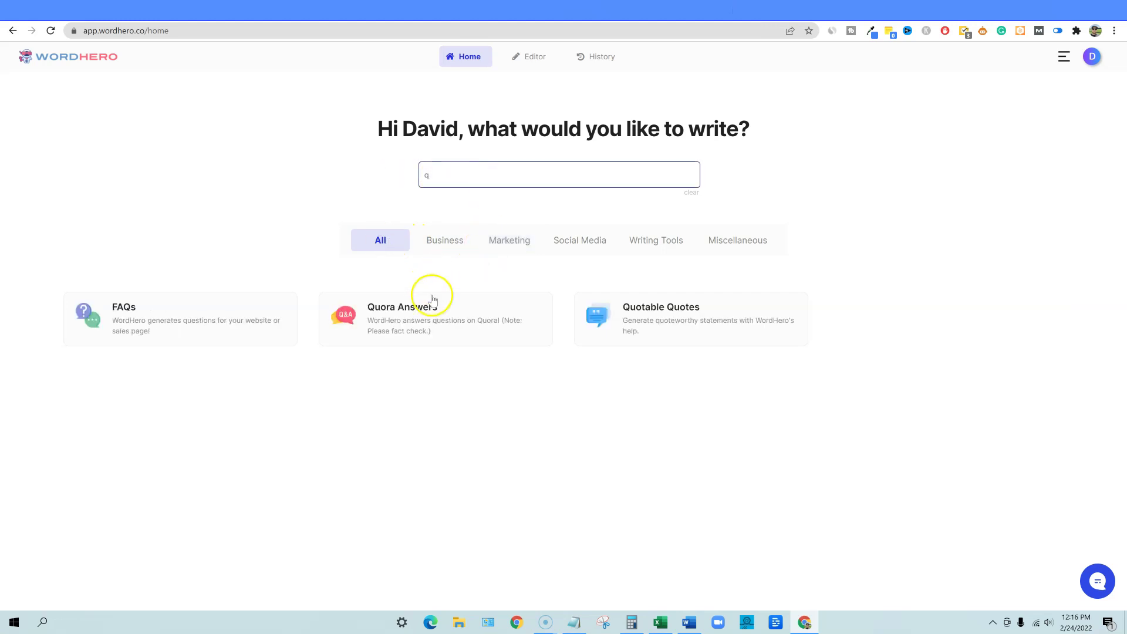
{"action": "left_click", "coordinate": [464, 326]}
Replace the question with "How do I motivate myself to lose weight?" and have WordHero write the answer
{"action": "left_click", "coordinate": [412, 232]}
{"action": "left_click_drag", "start_coordinate": [413, 232], "coordinate": [258, 233]}
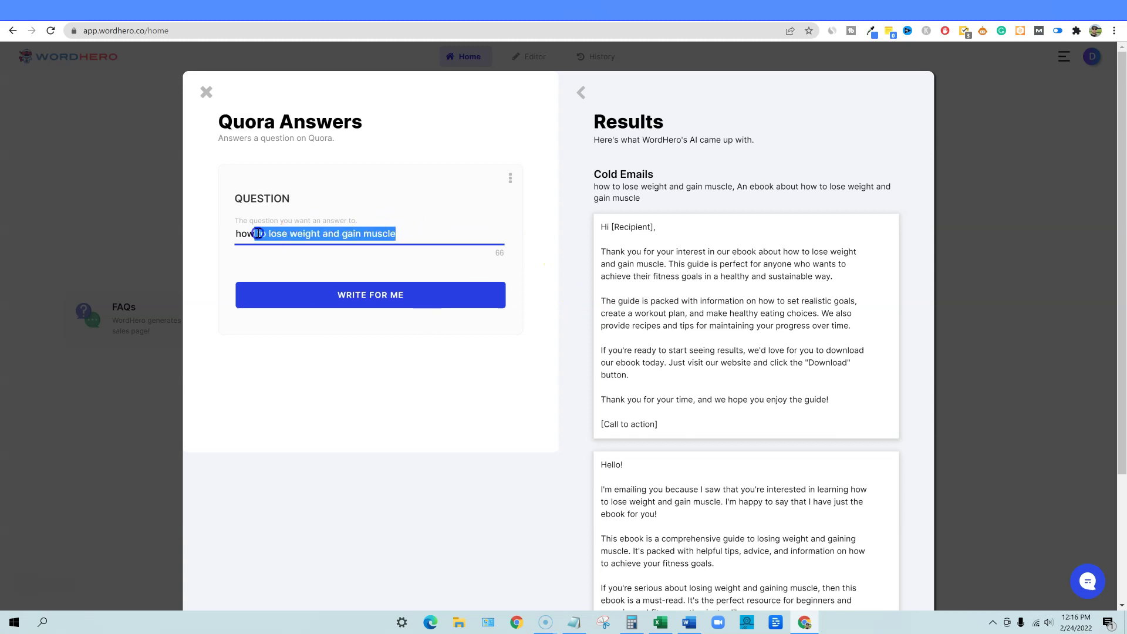
{"action": "key", "text": "ctrl+v"}
{"action": "left_click", "coordinate": [373, 295]}
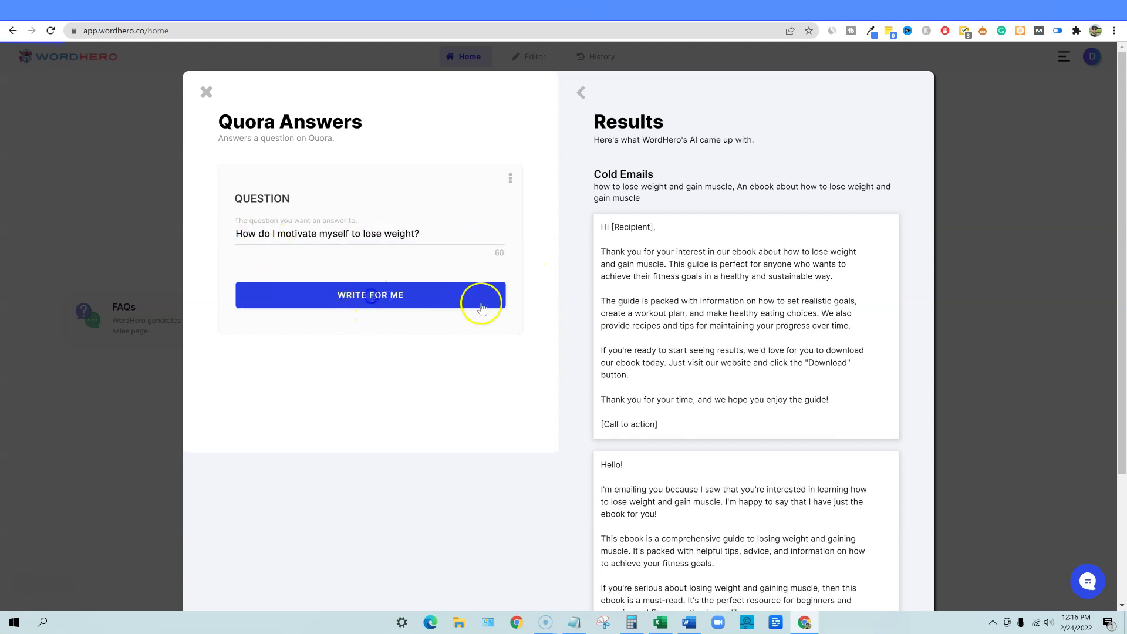
Switch to Peppertype and examine the generated Quora answers
{"action": "left_click", "coordinate": [683, 12]}
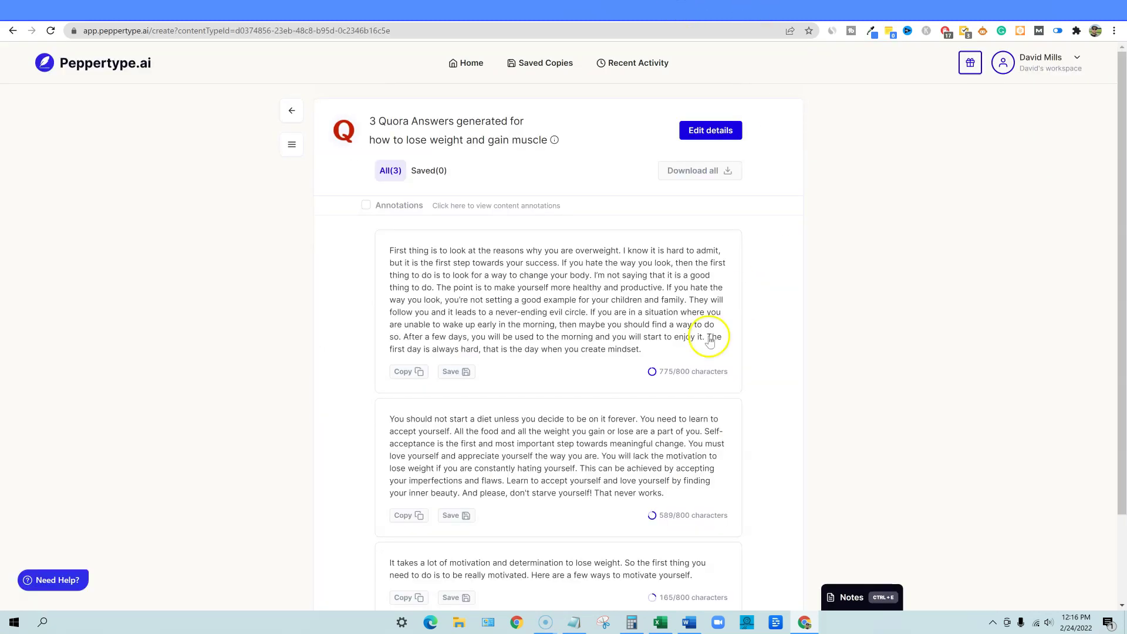
{"action": "left_click", "coordinate": [366, 206]}
{"action": "left_click", "coordinate": [366, 205]}
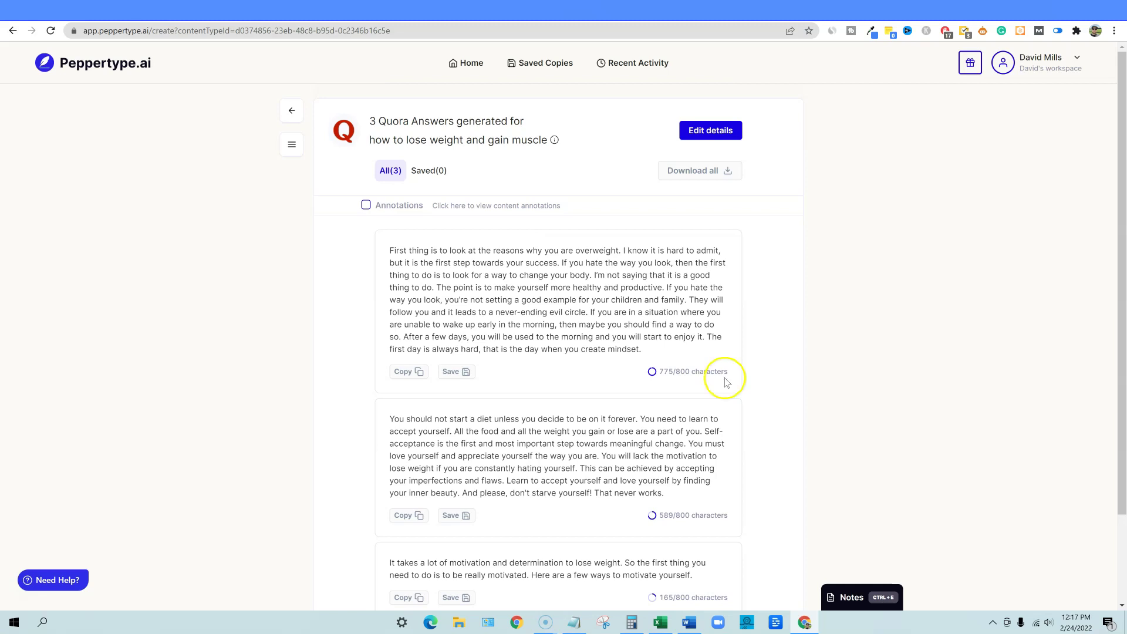
{"action": "scroll", "coordinate": [611, 400], "scroll_direction": "down", "scroll_amount": 1}
{"action": "scroll", "coordinate": [593, 476], "scroll_direction": "up", "scroll_amount": 2}
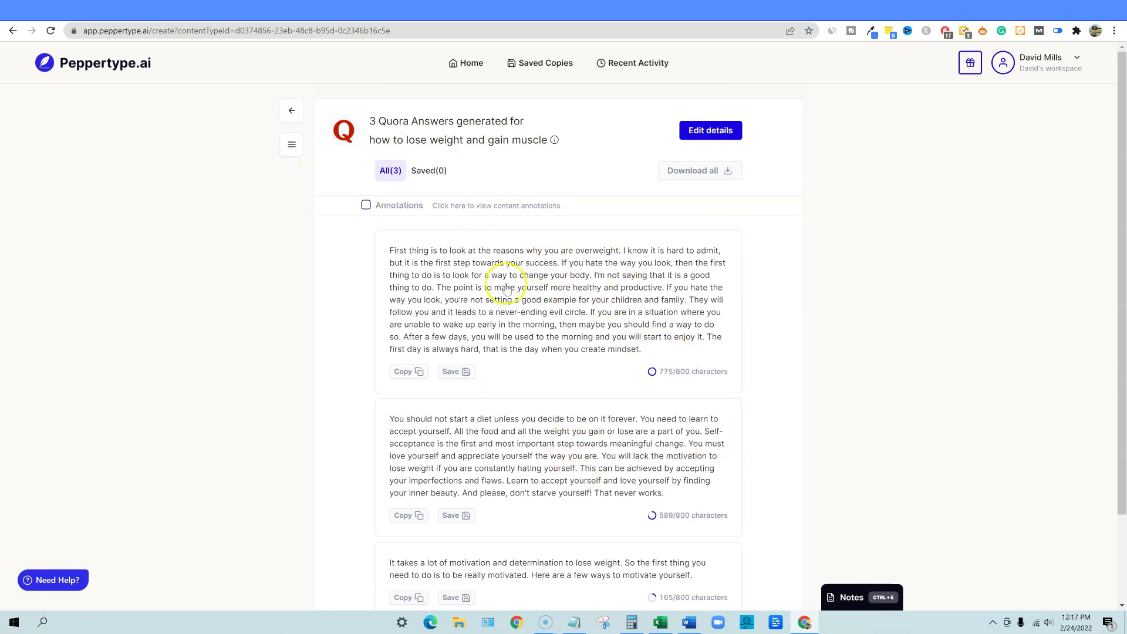
{"action": "scroll", "coordinate": [458, 328], "scroll_direction": "down", "scroll_amount": 2}
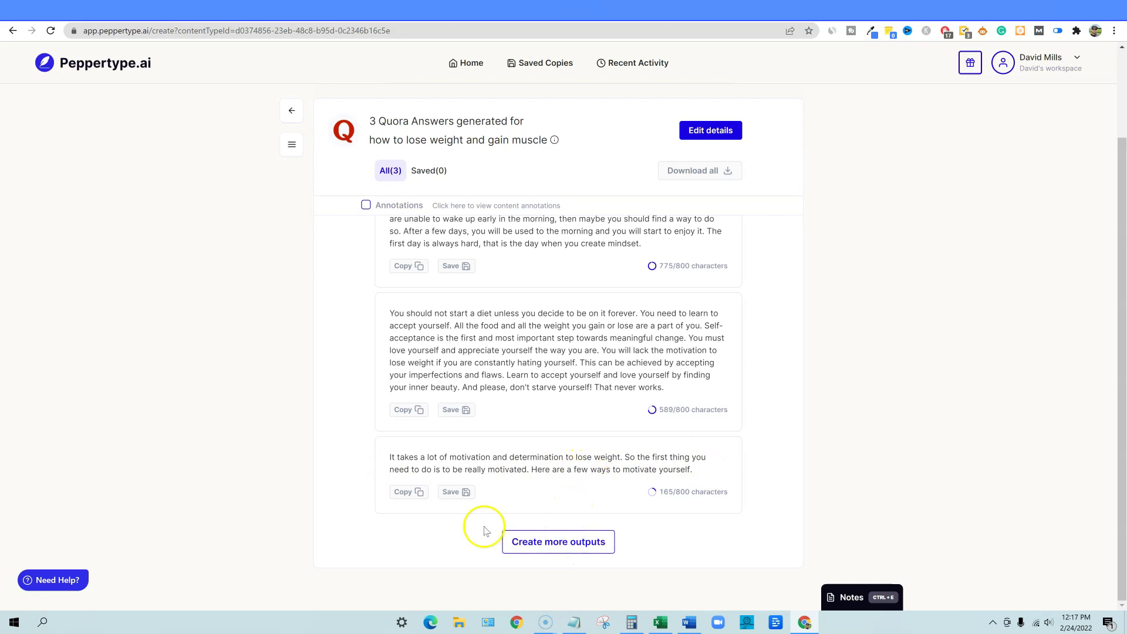
{"action": "scroll", "coordinate": [580, 493], "scroll_direction": "up", "scroll_amount": 2}
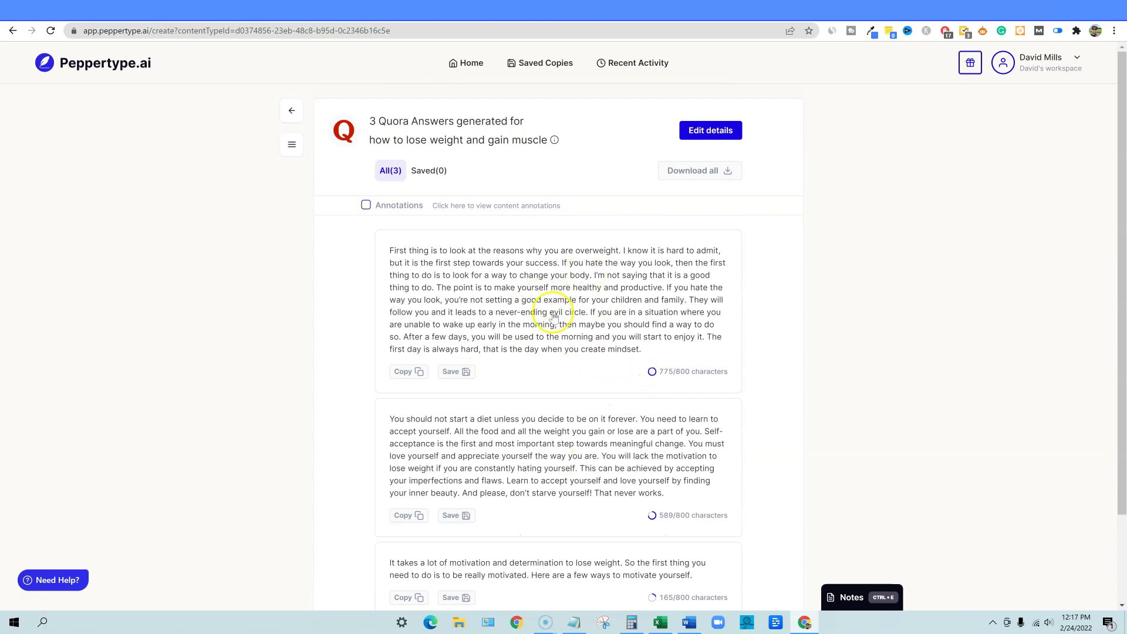
{"action": "scroll", "coordinate": [694, 429], "scroll_direction": "down", "scroll_amount": 2}
{"action": "scroll", "coordinate": [694, 429], "scroll_direction": "up", "scroll_amount": 2}
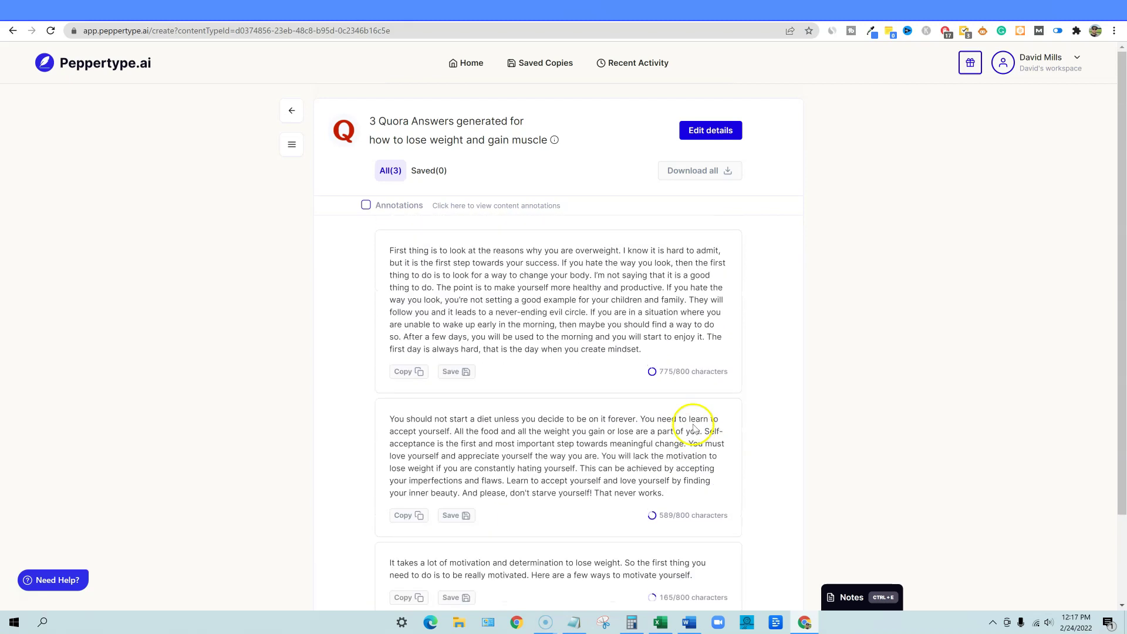
Compare WordHero's generated Quora answer with the ones in Peppertype
{"action": "left_click", "coordinate": [688, 22]}
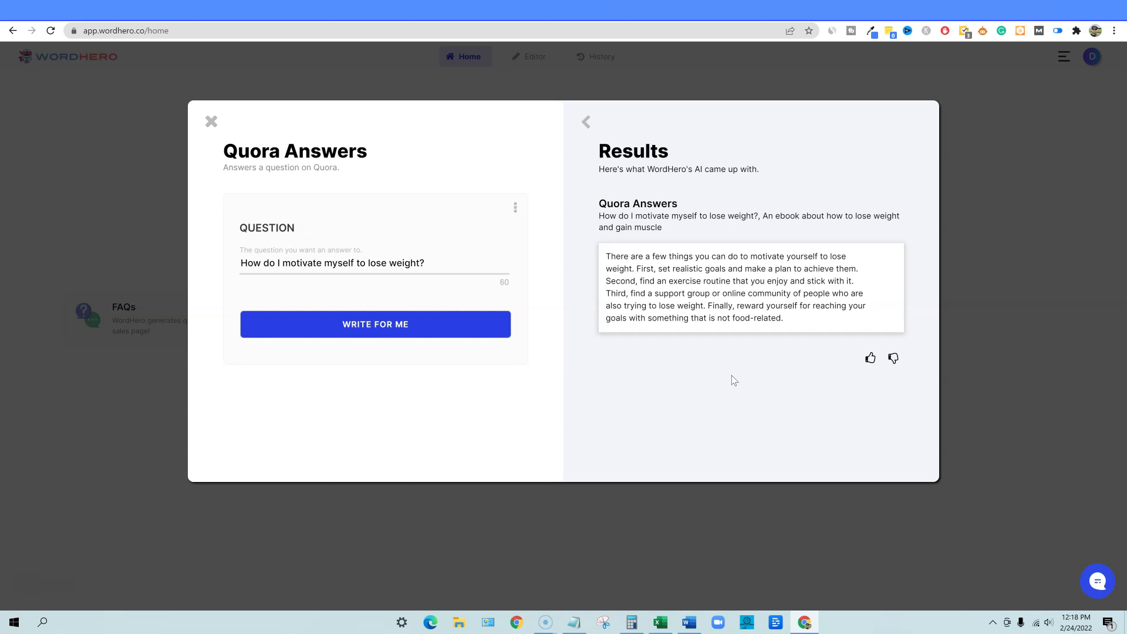
{"action": "left_click", "coordinate": [685, 20]}
{"action": "scroll", "coordinate": [642, 318], "scroll_direction": "down", "scroll_amount": 3}
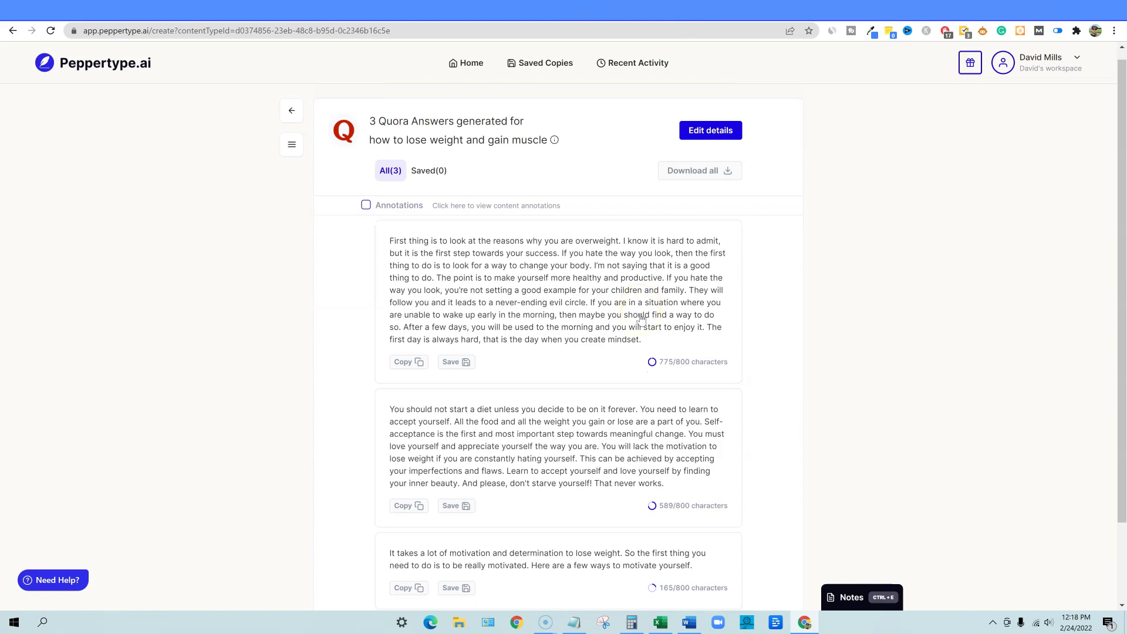
{"action": "scroll", "coordinate": [643, 323], "scroll_direction": "up", "scroll_amount": 3}
{"action": "scroll", "coordinate": [566, 440], "scroll_direction": "down", "scroll_amount": 1}
{"action": "scroll", "coordinate": [566, 440], "scroll_direction": "down", "scroll_amount": 3}
{"action": "scroll", "coordinate": [608, 367], "scroll_direction": "up", "scroll_amount": 5}
Switch to WordHero and regenerate the Quora answer twice for the same question
{"action": "left_click", "coordinate": [748, 17]}
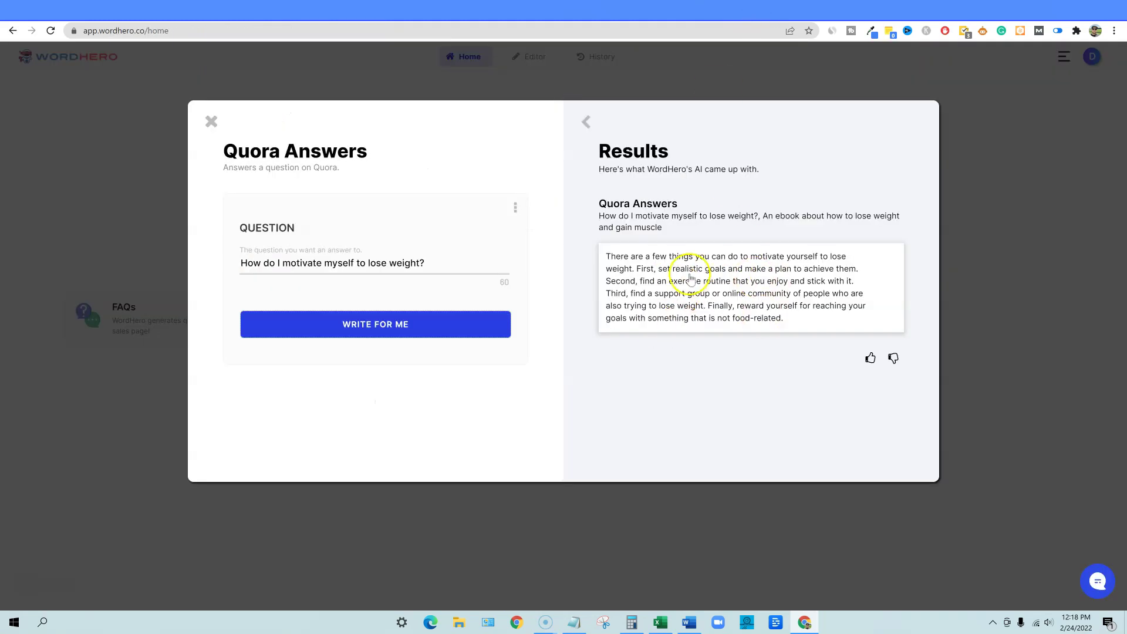
{"action": "left_click", "coordinate": [404, 325]}
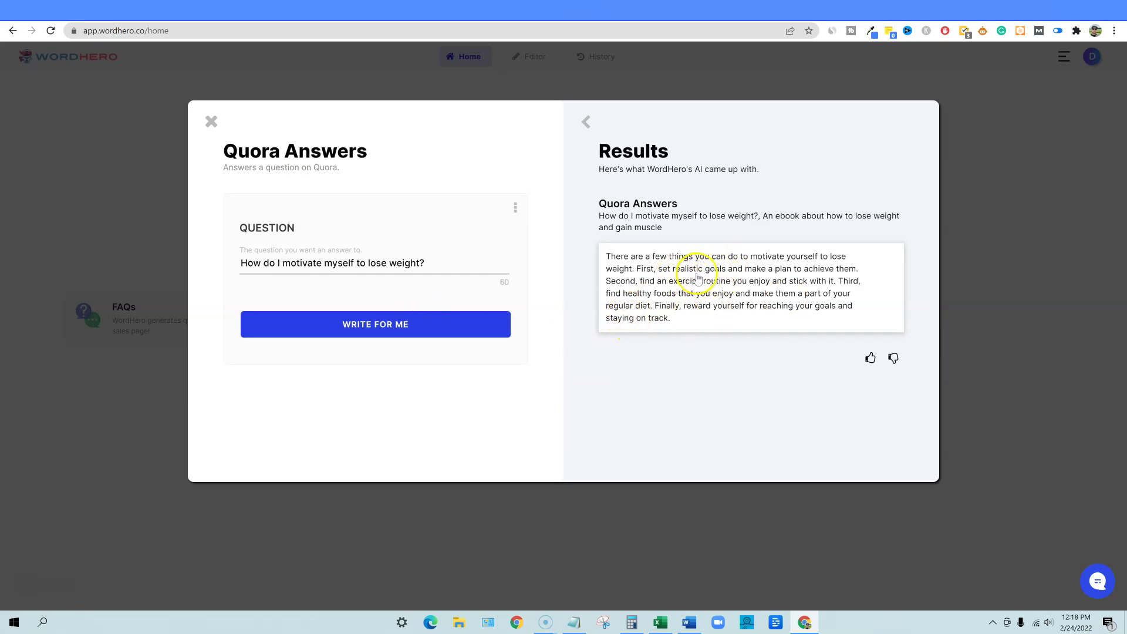
{"action": "left_click", "coordinate": [444, 324]}
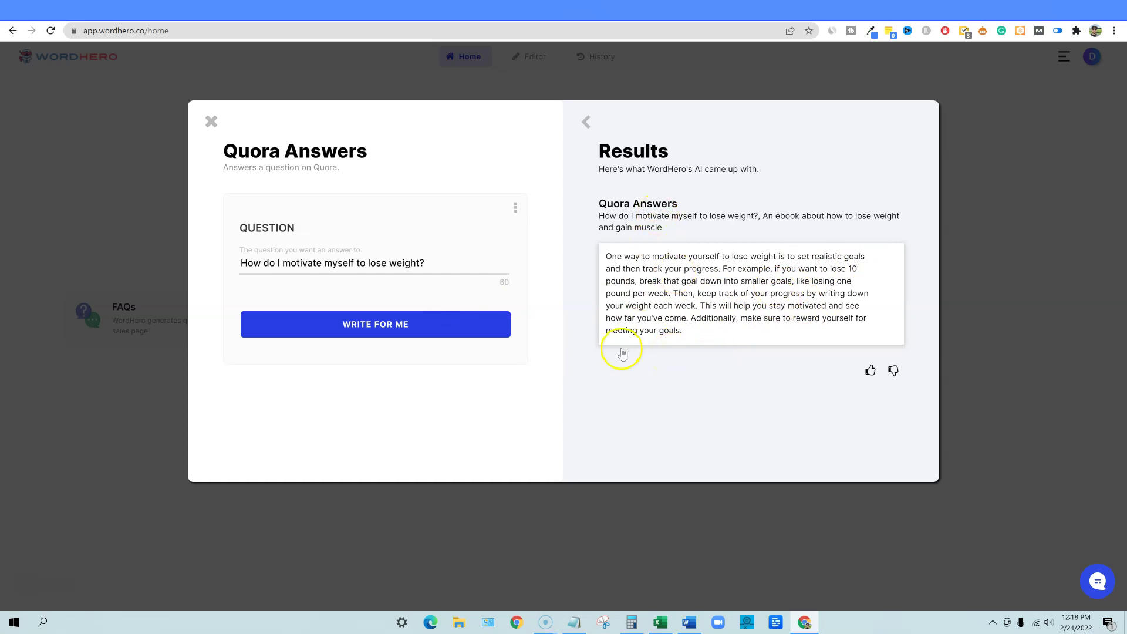
Record "WH" as the winner for Quora Answers in the Notepad comparison list, review the remaining entries and return to the browser
{"action": "left_click", "coordinate": [574, 622]}
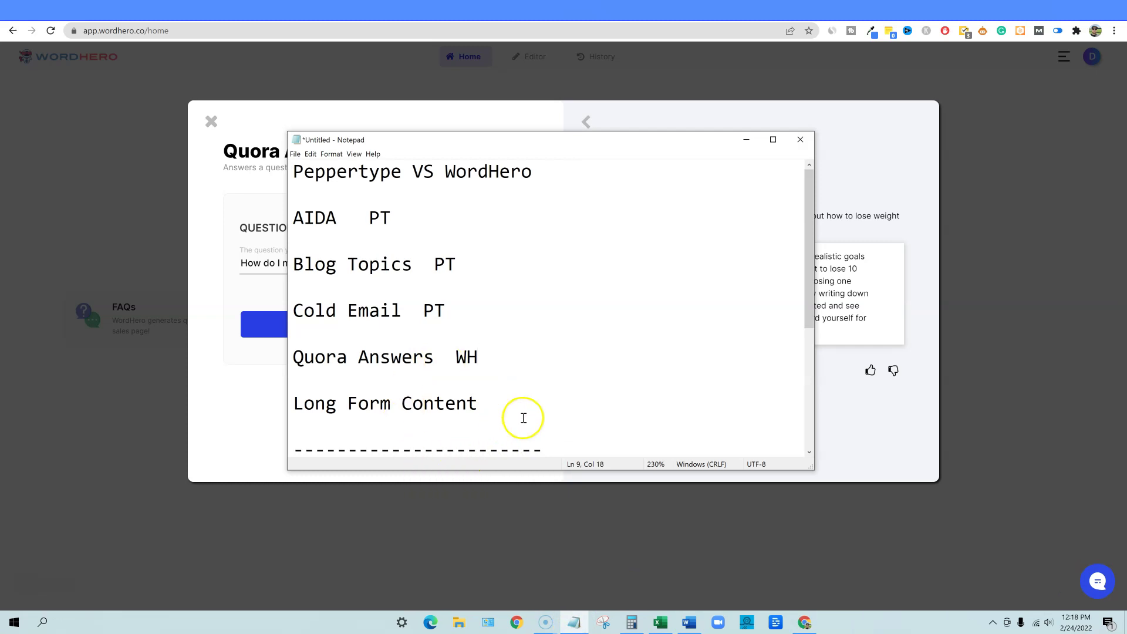
{"action": "scroll", "coordinate": [503, 408], "scroll_direction": "down", "scroll_amount": 1}
{"action": "scroll", "coordinate": [470, 404], "scroll_direction": "up", "scroll_amount": 1}
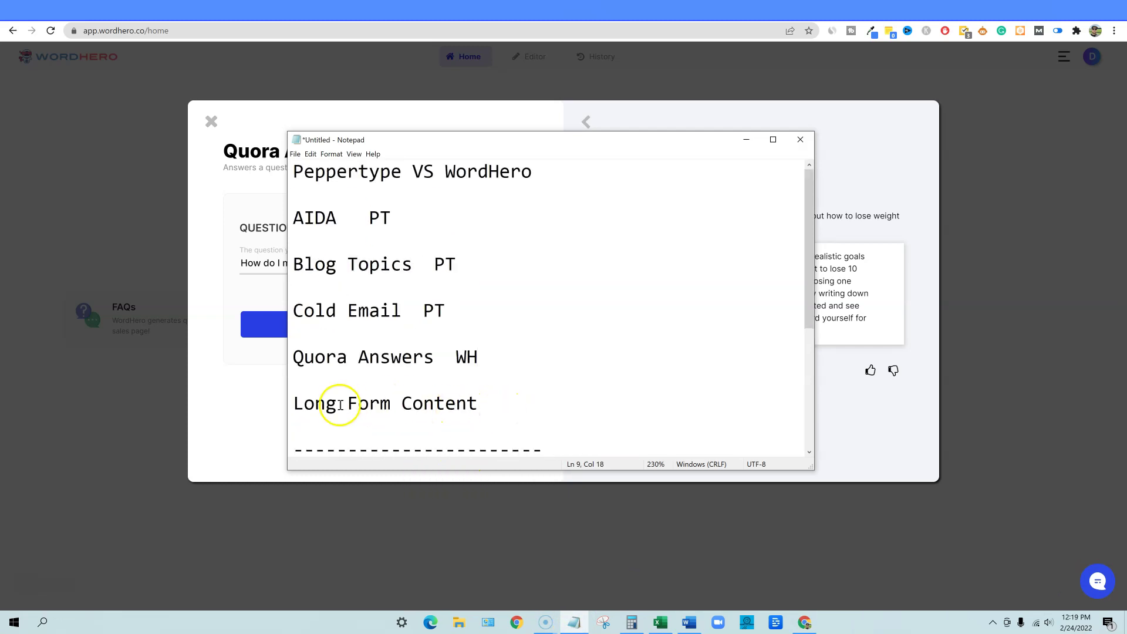
{"action": "left_click", "coordinate": [523, 403]}
{"action": "scroll", "coordinate": [488, 406], "scroll_direction": "down", "scroll_amount": 3}
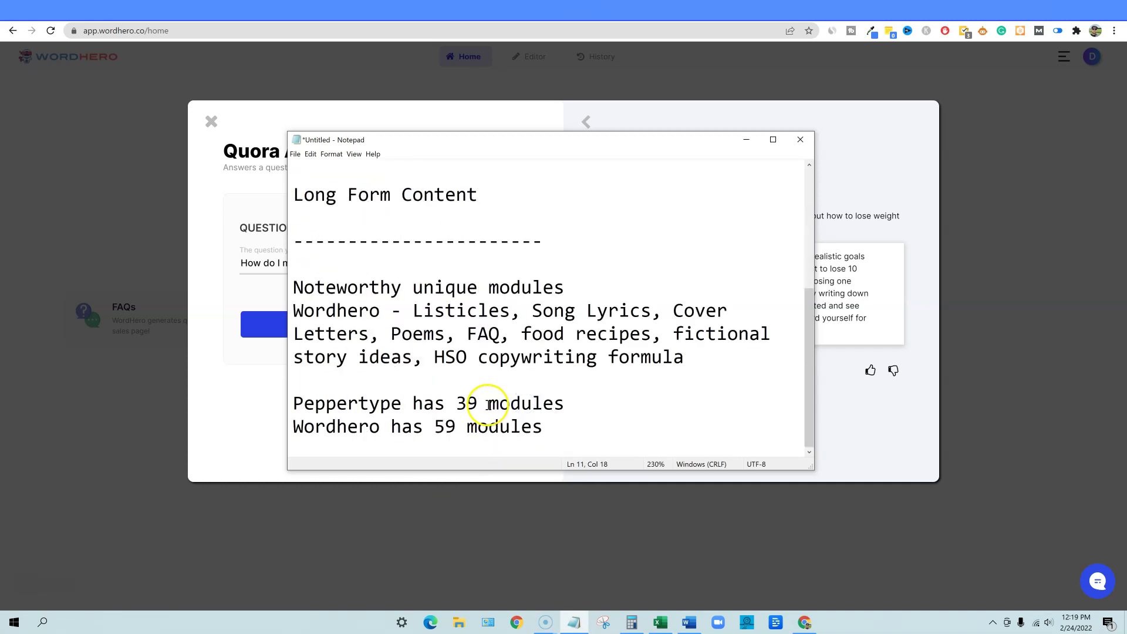
{"action": "scroll", "coordinate": [490, 404], "scroll_direction": "up", "scroll_amount": 1}
{"action": "scroll", "coordinate": [461, 432], "scroll_direction": "up", "scroll_amount": 2}
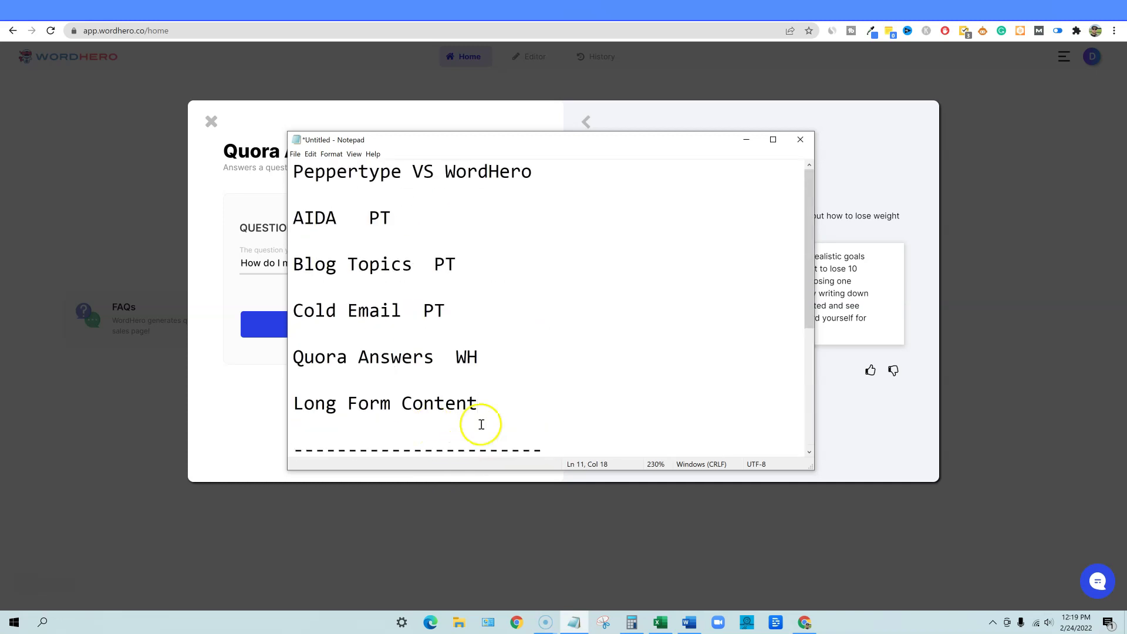
{"action": "left_click_drag", "start_coordinate": [505, 403], "coordinate": [315, 403]}
{"action": "left_click", "coordinate": [977, 184]}
Switch to Peppertype, go to its home page and open the Notes editor
{"action": "left_click", "coordinate": [684, 10]}
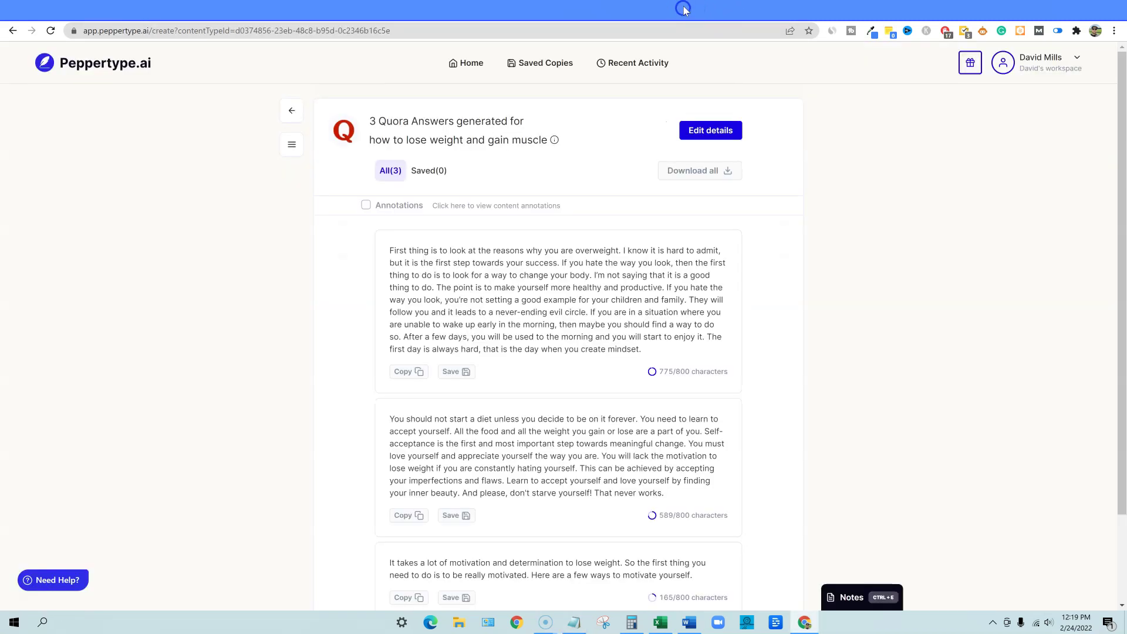
{"action": "left_click", "coordinate": [474, 65]}
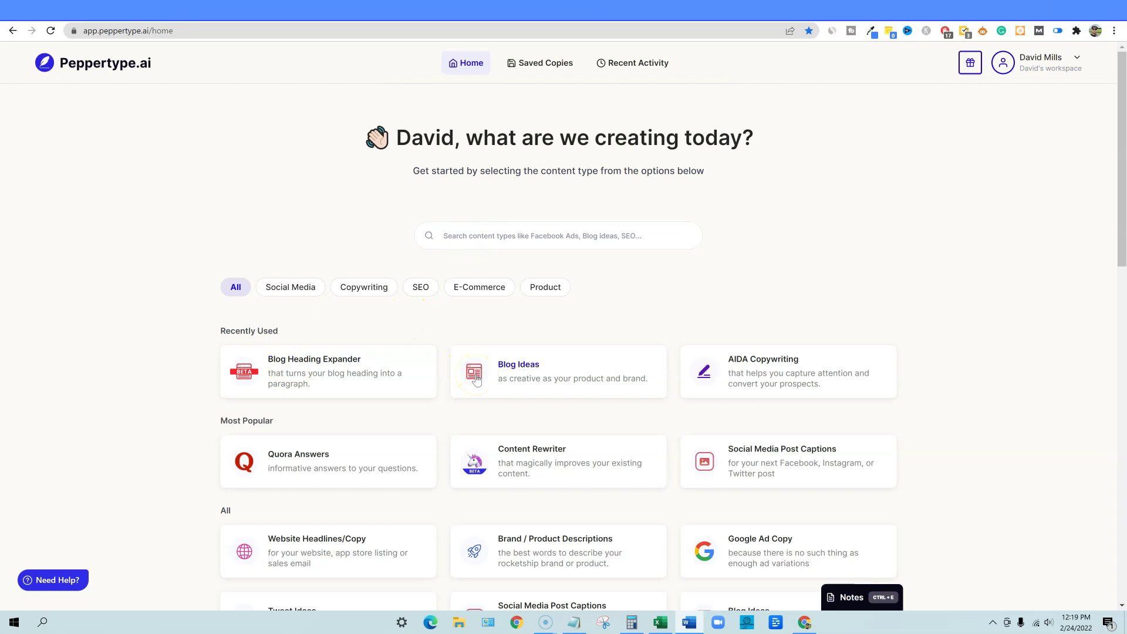
{"action": "key", "text": "ctrl+e"}
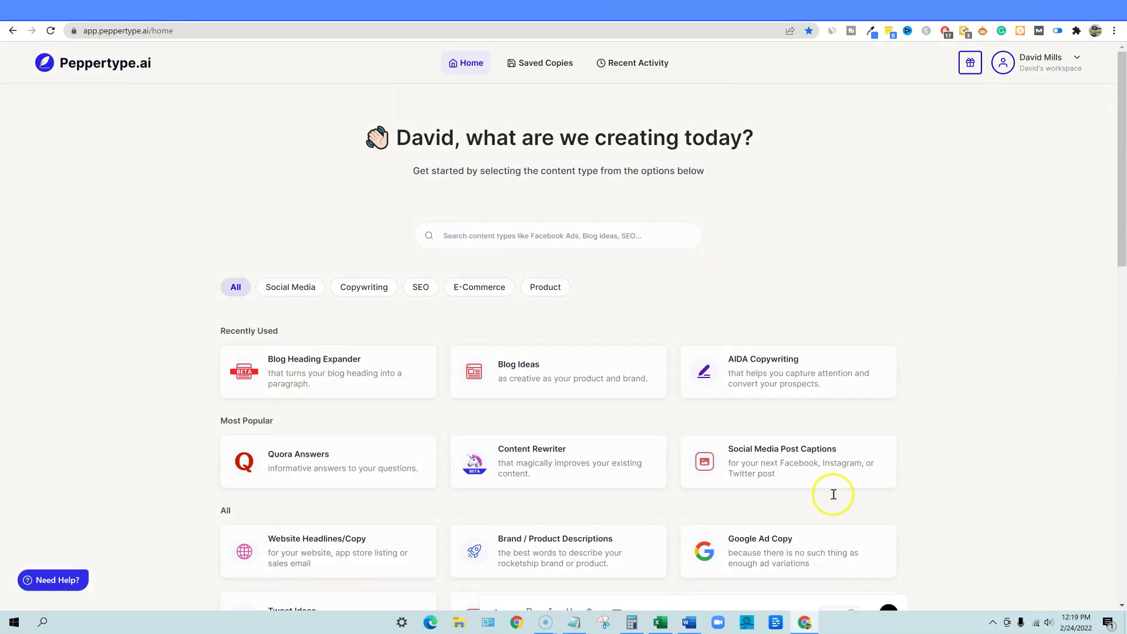
Write "How to lose weight and gain muscle" as an H1 heading in the note and start a new line beneath it
{"action": "left_click", "coordinate": [539, 252]}
{"action": "type", "text": "how to lose weight and gain muscle"}
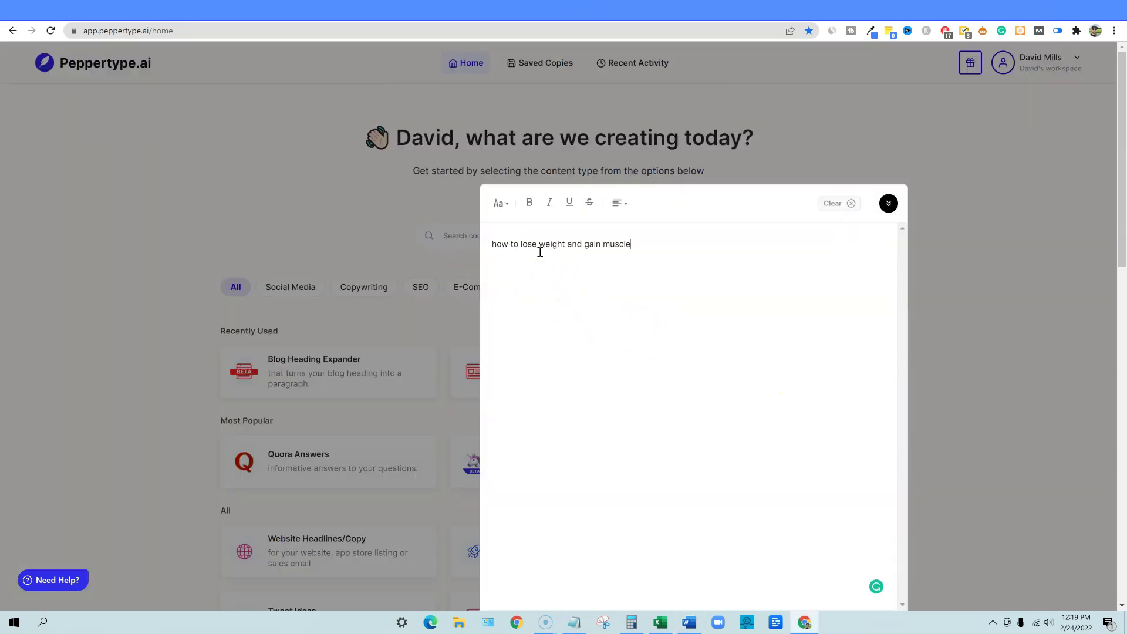
{"action": "key", "text": "BackSpace"}
{"action": "type", "text": "H"}
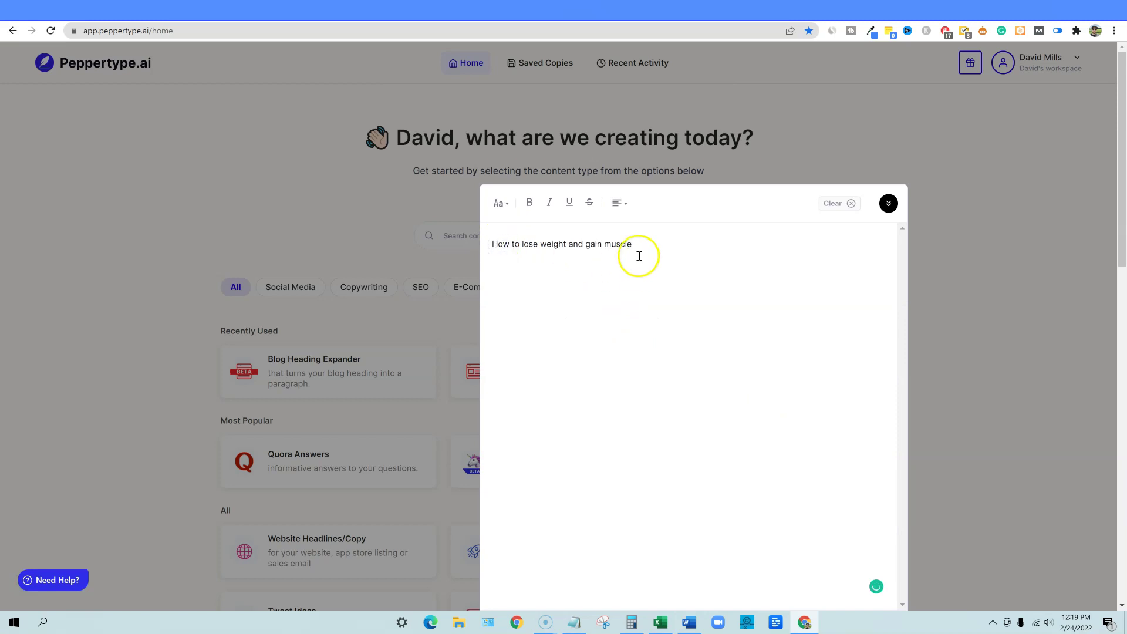
{"action": "left_click", "coordinate": [502, 204]}
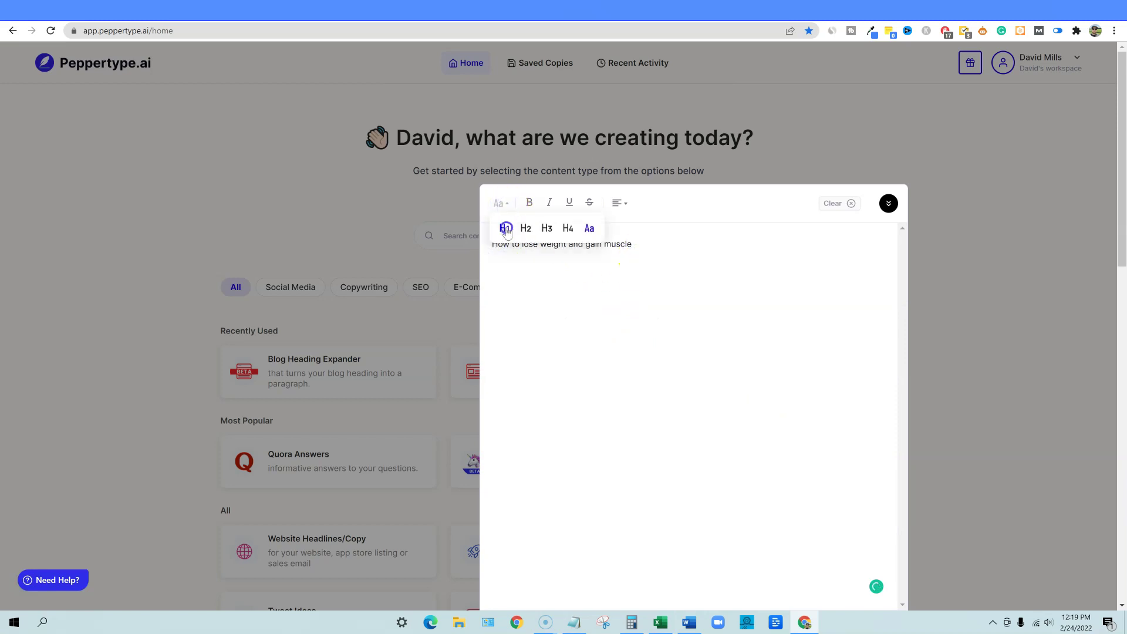
{"action": "left_click", "coordinate": [506, 229]}
{"action": "left_click", "coordinate": [784, 249]}
{"action": "key", "text": "Return"}
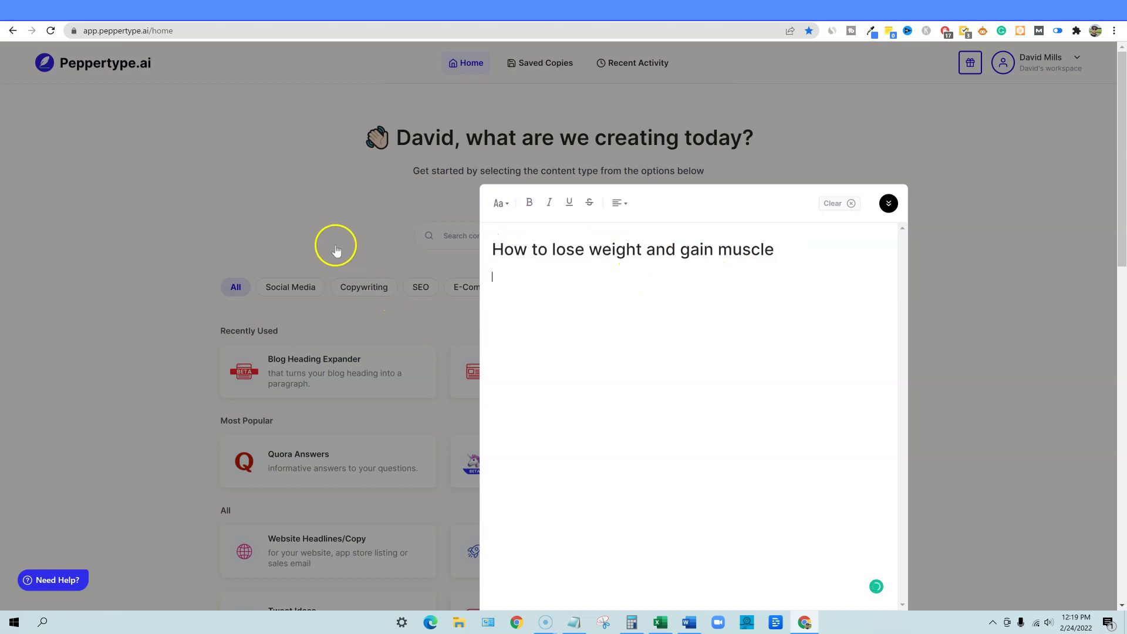
Generate Blog Intro content for "How to lose weight and gain muscle" with the topic "A blog post about the top ways to lose weight and gain muscle"
{"action": "left_click_drag", "start_coordinate": [775, 249], "coordinate": [435, 245]}
{"action": "left_click", "coordinate": [327, 234]}
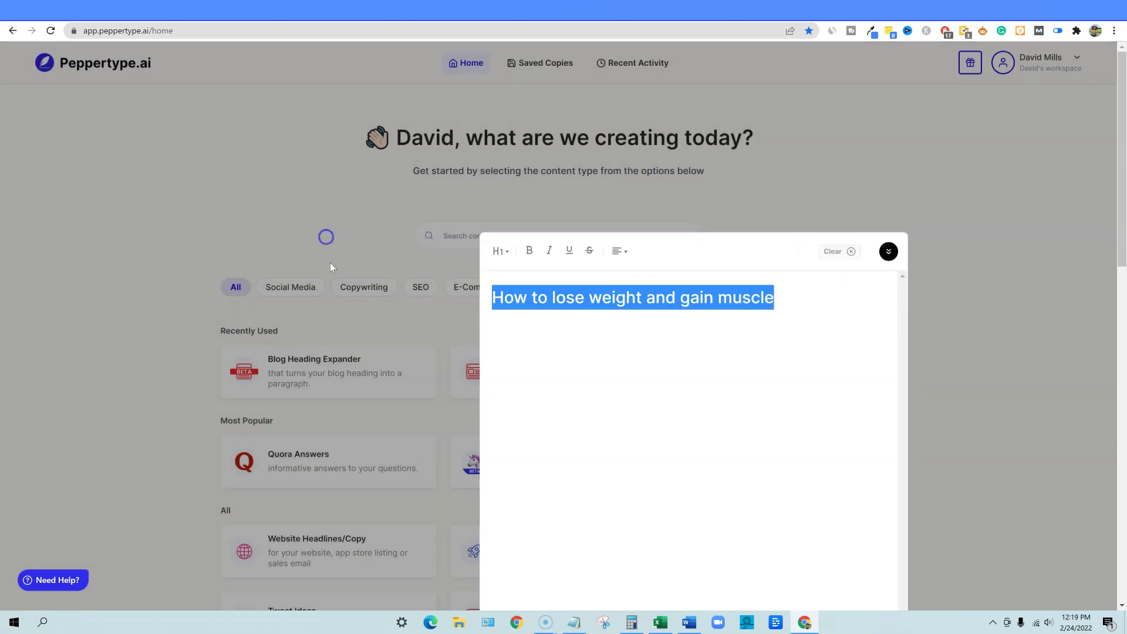
{"action": "left_click", "coordinate": [420, 286]}
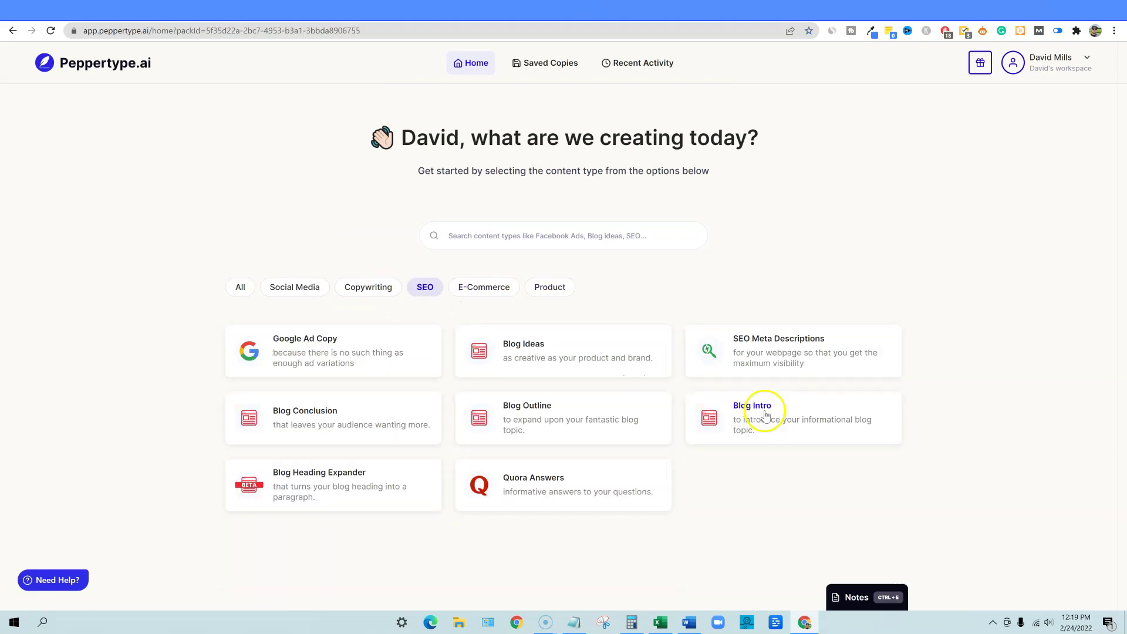
{"action": "left_click", "coordinate": [765, 413]}
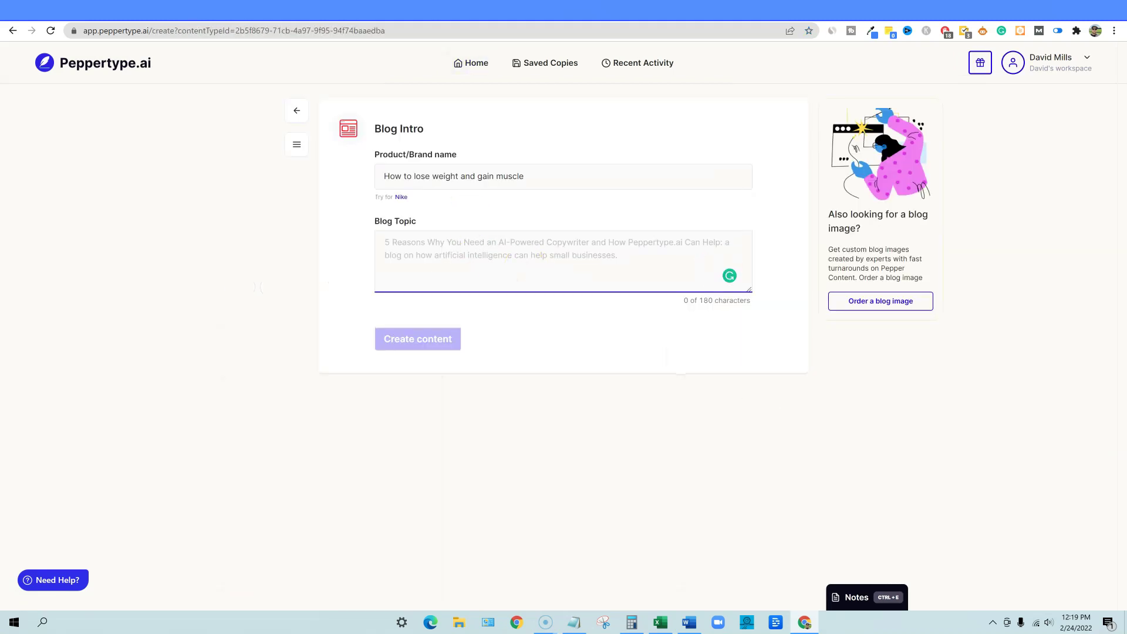
{"action": "type", "text": "A blog post about the top ways to lose weight and gain muscle"}
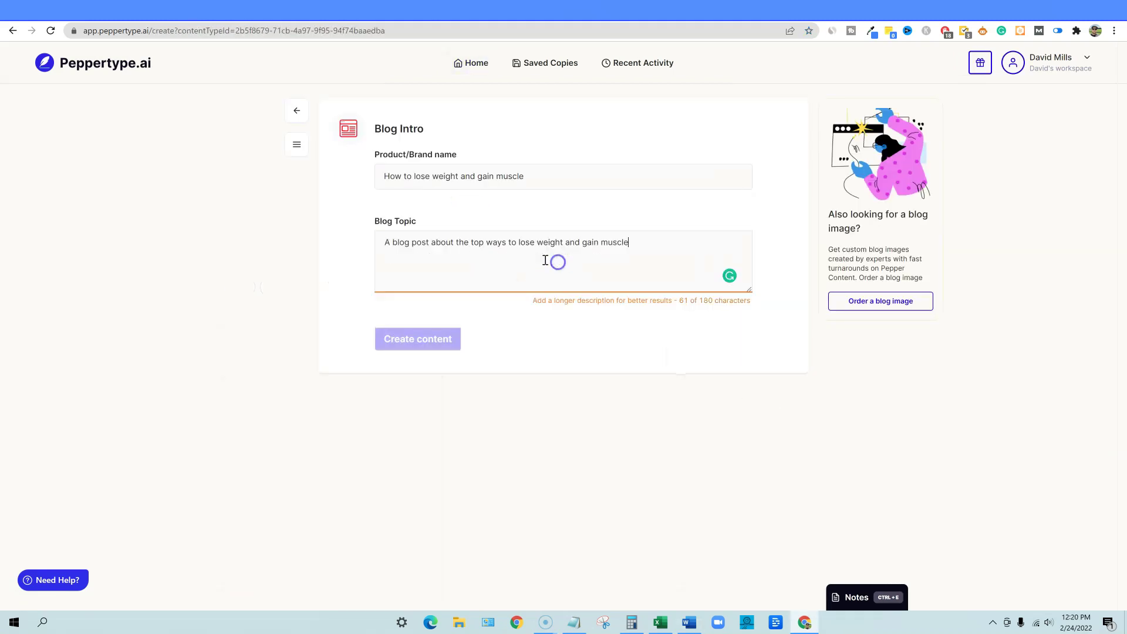
{"action": "left_click", "coordinate": [417, 340]}
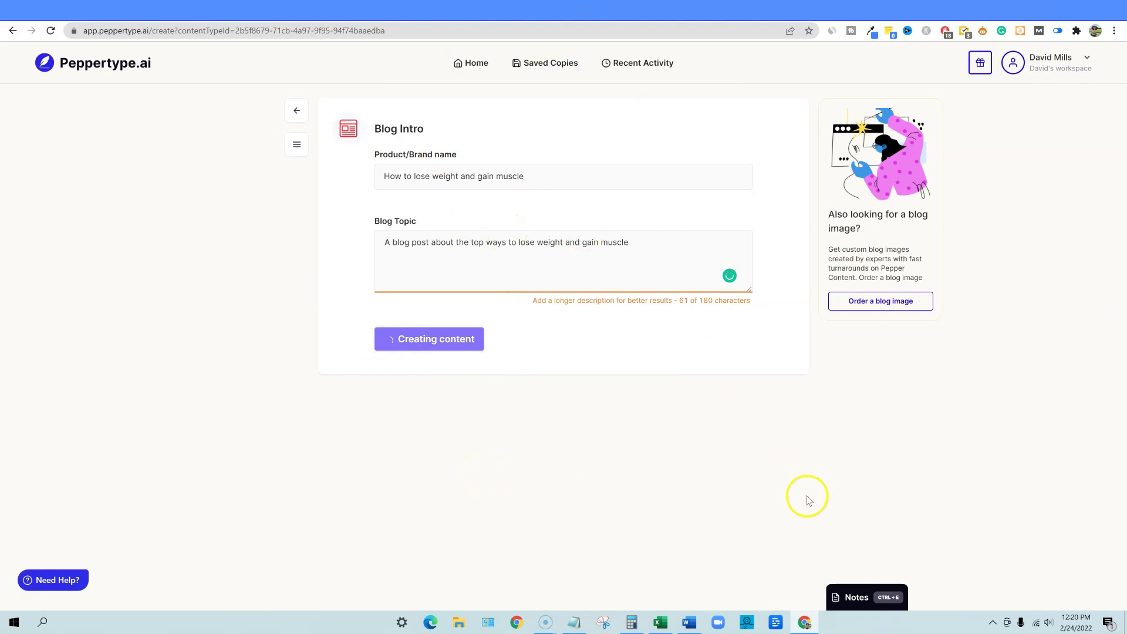
Open Notes, review the generated blog intros and copy the first one beneath the note's heading
{"action": "left_click", "coordinate": [856, 598]}
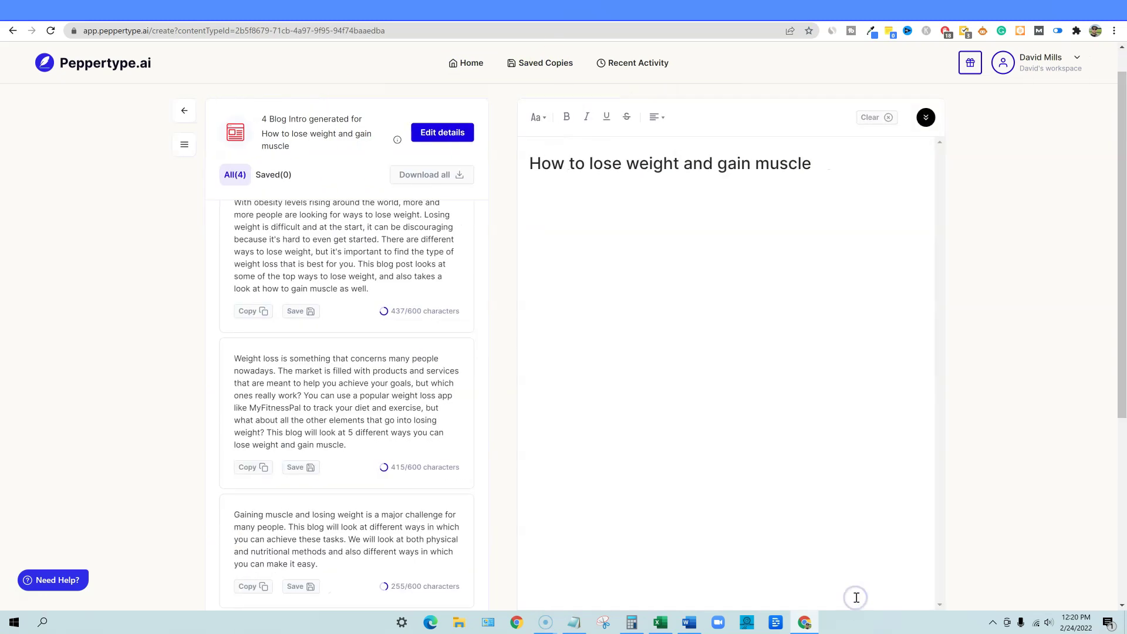
{"action": "left_click", "coordinate": [675, 298]}
{"action": "scroll", "coordinate": [376, 291], "scroll_direction": "up", "scroll_amount": 1}
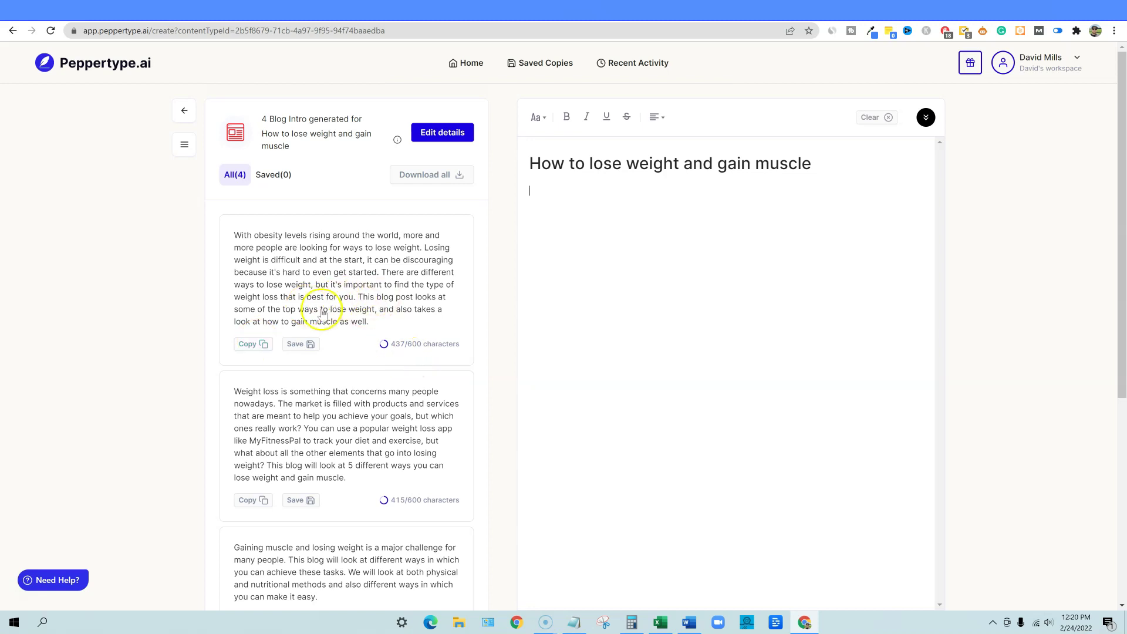
{"action": "scroll", "coordinate": [361, 356], "scroll_direction": "down", "scroll_amount": 6}
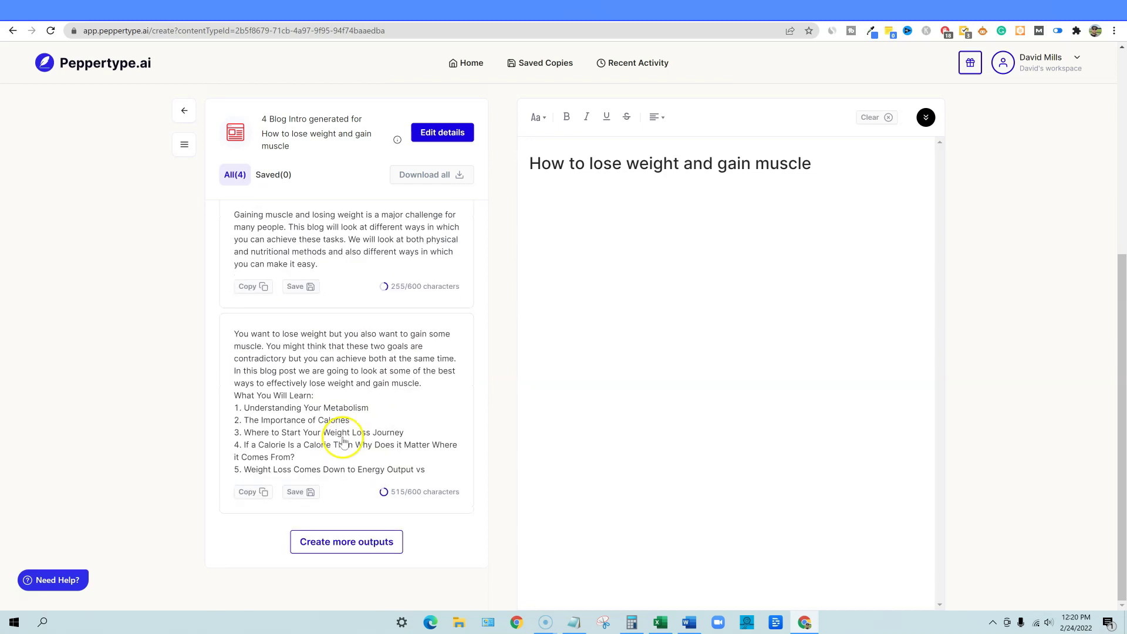
{"action": "scroll", "coordinate": [384, 442], "scroll_direction": "up", "scroll_amount": 6}
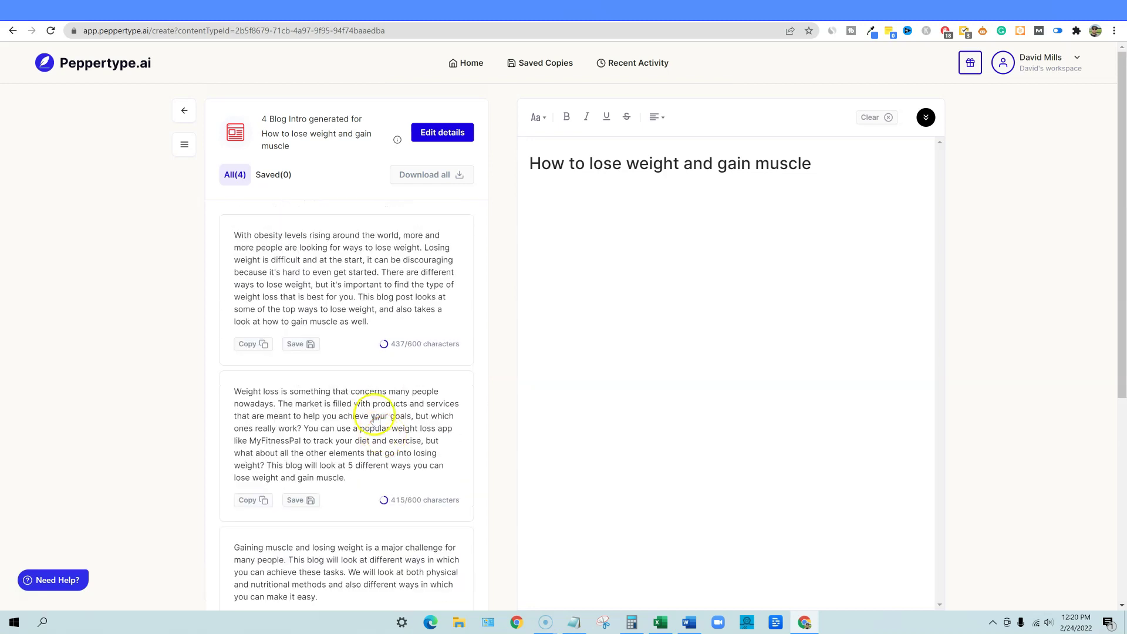
{"action": "left_click", "coordinate": [251, 344]}
{"action": "left_click", "coordinate": [556, 198]}
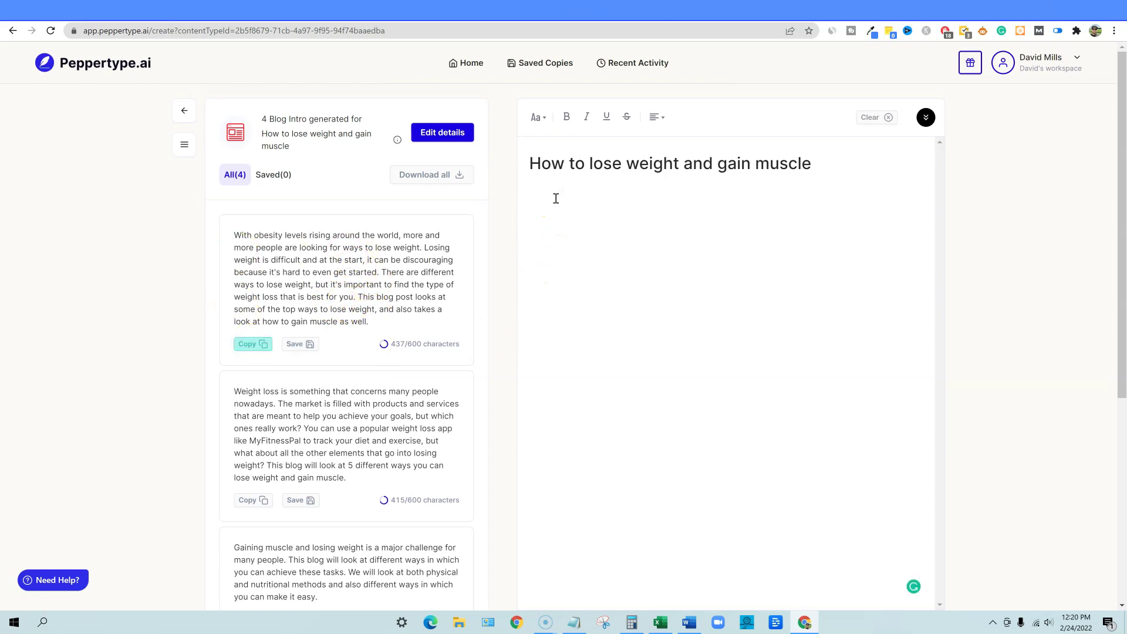
{"action": "key", "text": "ctrl+v"}
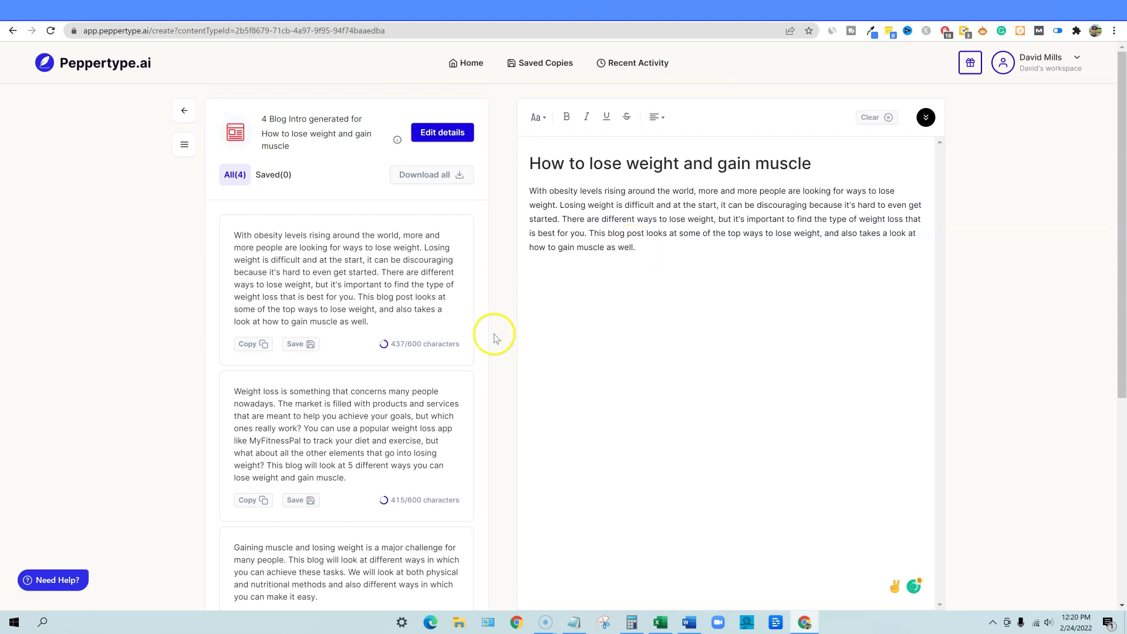
Switch to the Blog Outline content type, paste the copied blog topic description and generate outlines
{"action": "left_click", "coordinate": [188, 128]}
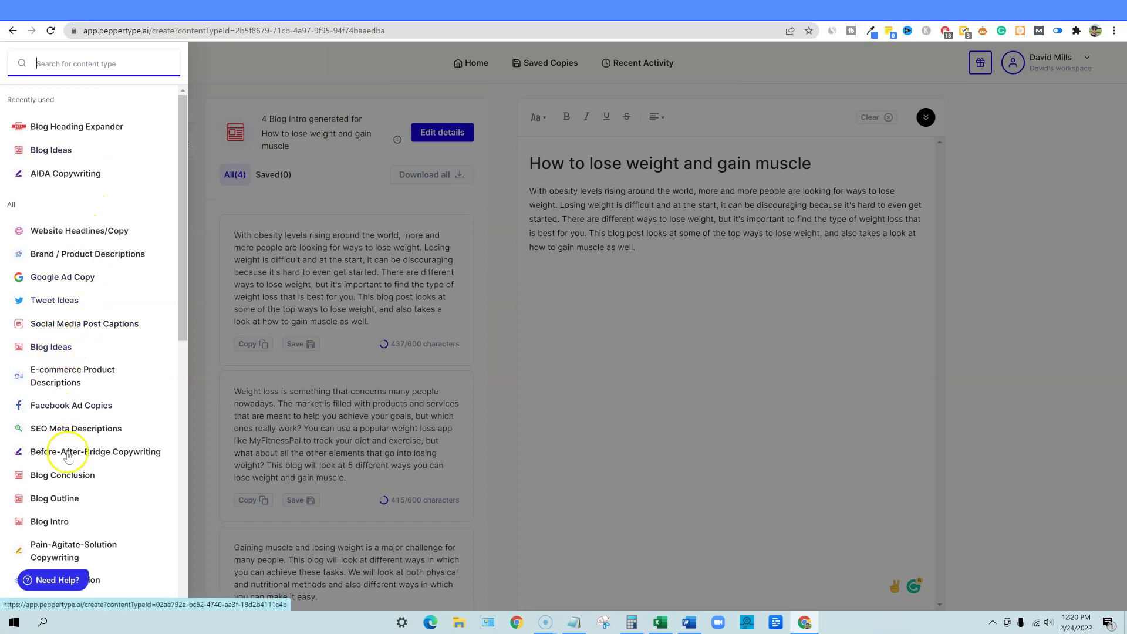
{"action": "left_click", "coordinate": [64, 500]}
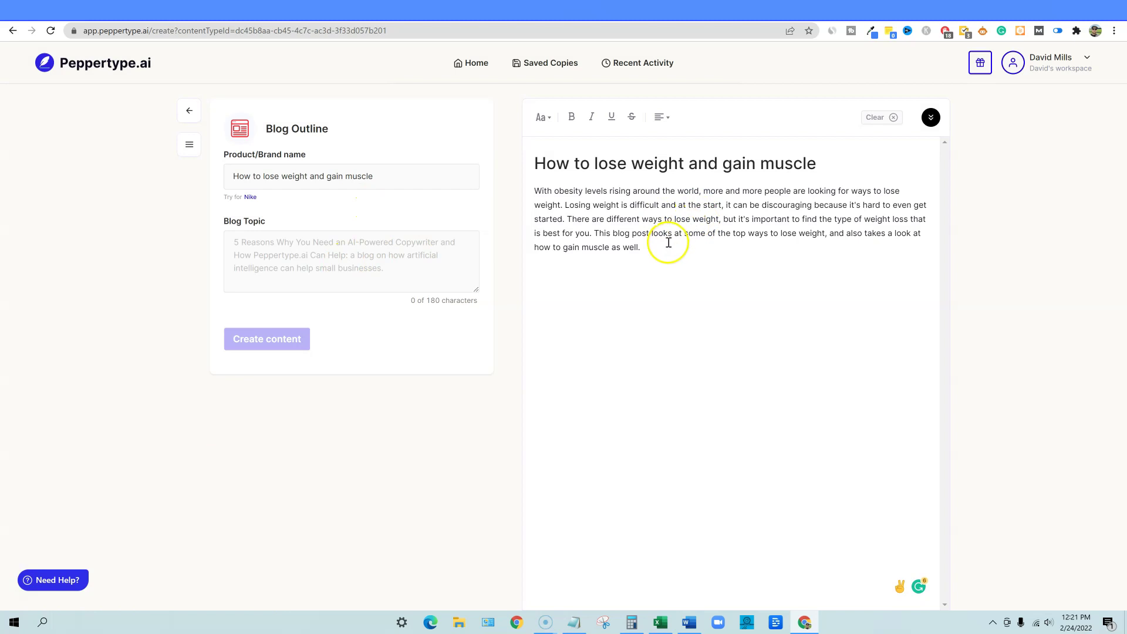
{"action": "key", "text": "alt+Tab"}
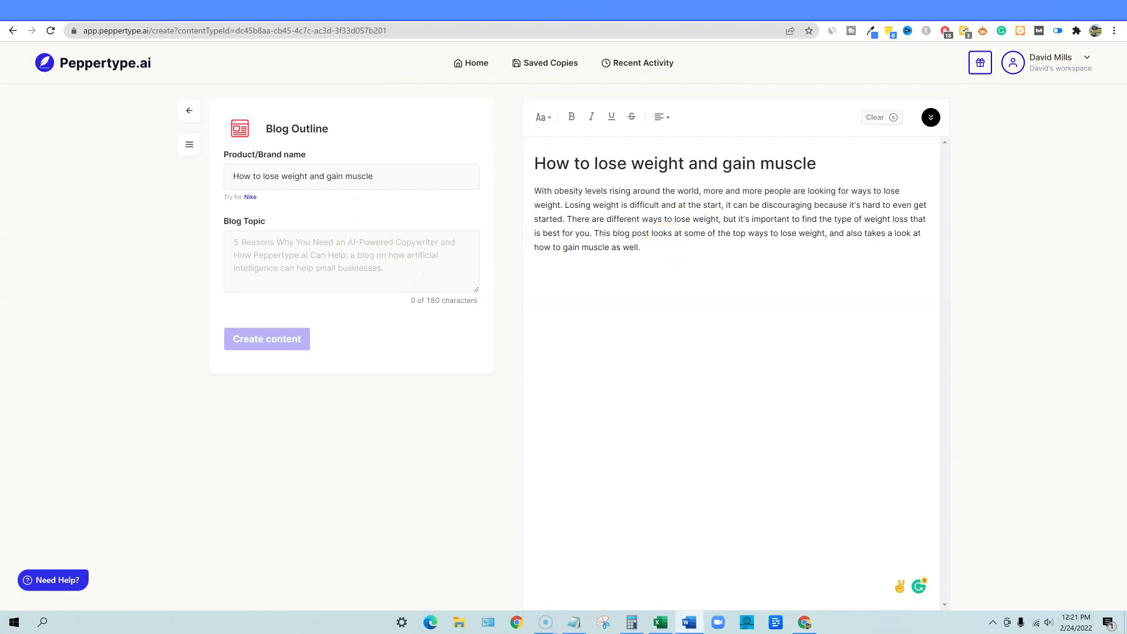
{"action": "left_click", "coordinate": [370, 249]}
{"action": "key", "text": "ctrl+v"}
{"action": "left_click", "coordinate": [384, 366]}
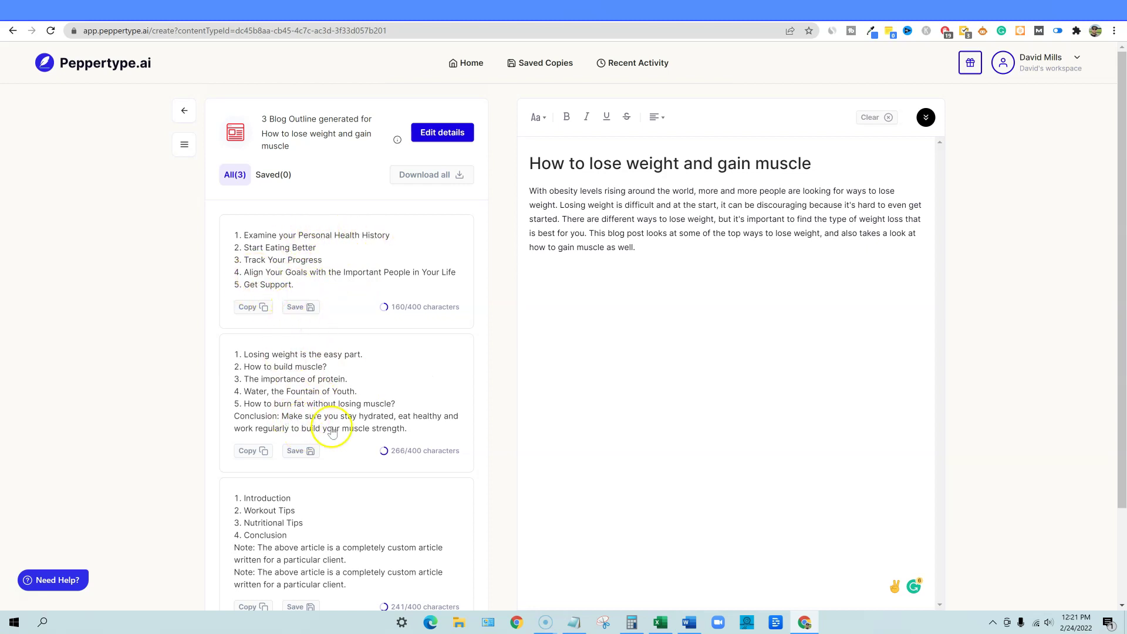
Compare the generated outlines and copy the first one, beginning "Examine your Personal Health History", below the intro in the note
{"action": "left_click", "coordinate": [251, 450]}
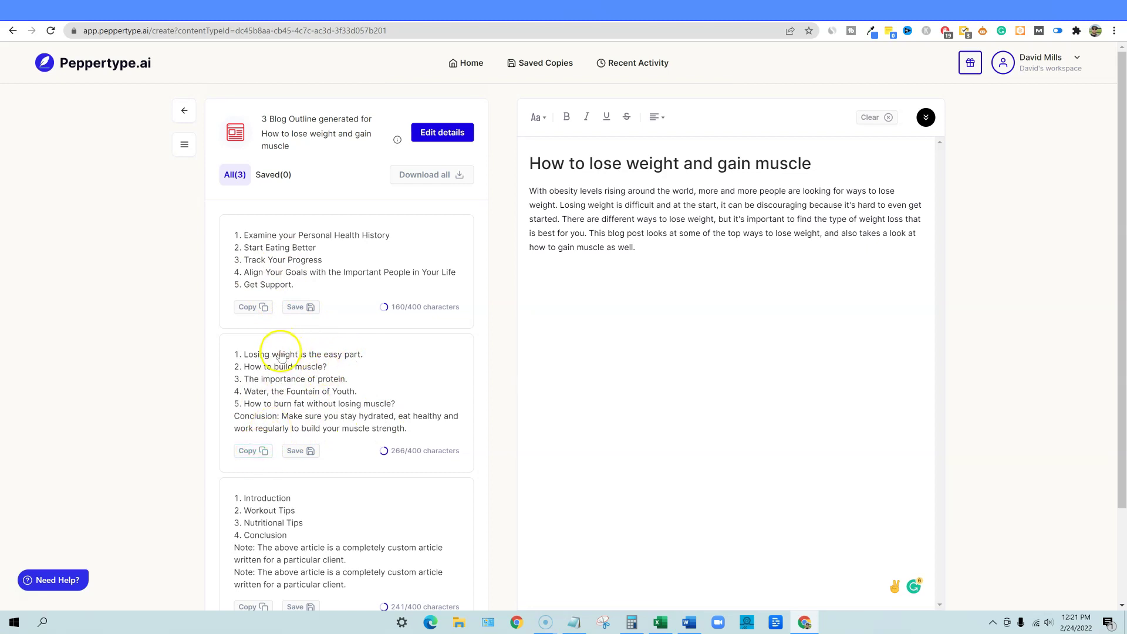
{"action": "scroll", "coordinate": [287, 511], "scroll_direction": "down", "scroll_amount": 1}
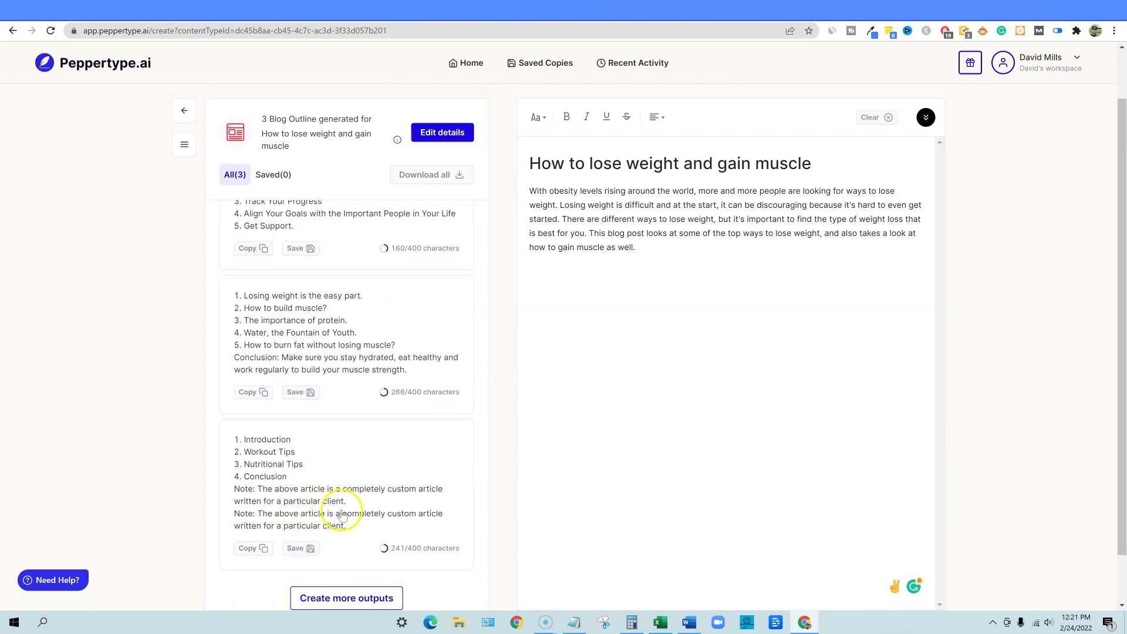
{"action": "scroll", "coordinate": [342, 515], "scroll_direction": "up", "scroll_amount": 1}
{"action": "left_click", "coordinate": [257, 308]}
{"action": "left_click", "coordinate": [550, 271]}
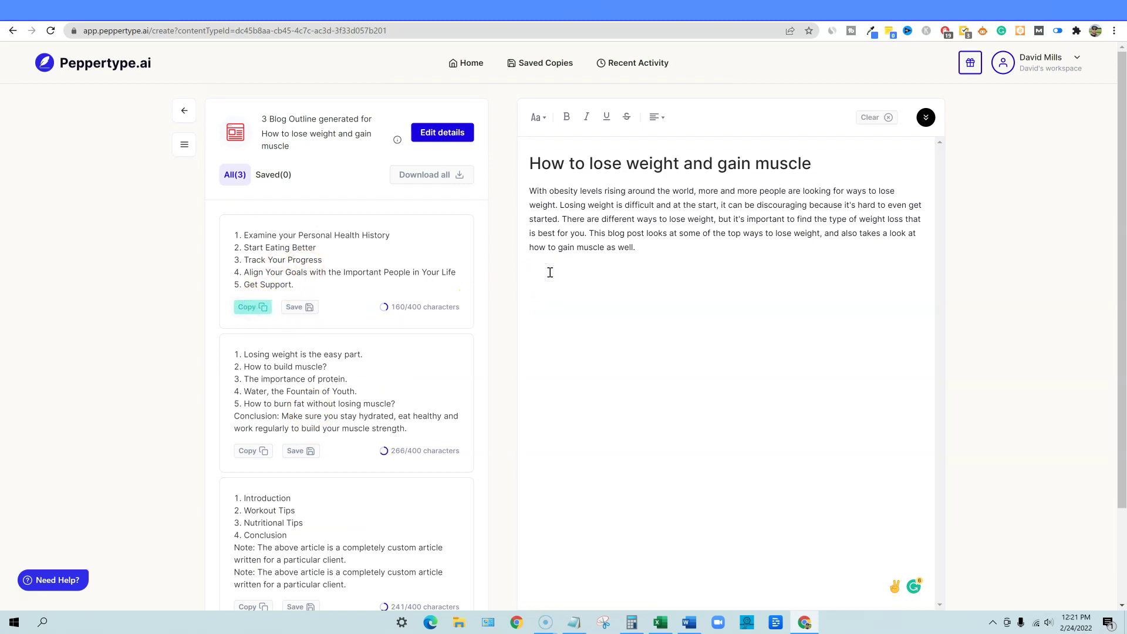
{"action": "key", "text": "ctrl+v"}
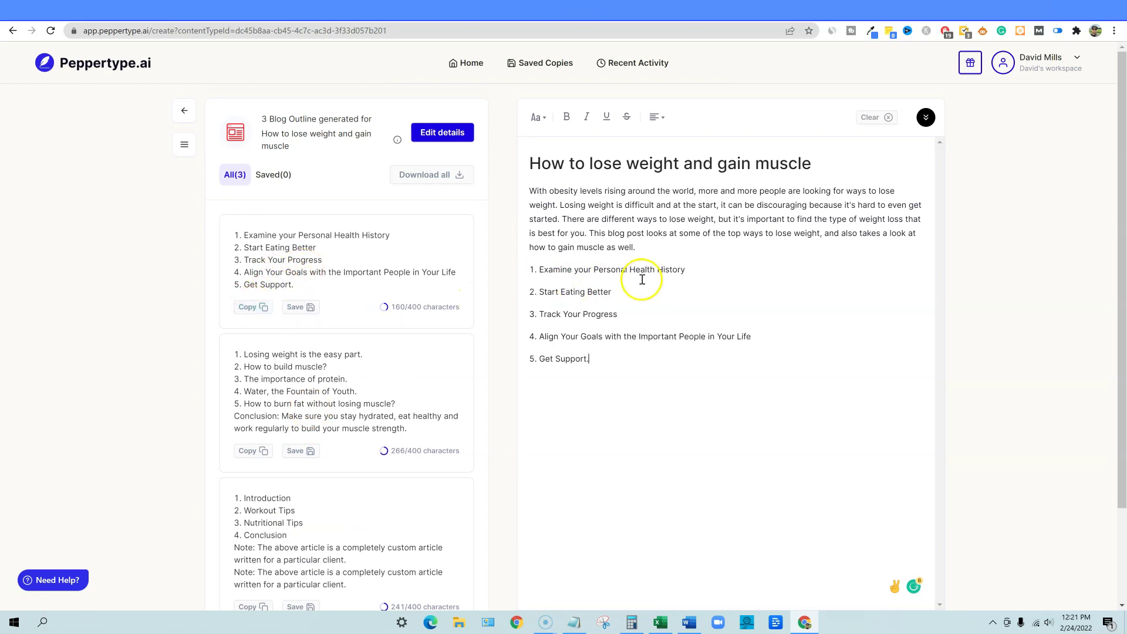
Add a blank line between the outline points in the note and copy the heading "Examine your Personal Health History"
{"action": "left_click", "coordinate": [692, 272]}
{"action": "key", "text": "Return"}
{"action": "key", "text": "Return"}
{"action": "left_click", "coordinate": [627, 358]}
{"action": "key", "text": "Return"}
{"action": "left_click", "coordinate": [755, 402]}
{"action": "key", "text": "Return"}
{"action": "left_click", "coordinate": [629, 286]}
{"action": "left_click", "coordinate": [701, 273]}
{"action": "left_click_drag", "start_coordinate": [700, 273], "coordinate": [539, 272]}
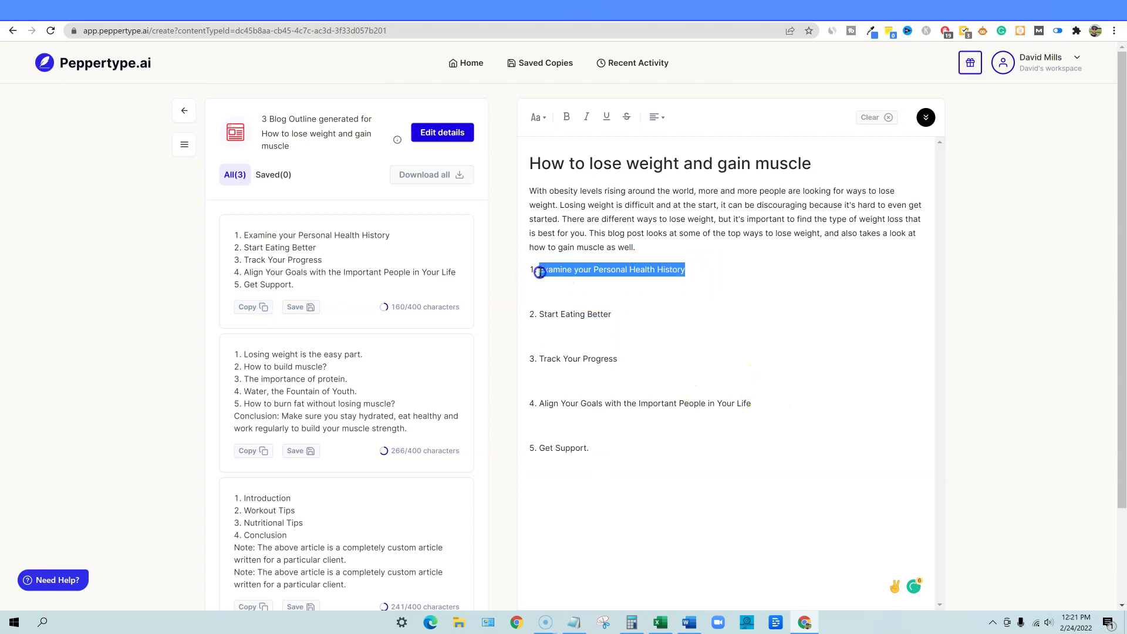
{"action": "left_click", "coordinate": [185, 144]}
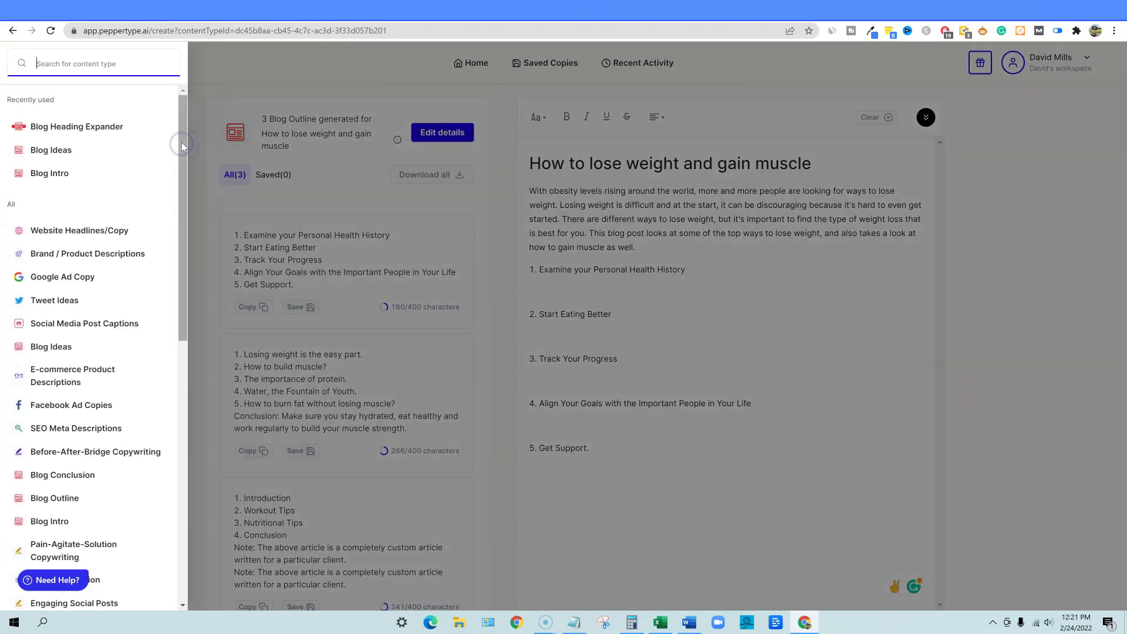
{"action": "left_click", "coordinate": [86, 126]}
{"action": "left_click", "coordinate": [275, 250]}
{"action": "key", "text": "ctrl+v"}
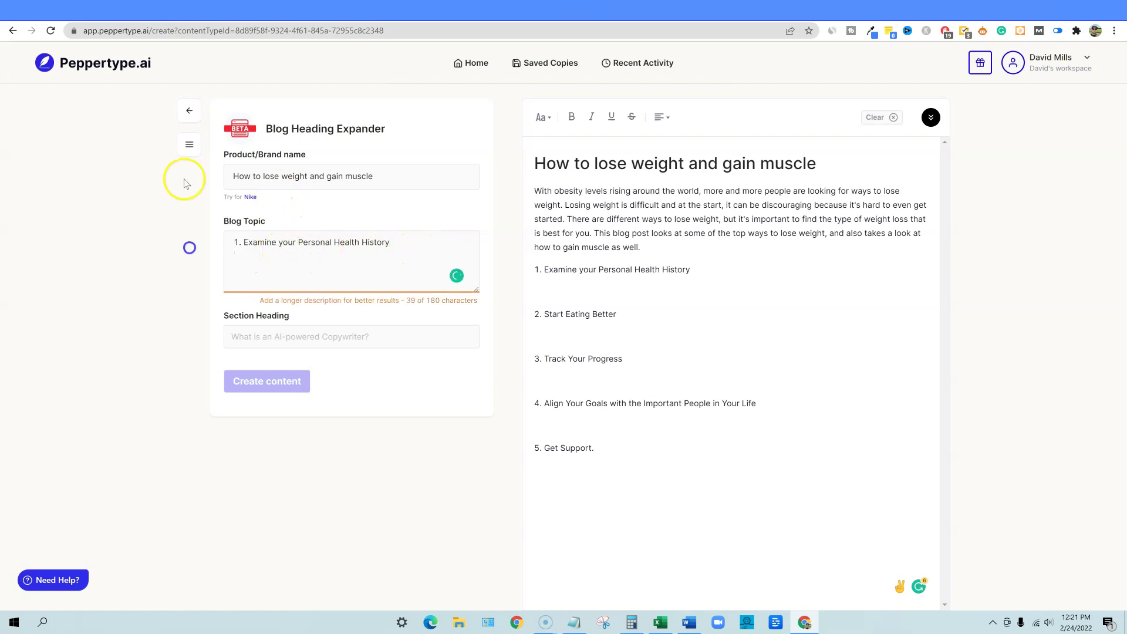
{"action": "left_click", "coordinate": [193, 147]}
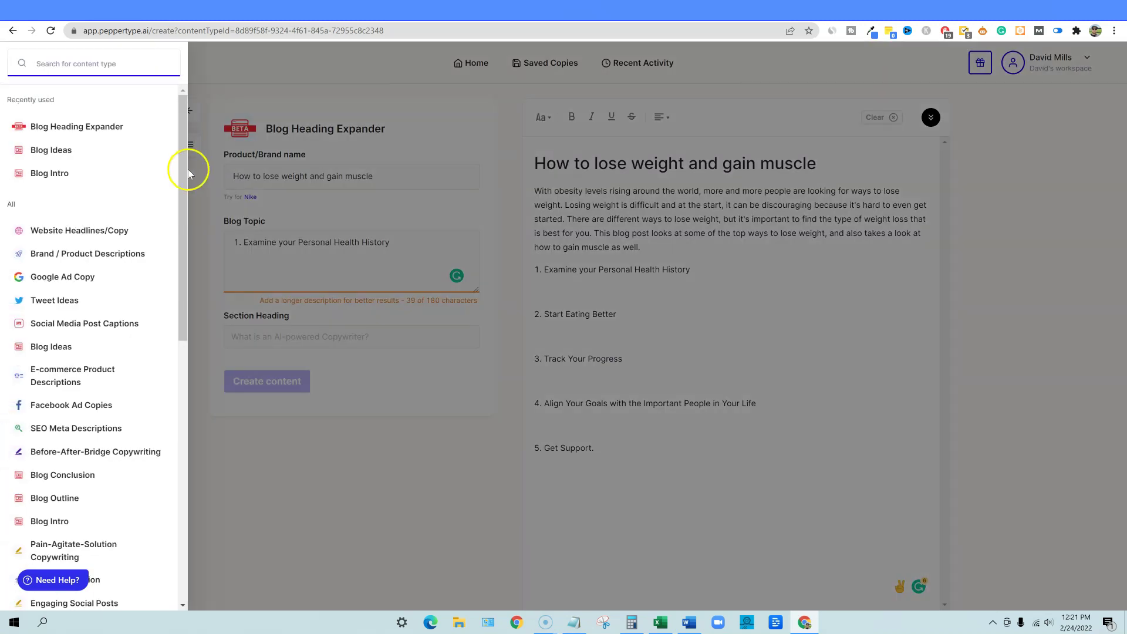
{"action": "left_click", "coordinate": [54, 498]}
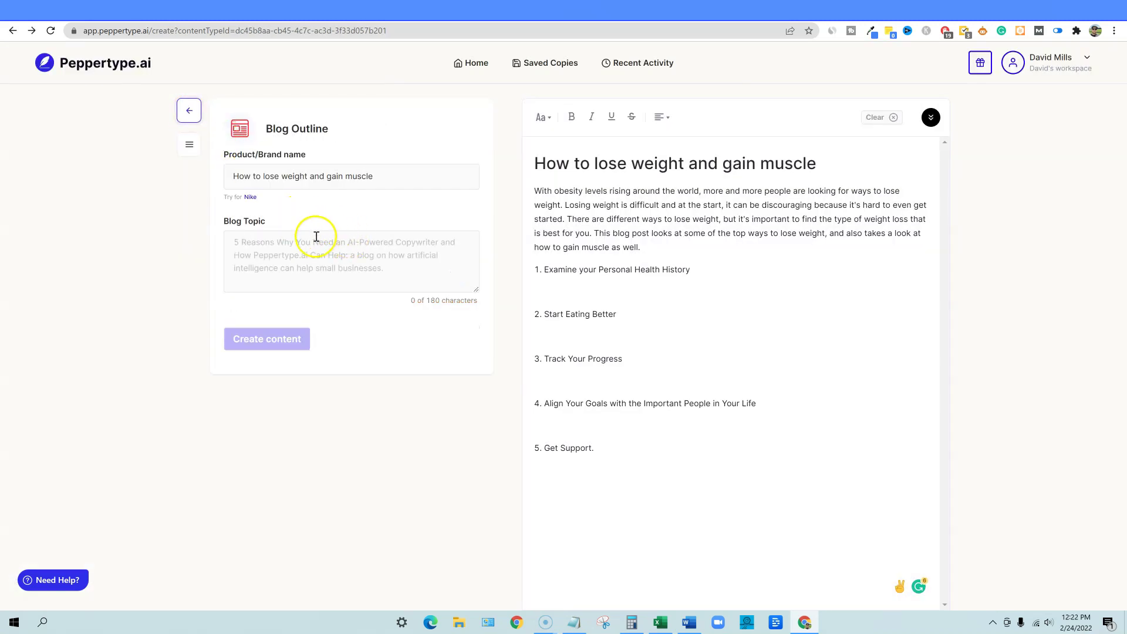
Generate Blog Heading Expander content with the weight-loss blog topic and the section heading "1. Examine your Personal Health History"
{"action": "left_click", "coordinate": [189, 145]}
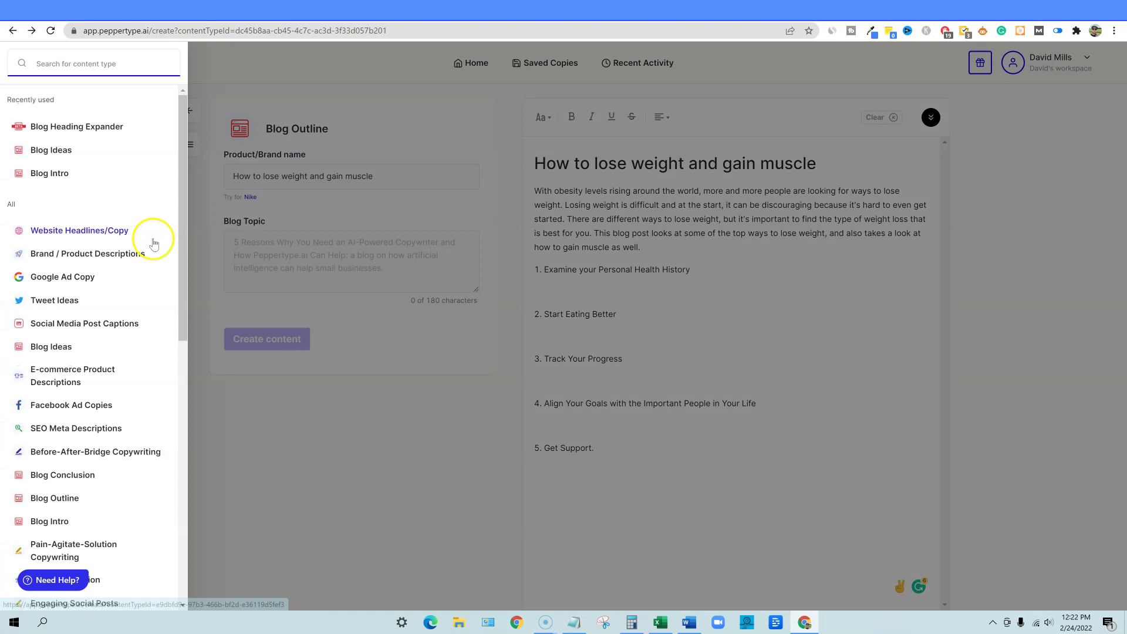
{"action": "left_click", "coordinate": [82, 125]}
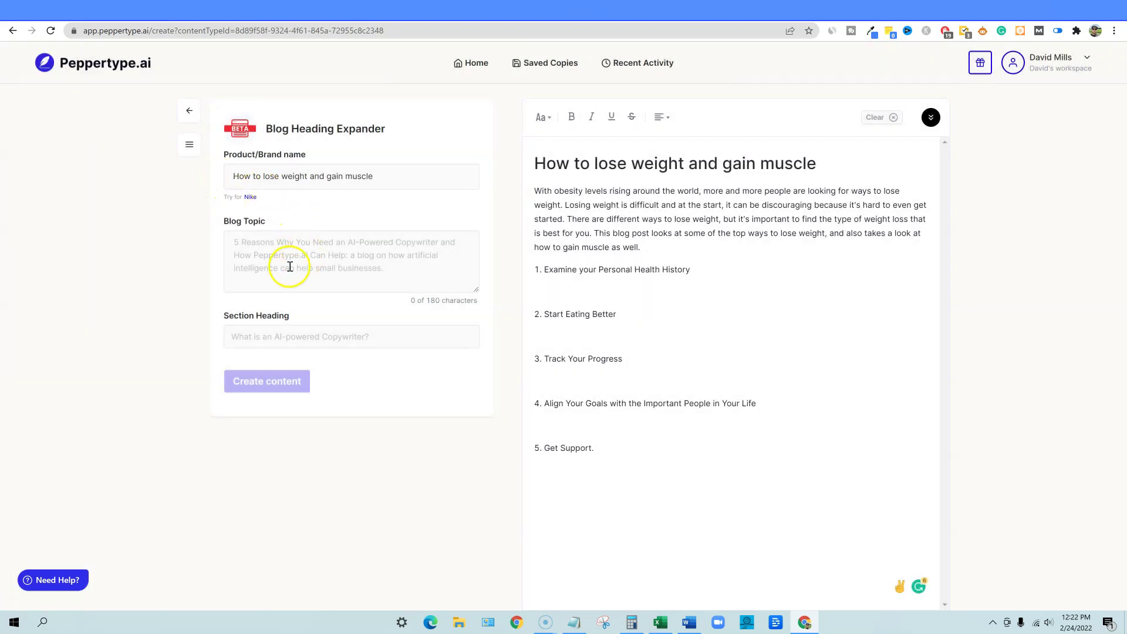
{"action": "left_click", "coordinate": [267, 339]}
{"action": "key", "text": "ctrl+v"}
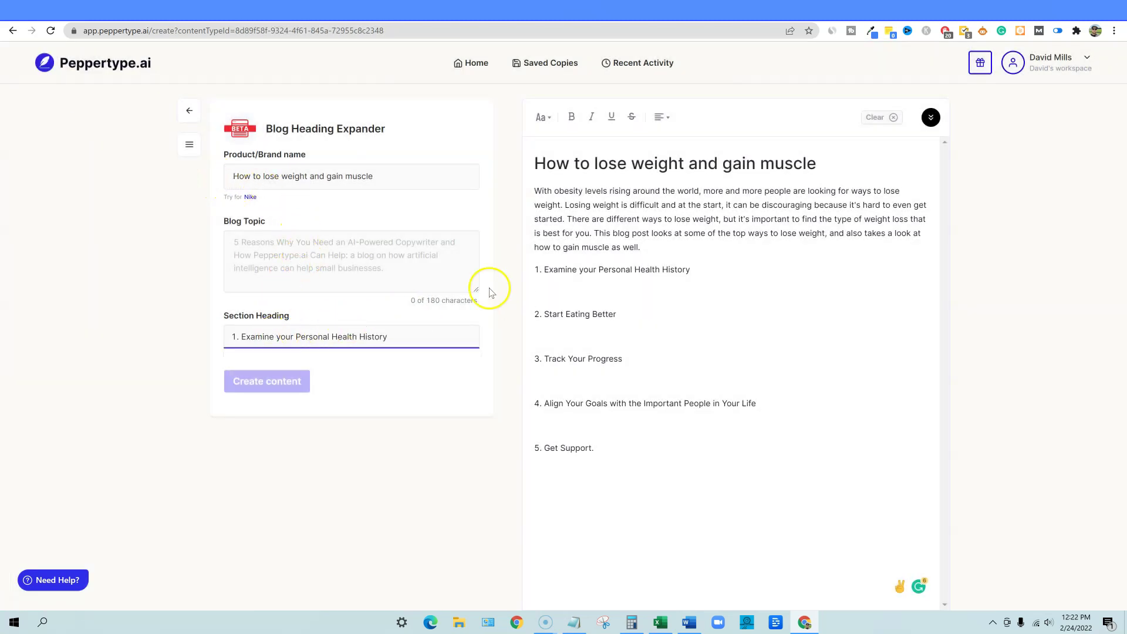
{"action": "left_click", "coordinate": [273, 383]}
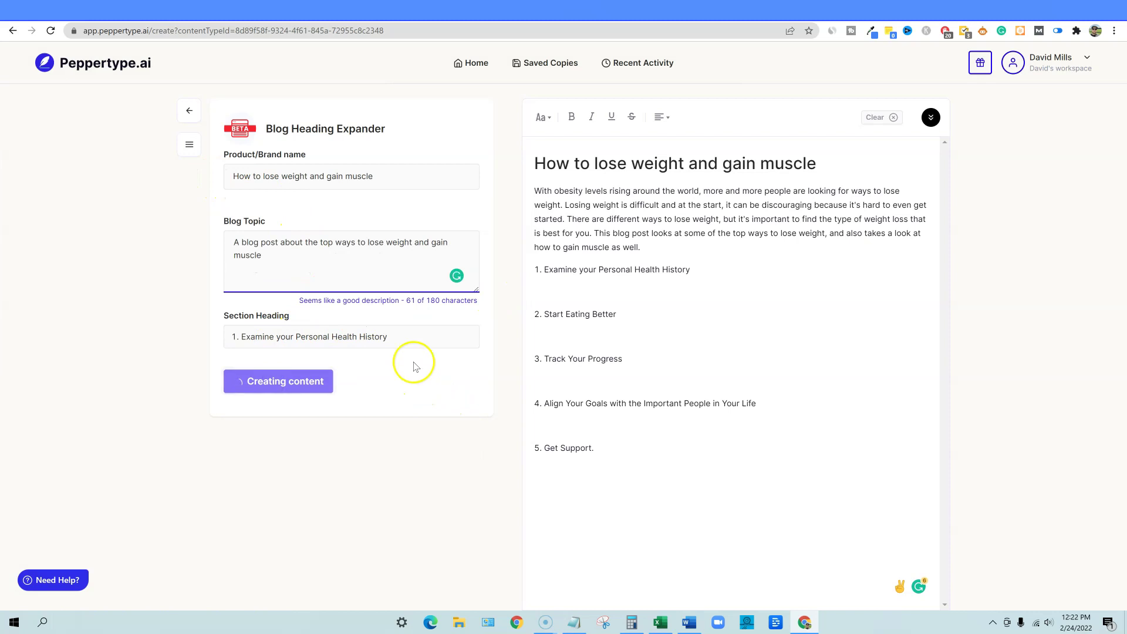
Place the first generated paragraph under outline point 1 in the note and generate expander content for "2. Start Eating Better"
{"action": "left_click_drag", "start_coordinate": [364, 315], "coordinate": [524, 371]}
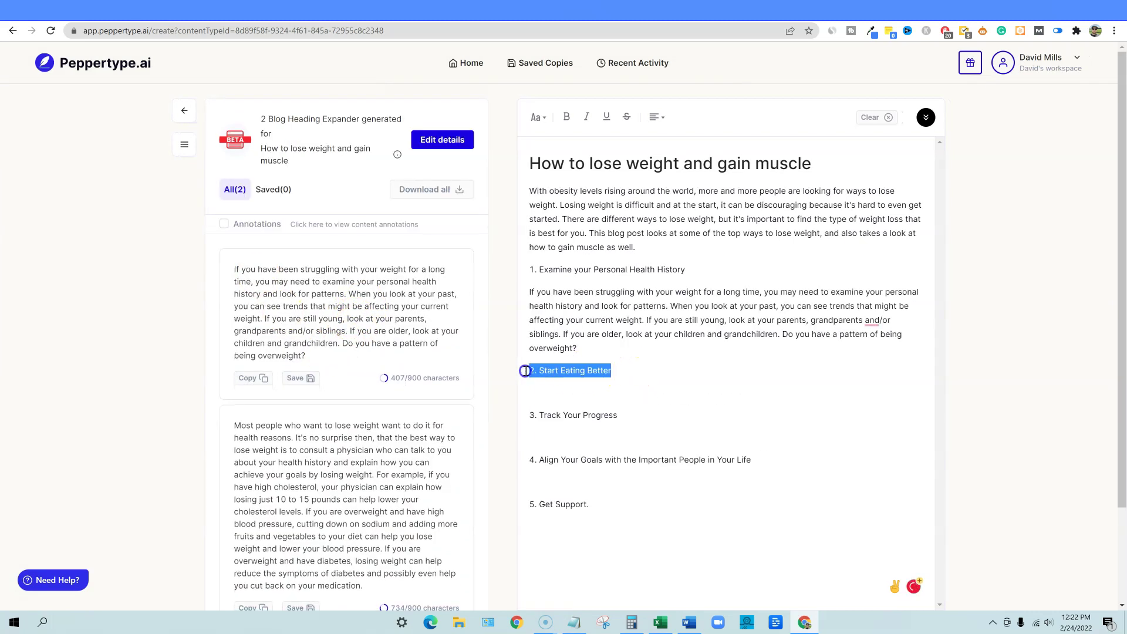
{"action": "left_click", "coordinate": [438, 143]}
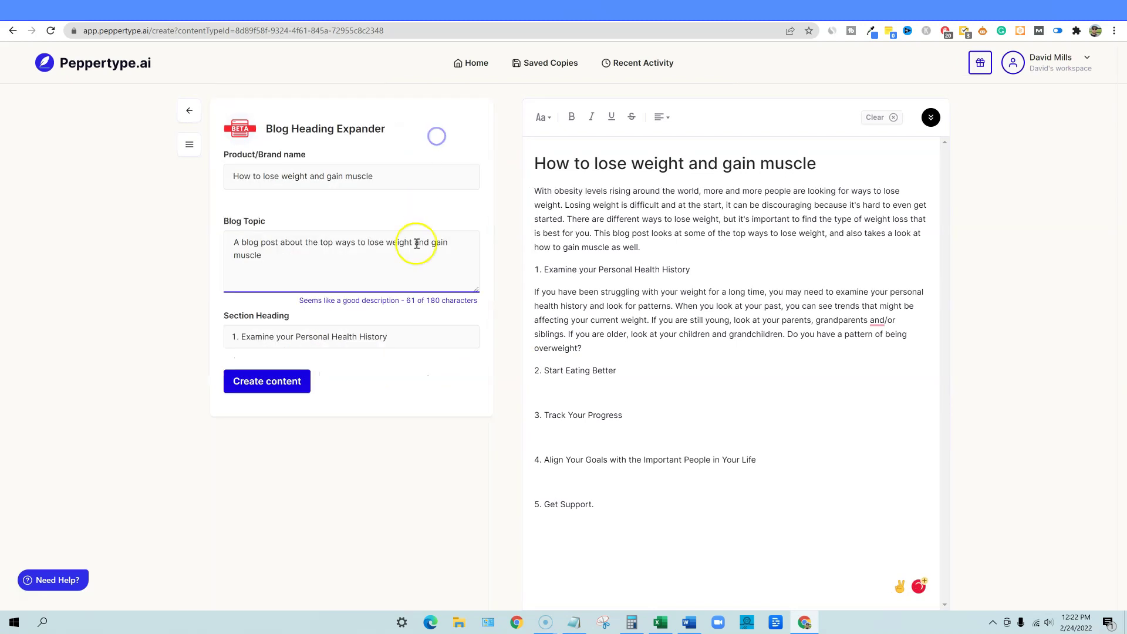
{"action": "left_click_drag", "start_coordinate": [395, 335], "coordinate": [188, 328]}
{"action": "key", "text": "ctrl+v"}
{"action": "left_click", "coordinate": [284, 382]}
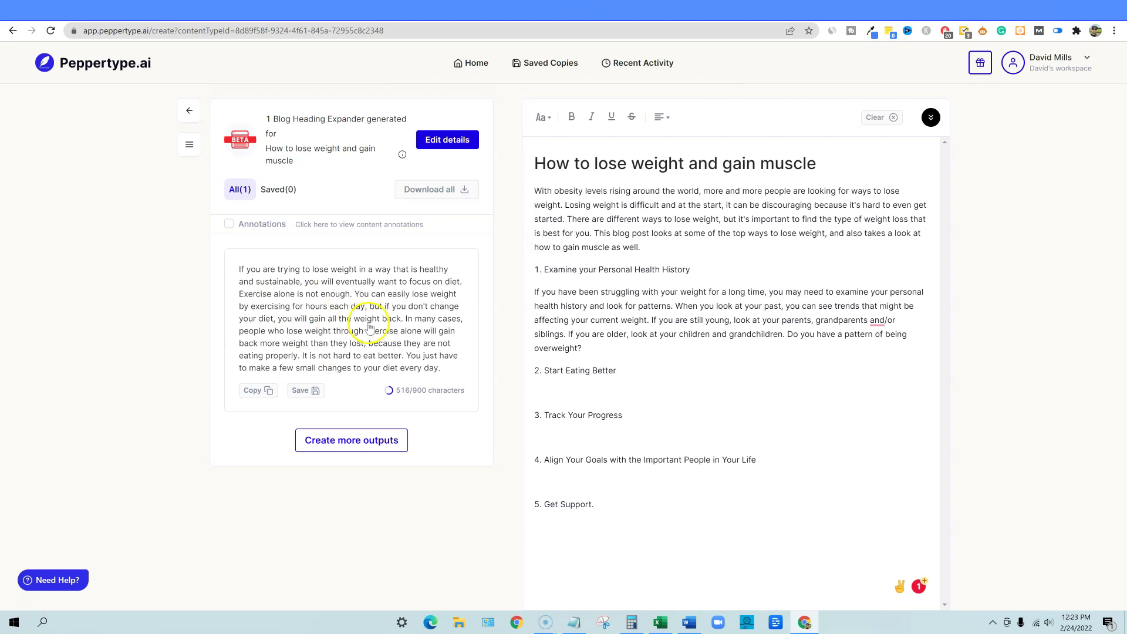
Copy the generated paragraph beginning "If you are trying to lose weight" and place it under "2. Start Eating Better" in the note
{"action": "left_click", "coordinate": [256, 393]}
{"action": "left_click", "coordinate": [561, 392]}
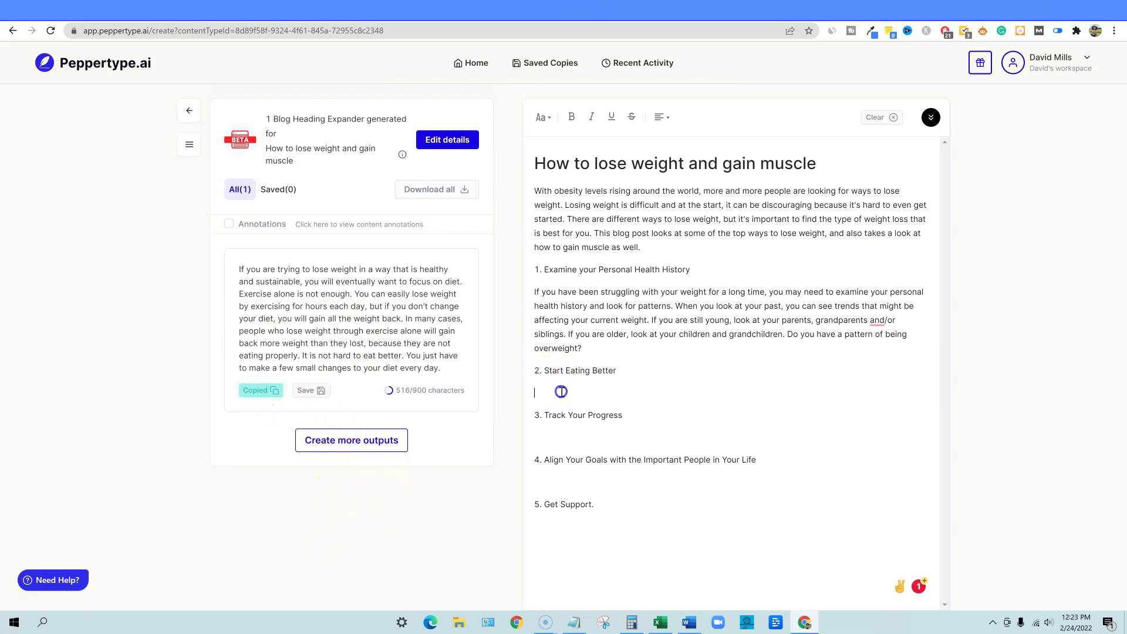
{"action": "key", "text": "ctrl+v"}
Generate Blog Heading Expander content with the section heading replaced by "3. Track Your Progress", copied from the note
{"action": "left_click_drag", "start_coordinate": [624, 486], "coordinate": [545, 475]}
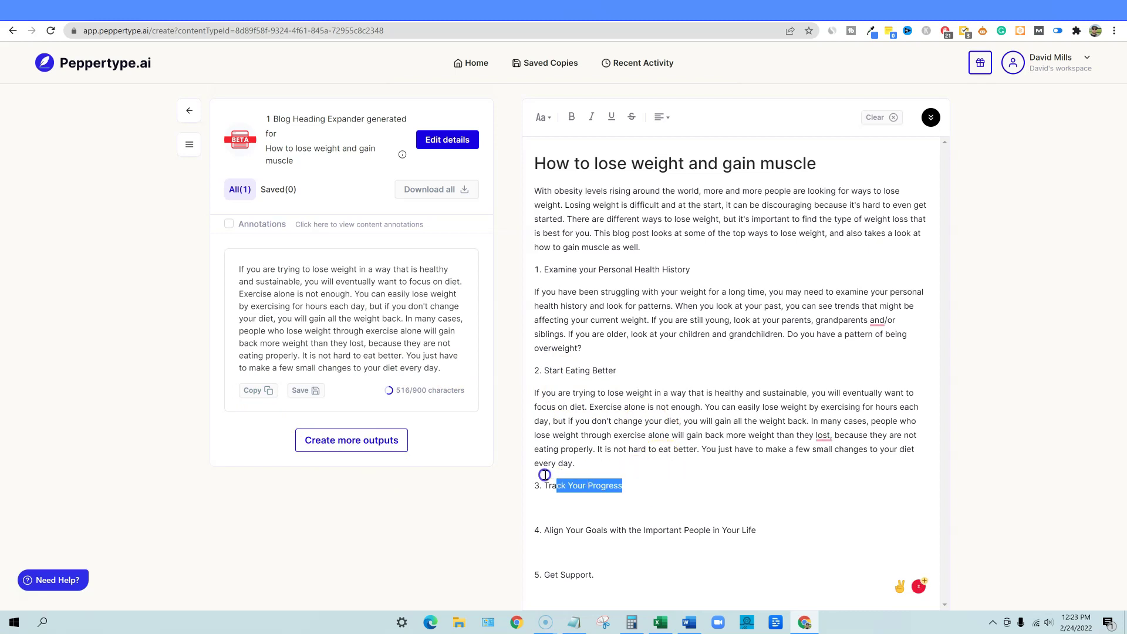
{"action": "left_click", "coordinate": [448, 139]}
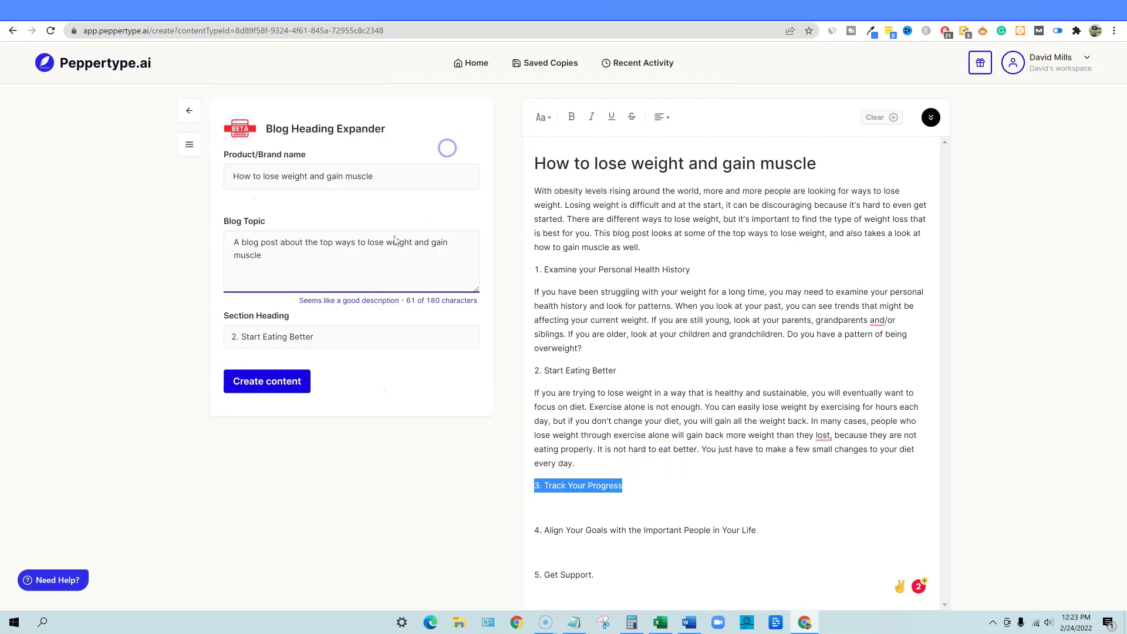
{"action": "triple_click", "coordinate": [340, 335]}
{"action": "key", "text": "ctrl+v"}
{"action": "left_click", "coordinate": [294, 382]}
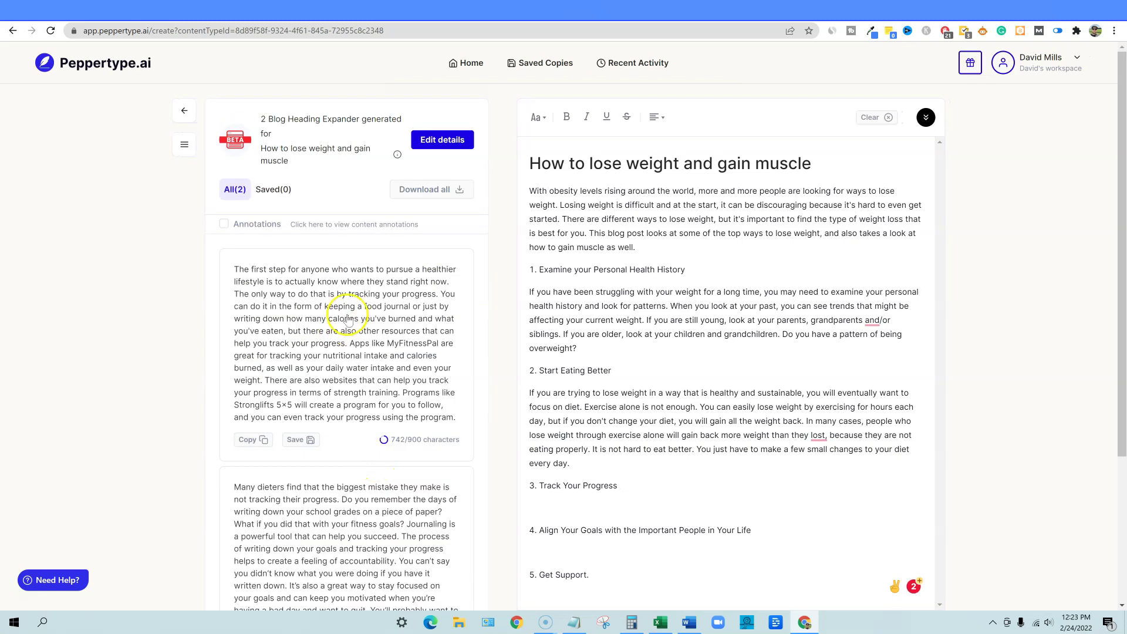
Copy the second generated paragraph, beginning "Many dieters find", and place it under "3. Track Your Progress" in the note
{"action": "scroll", "coordinate": [352, 306], "scroll_direction": "down", "scroll_amount": 6}
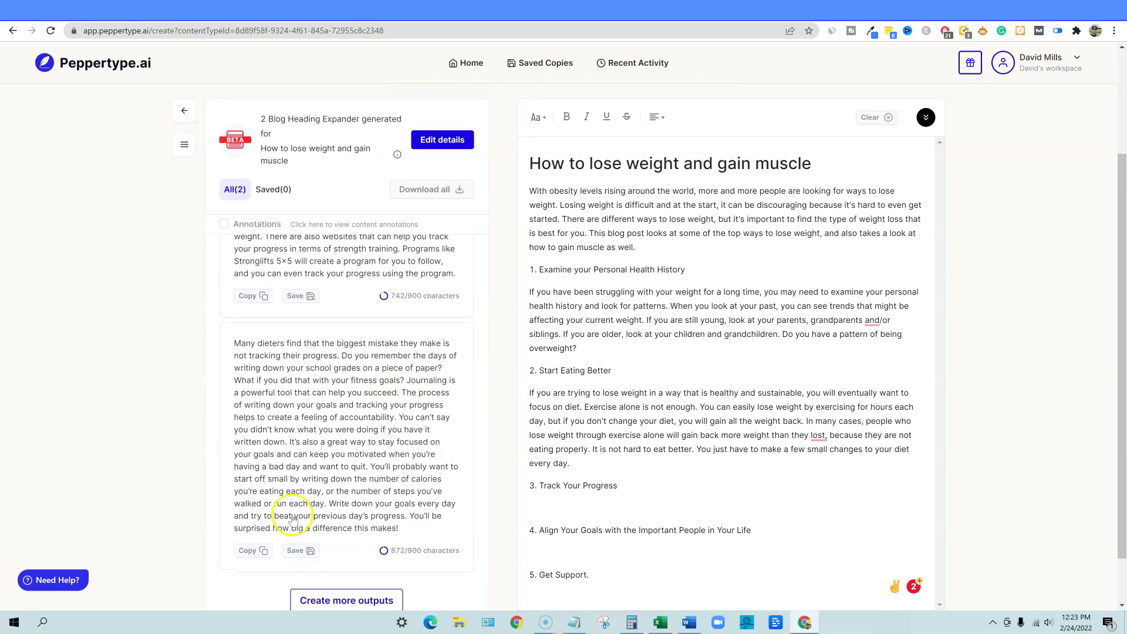
{"action": "left_click", "coordinate": [247, 550]}
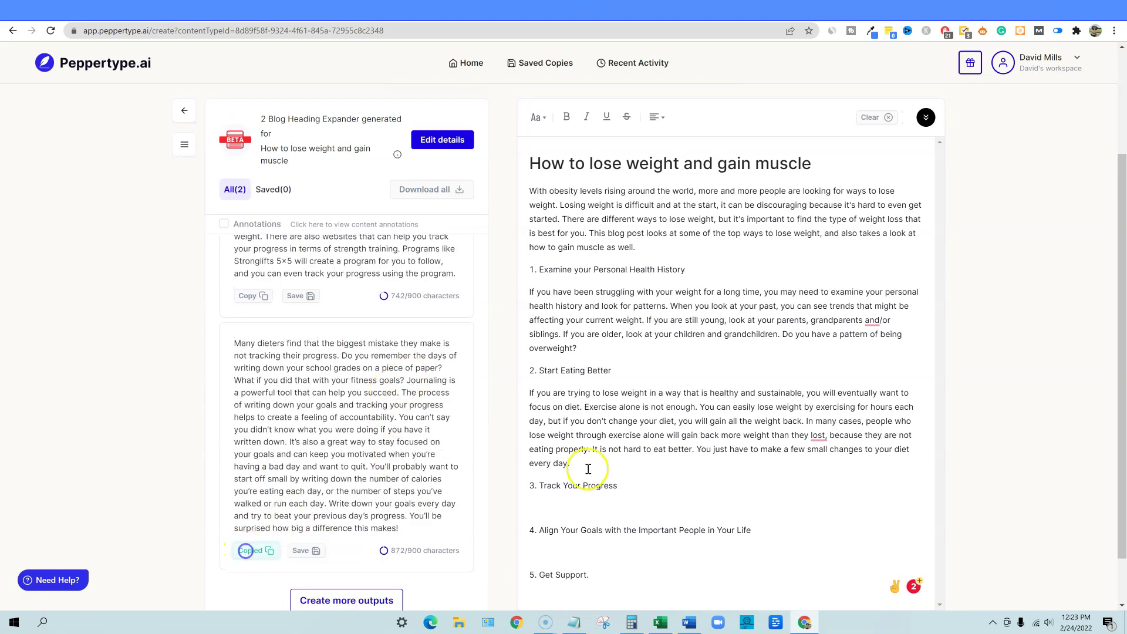
{"action": "left_click", "coordinate": [581, 507]}
{"action": "key", "text": "ctrl+v"}
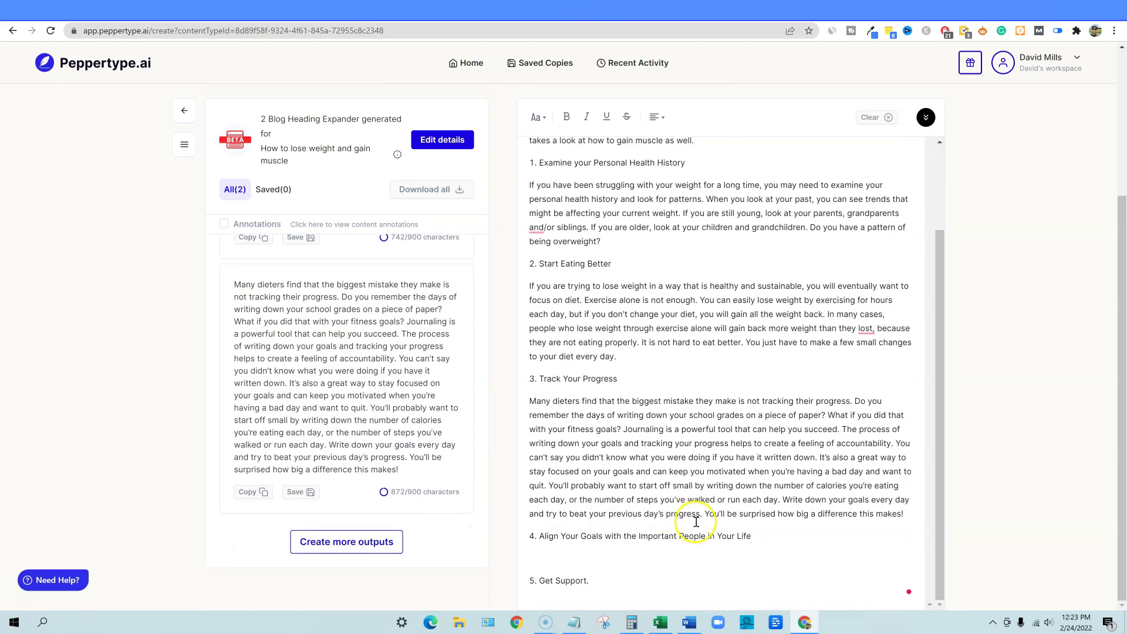
Generate expander content for "4. Align Your Goals with the Important People in Your Life" and place the second paragraph under that heading
{"action": "left_click_drag", "start_coordinate": [770, 535], "coordinate": [514, 544]}
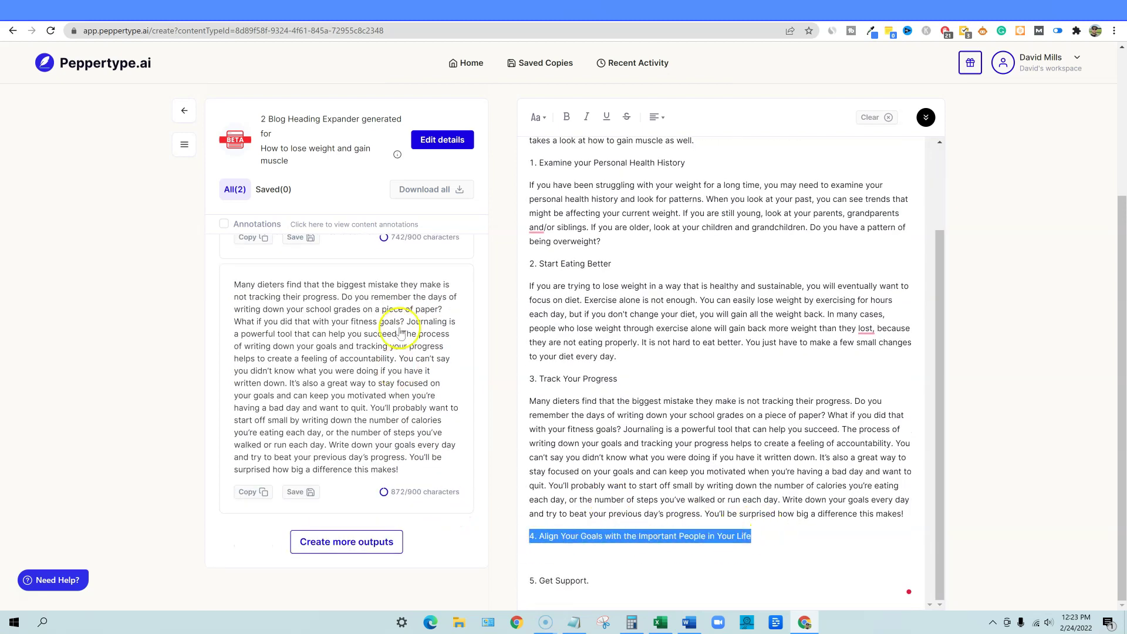
{"action": "left_click", "coordinate": [442, 139]}
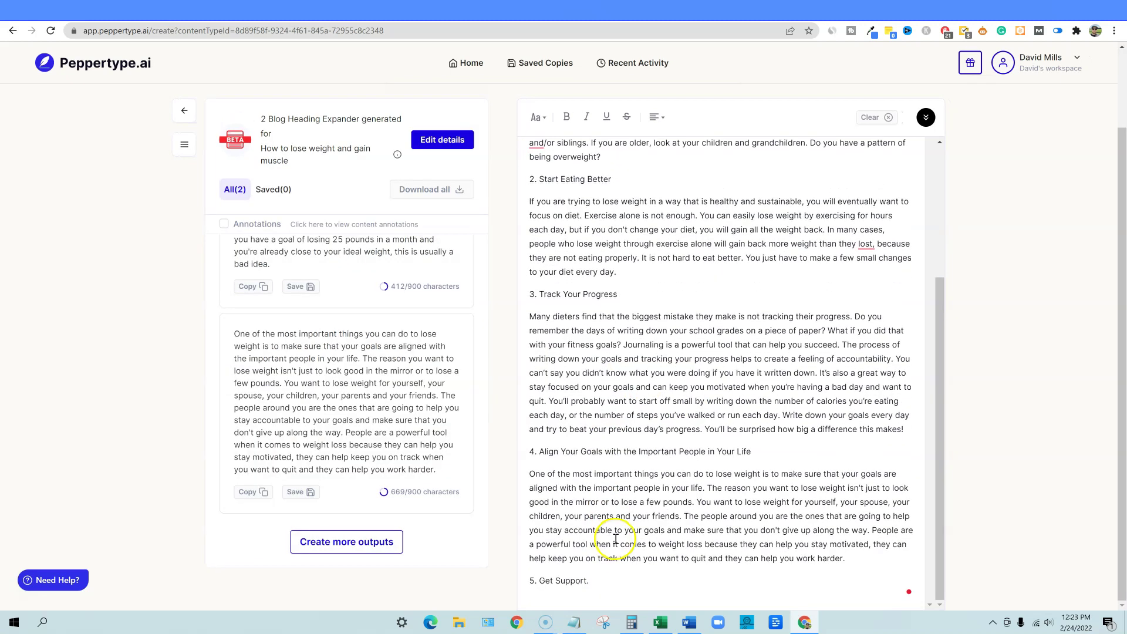
Generate Blog Heading Expander content with the section heading replaced by "5. Get Support.", copied from the note
{"action": "left_click_drag", "start_coordinate": [604, 578], "coordinate": [520, 580]}
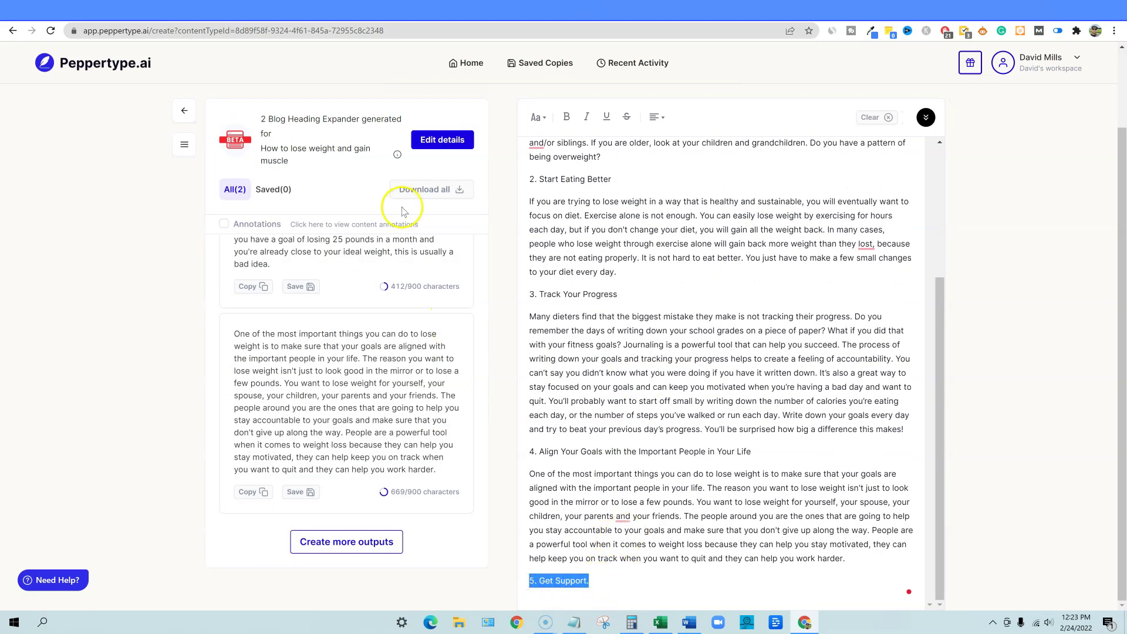
{"action": "left_click", "coordinate": [442, 140]}
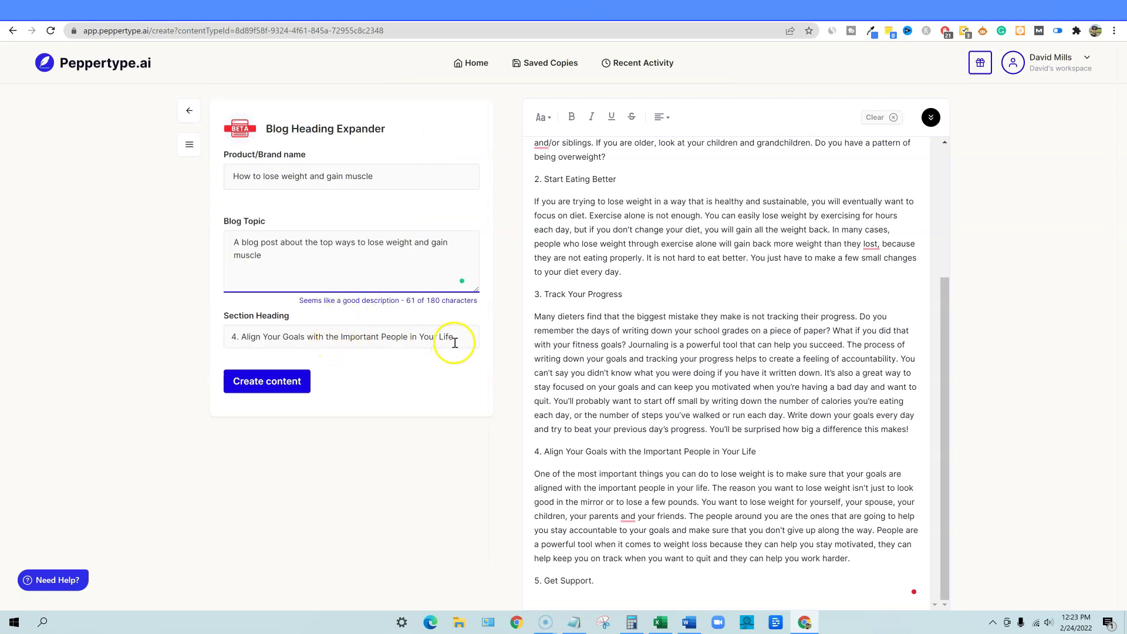
{"action": "left_click_drag", "start_coordinate": [455, 343], "coordinate": [189, 333]}
{"action": "key", "text": "ctrl+v"}
{"action": "left_click", "coordinate": [267, 381]}
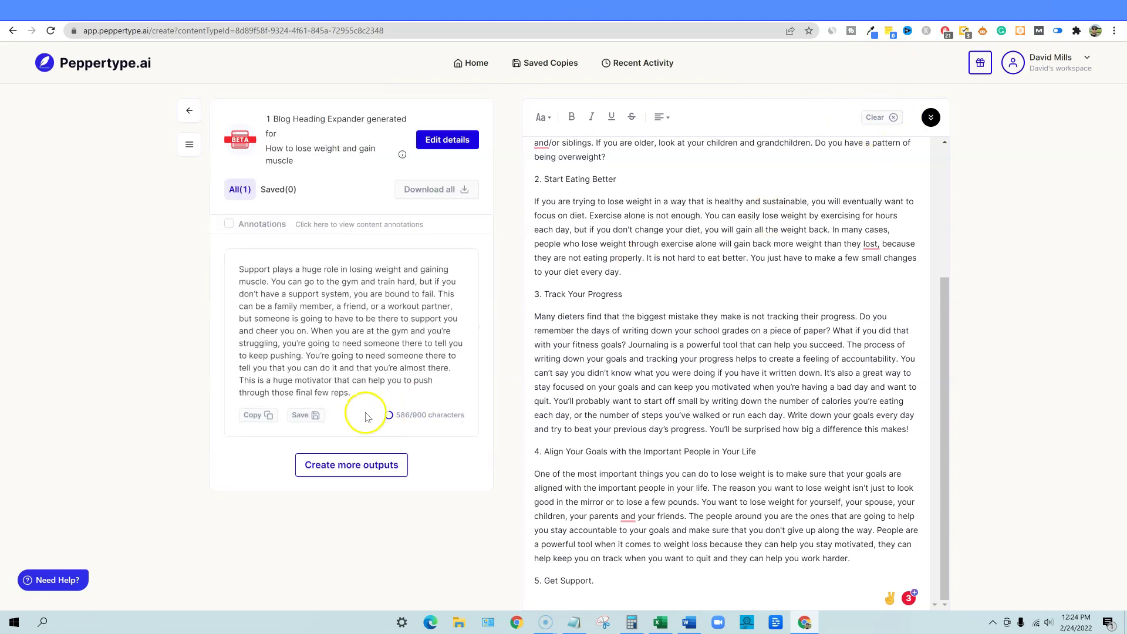
Copy the generated paragraph beginning "Support plays a huge role" and place it on a new line under "5. Get Support." in the note
{"action": "left_click", "coordinate": [622, 579]}
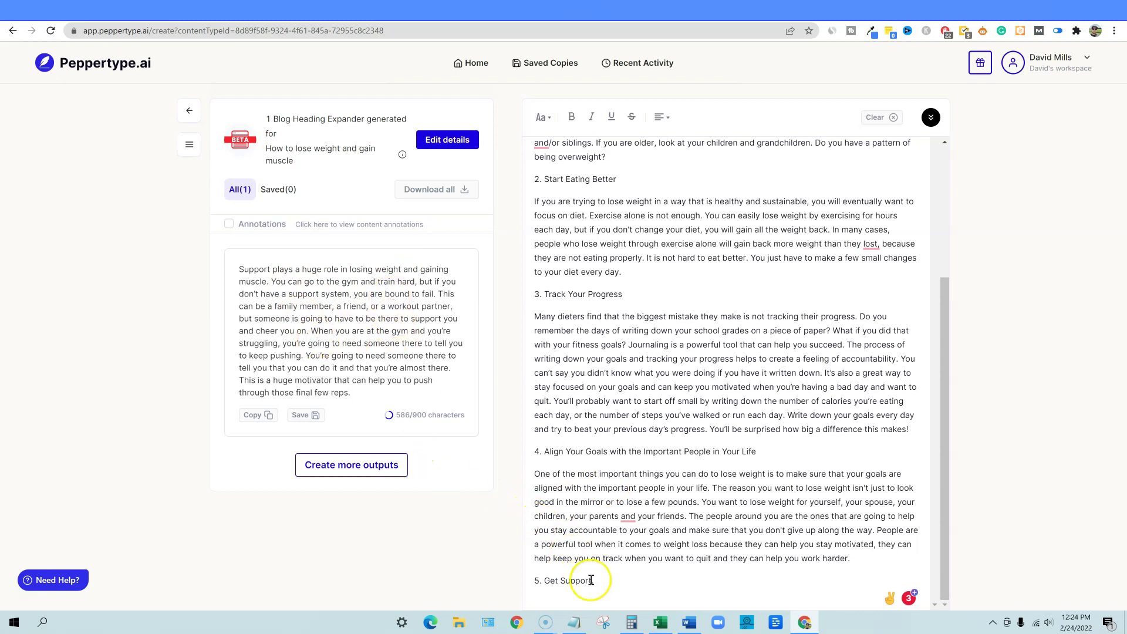
{"action": "key", "text": "BackSpace"}
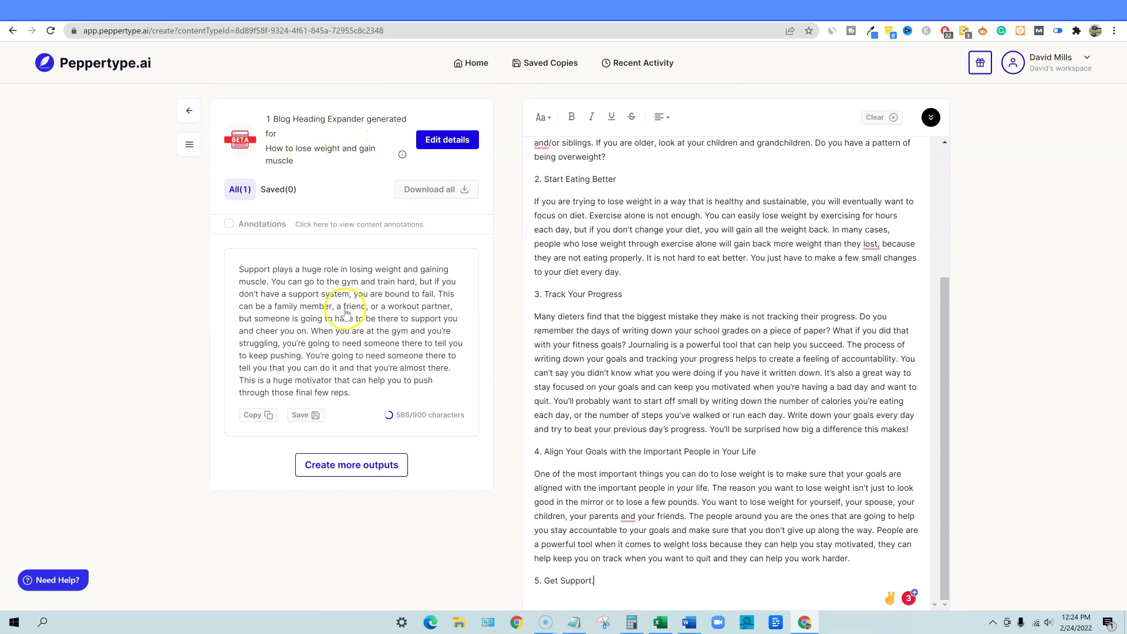
{"action": "left_click", "coordinate": [269, 416]}
{"action": "left_click", "coordinate": [599, 580]}
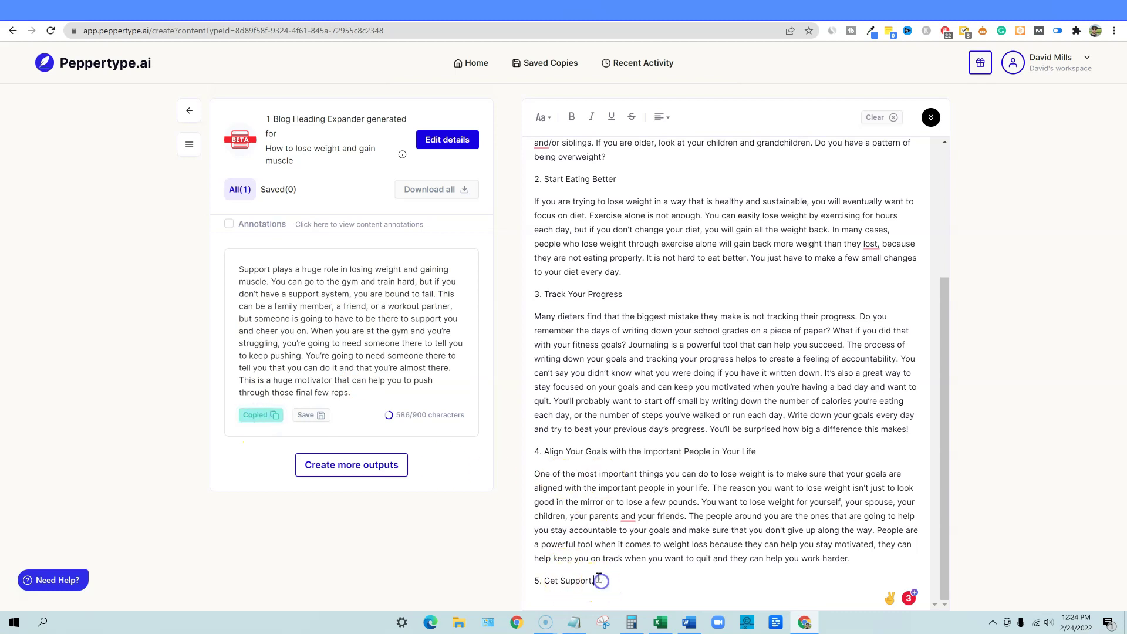
{"action": "key", "text": "Return"}
{"action": "key", "text": "ctrl+v"}
Format all five numbered outline headings in the note as H2, working upward from "5. Get Support."
{"action": "scroll", "coordinate": [667, 544], "scroll_direction": "down", "scroll_amount": 1}
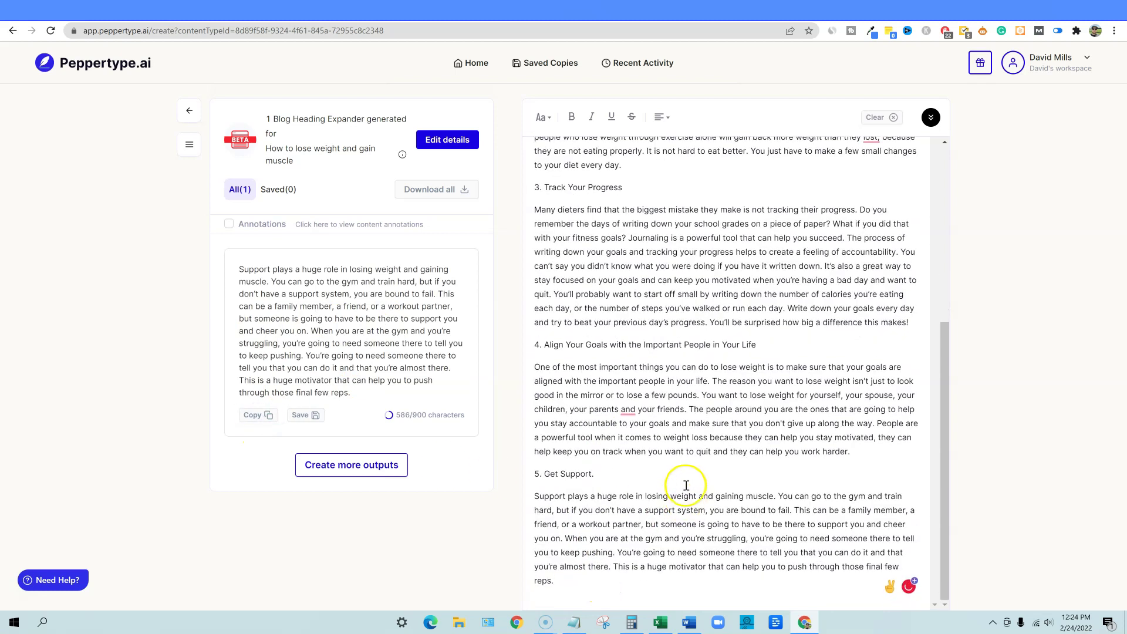
{"action": "left_click", "coordinate": [543, 116]}
{"action": "left_click", "coordinate": [569, 142]}
{"action": "left_click", "coordinate": [776, 341]}
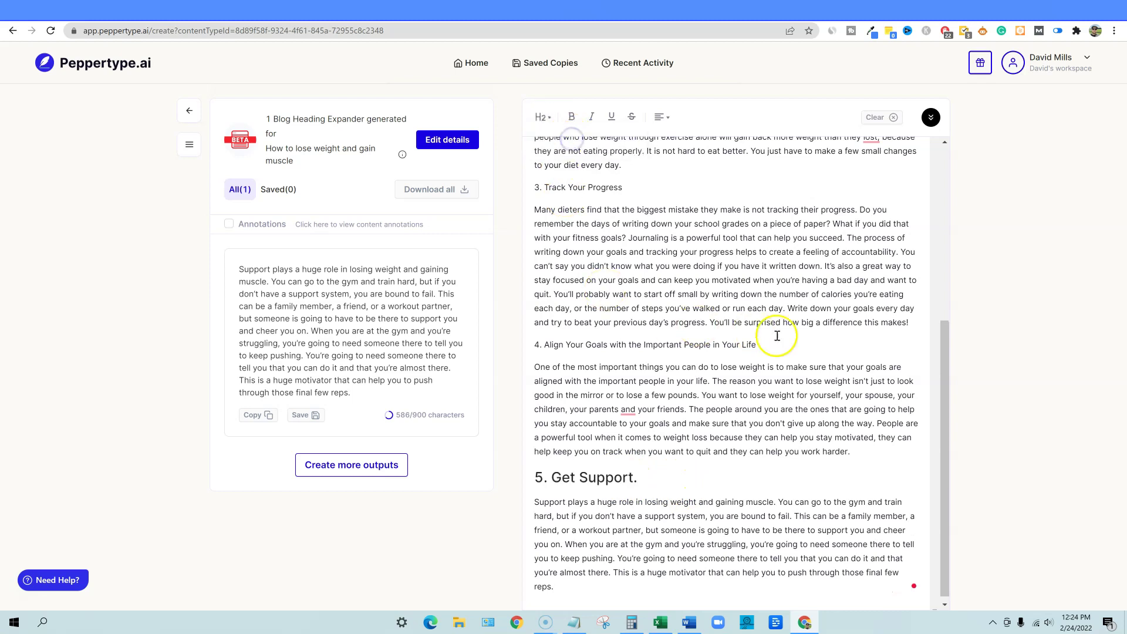
{"action": "left_click", "coordinate": [550, 119]}
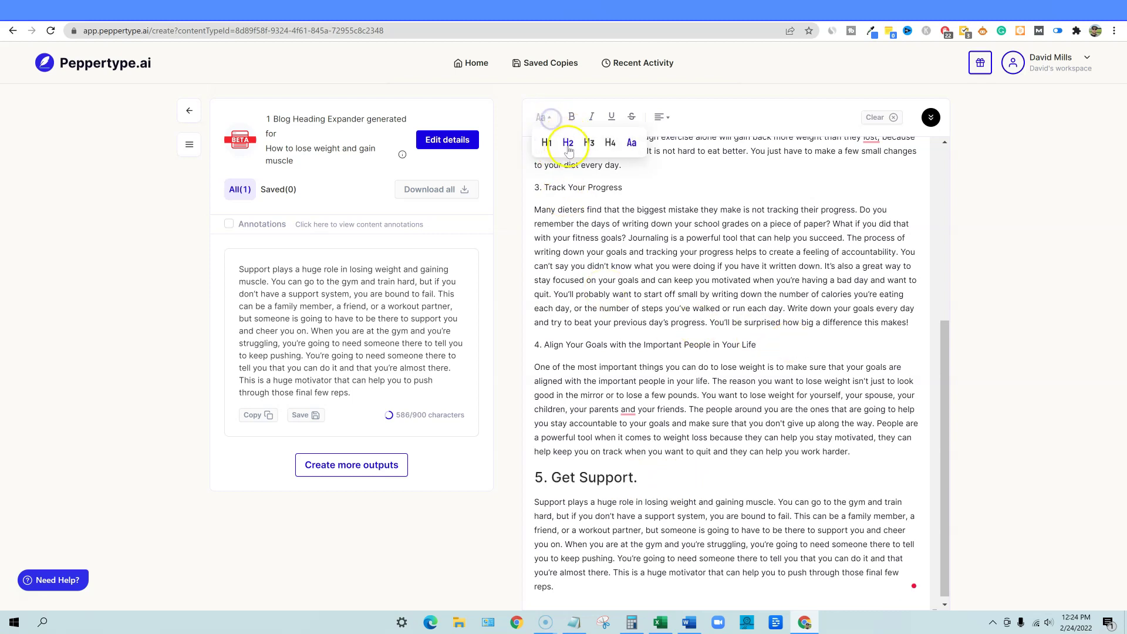
{"action": "left_click", "coordinate": [569, 141]}
{"action": "scroll", "coordinate": [675, 293], "scroll_direction": "up", "scroll_amount": 6}
{"action": "left_click", "coordinate": [685, 250]}
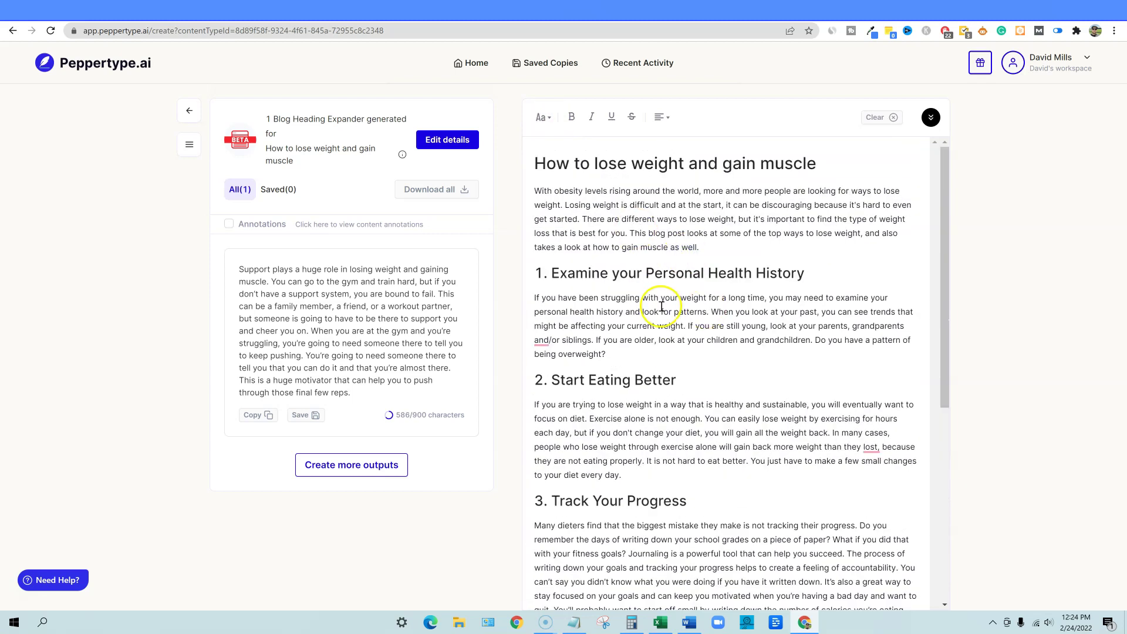
Generate Blog Conclusion content with the blog topic "A blog post about the top ways to lose weight and gain muscle" and no call to action
{"action": "scroll", "coordinate": [669, 323], "scroll_direction": "down", "scroll_amount": 5}
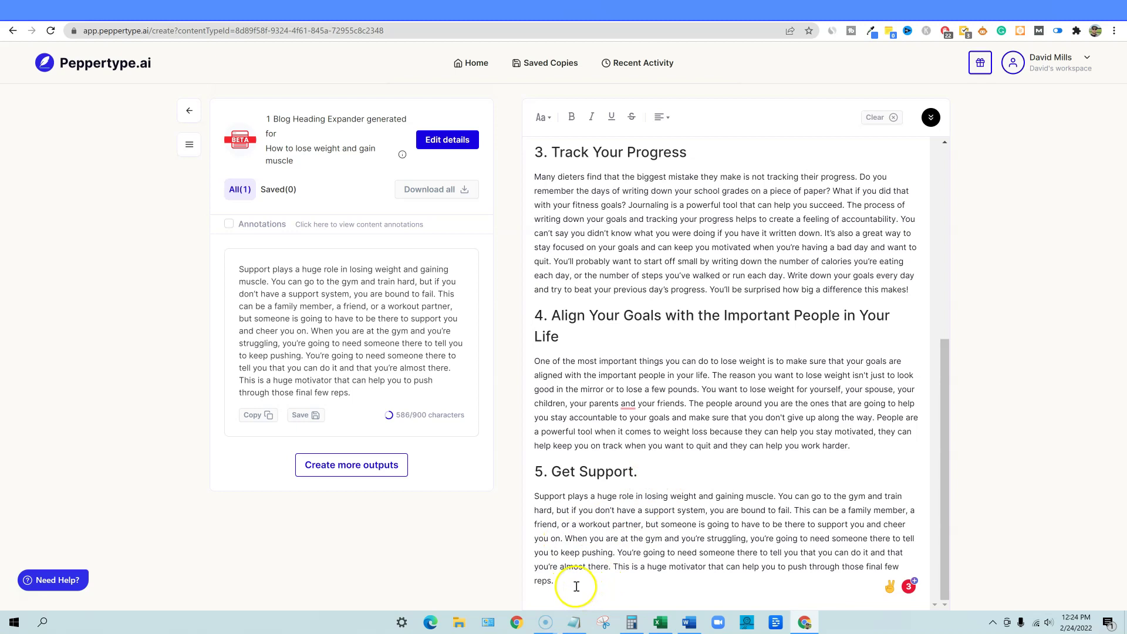
{"action": "left_click", "coordinate": [190, 144]}
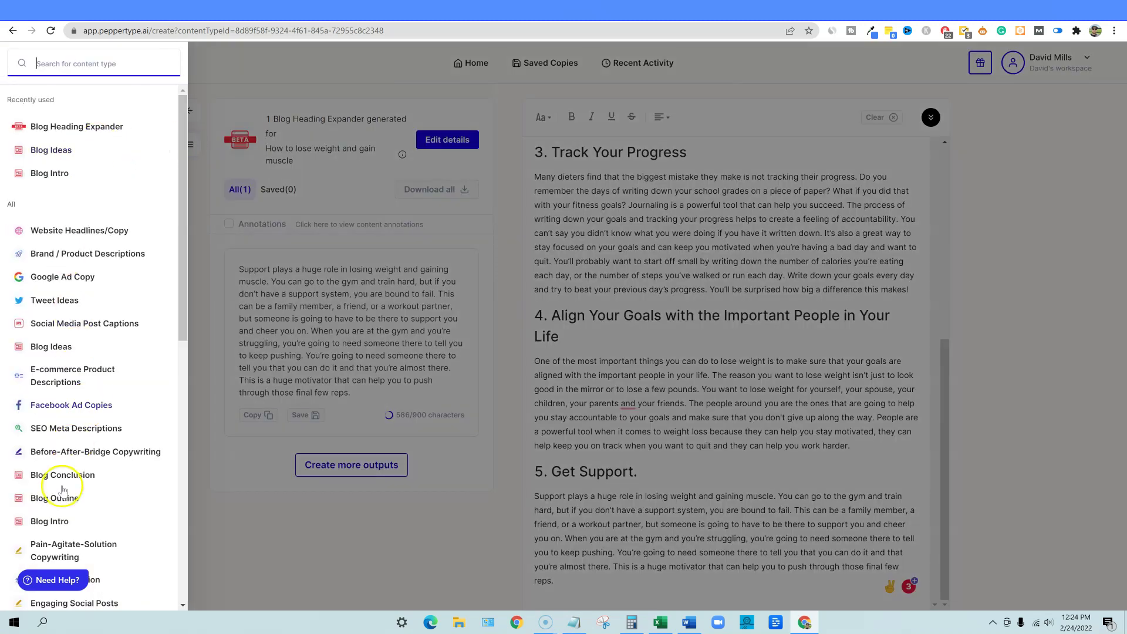
{"action": "left_click", "coordinate": [87, 476]}
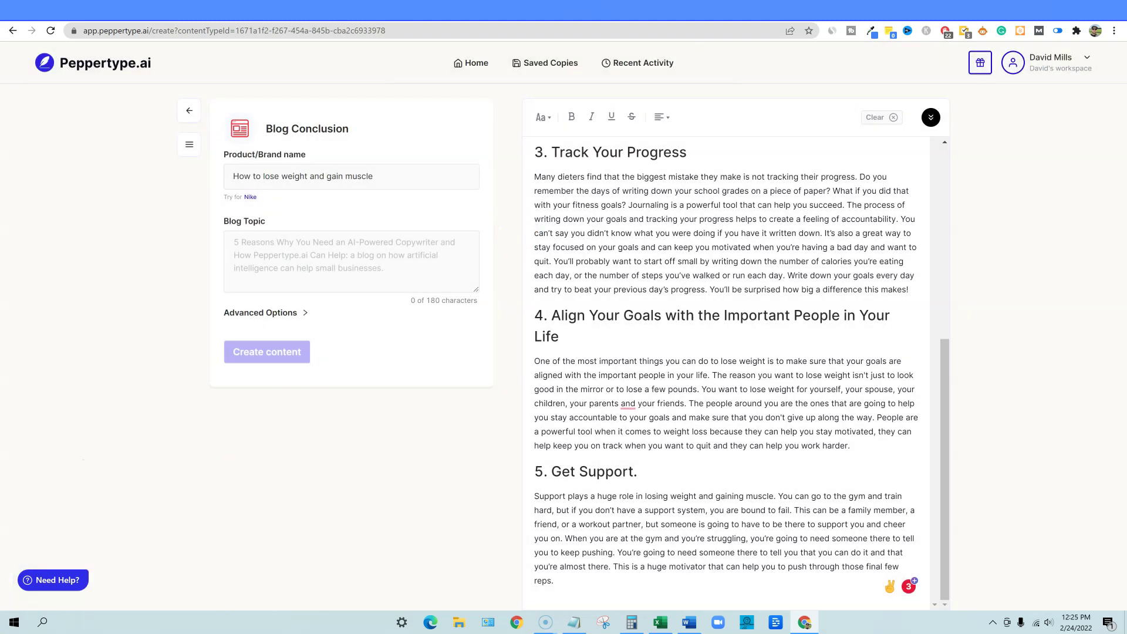
{"action": "left_click", "coordinate": [690, 622]}
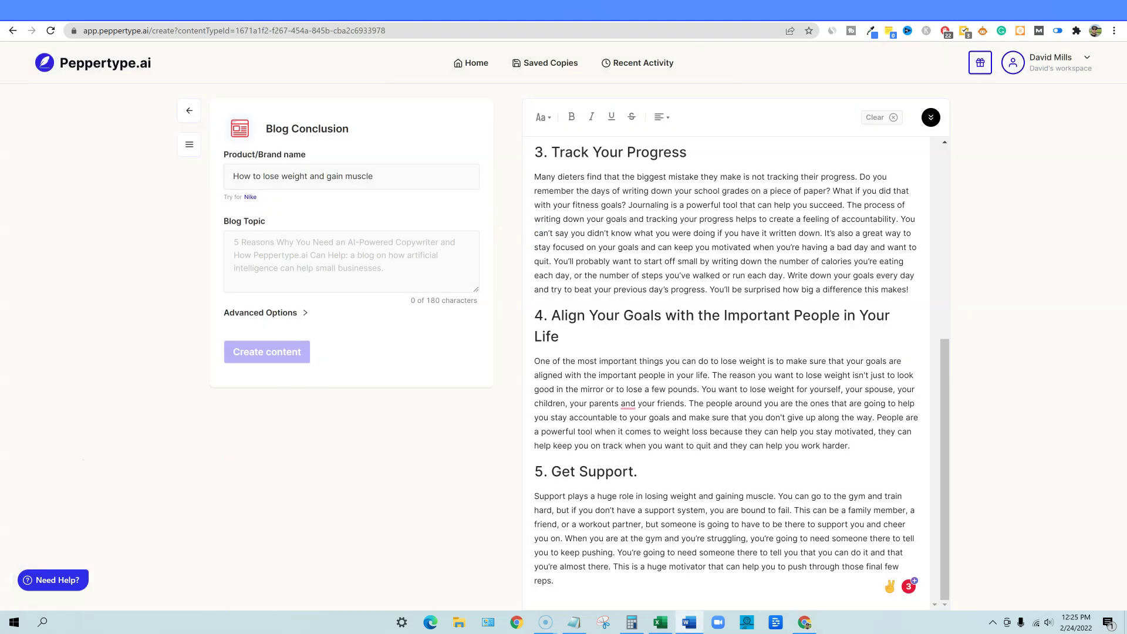
{"action": "left_click", "coordinate": [310, 255]}
{"action": "key", "text": "ctrl+v"}
{"action": "left_click", "coordinate": [275, 317]}
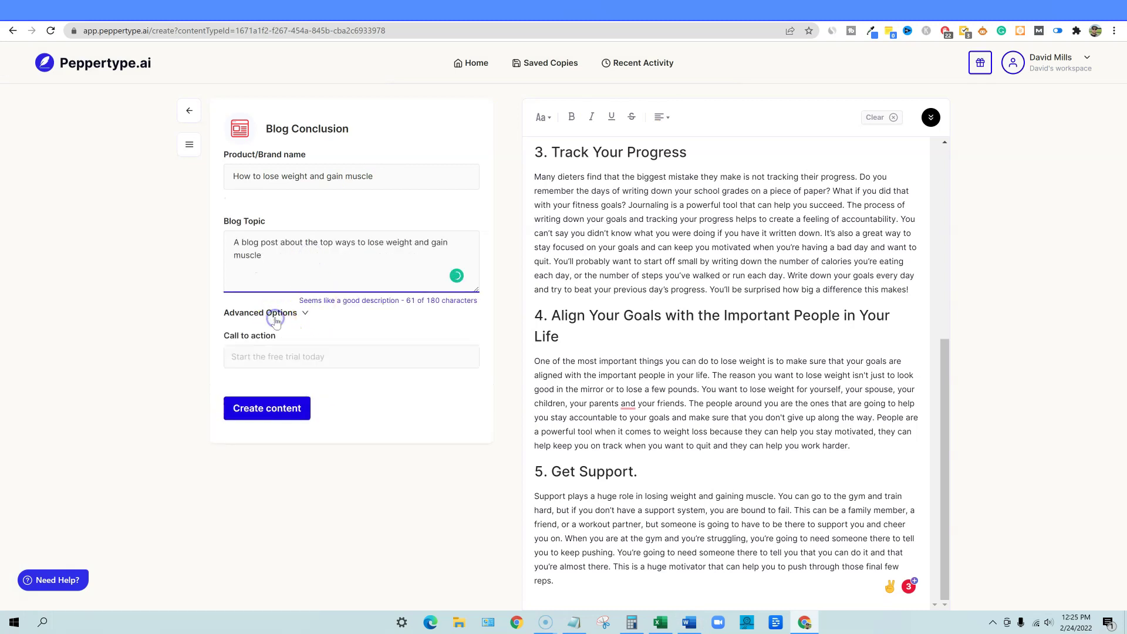
{"action": "left_click", "coordinate": [274, 317]}
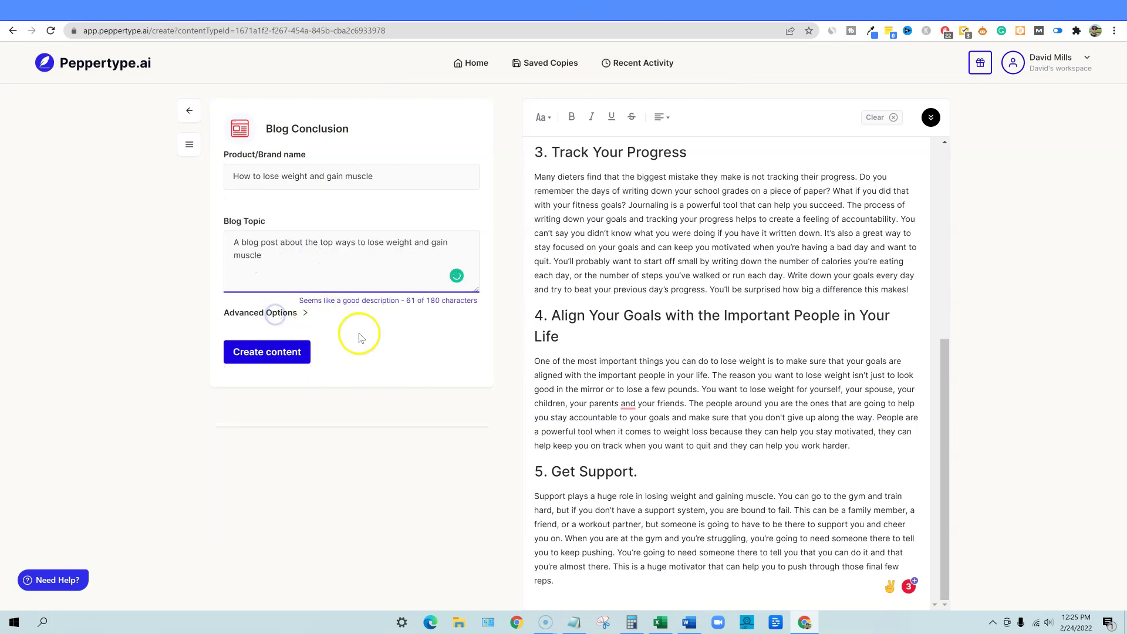
{"action": "left_click", "coordinate": [280, 360]}
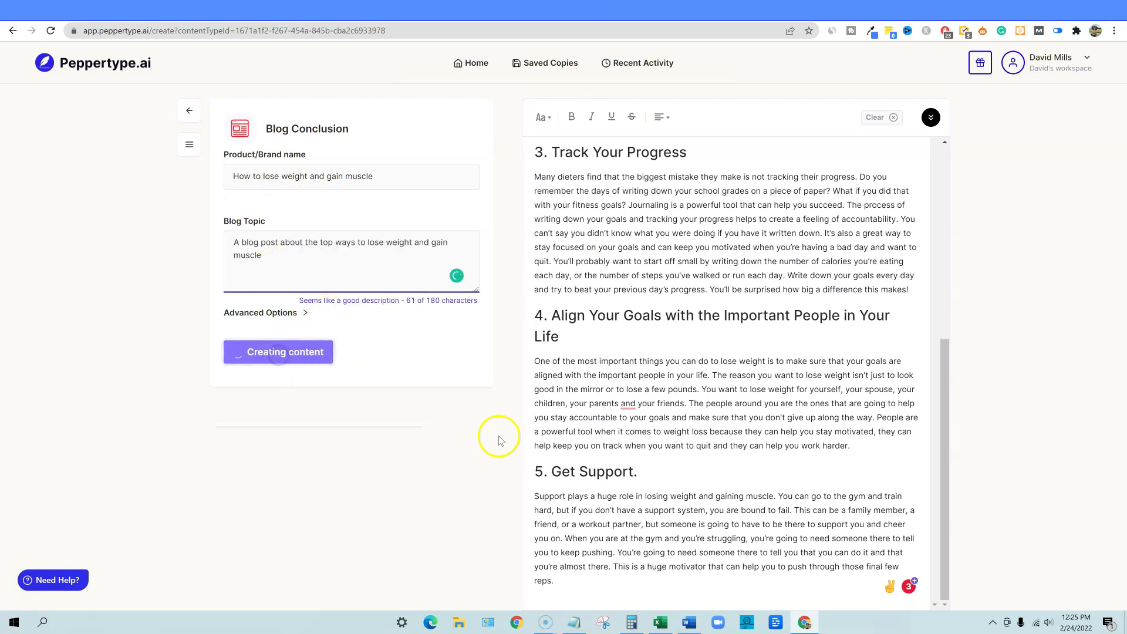
Add a "Conclusion" line at the end of the note and place the third generated conclusion, beginning "We hope that you enjoyed our post", below it
{"action": "left_click", "coordinate": [592, 582]}
{"action": "key", "text": "Return"}
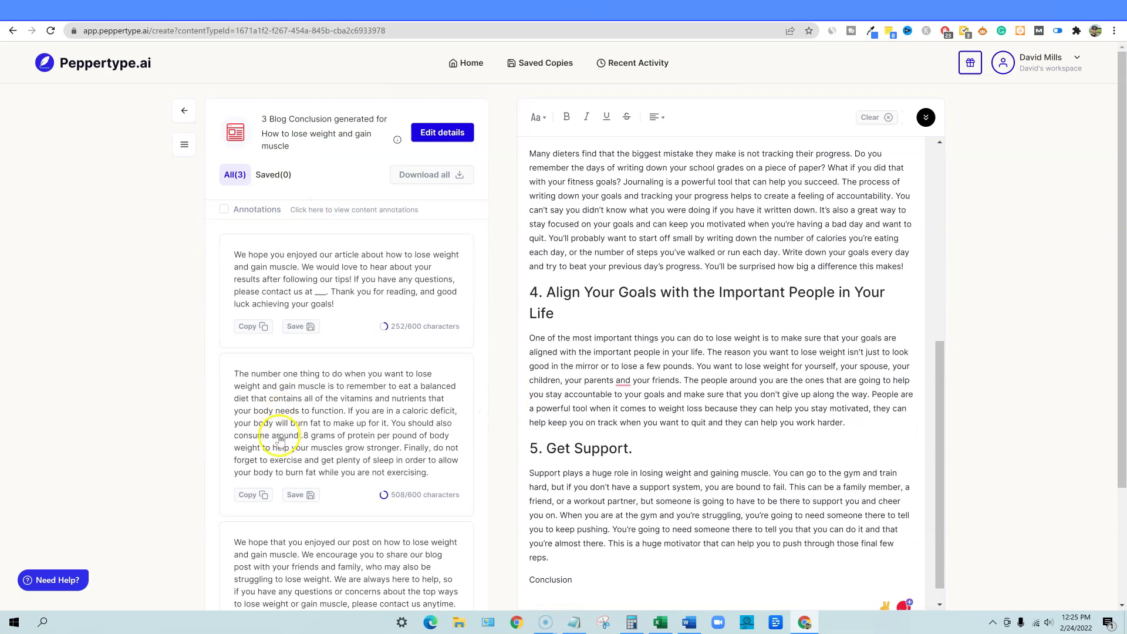
{"action": "scroll", "coordinate": [351, 457], "scroll_direction": "down", "scroll_amount": 3}
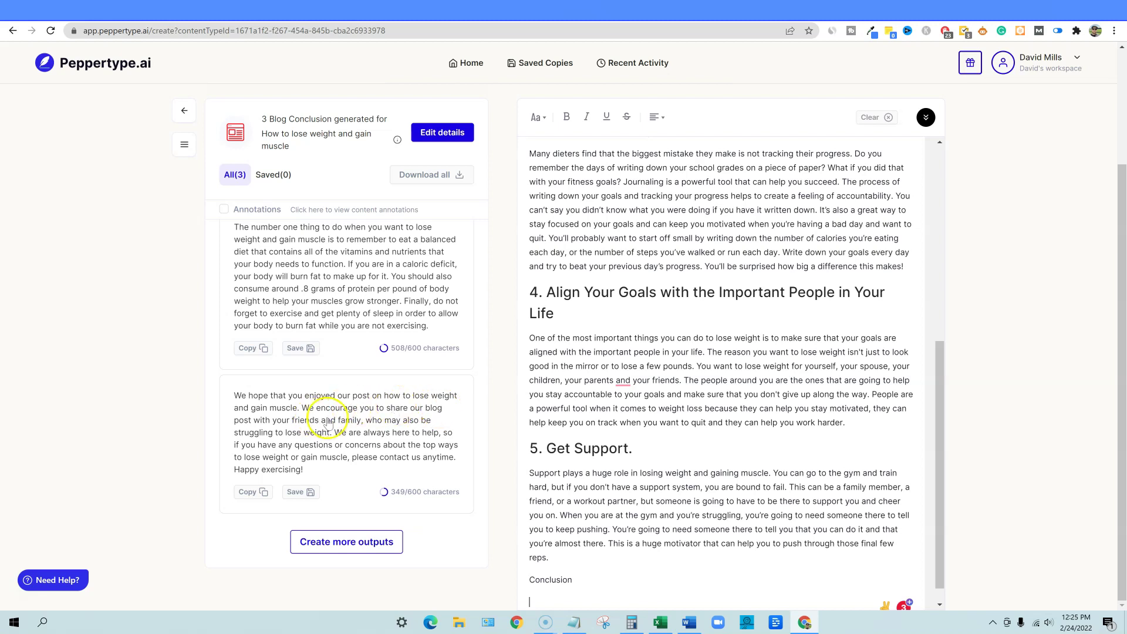
{"action": "left_click", "coordinate": [256, 492]}
{"action": "left_click", "coordinate": [539, 593]}
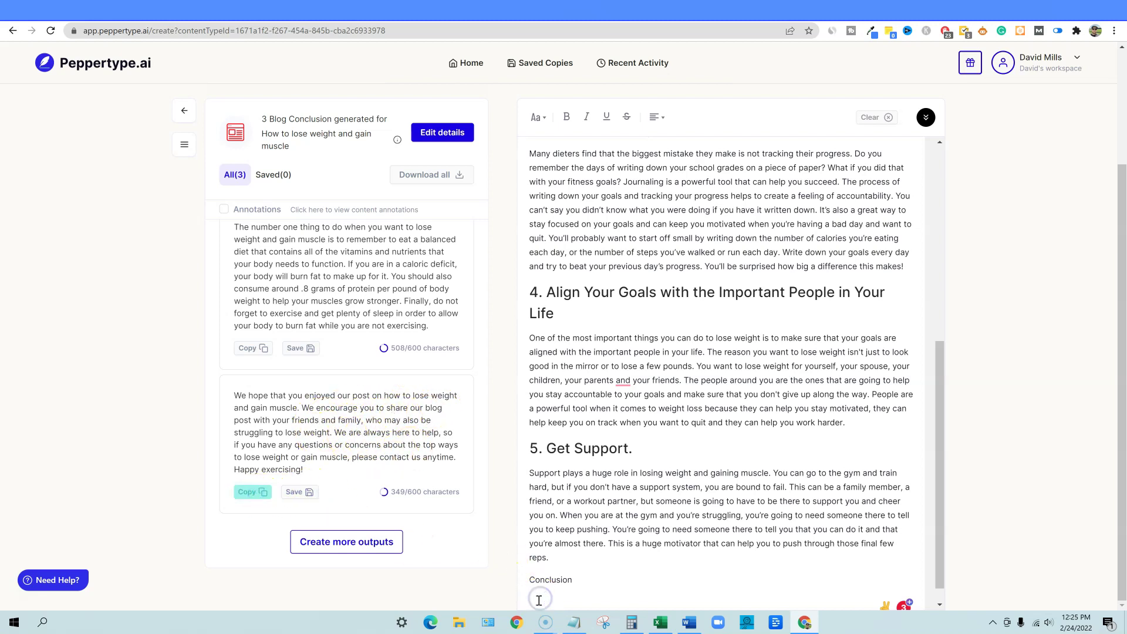
{"action": "key", "text": "ctrl+v"}
Format the "Conclusion" line in the note as an H2 heading
{"action": "left_click", "coordinate": [598, 539]}
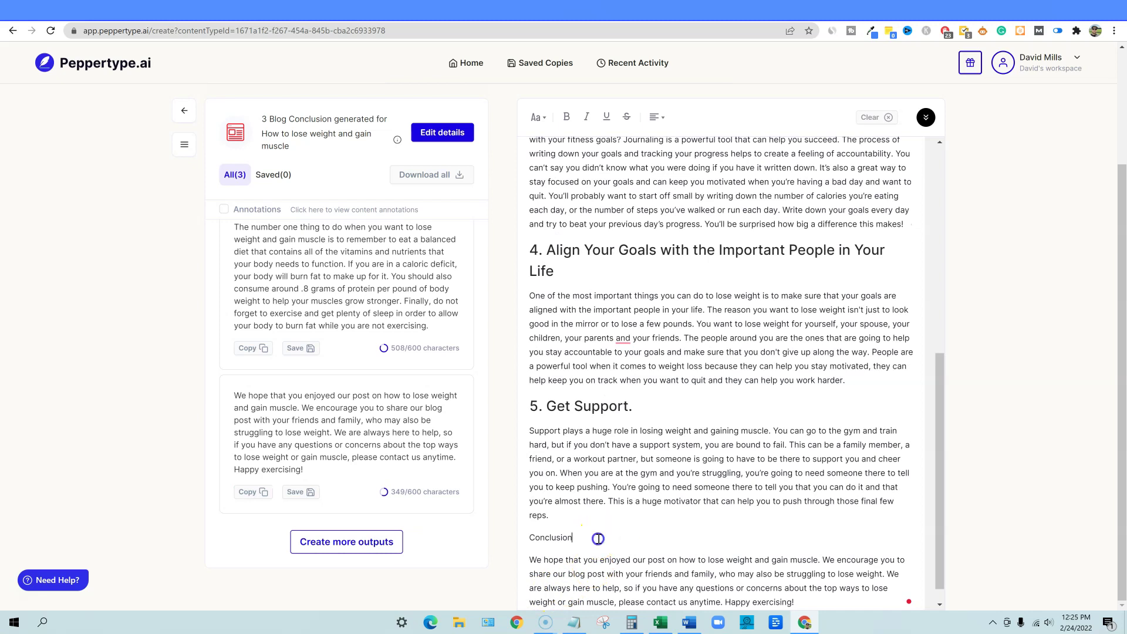
{"action": "left_click", "coordinate": [537, 117]}
{"action": "left_click", "coordinate": [561, 142]}
Copy the entire note into WordCounter in a new browser tab to check its word count, and return to Peppertype
{"action": "scroll", "coordinate": [650, 353], "scroll_direction": "up", "scroll_amount": 7}
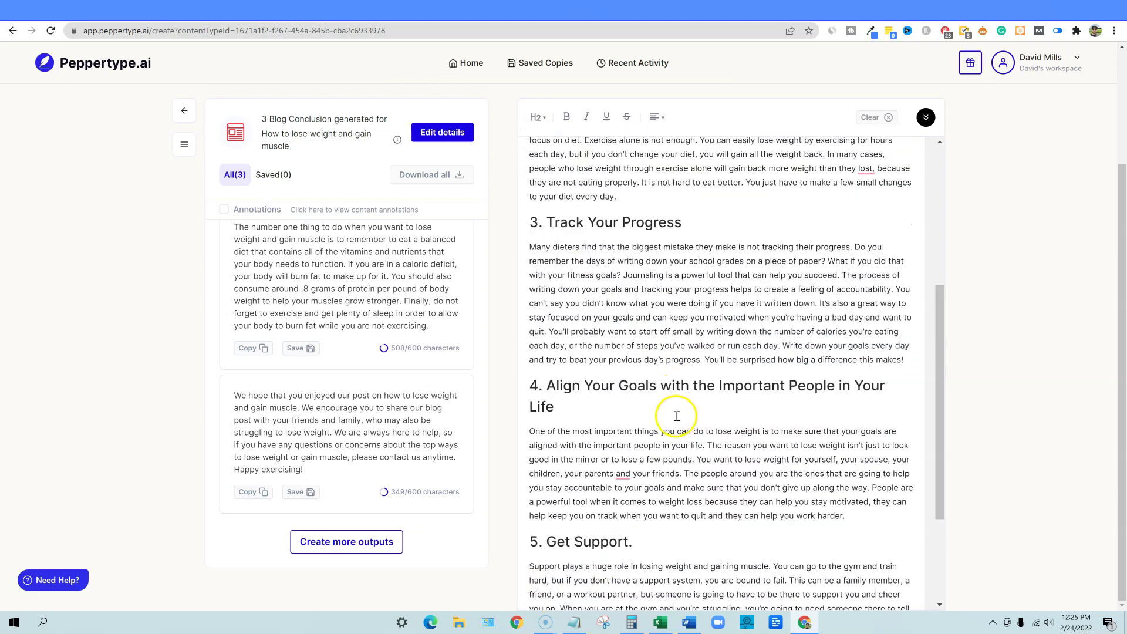
{"action": "key", "text": "ctrl+a"}
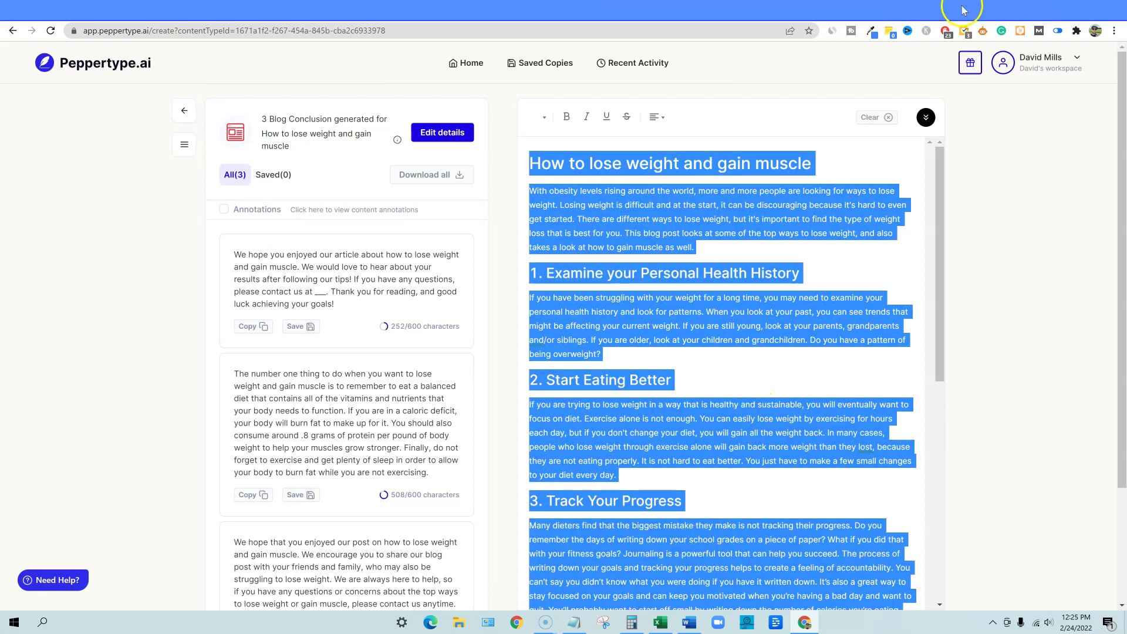
{"action": "key", "text": "ctrl+t"}
{"action": "type", "text": "word counter"}
{"action": "key", "text": "Return"}
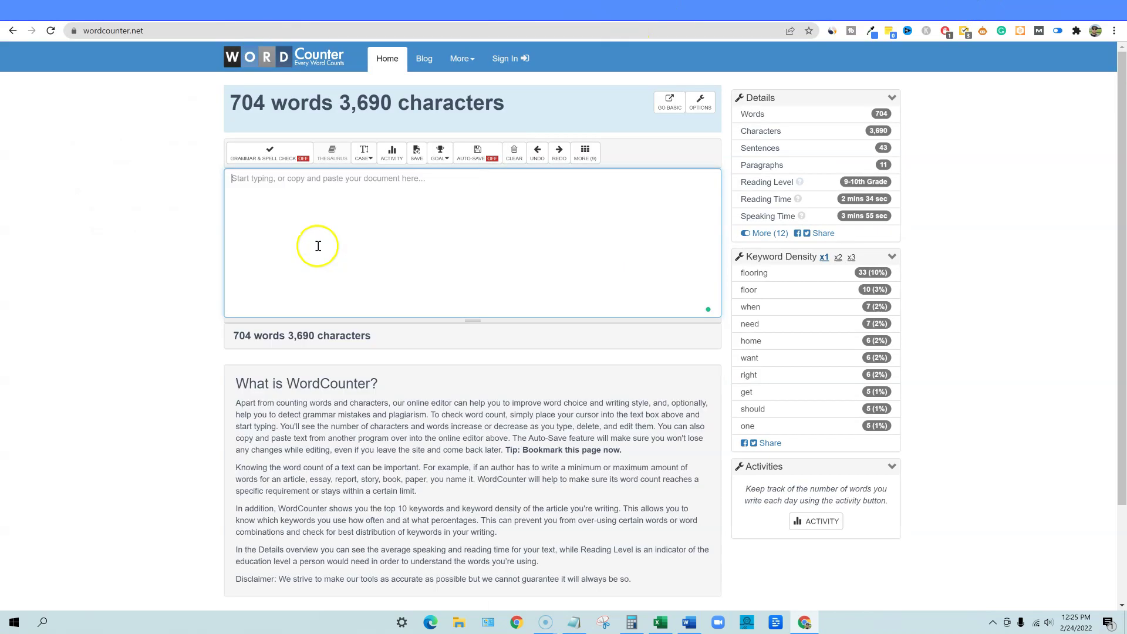
{"action": "key", "text": "ctrl+v"}
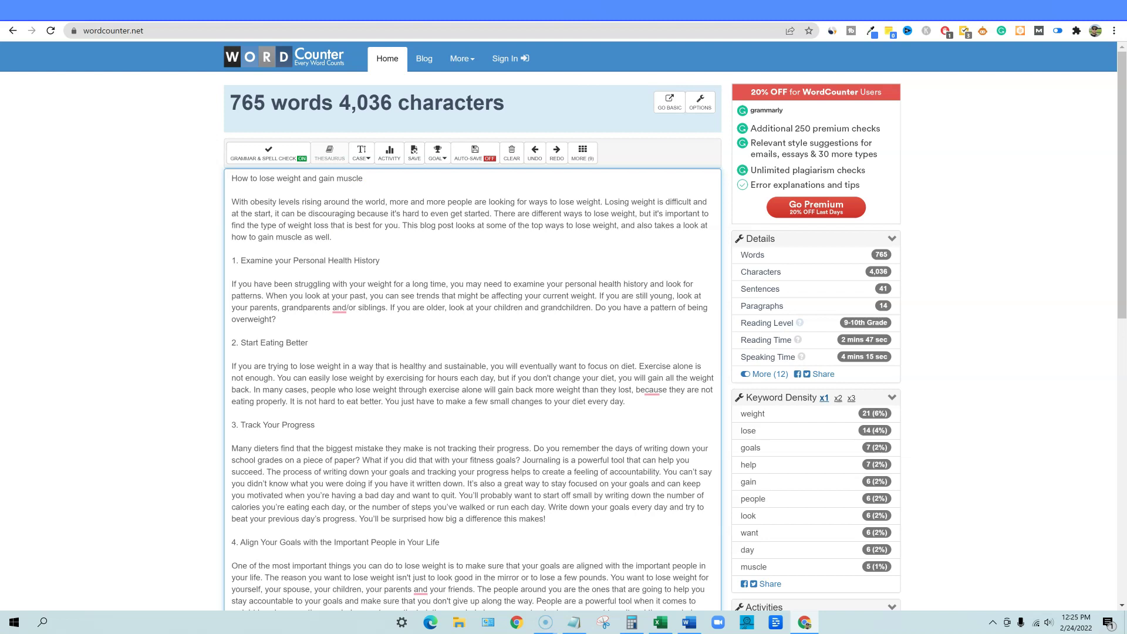
{"action": "left_click", "coordinate": [674, 13]}
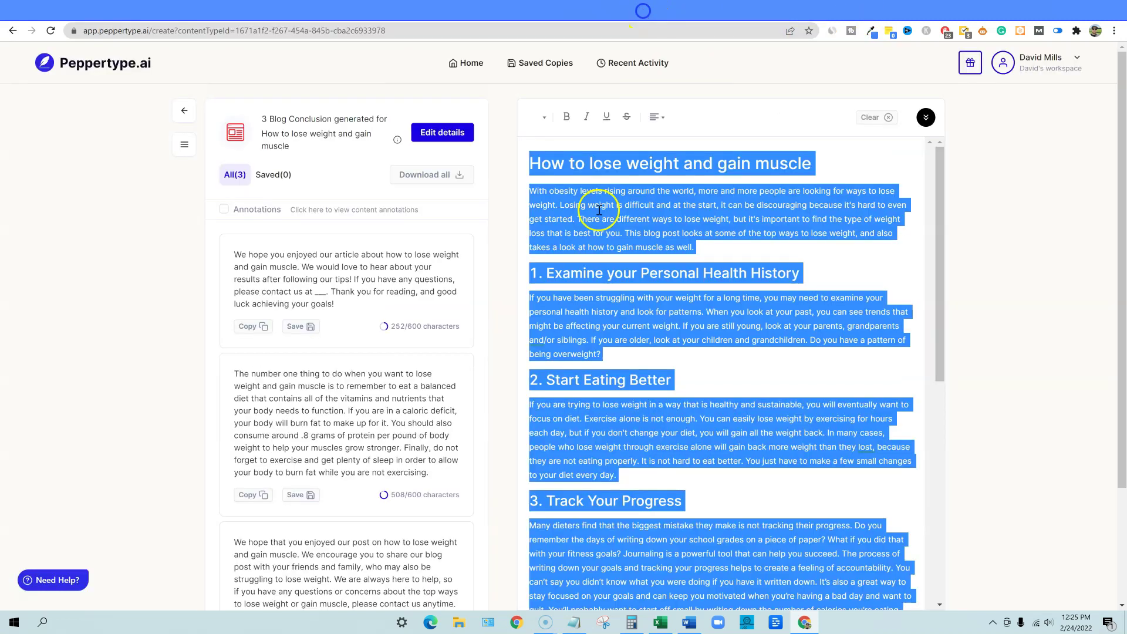
Switch to WordHero, clear the writing-tool search, and open the editor
{"action": "left_click", "coordinate": [650, 268]}
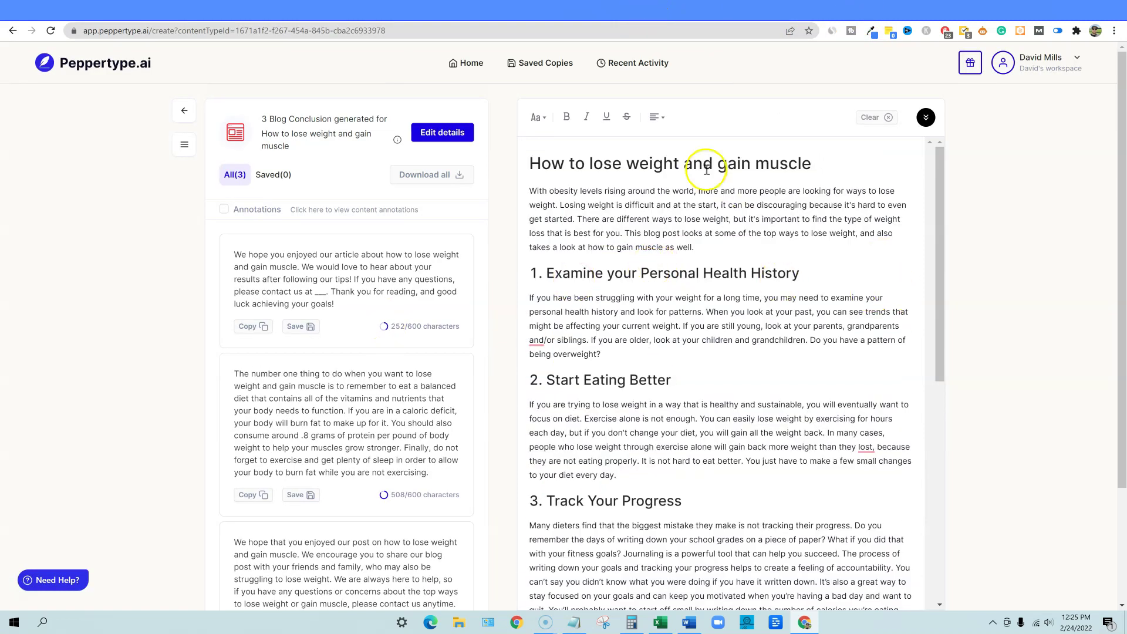
{"action": "left_click", "coordinate": [699, 10]}
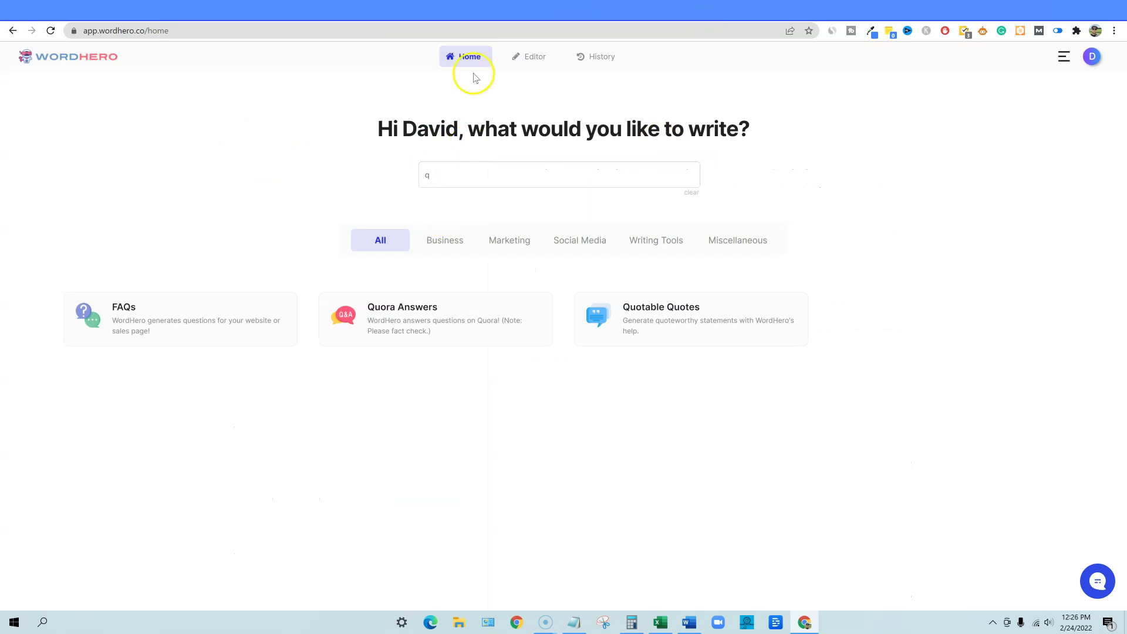
{"action": "left_click_drag", "start_coordinate": [453, 166], "coordinate": [413, 184]}
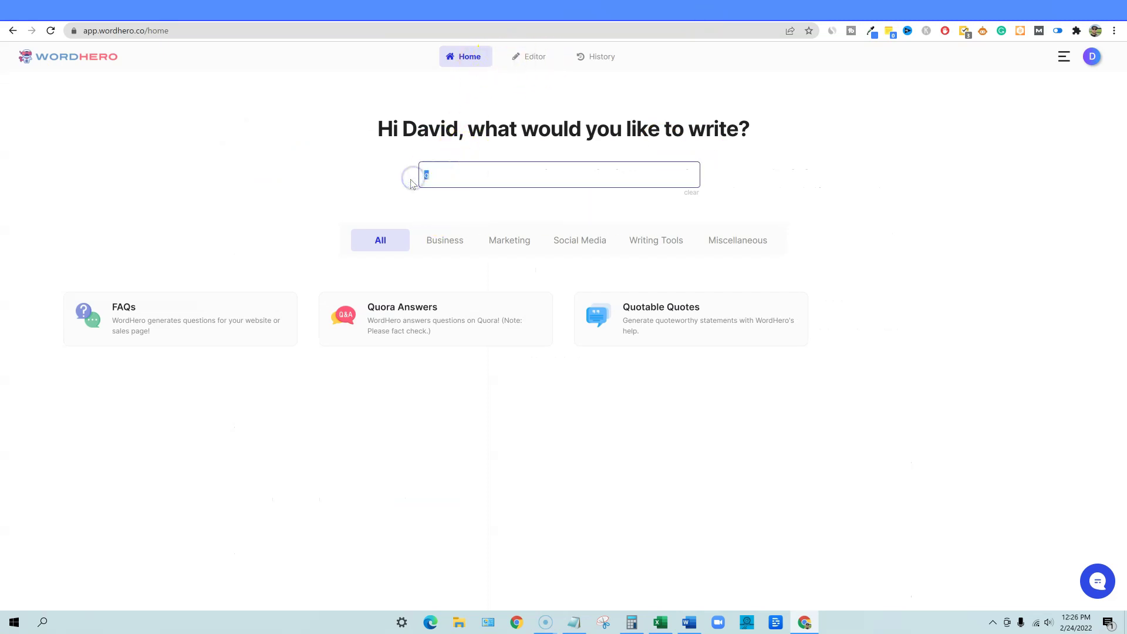
{"action": "key", "text": "BackSpace"}
{"action": "left_click", "coordinate": [535, 57]}
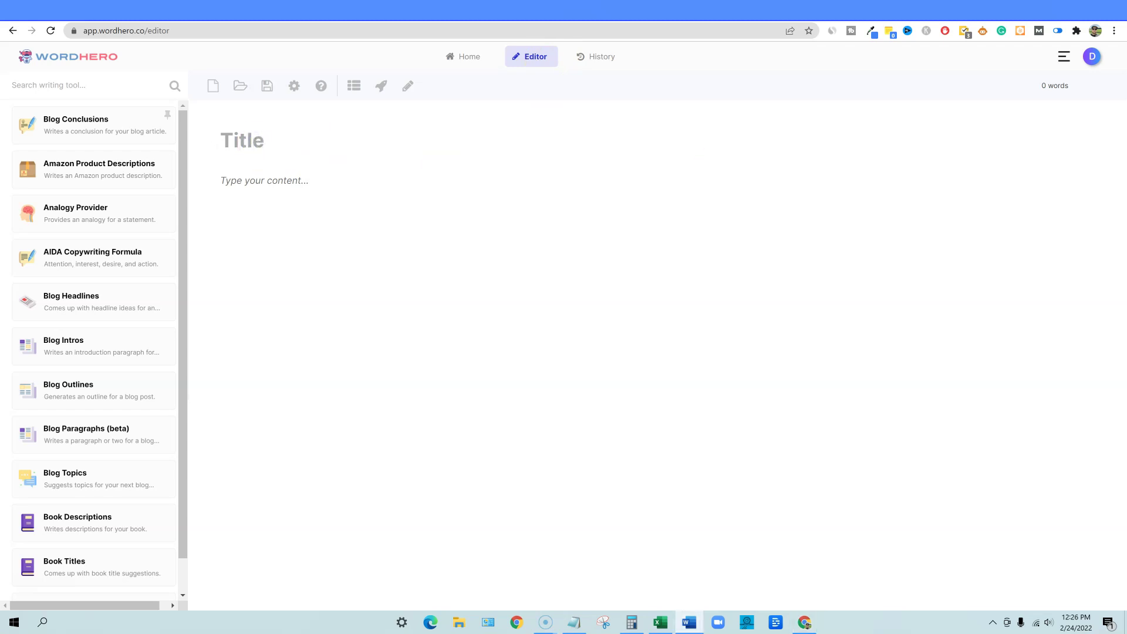
Title the document "How to lose weight and gain muscle" and generate an introductory paragraph from that title
{"action": "key", "text": "ctrl+v"}
{"action": "key", "text": "BackSpace"}
{"action": "type", "text": "H"}
{"action": "left_click_drag", "start_coordinate": [574, 144], "coordinate": [207, 136]}
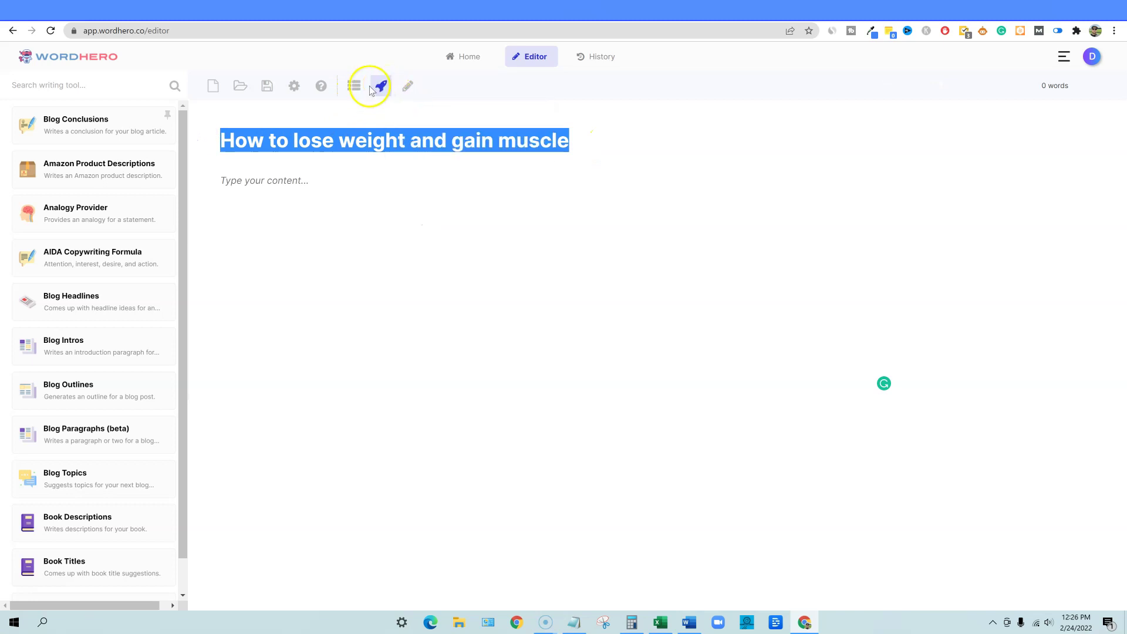
{"action": "left_click", "coordinate": [381, 86]}
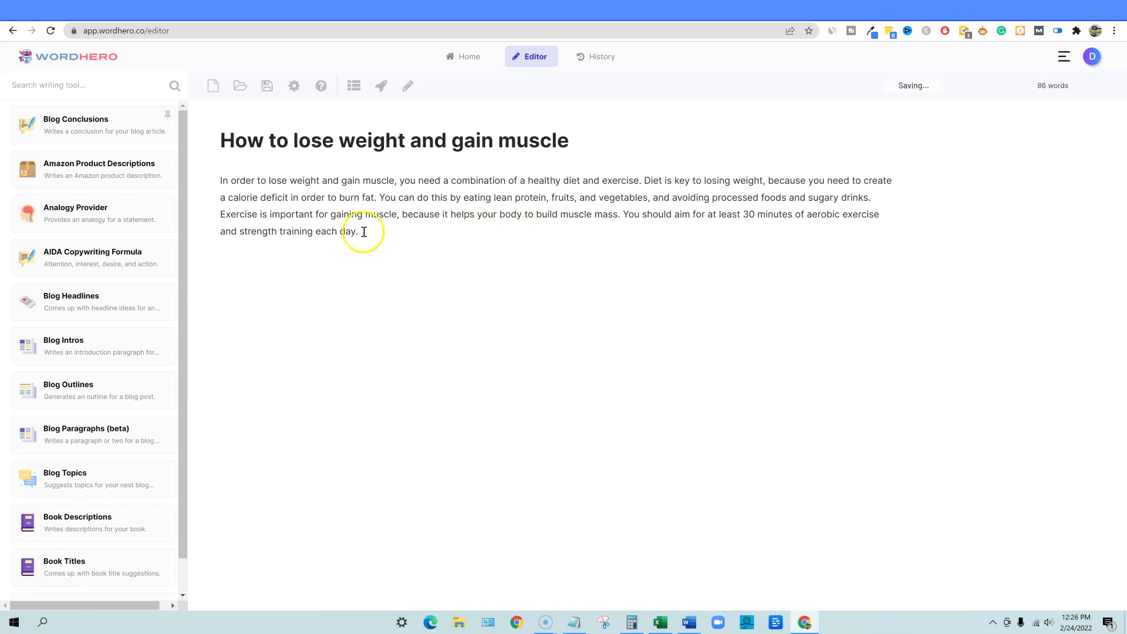
{"action": "left_click", "coordinate": [236, 215]}
{"action": "left_click_drag", "start_coordinate": [236, 215], "coordinate": [328, 215]}
{"action": "left_click_drag", "start_coordinate": [634, 182], "coordinate": [711, 181]}
{"action": "left_click", "coordinate": [417, 232]}
{"action": "left_click", "coordinate": [366, 235]}
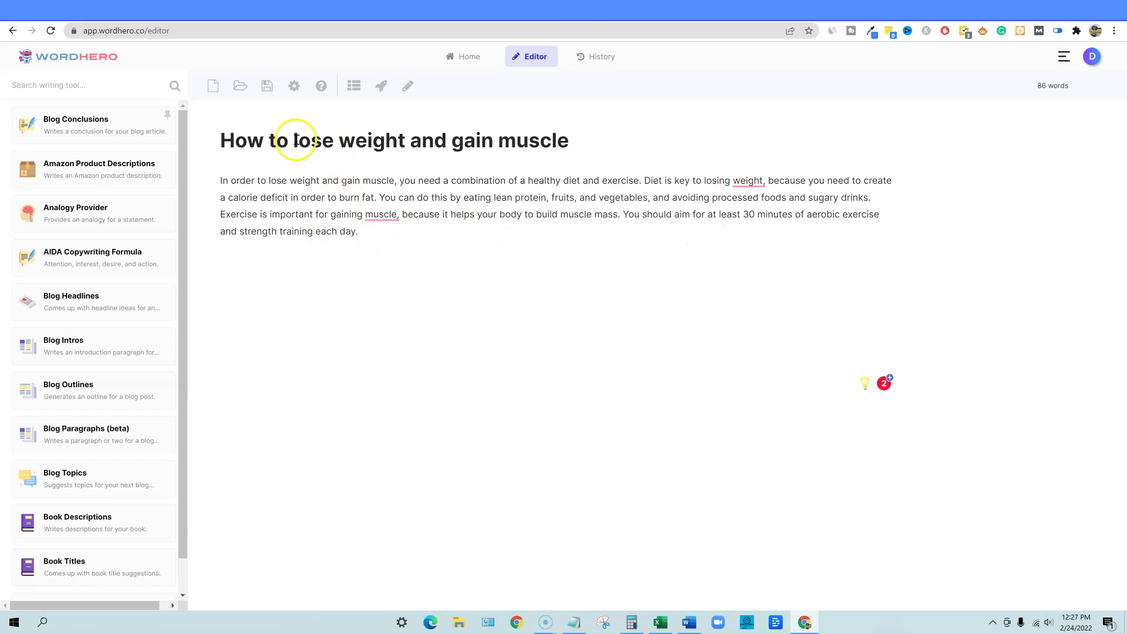
Generate a Blog Outline for the topic "How to lose weight and gain muscle" and insert all its sections below the introduction
{"action": "left_click", "coordinate": [371, 231]}
{"action": "left_click_drag", "start_coordinate": [572, 141], "coordinate": [215, 141]}
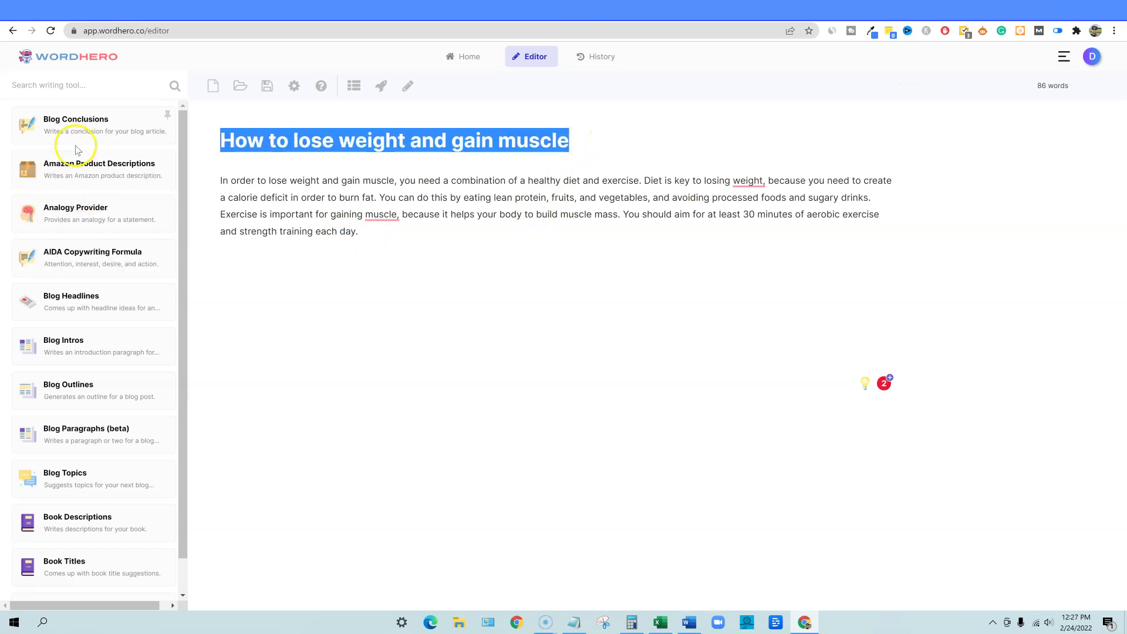
{"action": "left_click", "coordinate": [91, 392]}
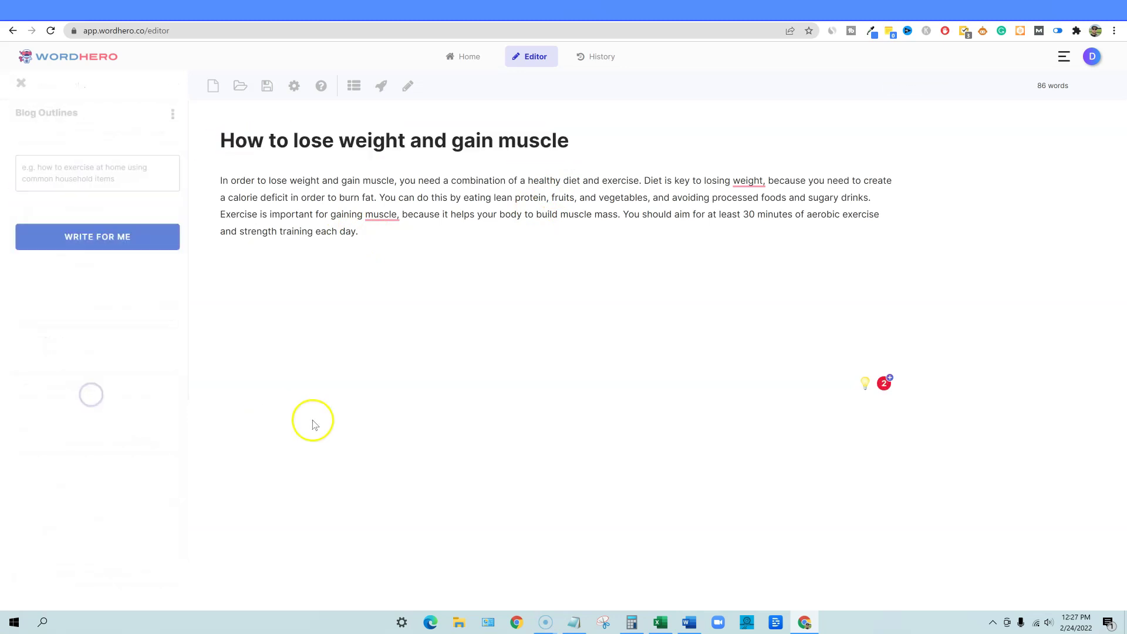
{"action": "left_click", "coordinate": [91, 176]}
{"action": "key", "text": "ctrl+v"}
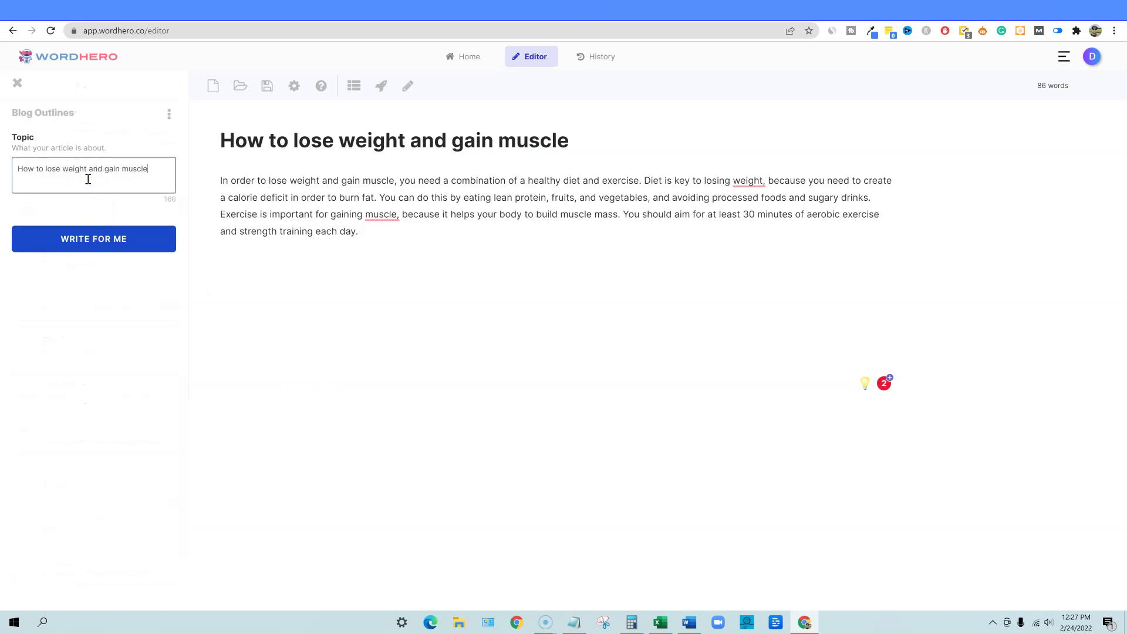
{"action": "left_click", "coordinate": [107, 250]}
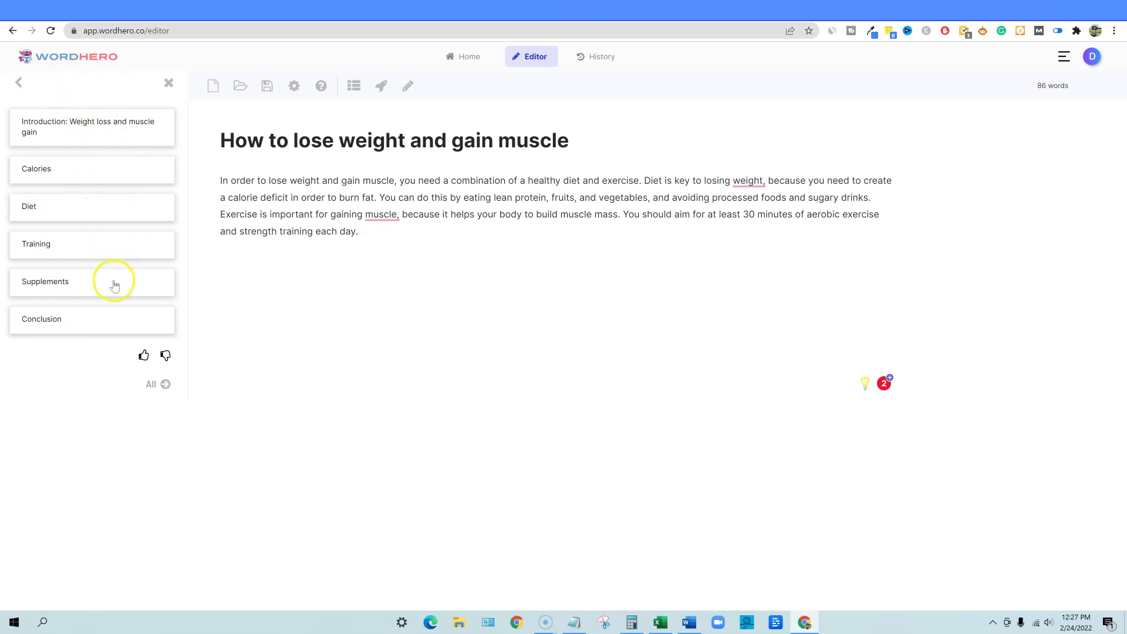
{"action": "left_click", "coordinate": [153, 387]}
{"action": "left_click", "coordinate": [266, 259]}
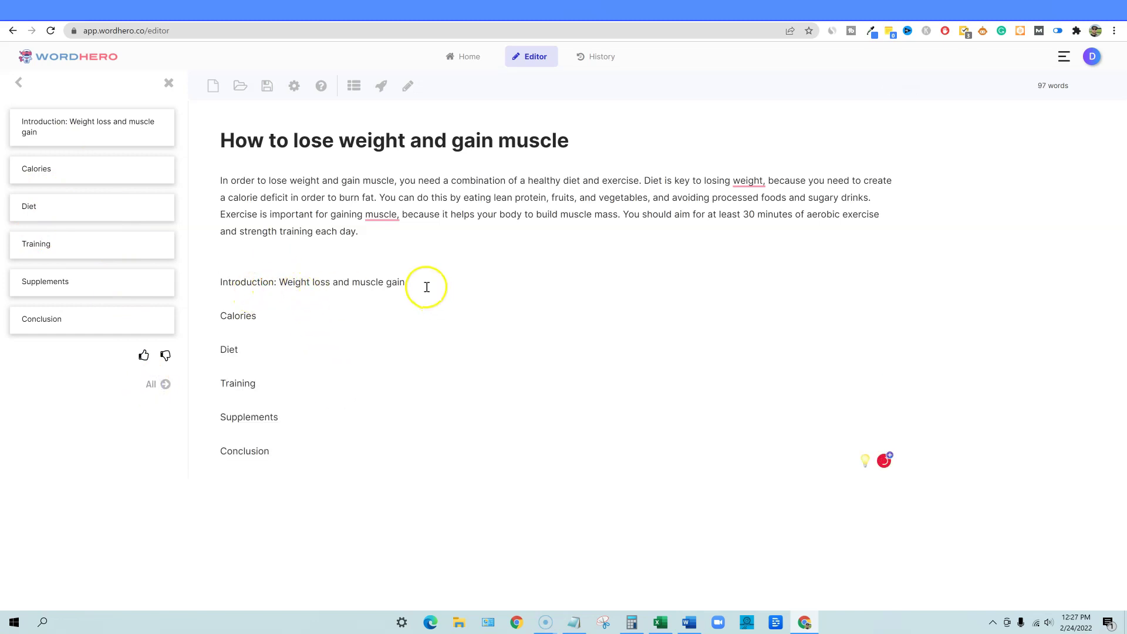
Delete the "Introduction: Weight loss and muscle gain" line and the extra blank lines above "Calories"
{"action": "left_click_drag", "start_coordinate": [422, 283], "coordinate": [215, 286]}
{"action": "key", "text": "BackSpace"}
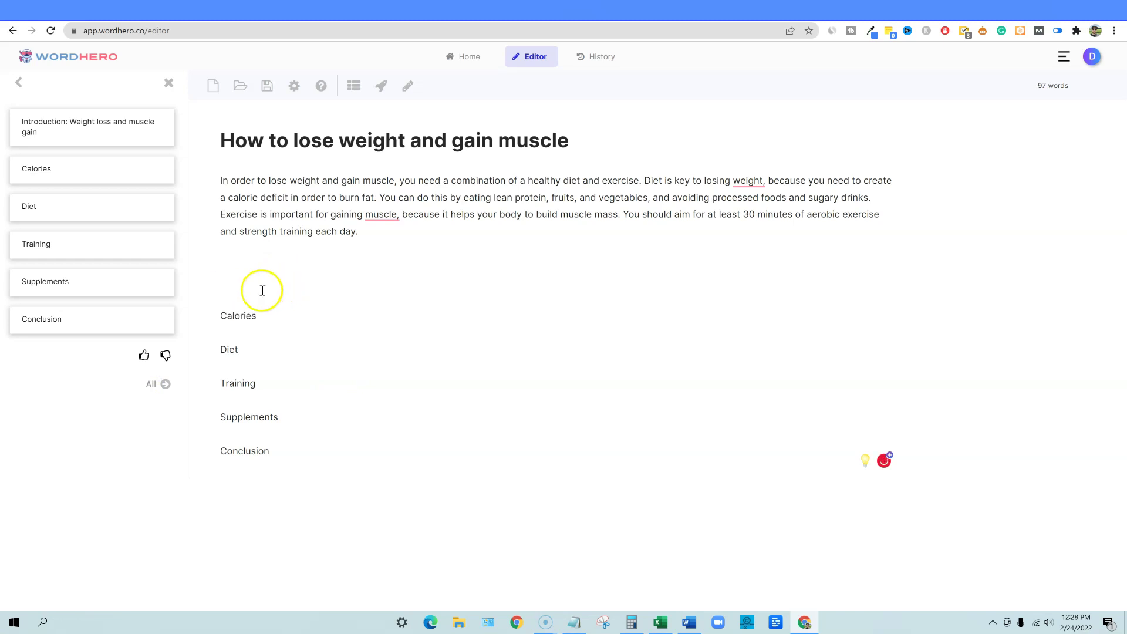
{"action": "key", "text": "BackSpace"}
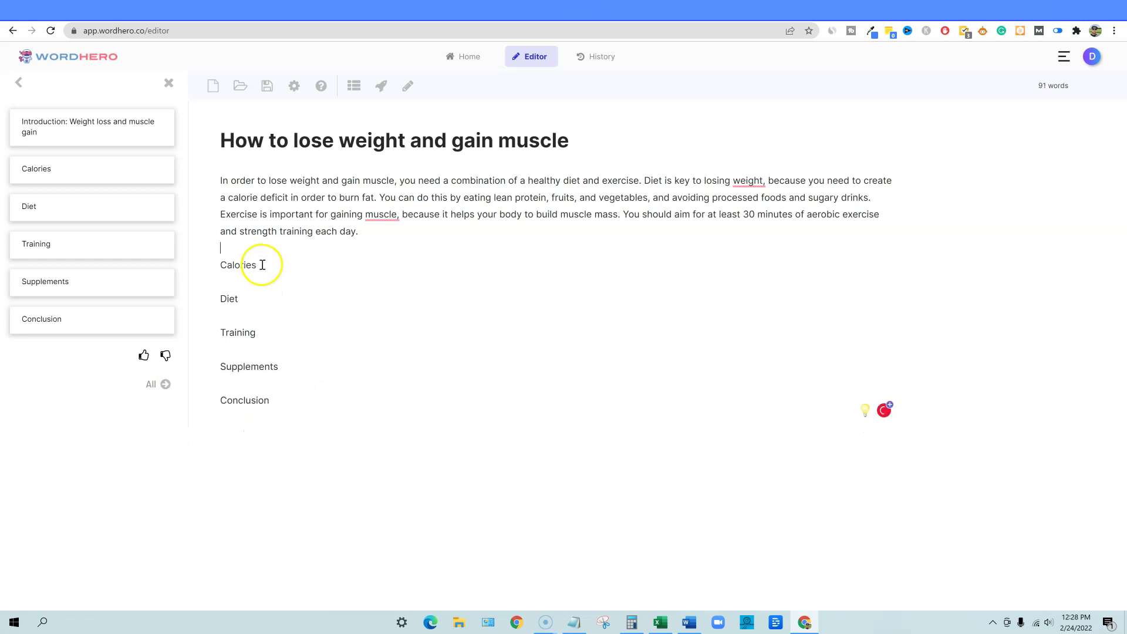
Expand the first two outline lines to "Calories to lose weight" and "Choose a specific Diet to stay on track and lose weight"
{"action": "left_click", "coordinate": [262, 265]}
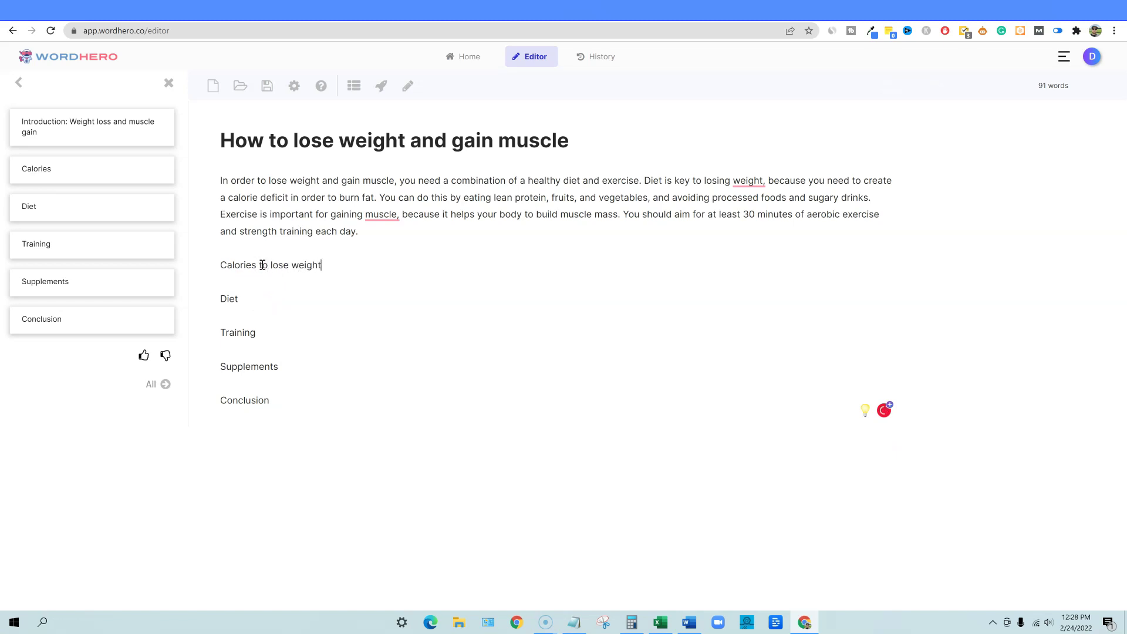
{"action": "left_click", "coordinate": [255, 301]}
{"action": "key", "text": "Home"}
{"action": "type", "text": "Choose a spe"}
{"action": "left_click", "coordinate": [368, 298]}
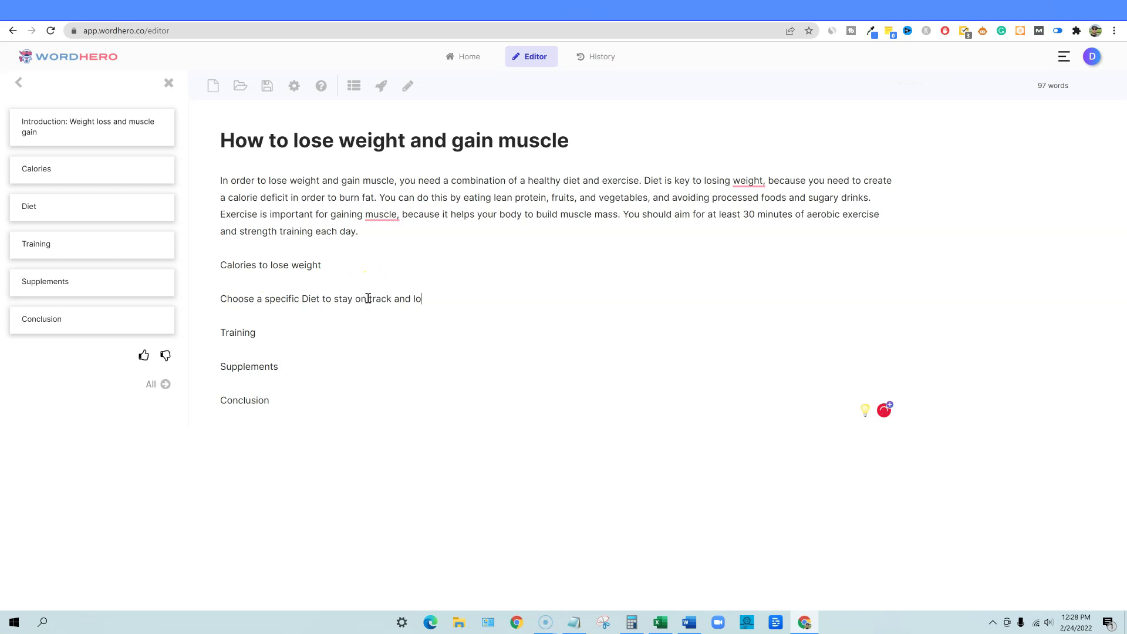
Expand the remaining section lines to "Training and exercise to lose weight" and "Supplements can help you lose weight"
{"action": "left_click", "coordinate": [264, 332]}
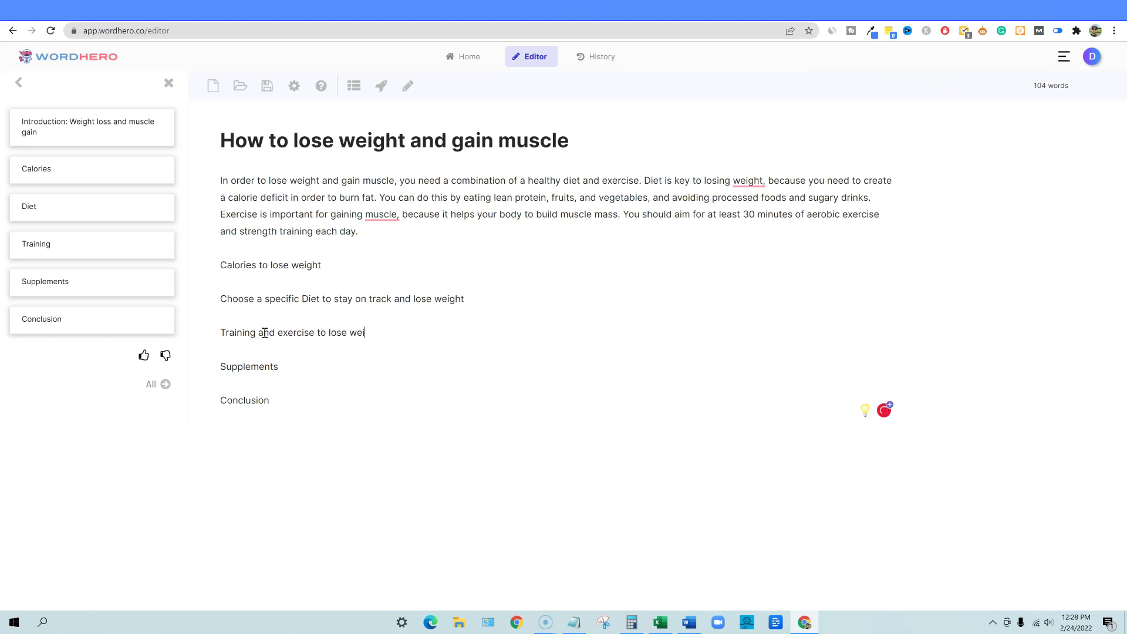
{"action": "left_click", "coordinate": [284, 363]}
{"action": "type", "text": "can help you lose weight"}
{"action": "left_click", "coordinate": [314, 403]}
{"action": "left_click", "coordinate": [402, 338]}
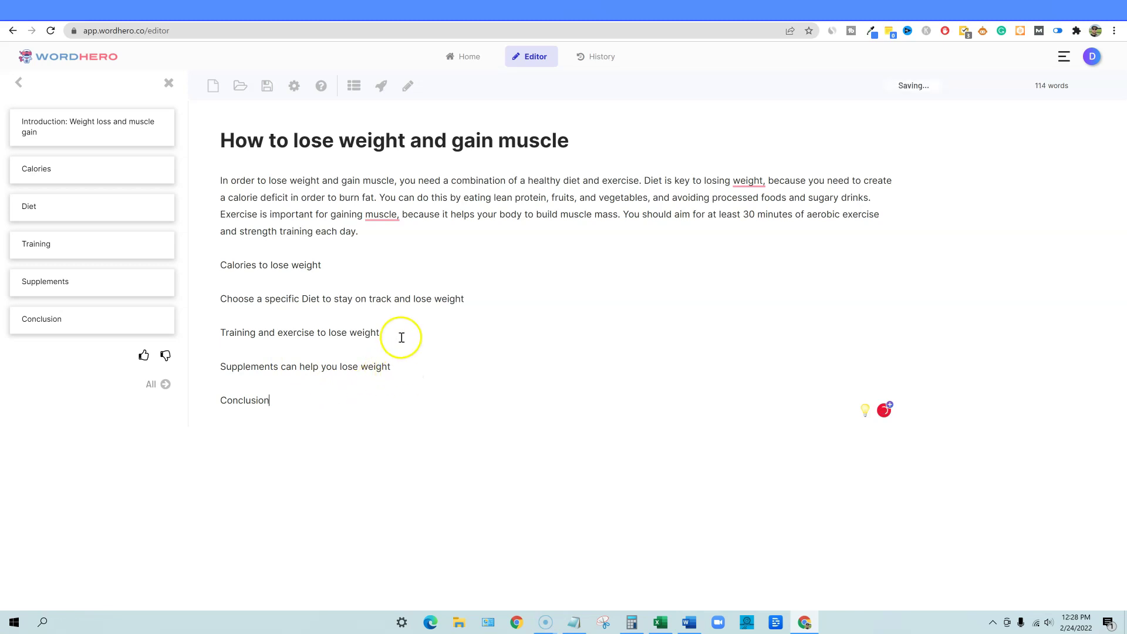
{"action": "left_click", "coordinate": [397, 367]}
Generate a paragraph from the "Calories to lose weight" line and extend it with further generated text
{"action": "left_click", "coordinate": [328, 264]}
{"action": "left_click_drag", "start_coordinate": [343, 264], "coordinate": [206, 263]}
{"action": "left_click", "coordinate": [383, 89]}
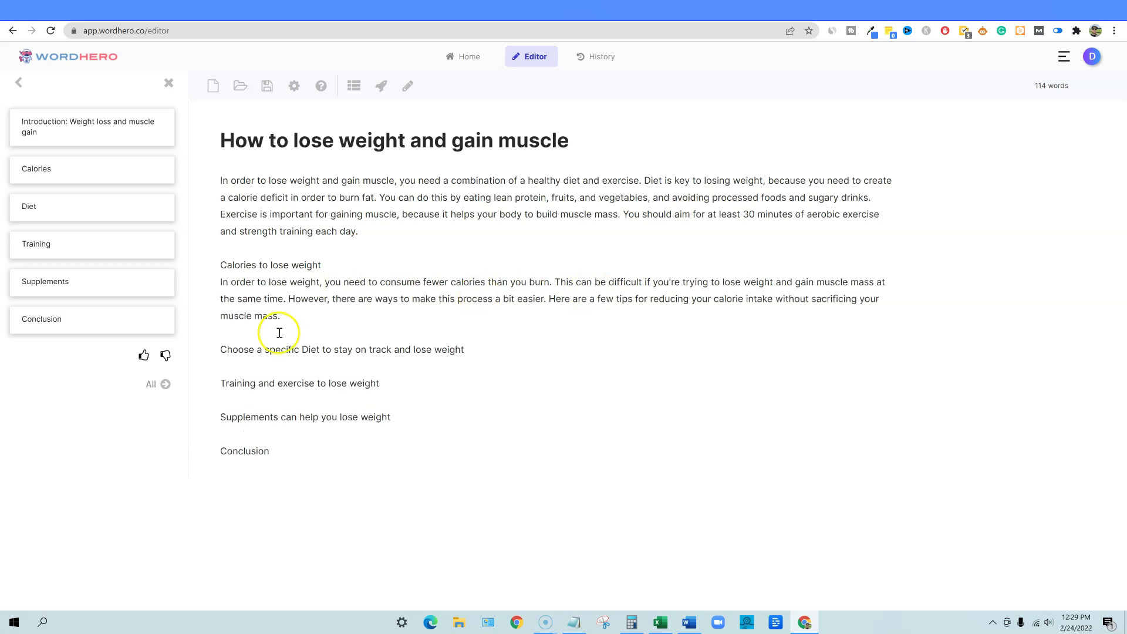
{"action": "left_click", "coordinate": [291, 318]}
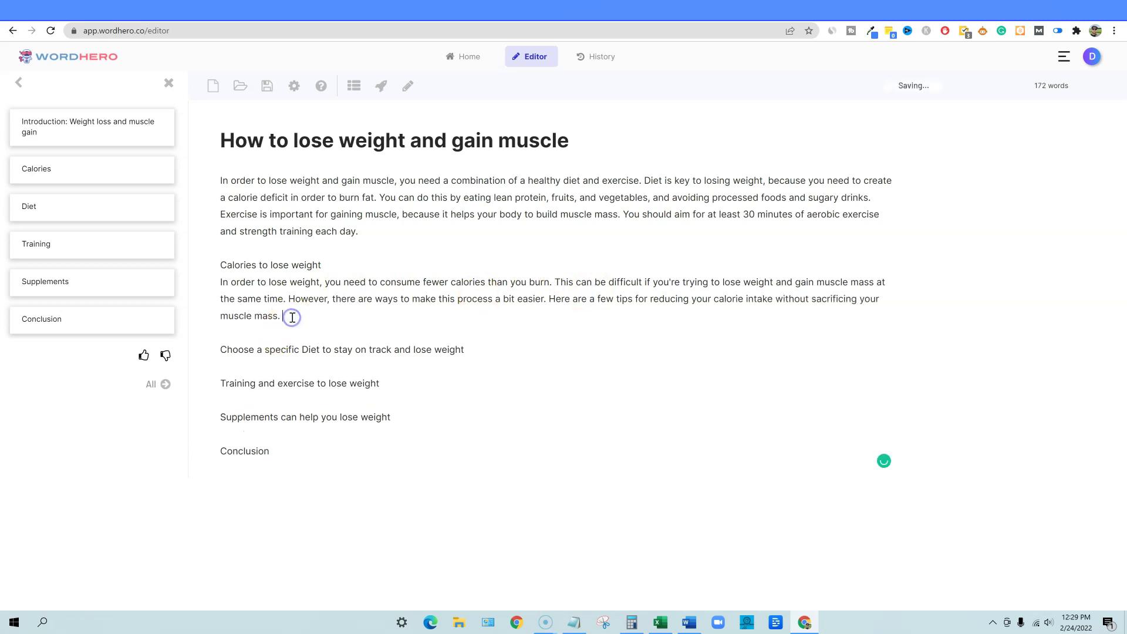
{"action": "left_click", "coordinate": [407, 86]}
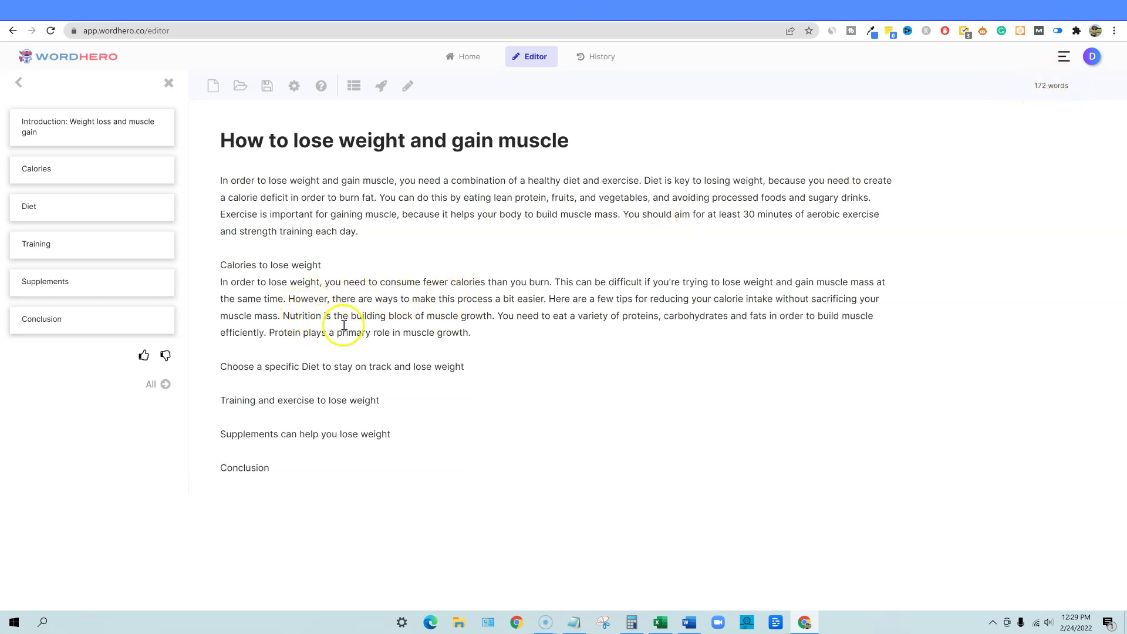
Generate a paragraph from the "Choose a specific Diet to stay on track and lose weight" line
{"action": "left_click_drag", "start_coordinate": [491, 368], "coordinate": [215, 367]}
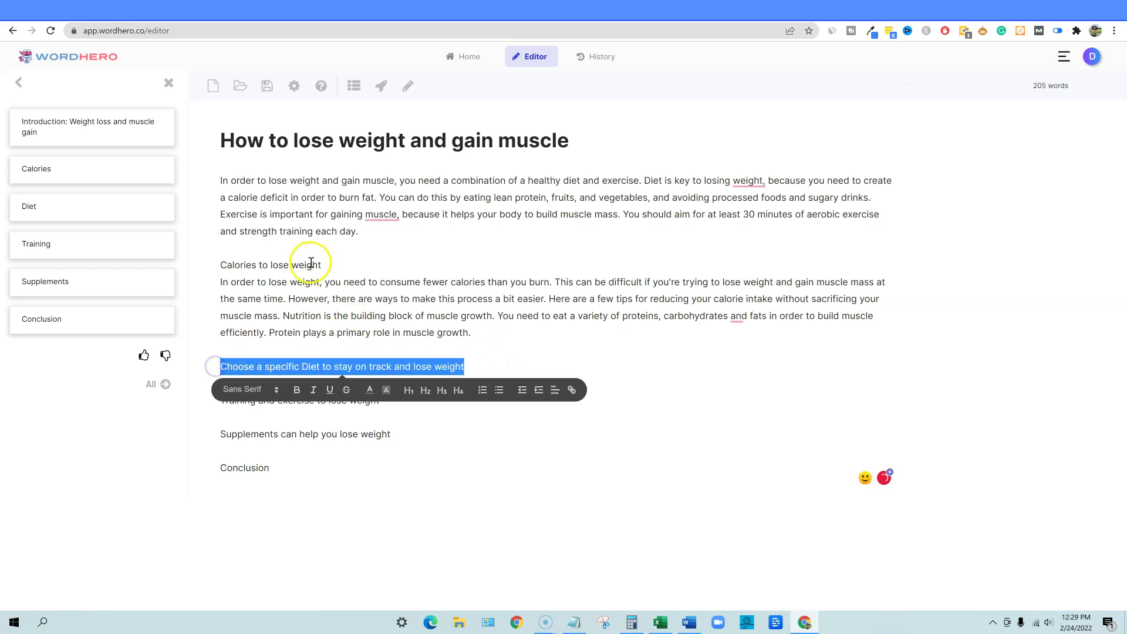
{"action": "left_click", "coordinate": [381, 86]}
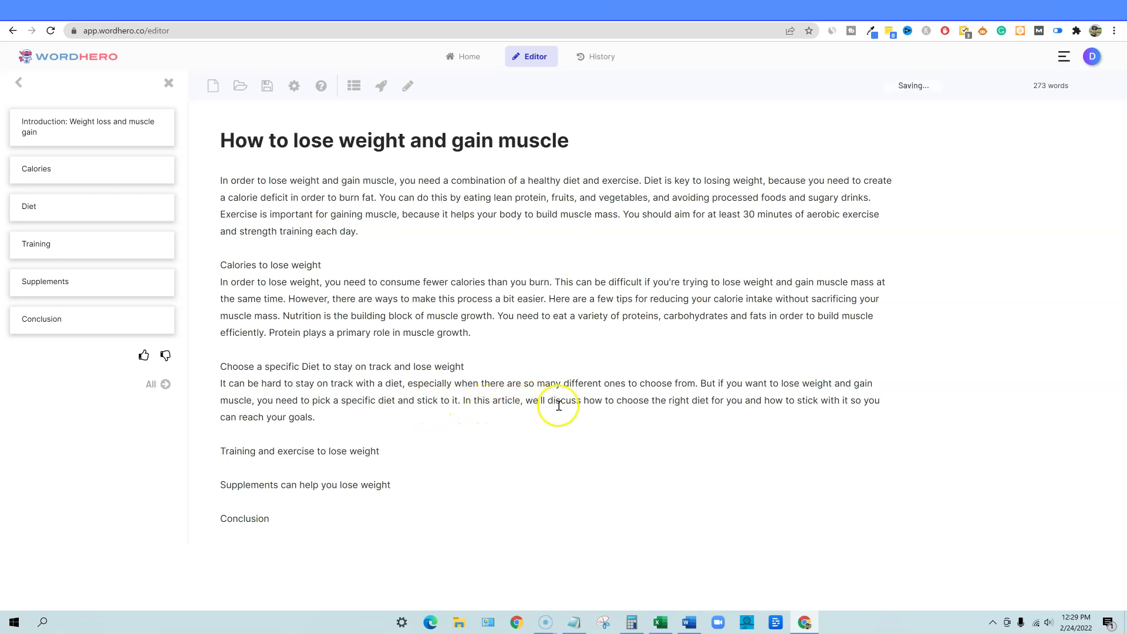
{"action": "left_click", "coordinate": [320, 415]}
Replace "In this article, we'll discuss" in the diet paragraph with "Here are some tips on" and extend the section with generated text
{"action": "left_click_drag", "start_coordinate": [581, 400], "coordinate": [459, 400]}
{"action": "type", "text": "Here are"}
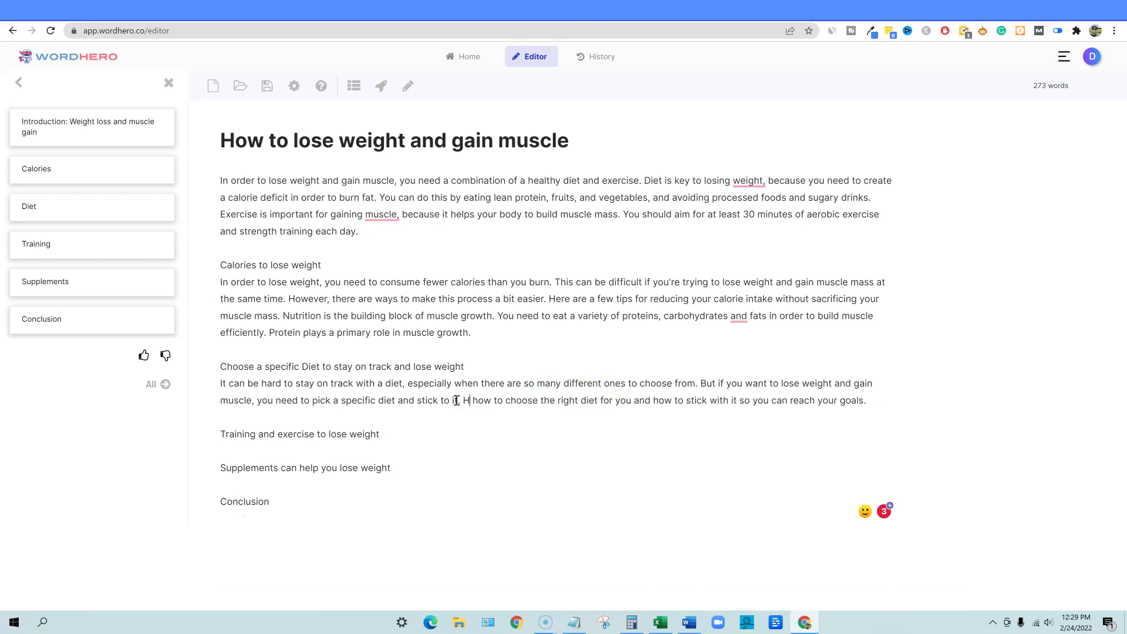
{"action": "type", "text": " som"}
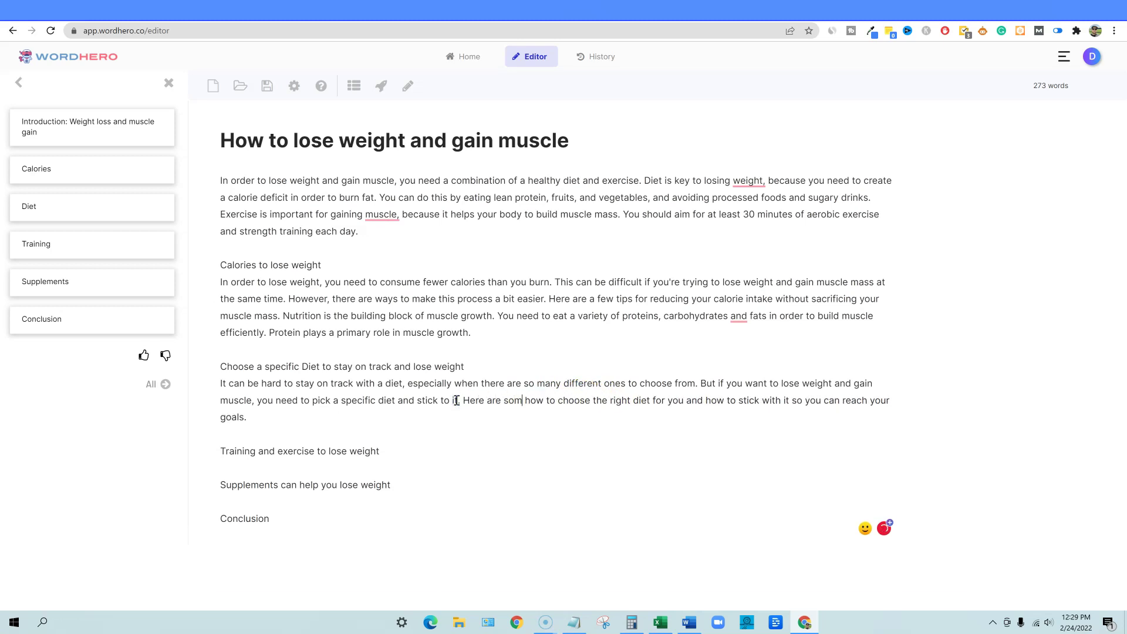
{"action": "type", "text": "e tips on"}
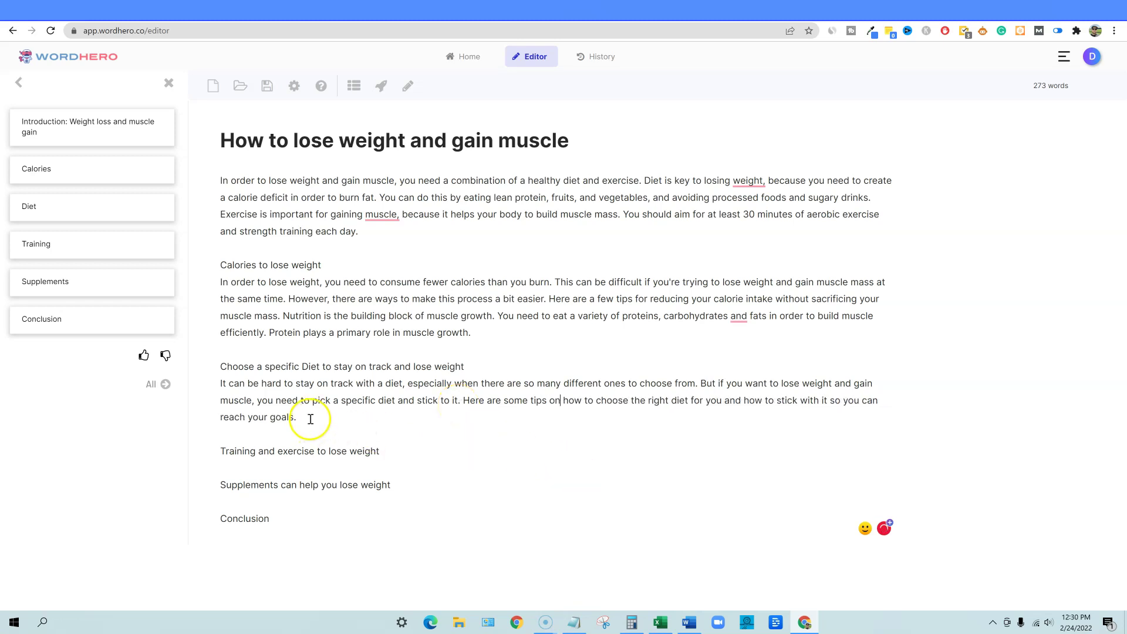
{"action": "left_click", "coordinate": [408, 86]}
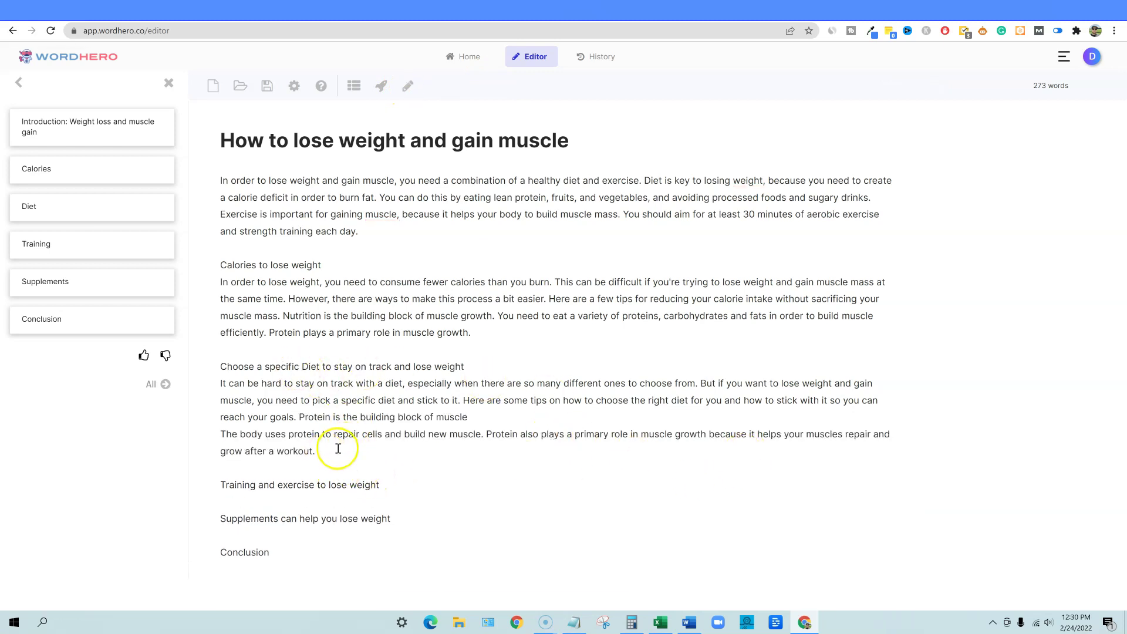
Generate paragraphs for the "Training and exercise to lose weight" and "Supplements can help you lose weight" lines and extend both with further generated text
{"action": "left_click_drag", "start_coordinate": [380, 485], "coordinate": [220, 485]}
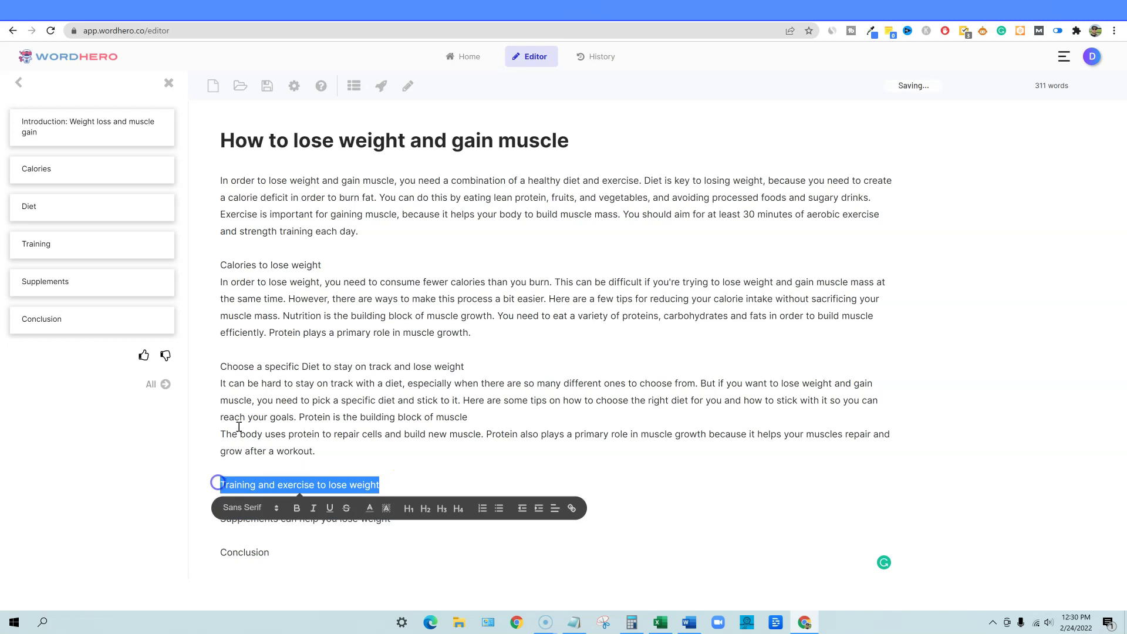
{"action": "left_click", "coordinate": [381, 86]}
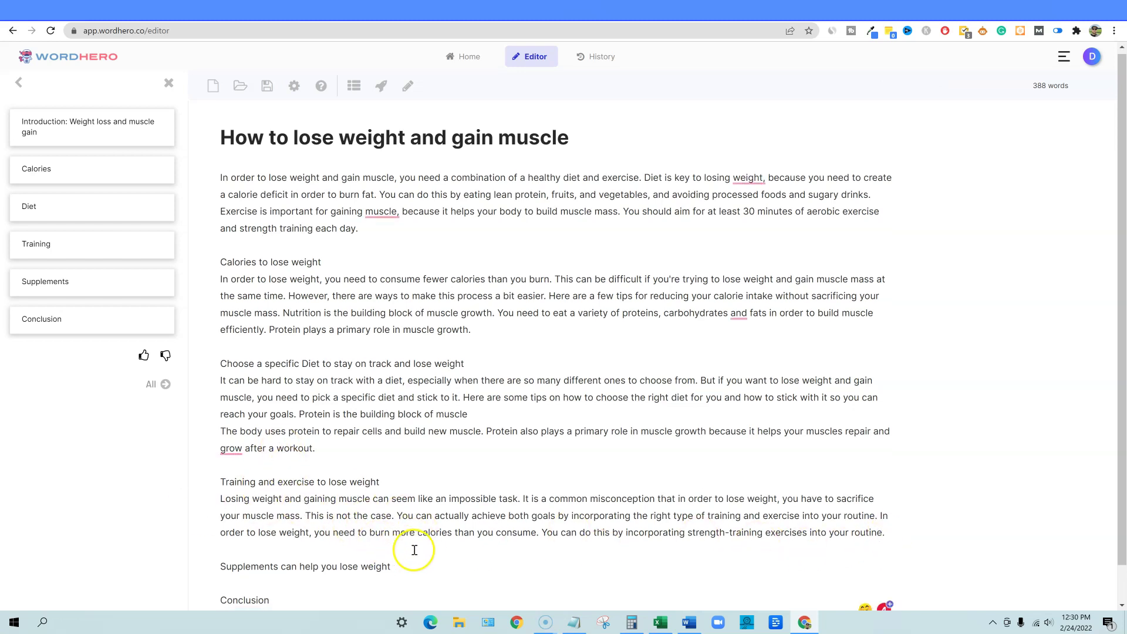
{"action": "scroll", "coordinate": [410, 548], "scroll_direction": "down", "scroll_amount": 1}
{"action": "left_click_drag", "start_coordinate": [411, 527], "coordinate": [206, 526]}
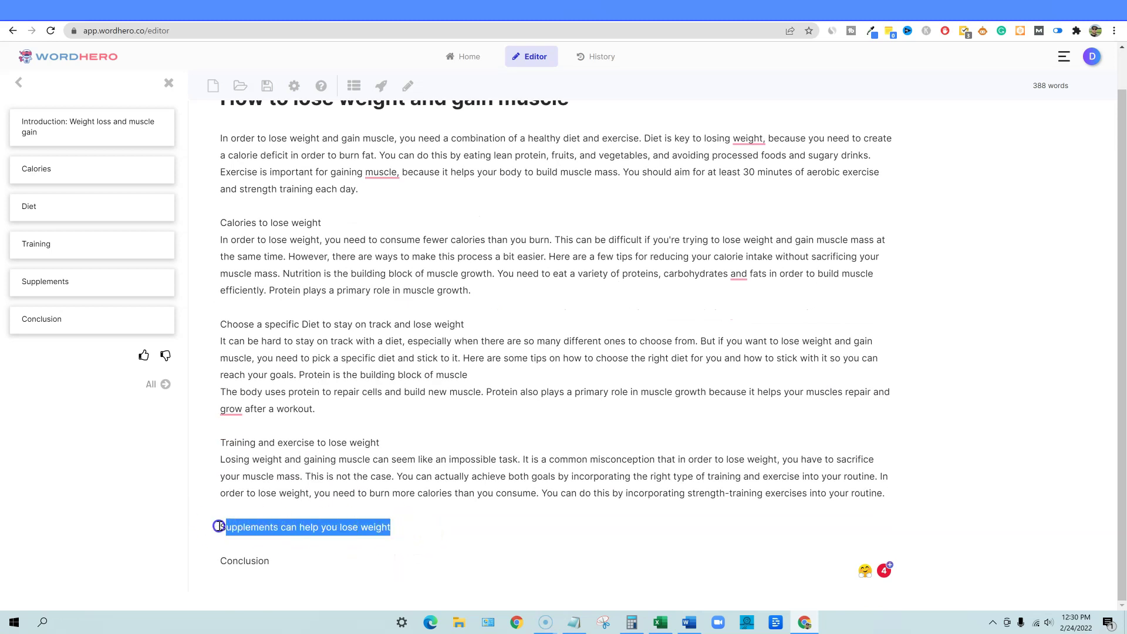
{"action": "left_click", "coordinate": [407, 86]}
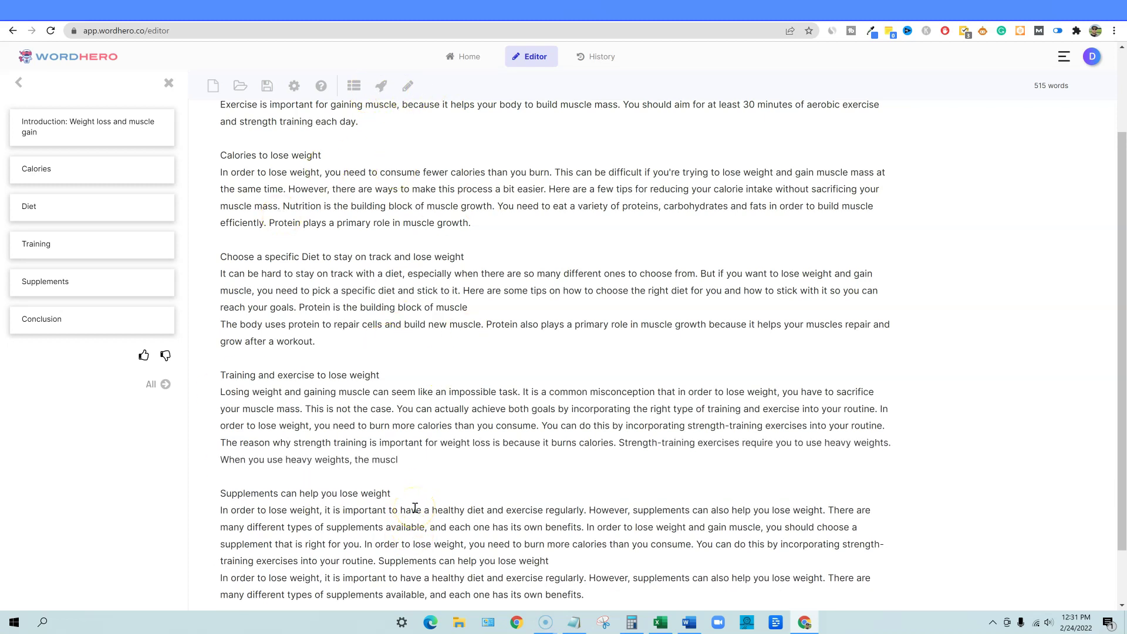
{"action": "left_click", "coordinate": [408, 87]}
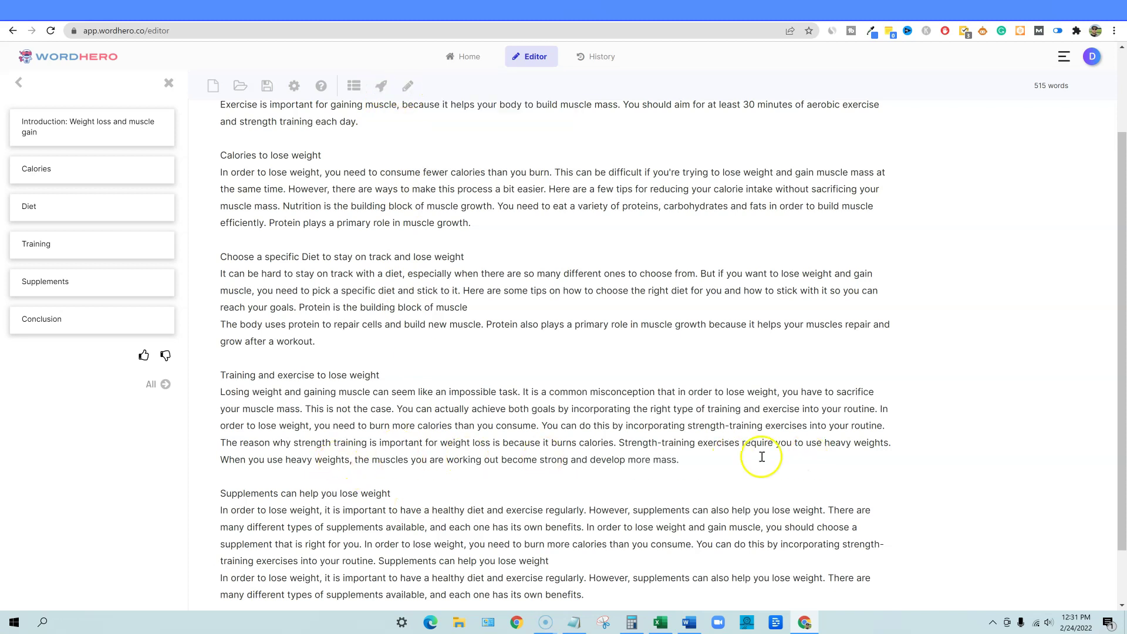
Extend the ends of the calories and diet sections with another passage of generated text each
{"action": "scroll", "coordinate": [458, 433], "scroll_direction": "up", "scroll_amount": 2}
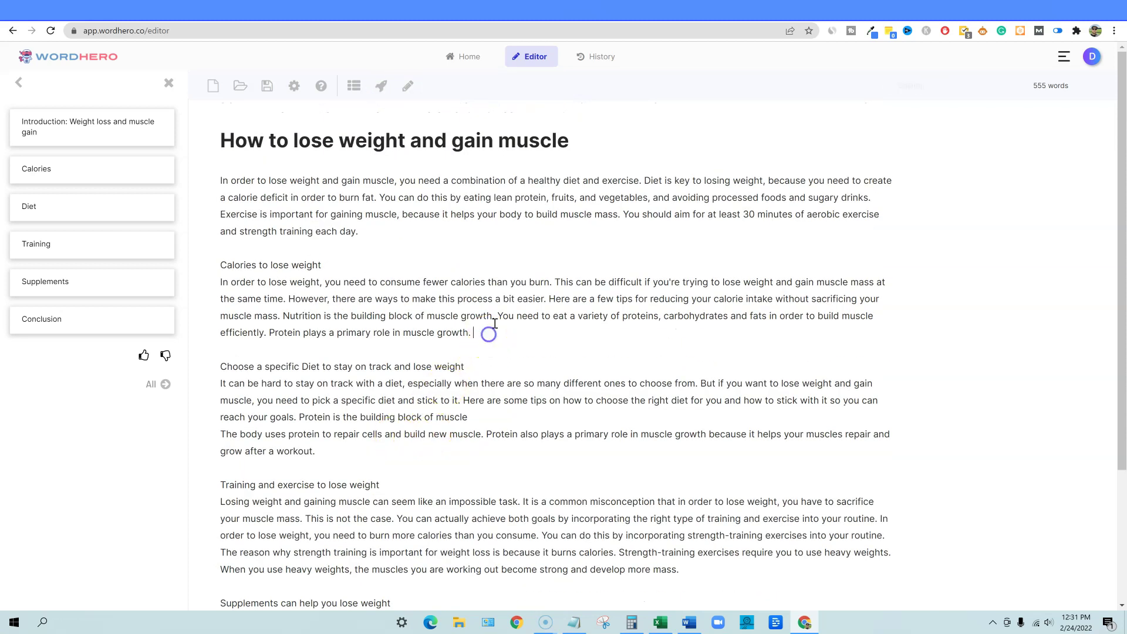
{"action": "left_click", "coordinate": [408, 86]}
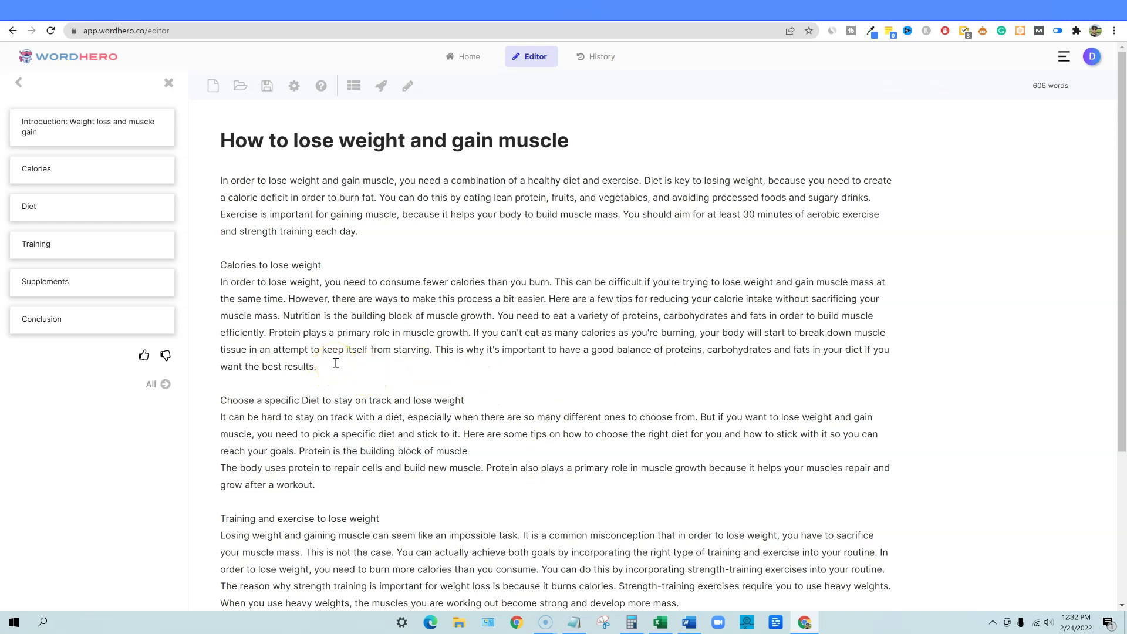
{"action": "left_click", "coordinate": [322, 485]}
{"action": "left_click", "coordinate": [408, 86]}
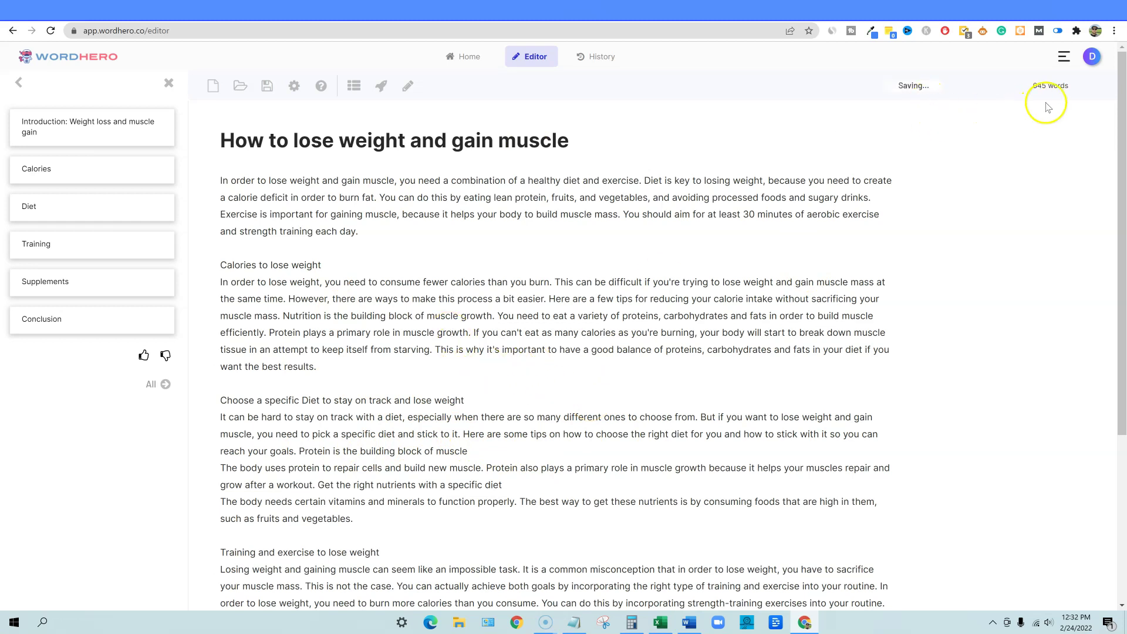
Generate Blog Conclusions for "how to lose weight and gain muscle" and insert the version advising to "eat healthy and exercise" under the Conclusion line
{"action": "scroll", "coordinate": [738, 364], "scroll_direction": "down", "scroll_amount": 4}
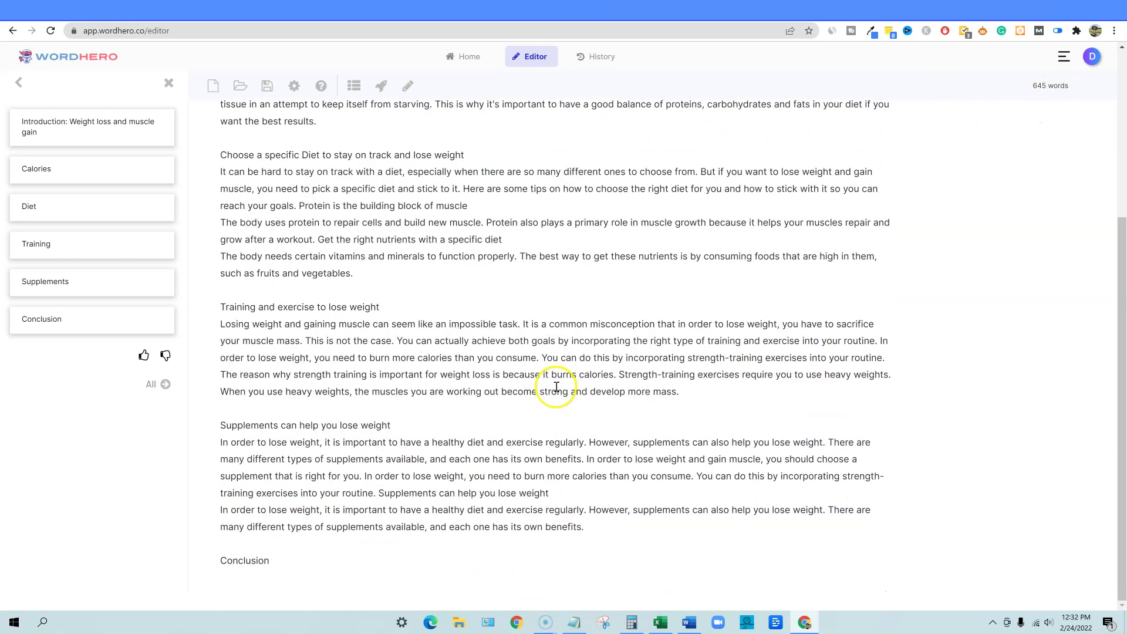
{"action": "left_click", "coordinate": [279, 563]}
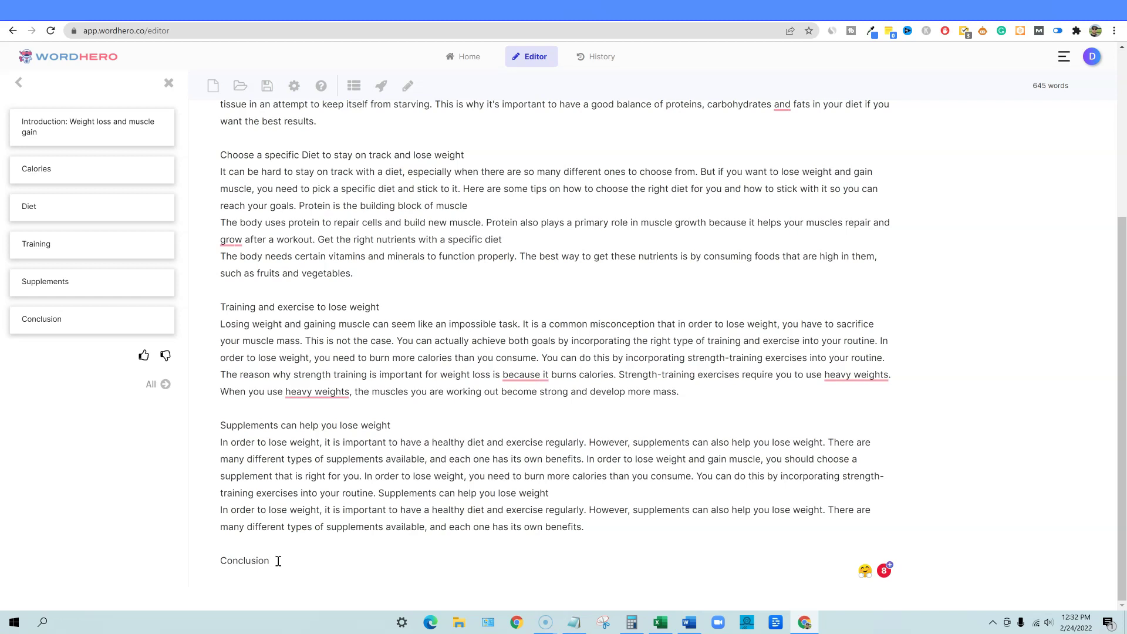
{"action": "left_click", "coordinate": [19, 85]}
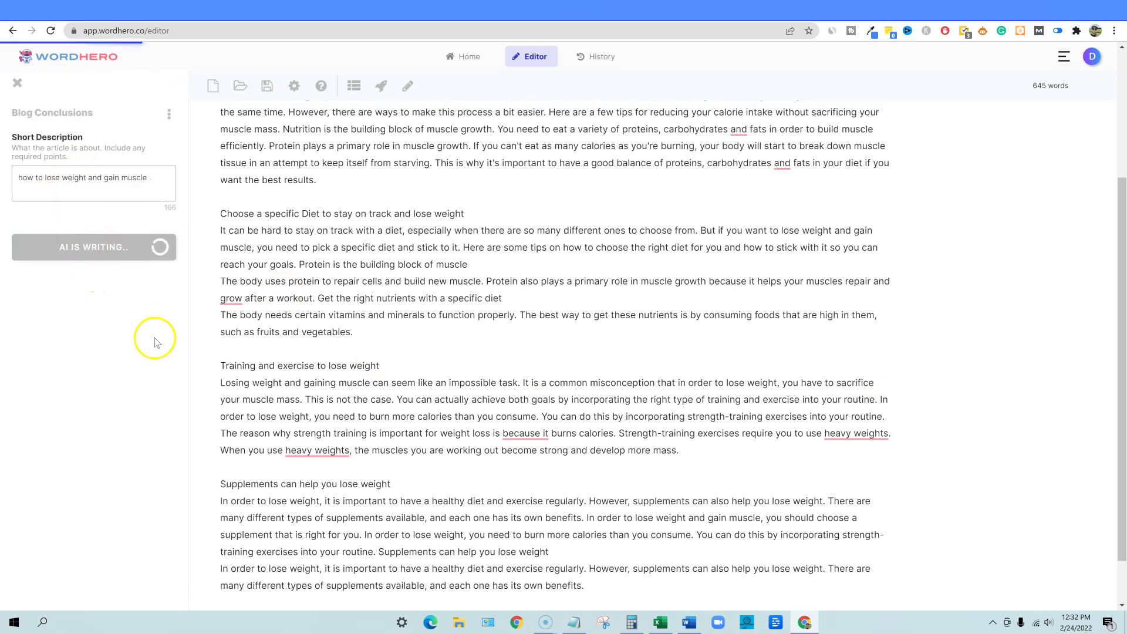
{"action": "scroll", "coordinate": [588, 411], "scroll_direction": "down", "scroll_amount": 1}
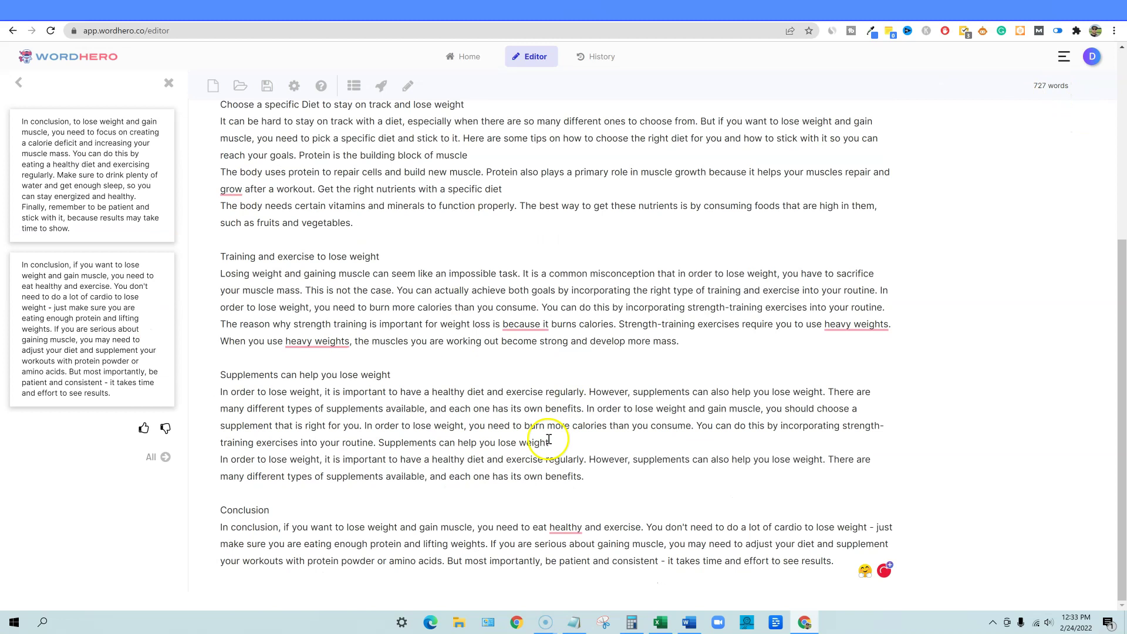
Format the Calories, Diet, Training, Supplements and Conclusion section titles as level-2 headings
{"action": "scroll", "coordinate": [433, 483], "scroll_direction": "up", "scroll_amount": 5}
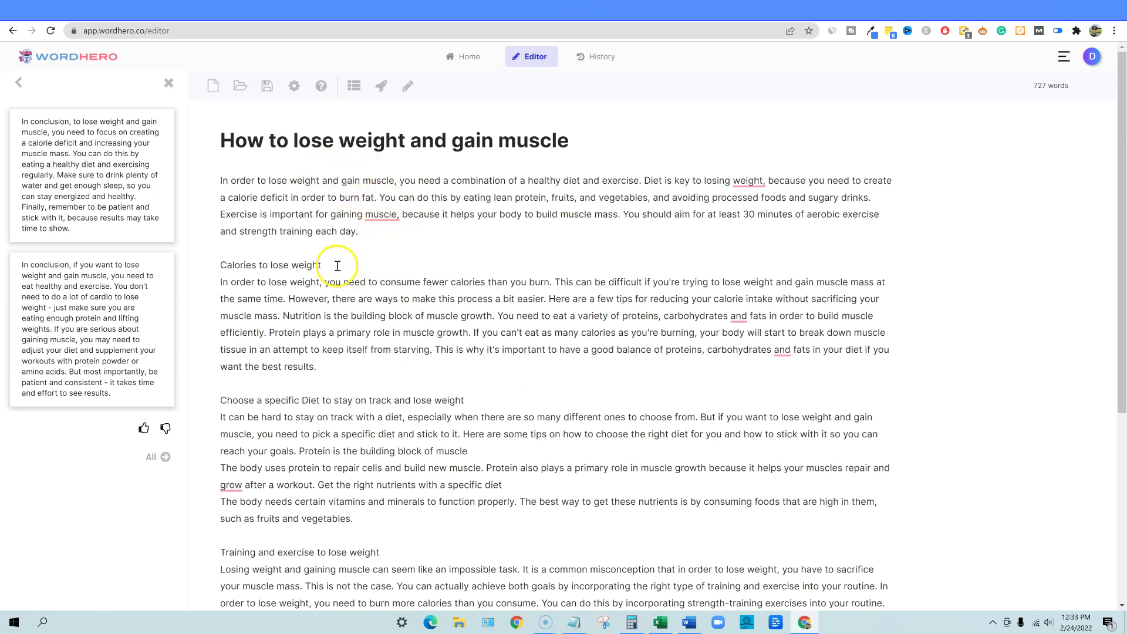
{"action": "left_click_drag", "start_coordinate": [335, 265], "coordinate": [206, 259]}
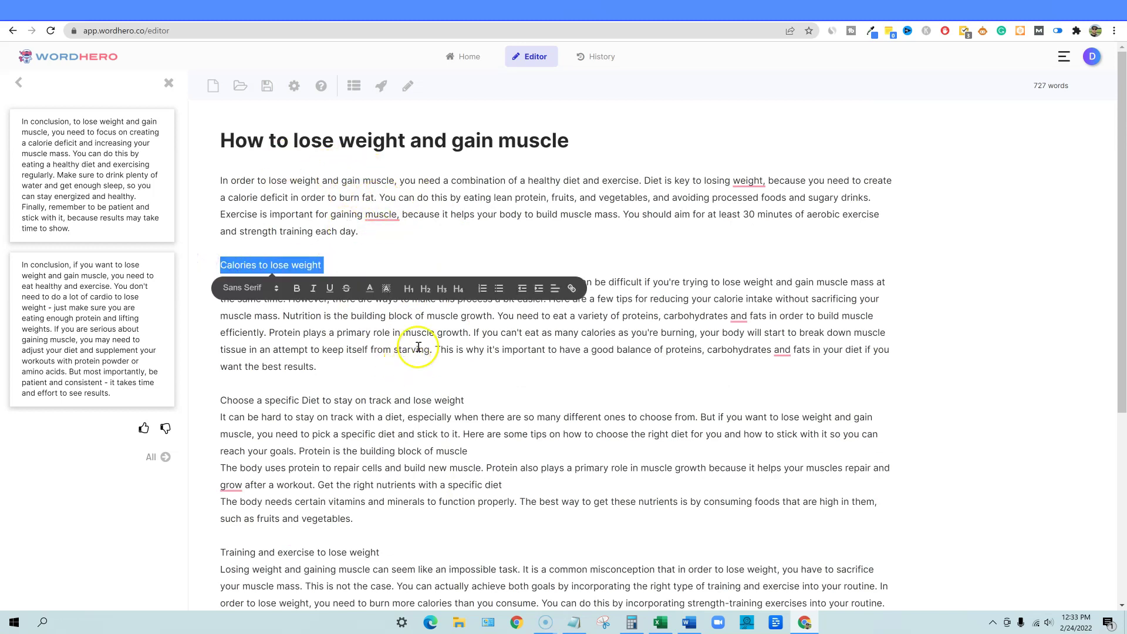
{"action": "left_click", "coordinate": [425, 289]}
{"action": "left_click_drag", "start_coordinate": [468, 401], "coordinate": [202, 398]}
{"action": "left_click", "coordinate": [431, 425]}
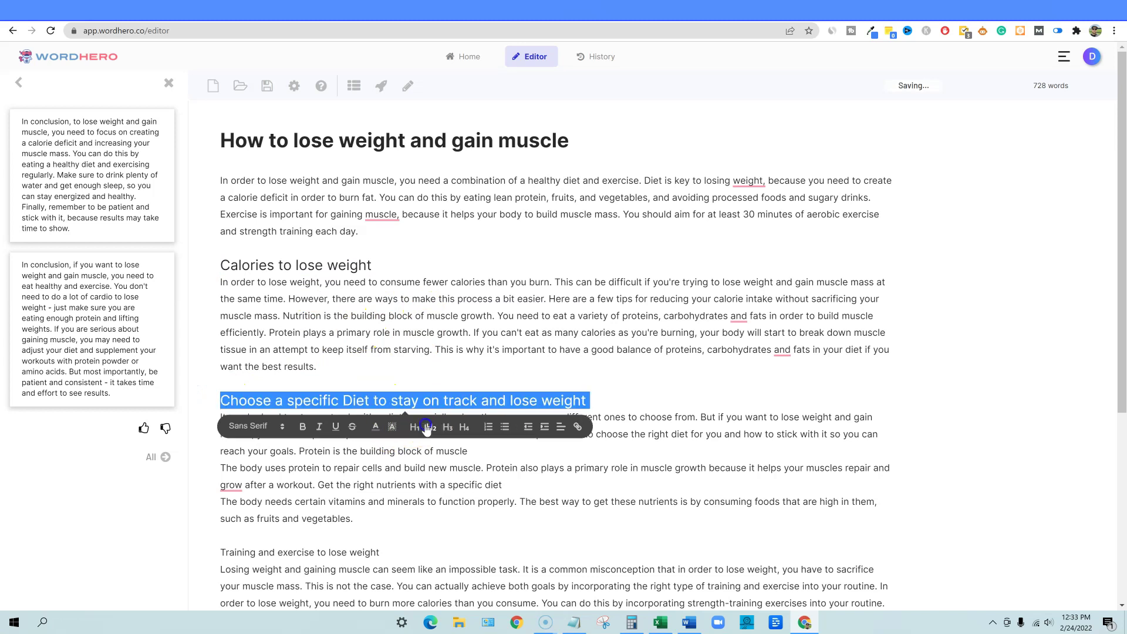
{"action": "scroll", "coordinate": [411, 452], "scroll_direction": "down", "scroll_amount": 5}
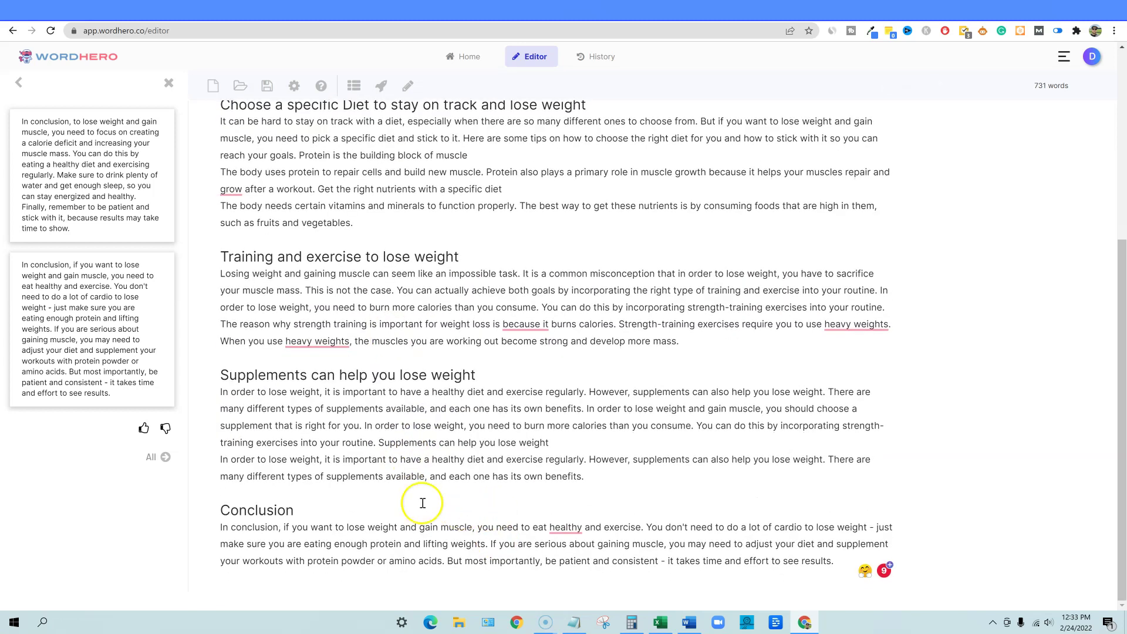
{"action": "scroll", "coordinate": [426, 493], "scroll_direction": "up", "scroll_amount": 4}
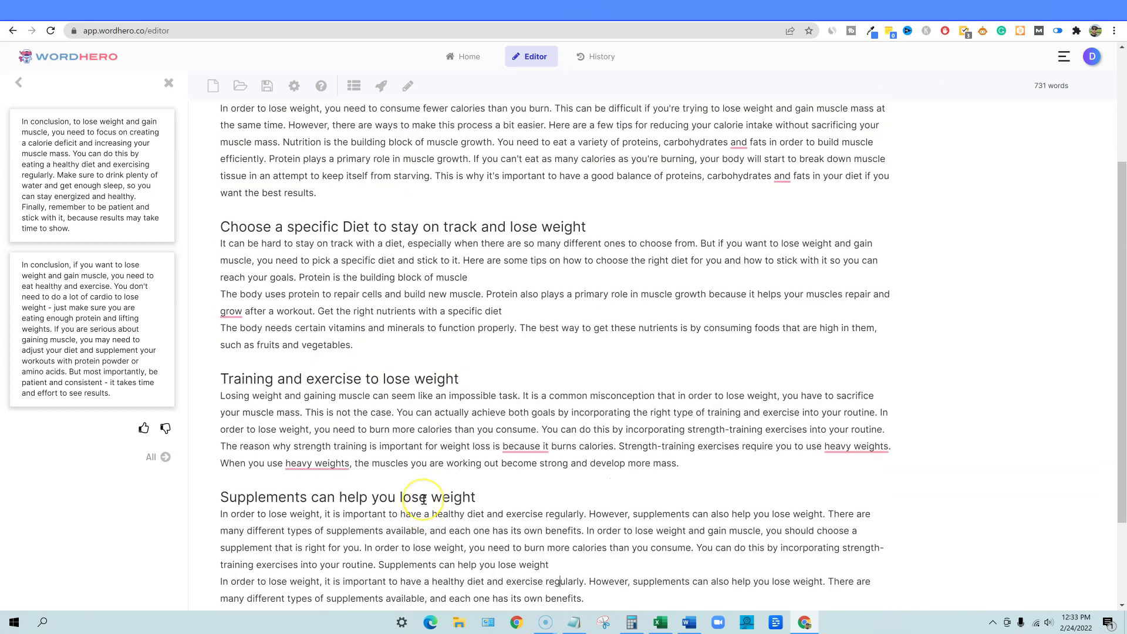
{"action": "scroll", "coordinate": [424, 500], "scroll_direction": "up", "scroll_amount": 1}
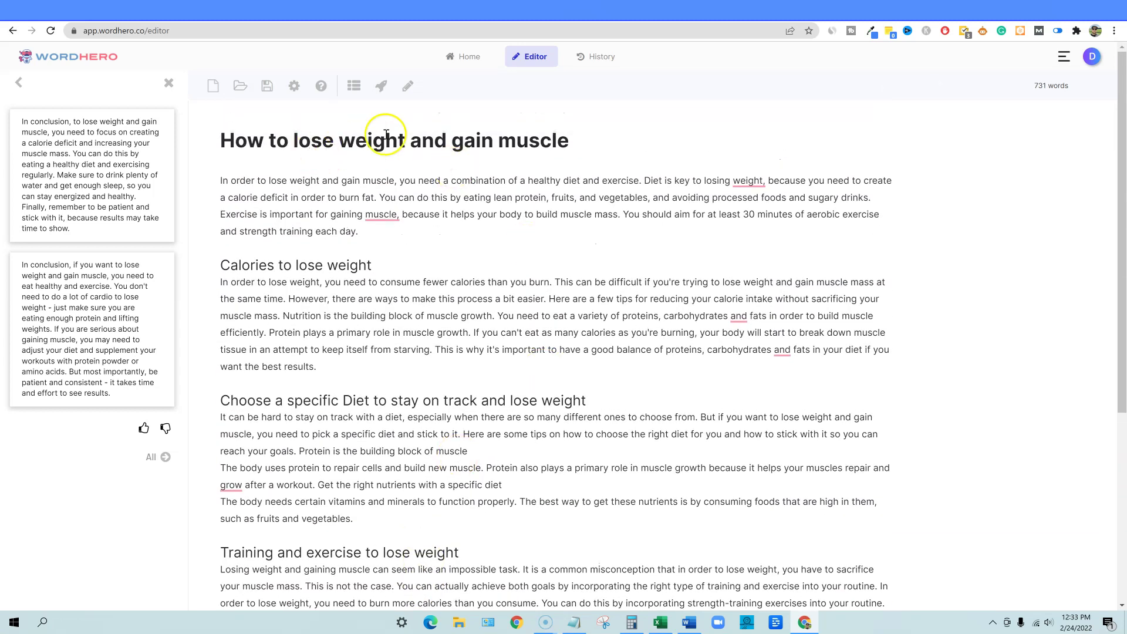
{"action": "scroll", "coordinate": [587, 411], "scroll_direction": "down", "scroll_amount": 5}
{"action": "scroll", "coordinate": [631, 449], "scroll_direction": "up", "scroll_amount": 5}
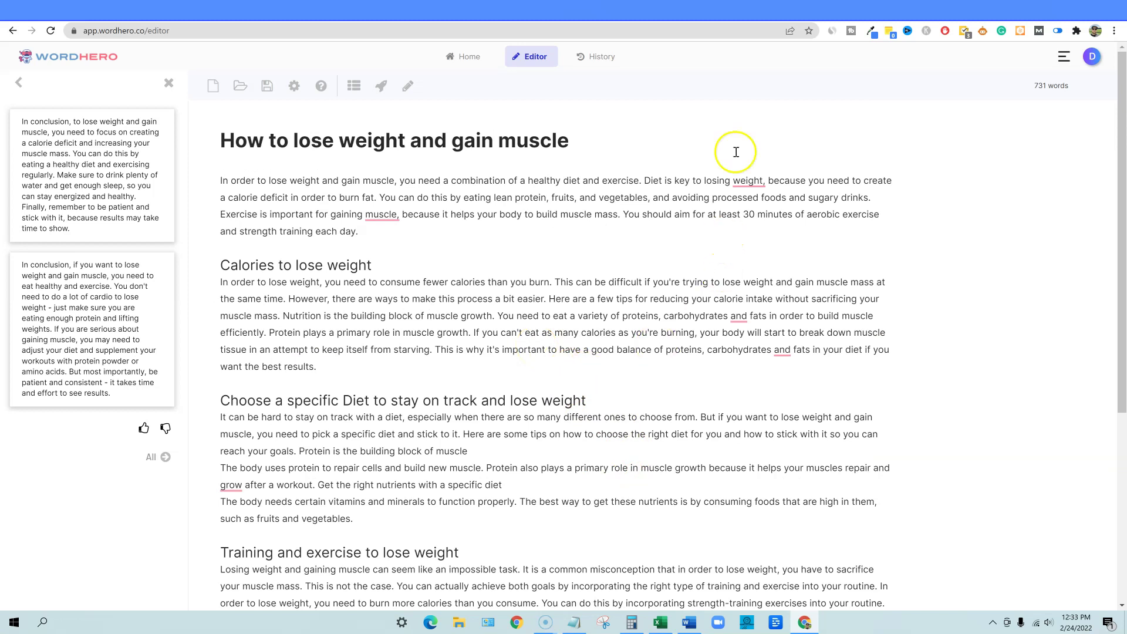
Switch to Peppertype to read through its weight-loss post, and check that post's word count in WordCounter
{"action": "left_click", "coordinate": [634, 8]}
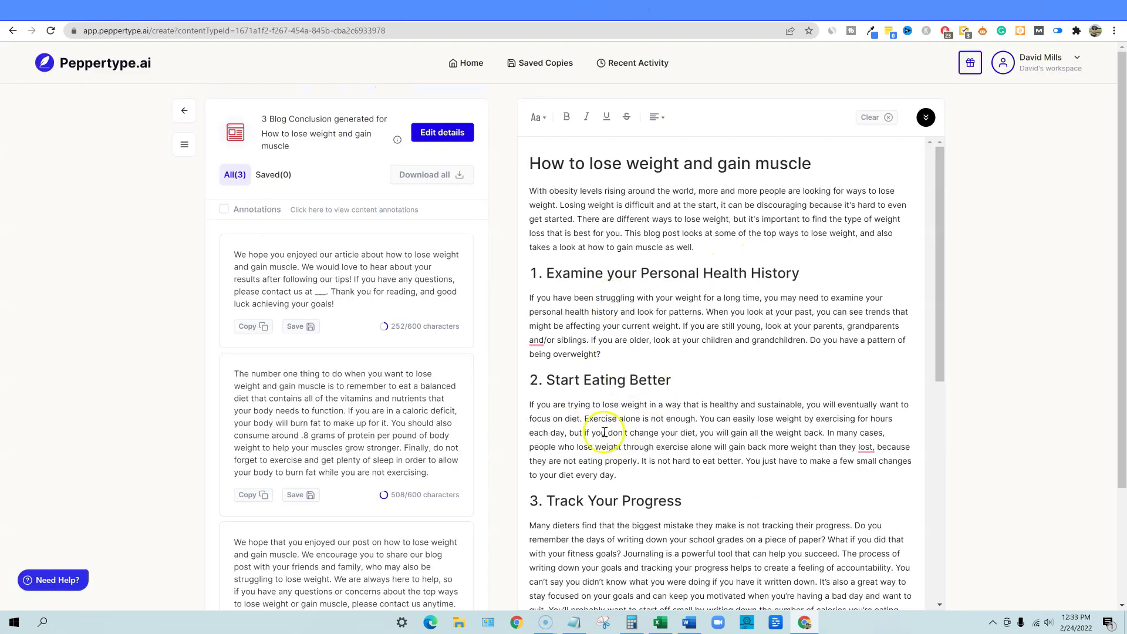
{"action": "scroll", "coordinate": [729, 532], "scroll_direction": "down", "scroll_amount": 6}
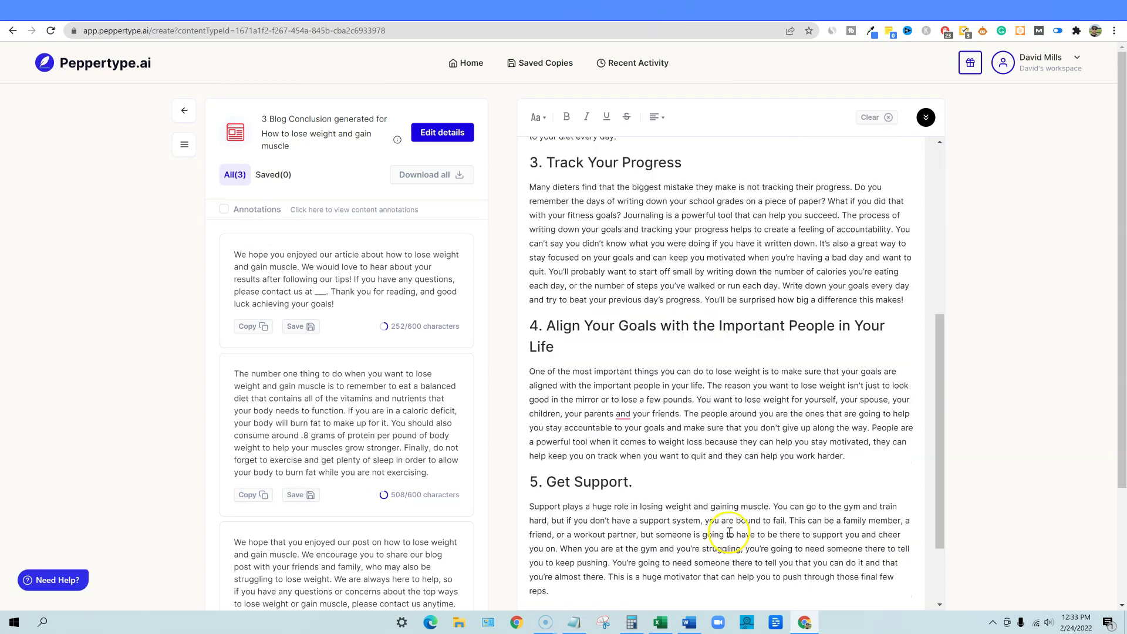
{"action": "scroll", "coordinate": [729, 533], "scroll_direction": "down", "scroll_amount": 2}
{"action": "scroll", "coordinate": [755, 536], "scroll_direction": "up", "scroll_amount": 1}
{"action": "scroll", "coordinate": [745, 548], "scroll_direction": "up", "scroll_amount": 5}
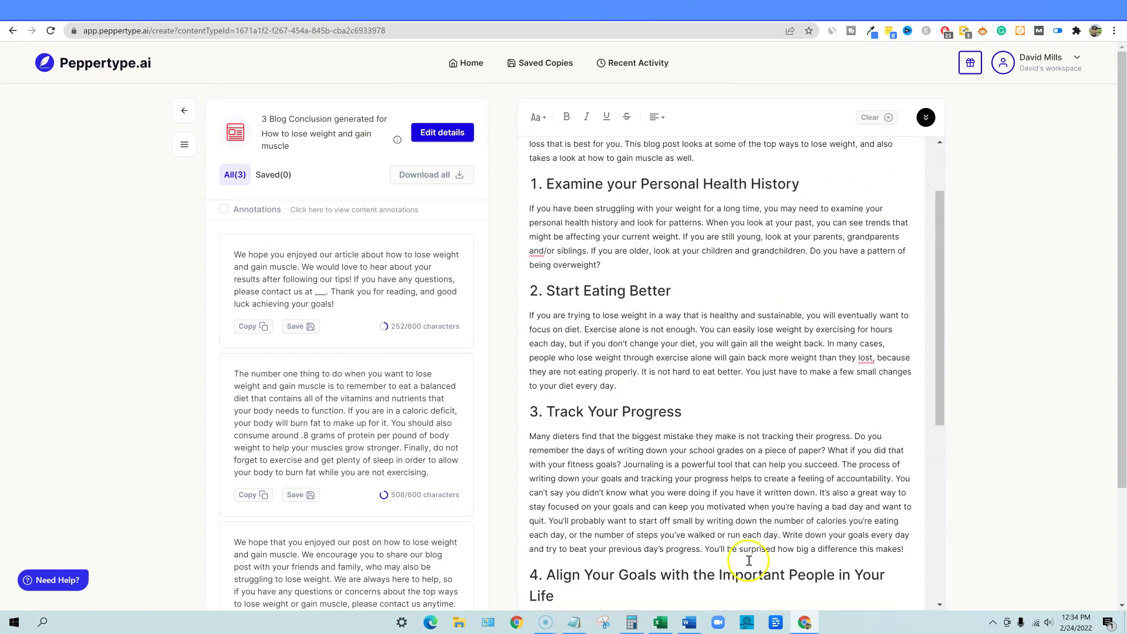
{"action": "scroll", "coordinate": [749, 561], "scroll_direction": "up", "scroll_amount": 2}
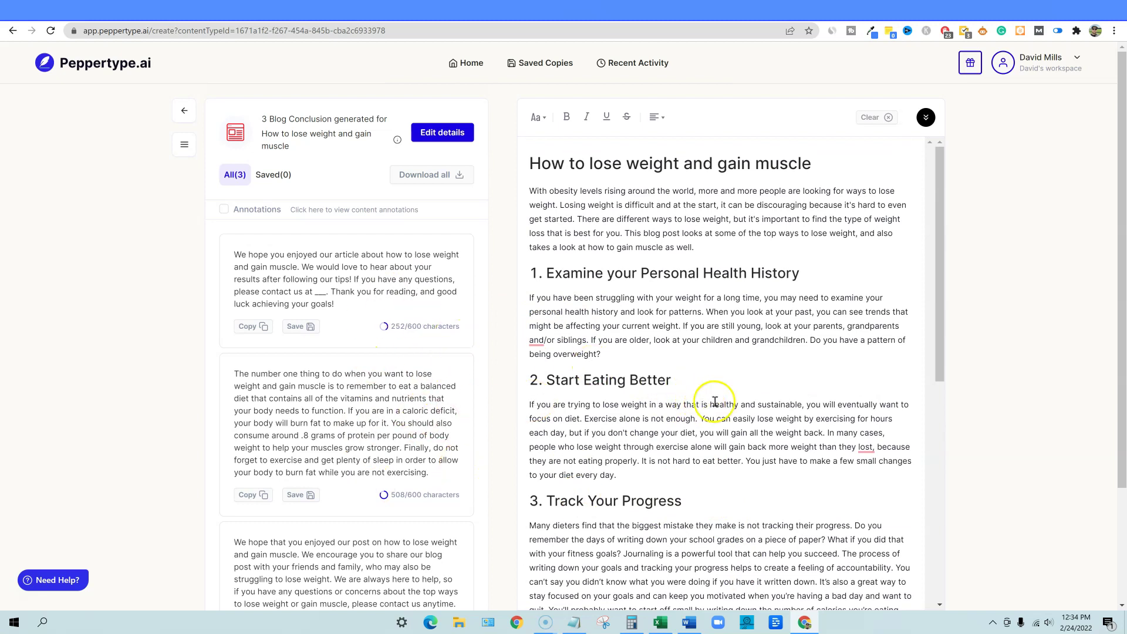
{"action": "scroll", "coordinate": [715, 403], "scroll_direction": "down", "scroll_amount": 8}
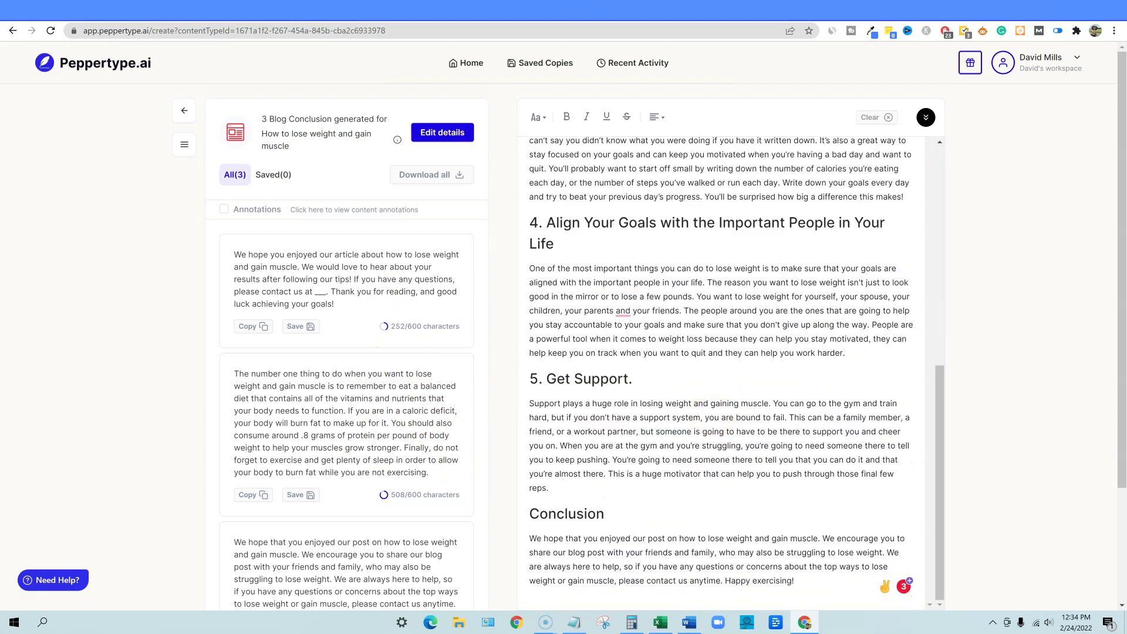
{"action": "left_click", "coordinate": [938, 9]}
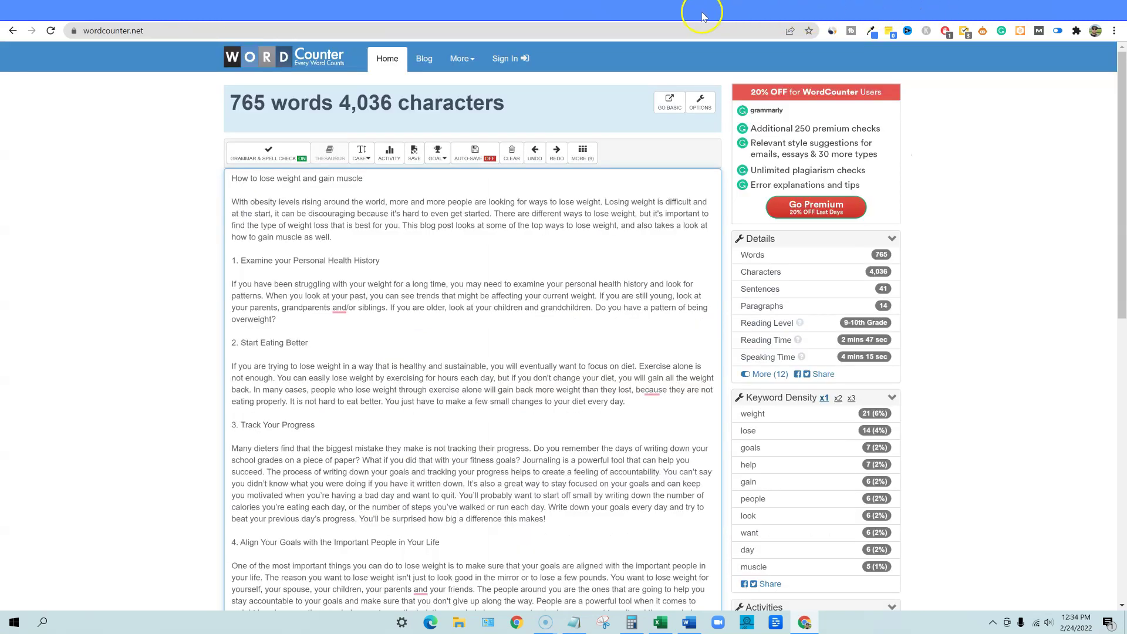
Return to WordHero's editor and extend the end of the introduction paragraph with generated text
{"action": "left_click", "coordinate": [720, 9]}
{"action": "left_click", "coordinate": [376, 229]}
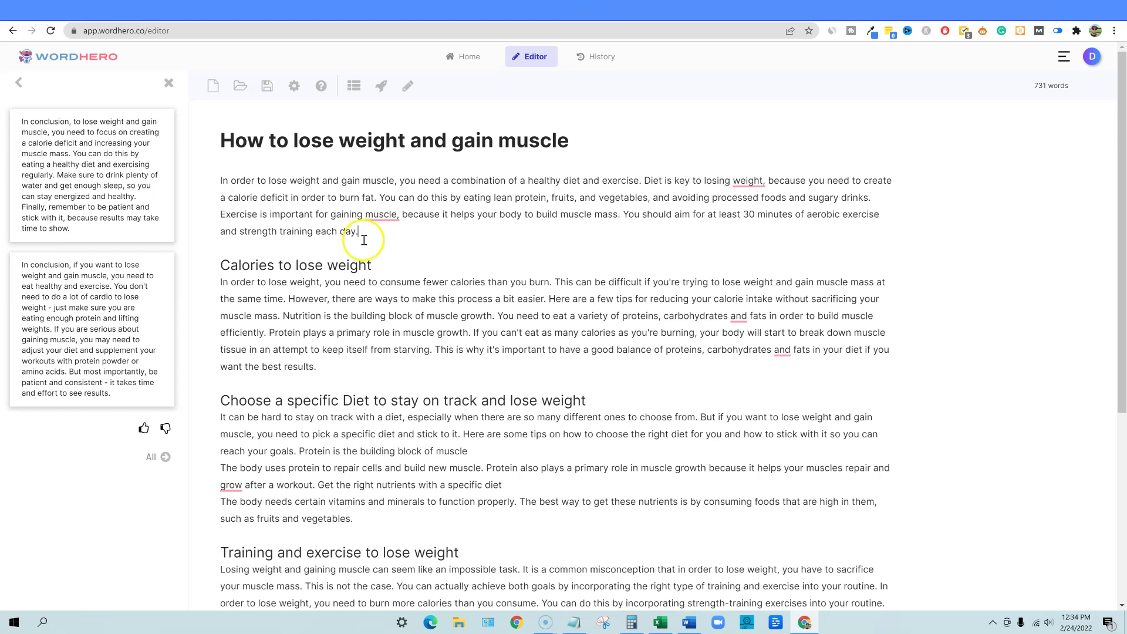
{"action": "left_click", "coordinate": [367, 231]}
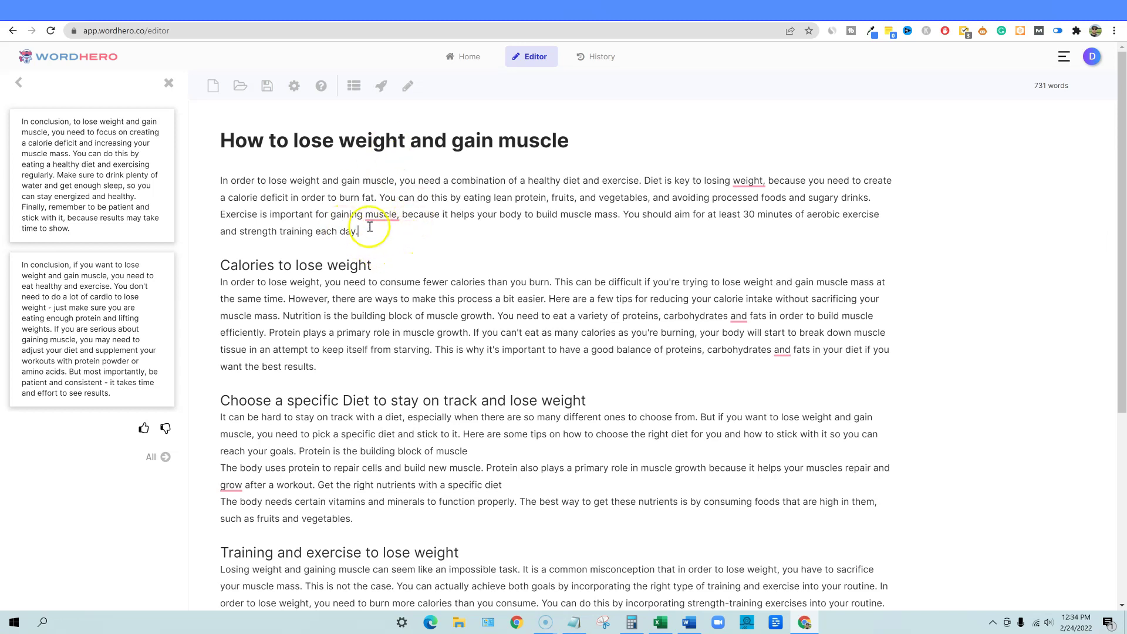
{"action": "left_click", "coordinate": [408, 86]}
{"action": "type", "text": "Balance your hormones. If you have hormonal imbalances, you might be overtraining and undereating. As a guy, your testosterone levels are probably low. And as a woman, your thyroid hormone is probably out of whack."}
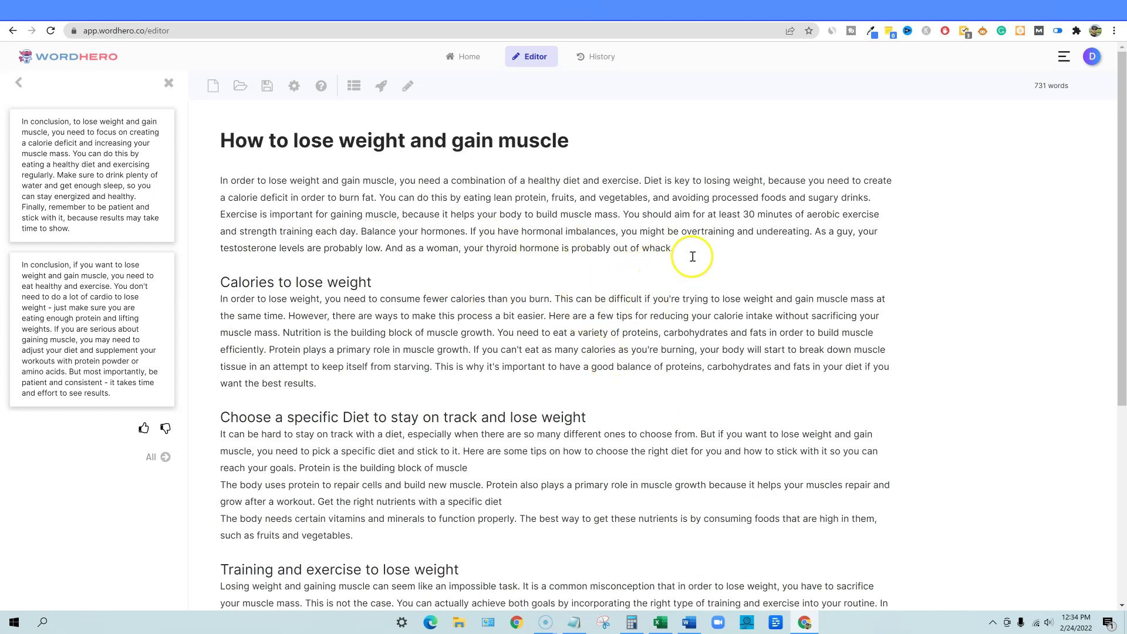
Look over the finished WordHero post, and enter Tie as the Long Form Content result in the Notepad scorecard
{"action": "scroll", "coordinate": [616, 370], "scroll_direction": "down", "scroll_amount": 3}
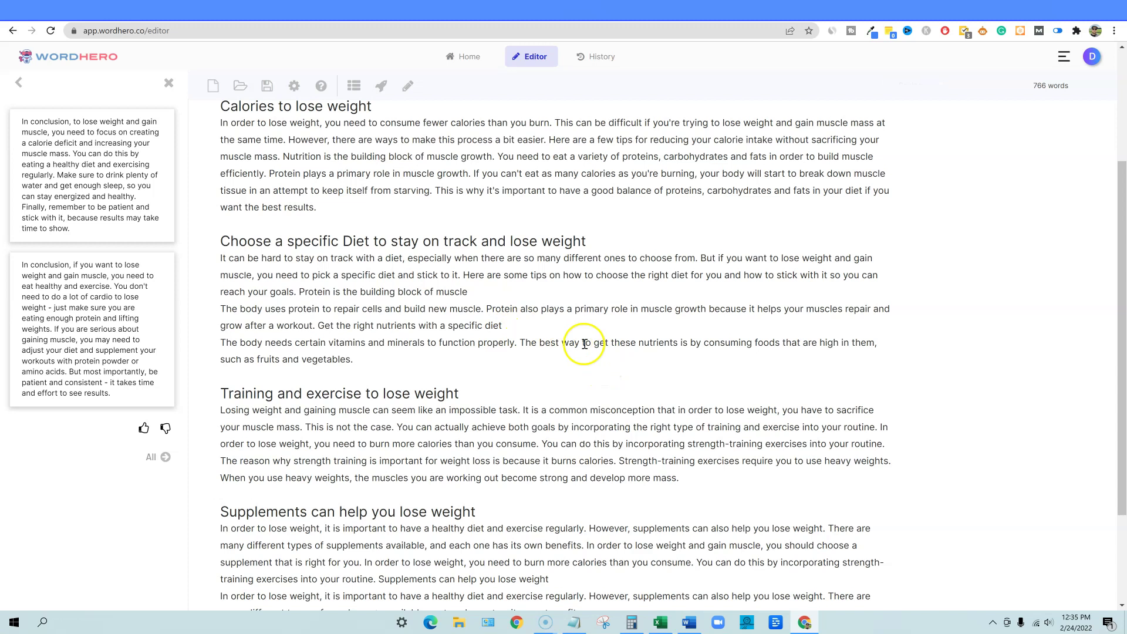
{"action": "scroll", "coordinate": [585, 343], "scroll_direction": "down", "scroll_amount": 3}
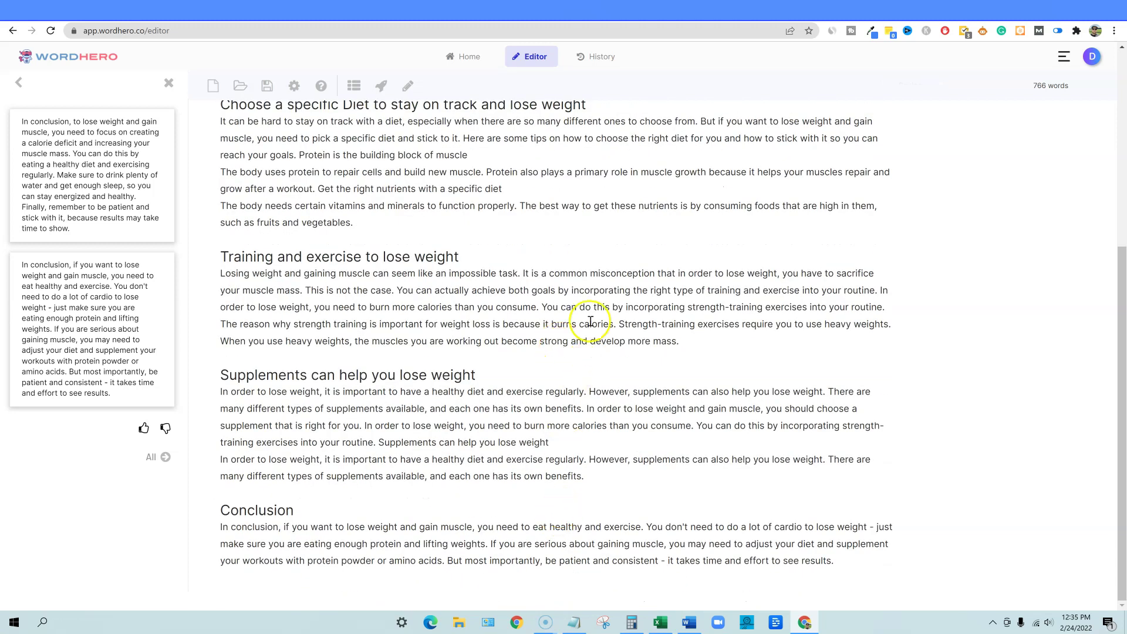
{"action": "scroll", "coordinate": [591, 321], "scroll_direction": "up", "scroll_amount": 5}
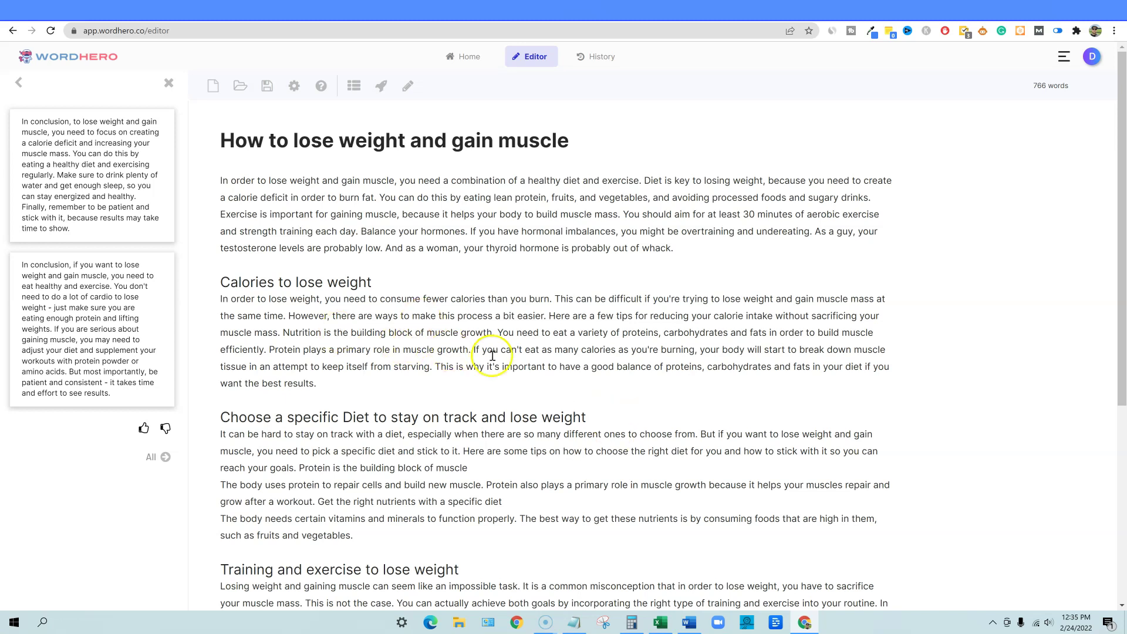
{"action": "scroll", "coordinate": [646, 363], "scroll_direction": "down", "scroll_amount": 5}
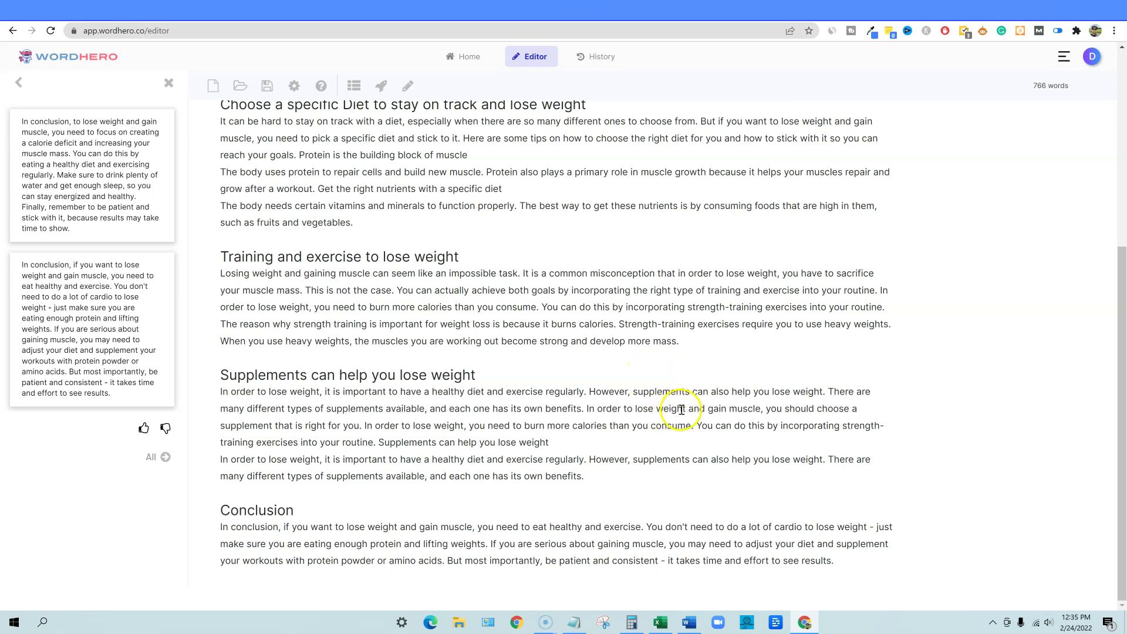
{"action": "scroll", "coordinate": [617, 417], "scroll_direction": "up", "scroll_amount": 3}
{"action": "scroll", "coordinate": [610, 420], "scroll_direction": "up", "scroll_amount": 3}
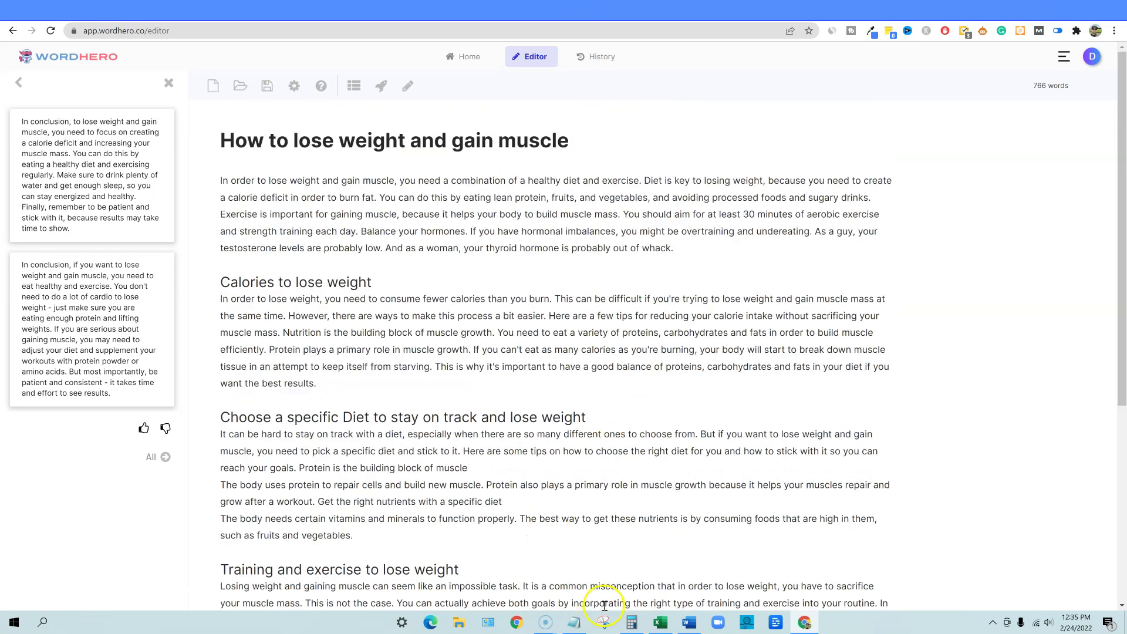
{"action": "left_click", "coordinate": [574, 623]}
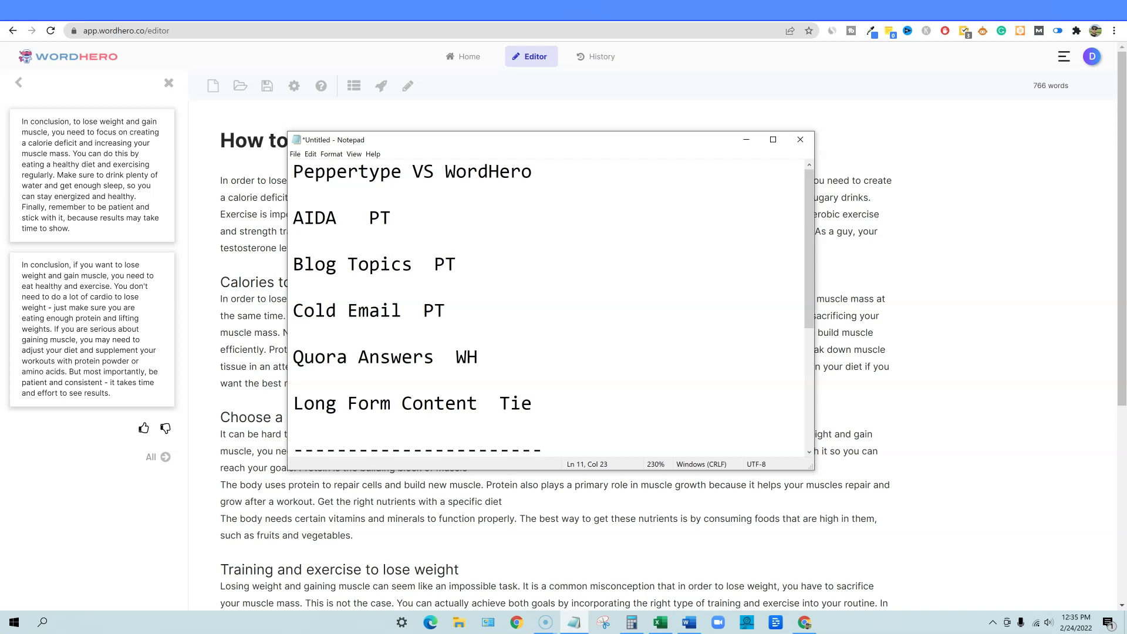
{"action": "left_click", "coordinate": [580, 324]}
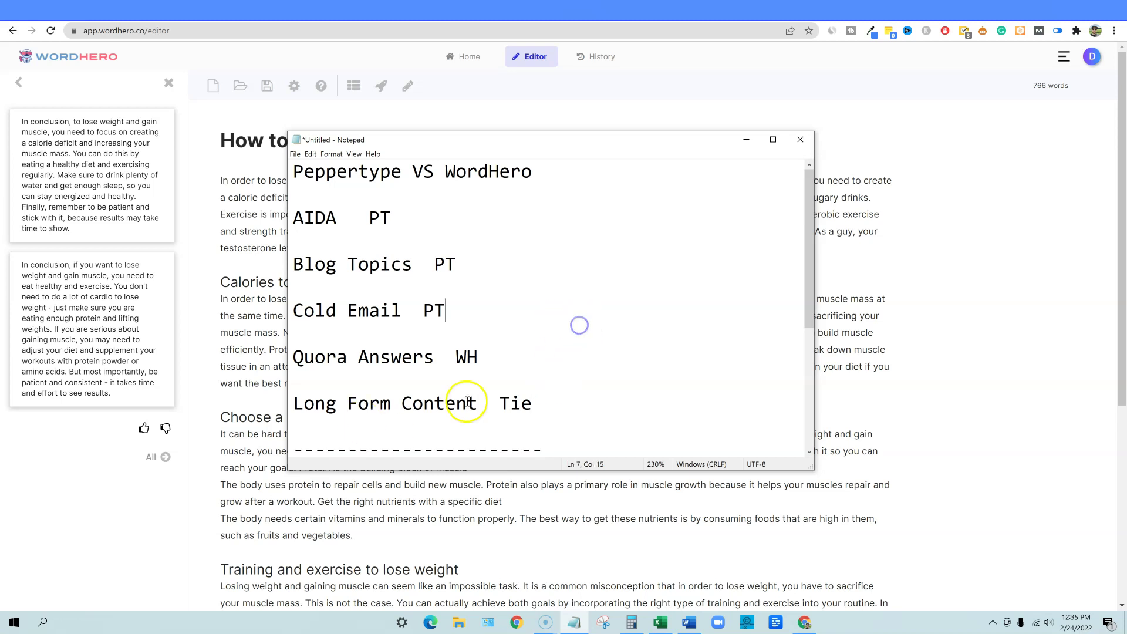
{"action": "left_click", "coordinate": [546, 405]}
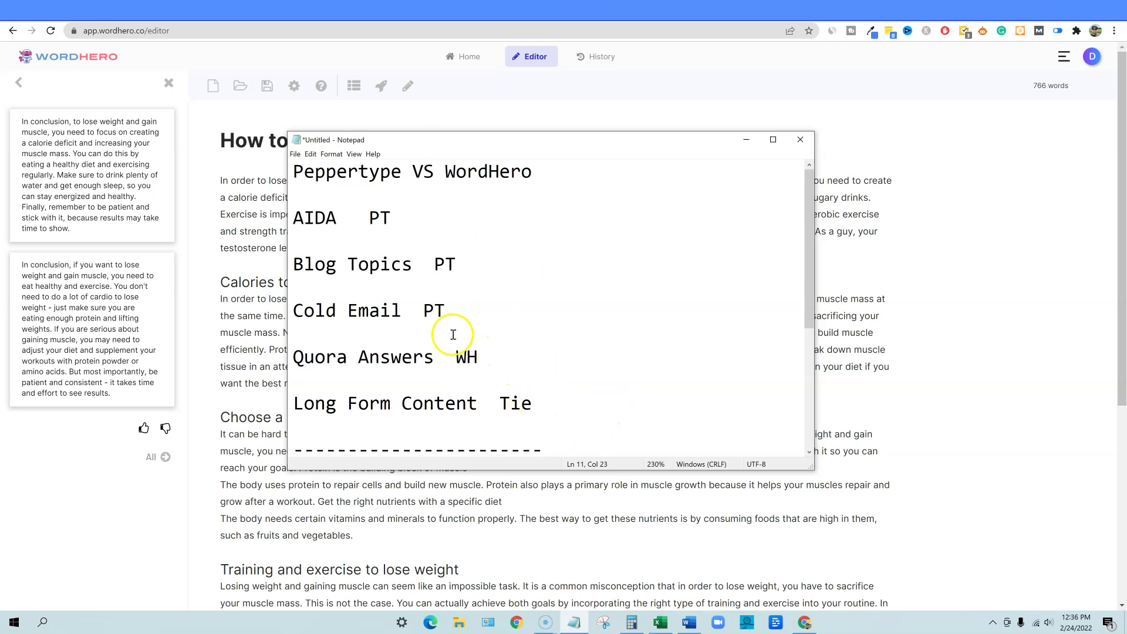
{"action": "left_click_drag", "start_coordinate": [304, 217], "coordinate": [553, 415]}
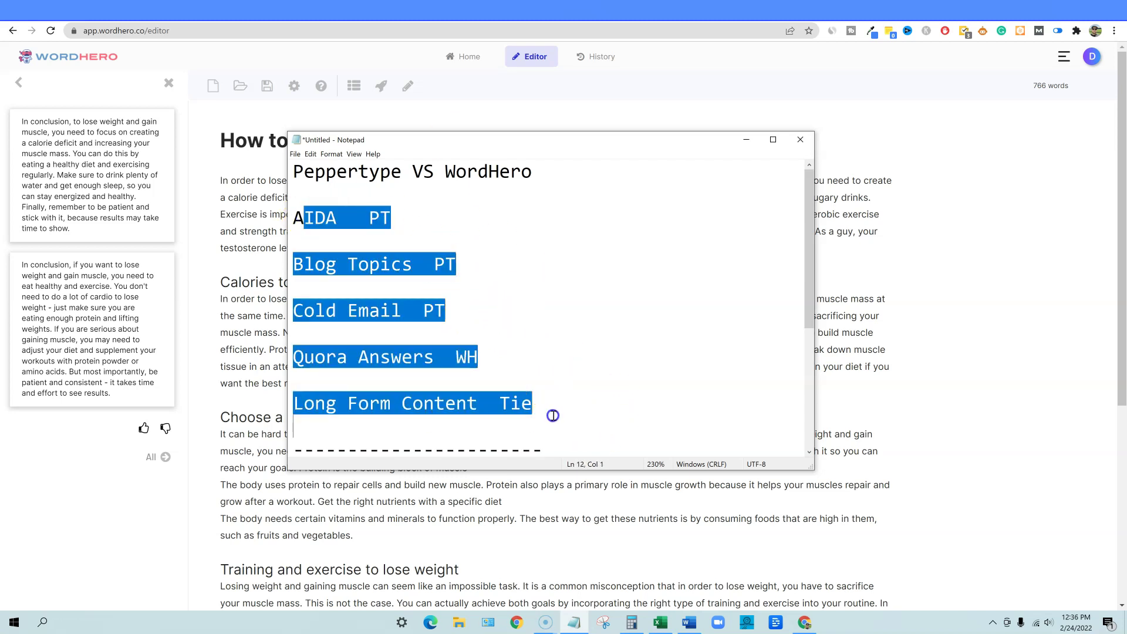
{"action": "left_click", "coordinate": [585, 389]}
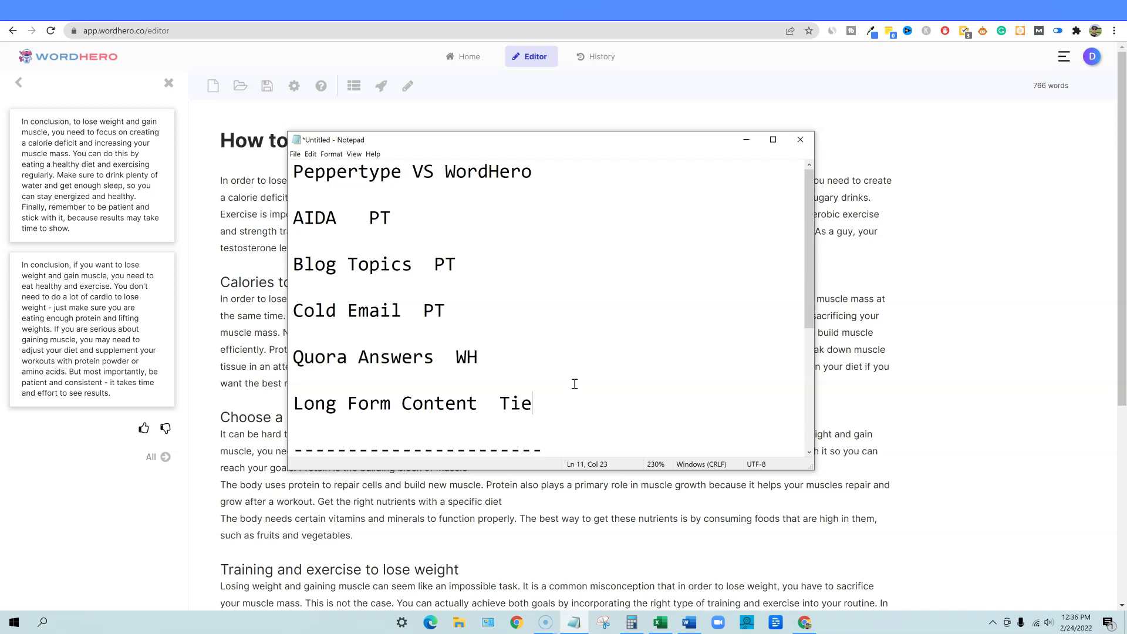
Open Notes from Peppertype's home page and compare its writing space with the post in WordHero's editor
{"action": "left_click", "coordinate": [636, 13]}
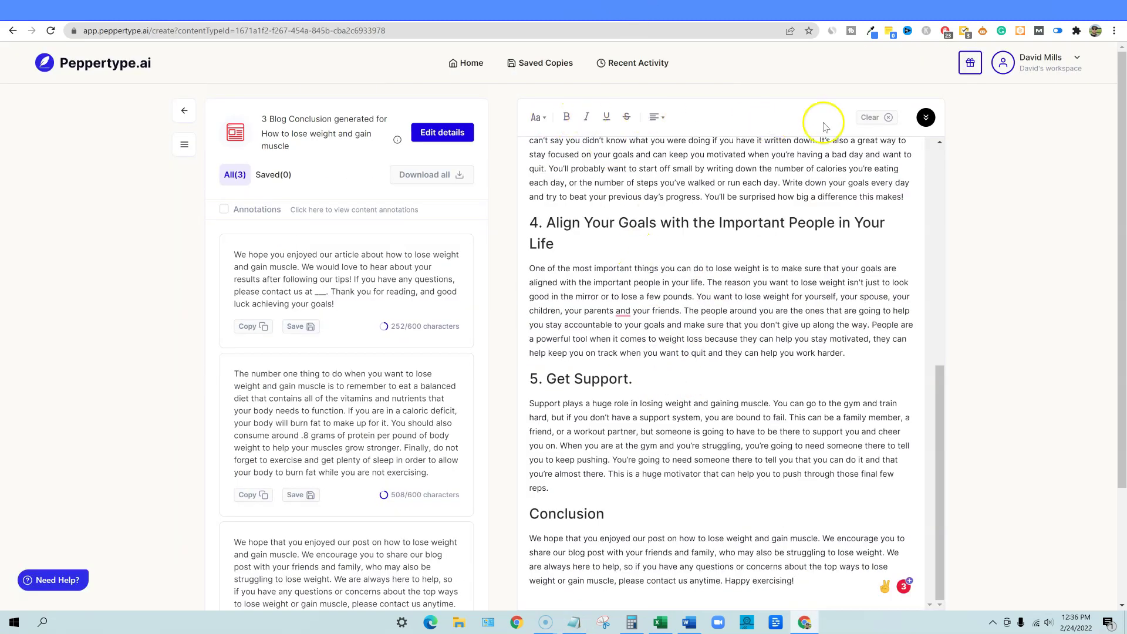
{"action": "left_click", "coordinate": [926, 120]}
{"action": "left_click", "coordinate": [854, 593]}
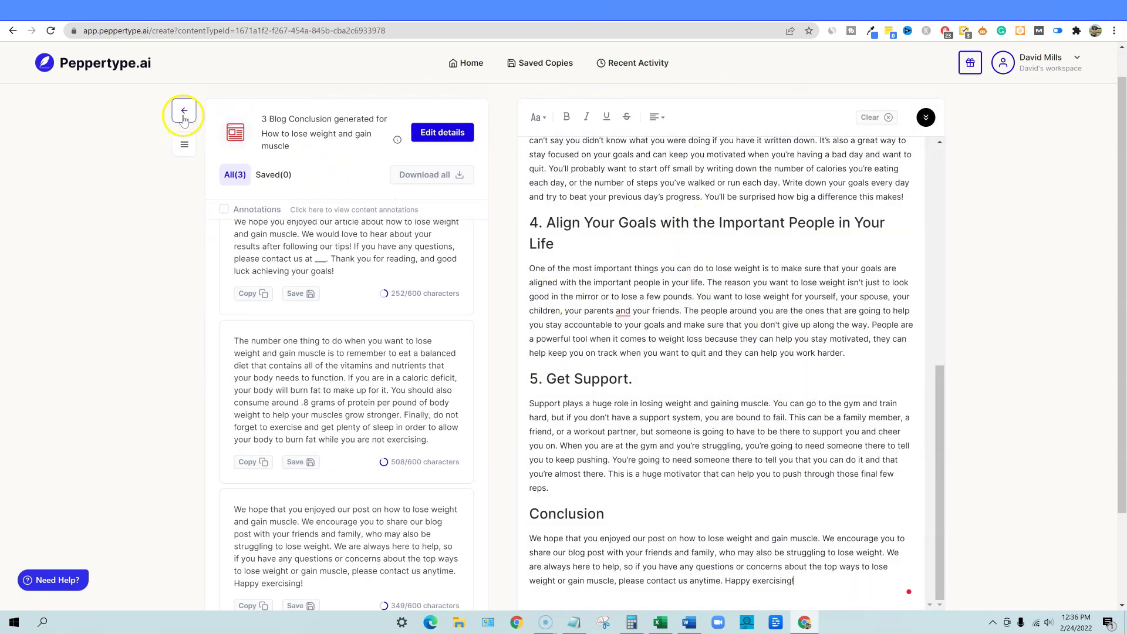
{"action": "left_click", "coordinate": [470, 65]}
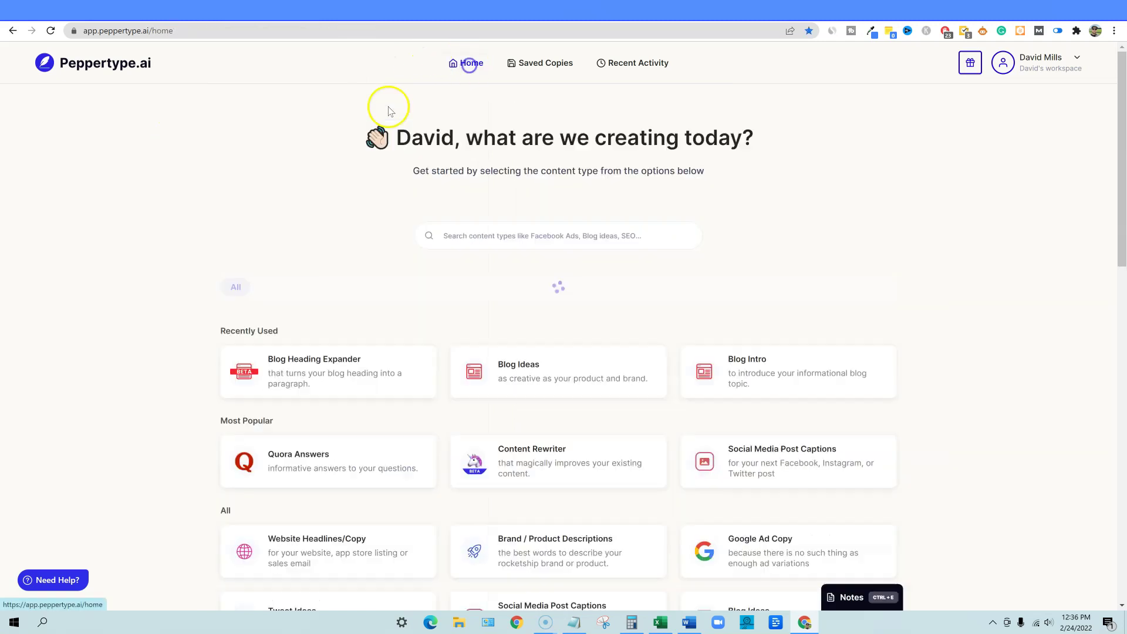
{"action": "left_click", "coordinate": [852, 597]}
{"action": "scroll", "coordinate": [733, 319], "scroll_direction": "up", "scroll_amount": 3}
{"action": "scroll", "coordinate": [686, 352], "scroll_direction": "down", "scroll_amount": 5}
{"action": "scroll", "coordinate": [691, 358], "scroll_direction": "up", "scroll_amount": 3}
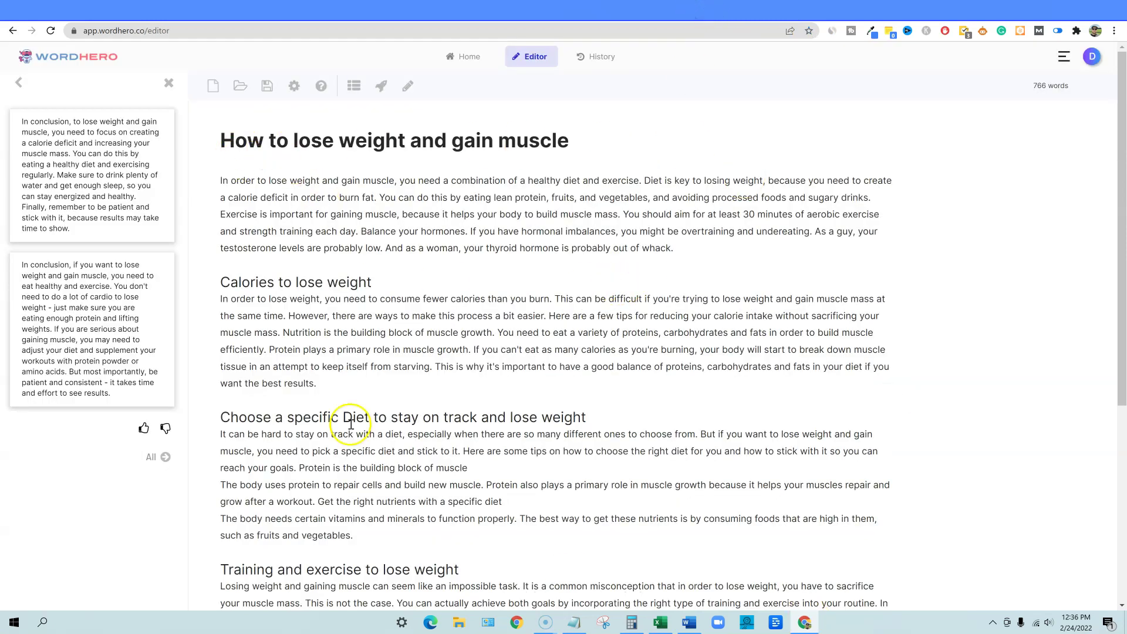
{"action": "scroll", "coordinate": [722, 429], "scroll_direction": "down", "scroll_amount": 5}
{"action": "scroll", "coordinate": [717, 432], "scroll_direction": "up", "scroll_amount": 5}
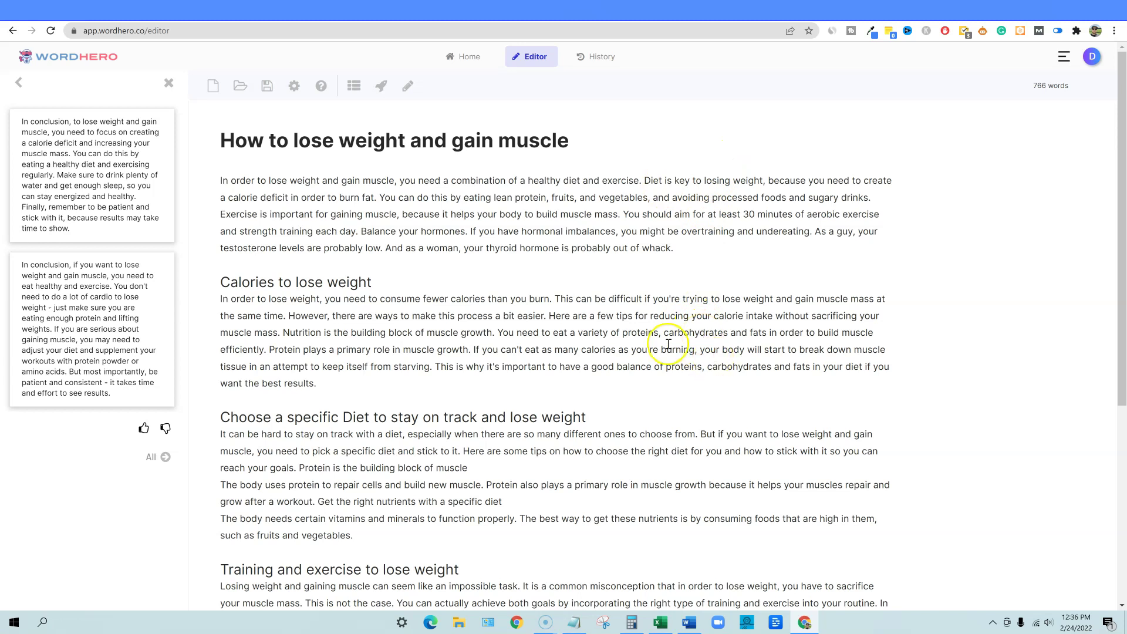
Review the Notepad scorecard's noteworthy unique WordHero modules and the module totals for Peppertype and WordHero
{"action": "left_click", "coordinate": [579, 624]}
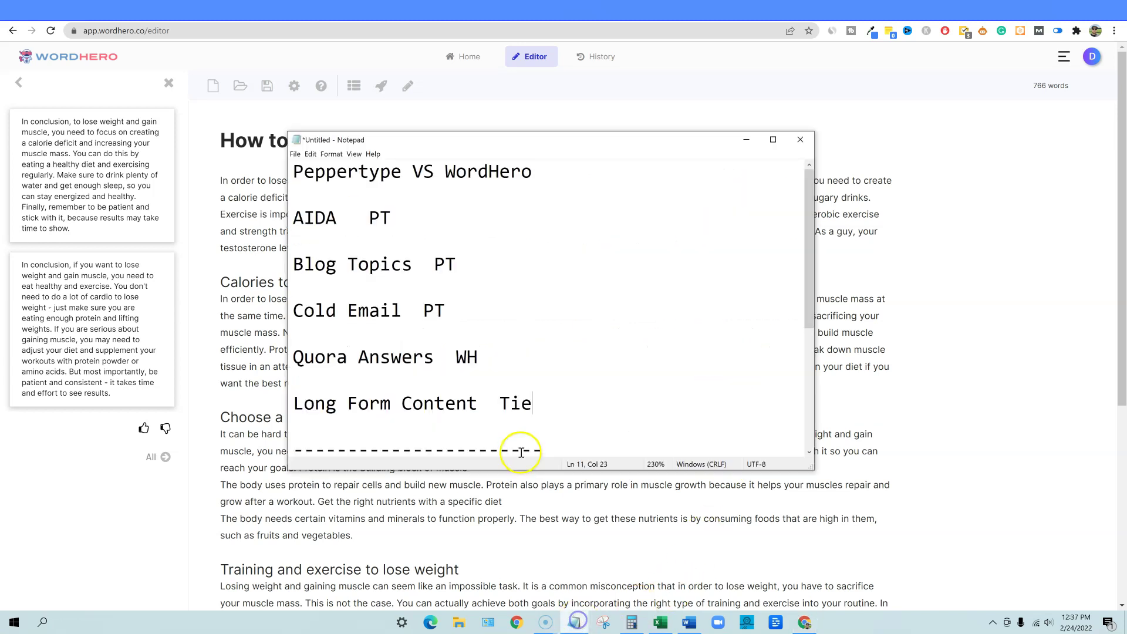
{"action": "double_click", "coordinate": [533, 403]}
{"action": "left_click", "coordinate": [573, 409]}
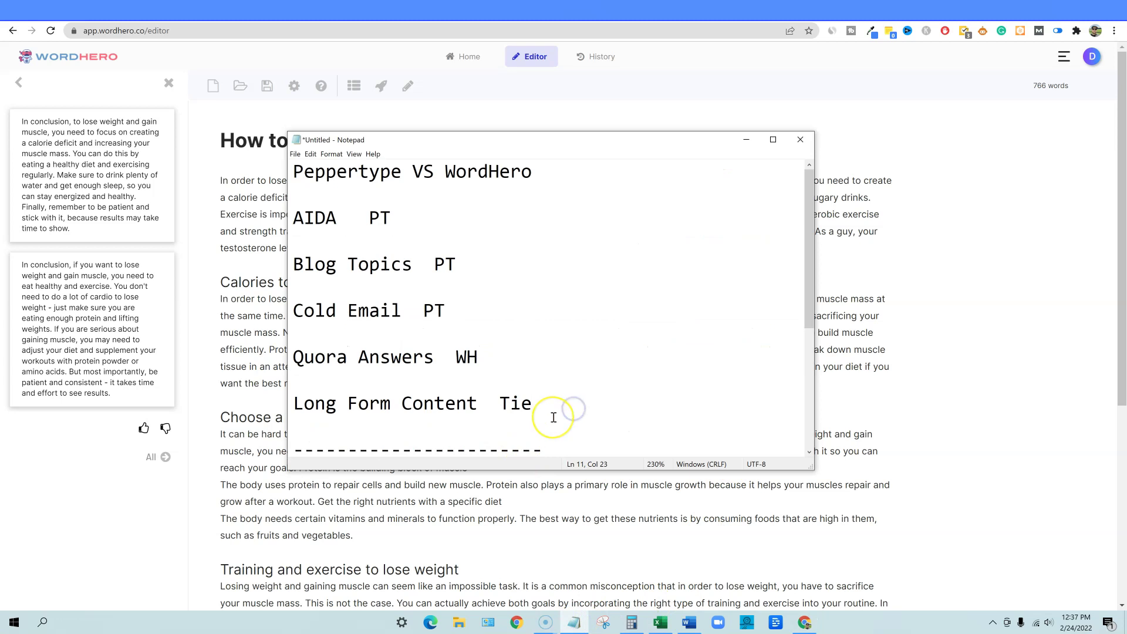
{"action": "scroll", "coordinate": [554, 417], "scroll_direction": "down", "scroll_amount": 3}
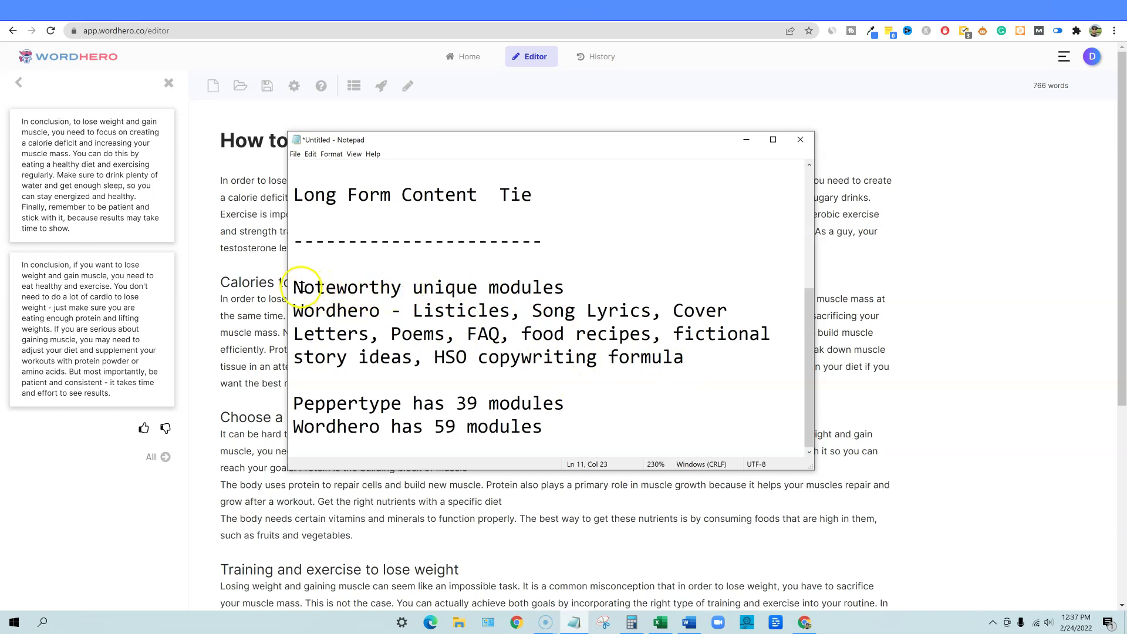
{"action": "left_click_drag", "start_coordinate": [297, 286], "coordinate": [651, 309]}
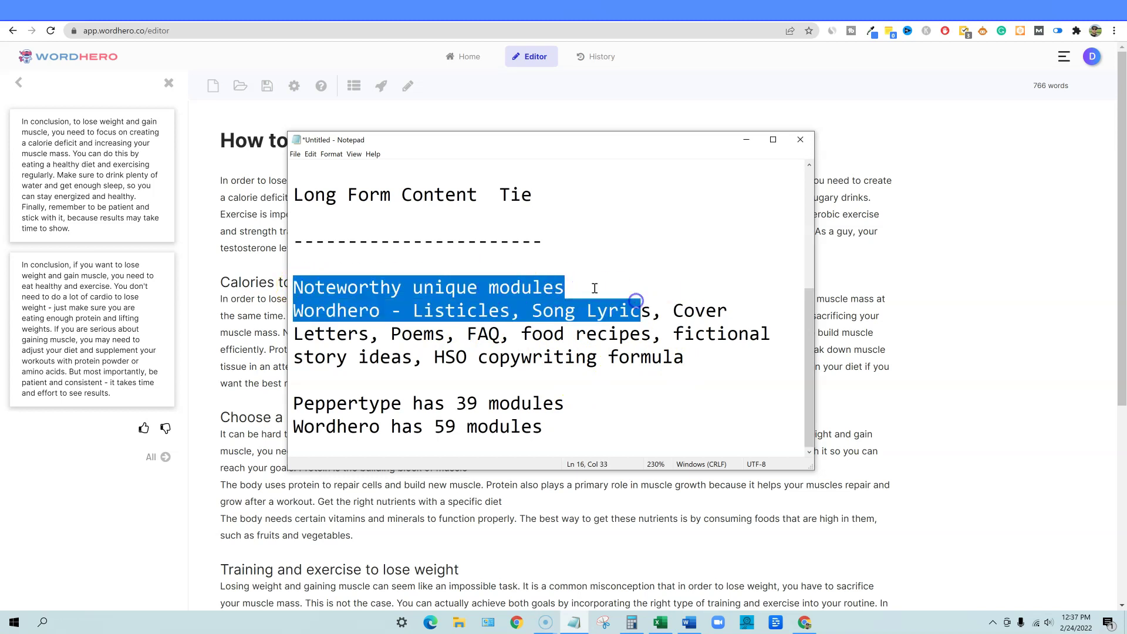
{"action": "left_click", "coordinate": [382, 303]}
{"action": "left_click_drag", "start_coordinate": [293, 311], "coordinate": [744, 377]}
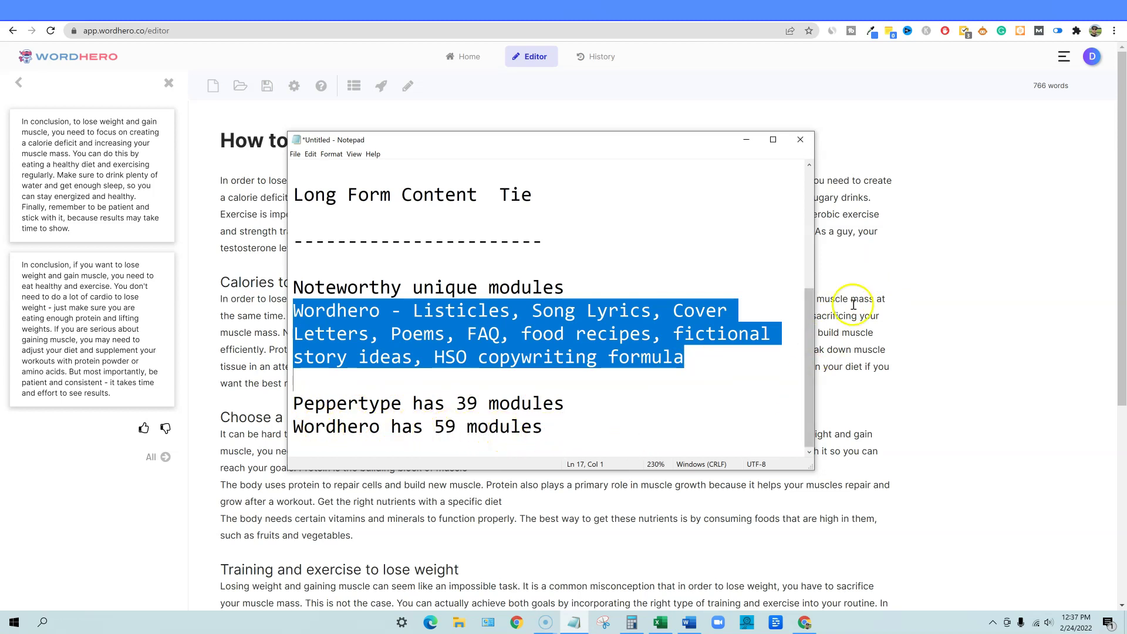
Return to WordHero's editor and save the weight-loss post
{"action": "left_click", "coordinate": [922, 248]}
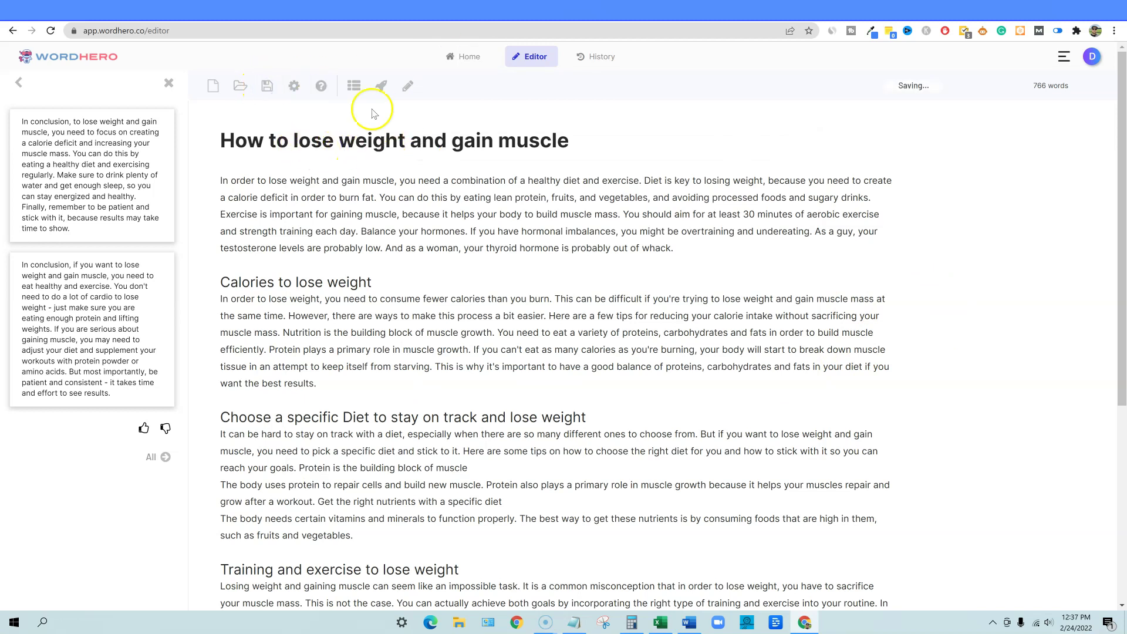
{"action": "left_click", "coordinate": [267, 86]}
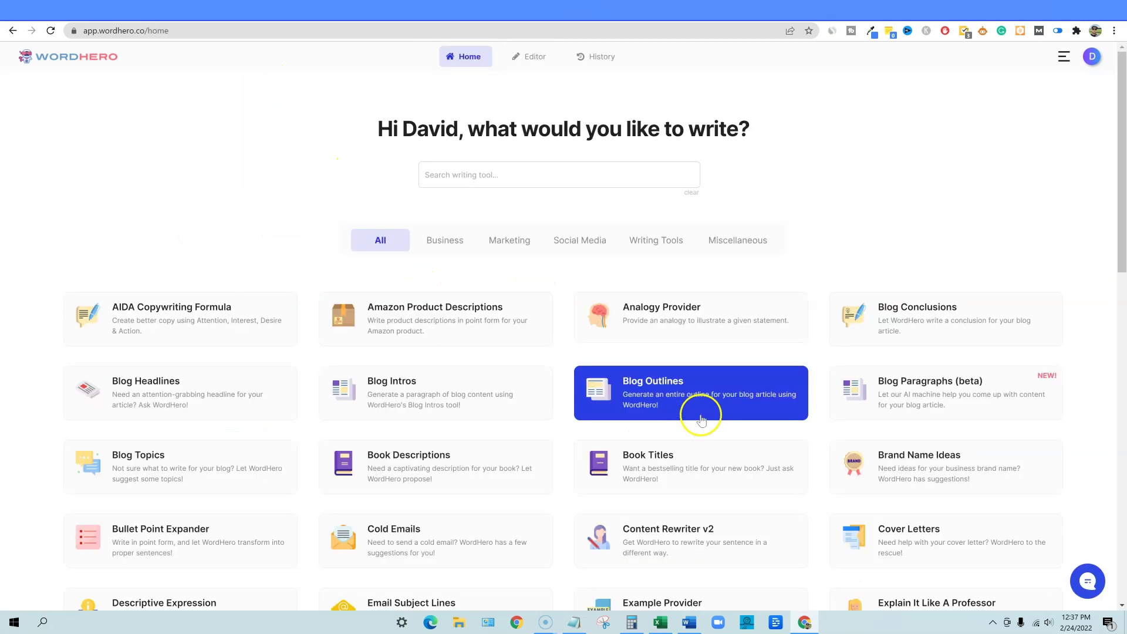
Generate HSO Copywriting Formula copy in WordHero for "An ebook about how to lose weight and gain muscle", and close the tool after reading it
{"action": "scroll", "coordinate": [911, 376], "scroll_direction": "down", "scroll_amount": 3}
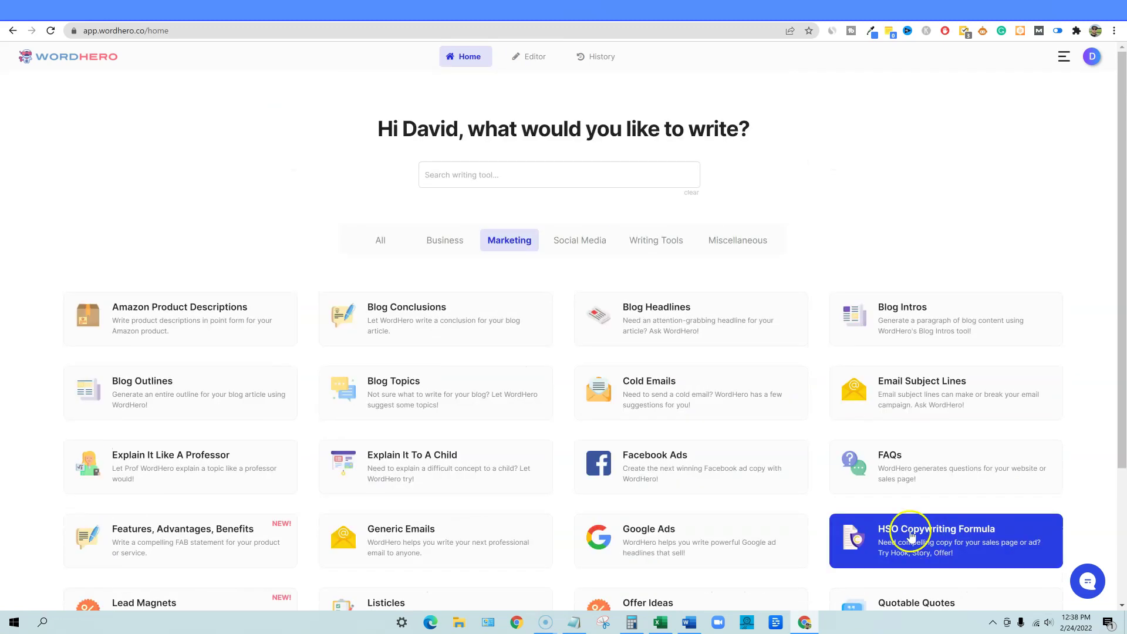
{"action": "left_click", "coordinate": [951, 537]}
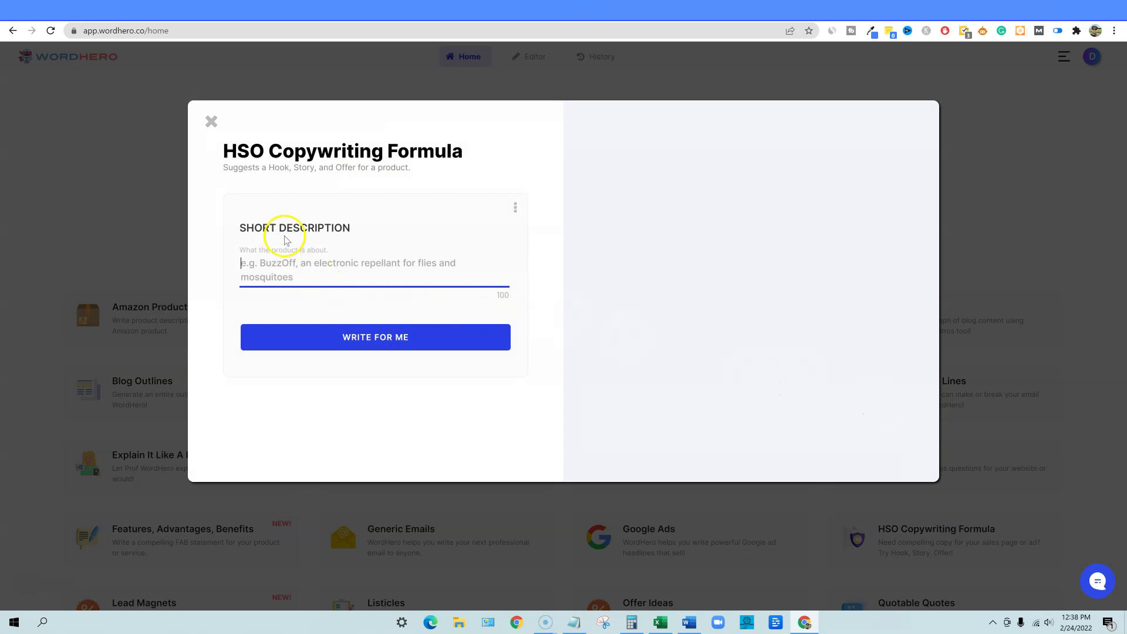
{"action": "left_click", "coordinate": [690, 623]}
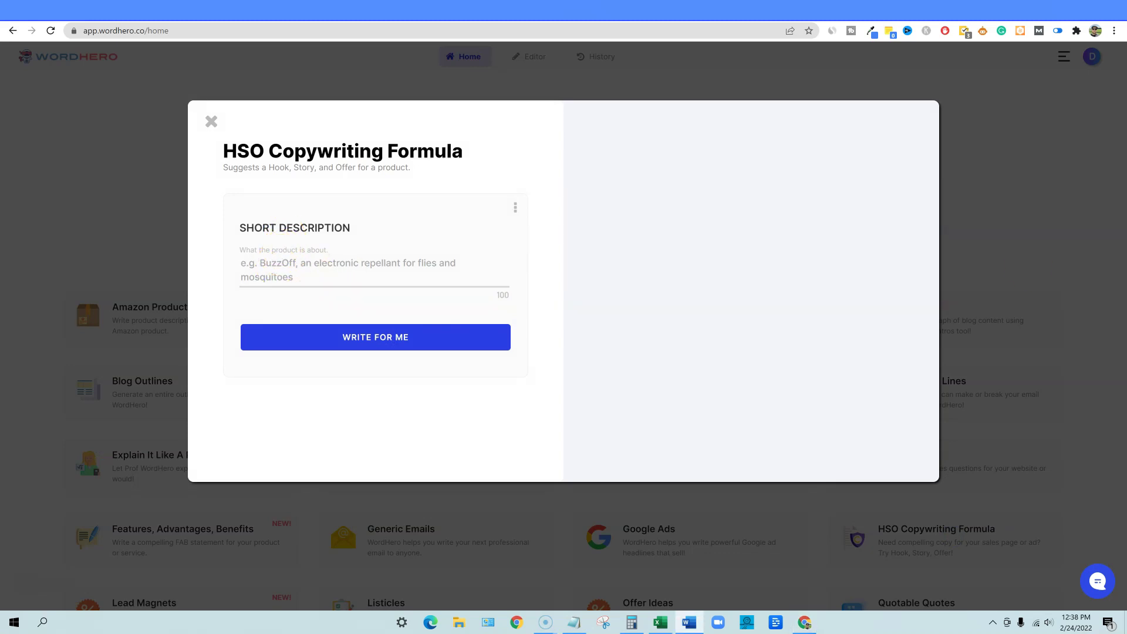
{"action": "left_click", "coordinate": [440, 261]}
{"action": "type", "text": "An ebook about how to lose weight and gain muscle"}
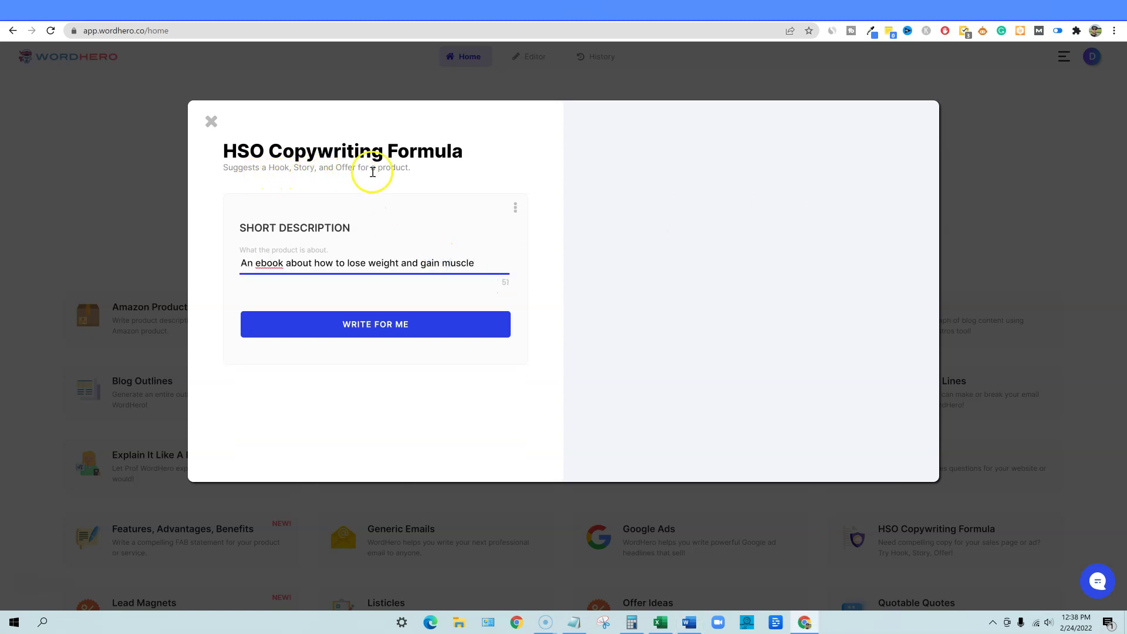
{"action": "left_click", "coordinate": [354, 327]}
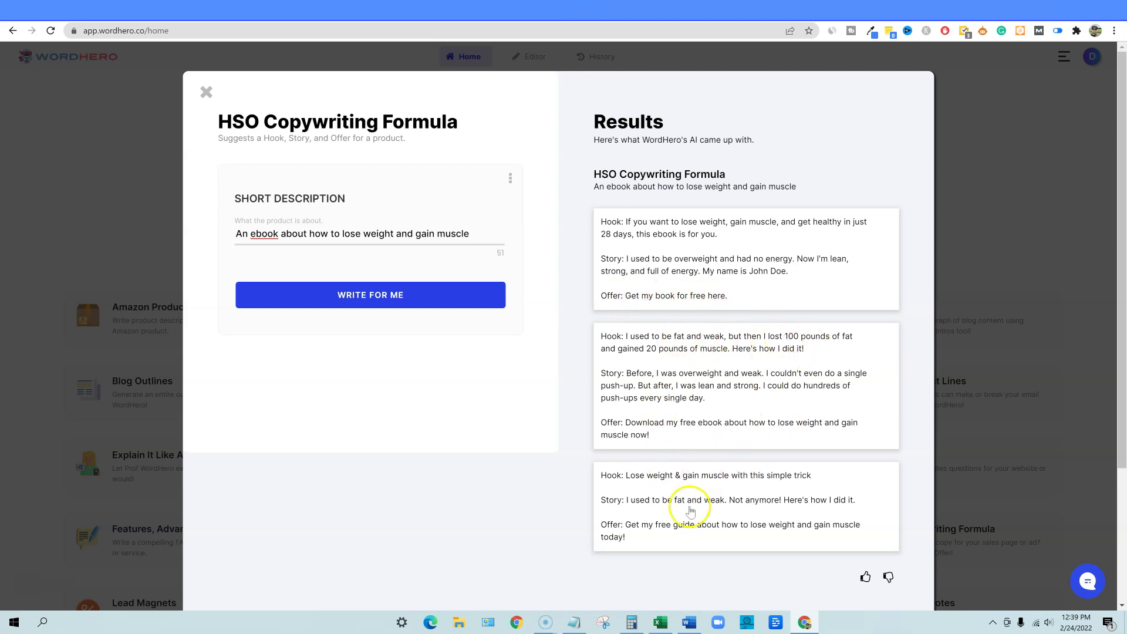
{"action": "left_click", "coordinate": [206, 93]}
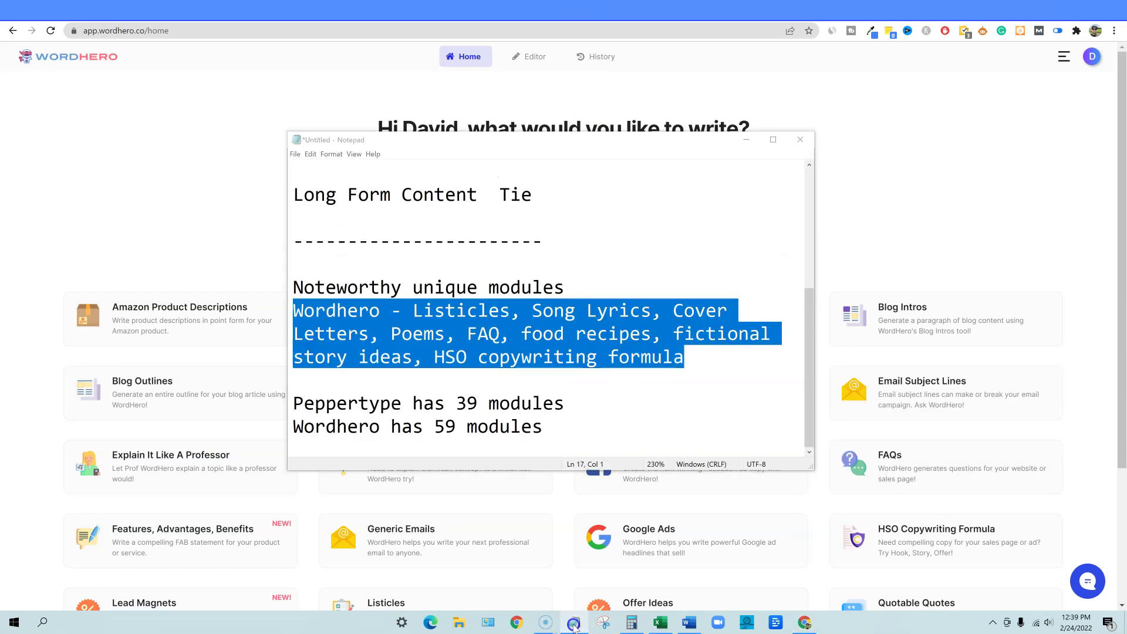
Generate a recipe for "chicken pizza" with WordHero's Food Recipes tool, and close the tool after reading it
{"action": "scroll", "coordinate": [684, 504], "scroll_direction": "down", "scroll_amount": 1}
{"action": "scroll", "coordinate": [684, 504], "scroll_direction": "down", "scroll_amount": 3}
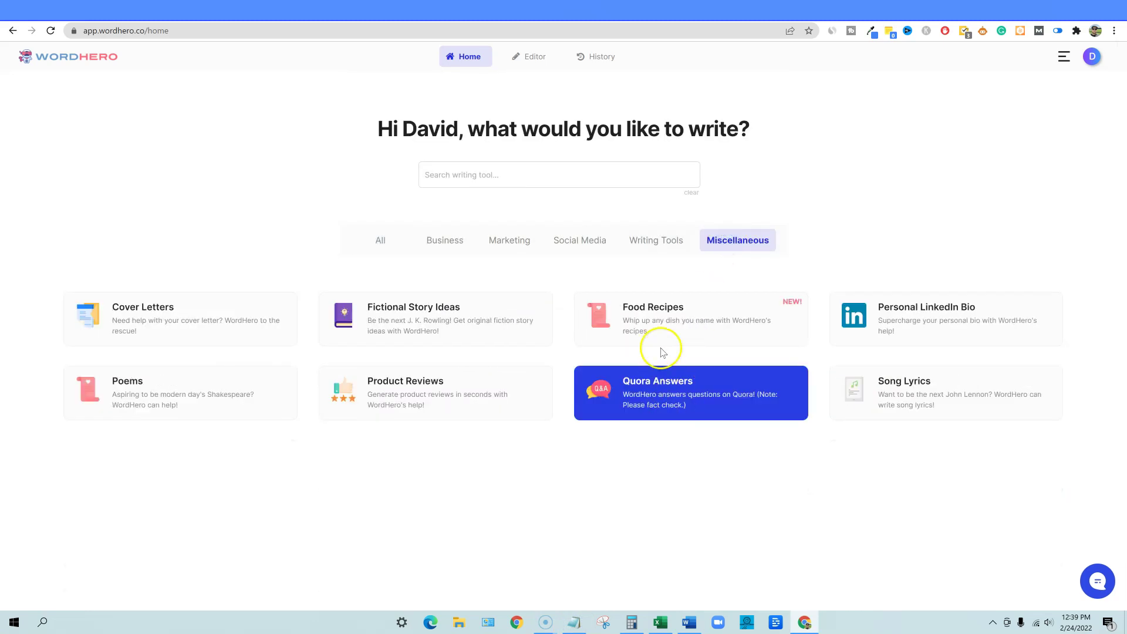
{"action": "left_click", "coordinate": [661, 328]}
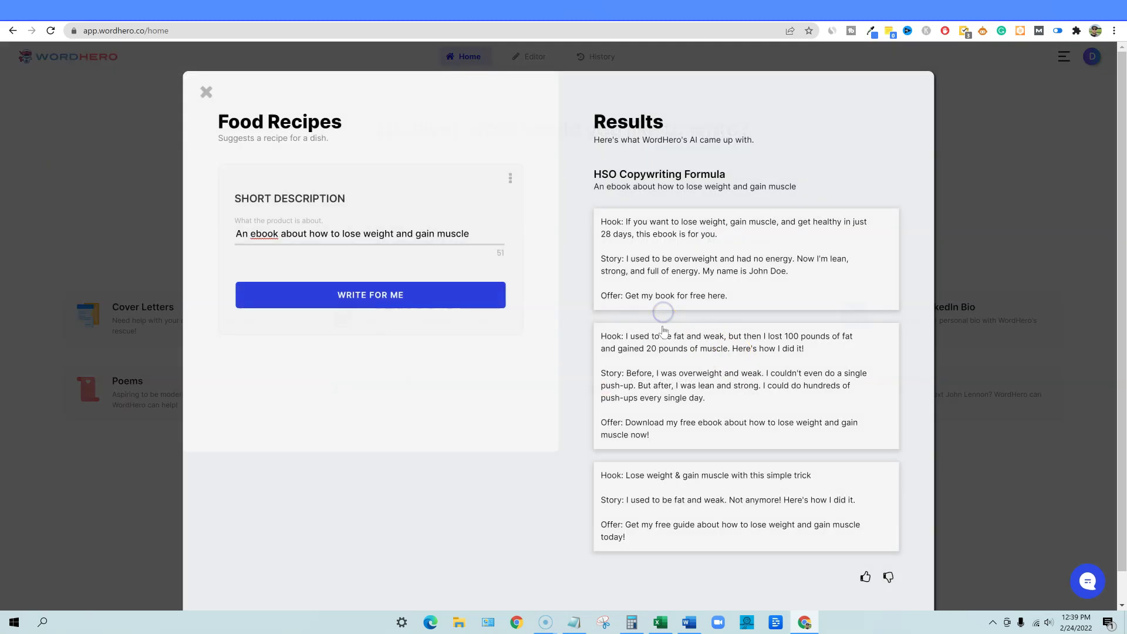
{"action": "left_click_drag", "start_coordinate": [482, 239], "coordinate": [166, 218]}
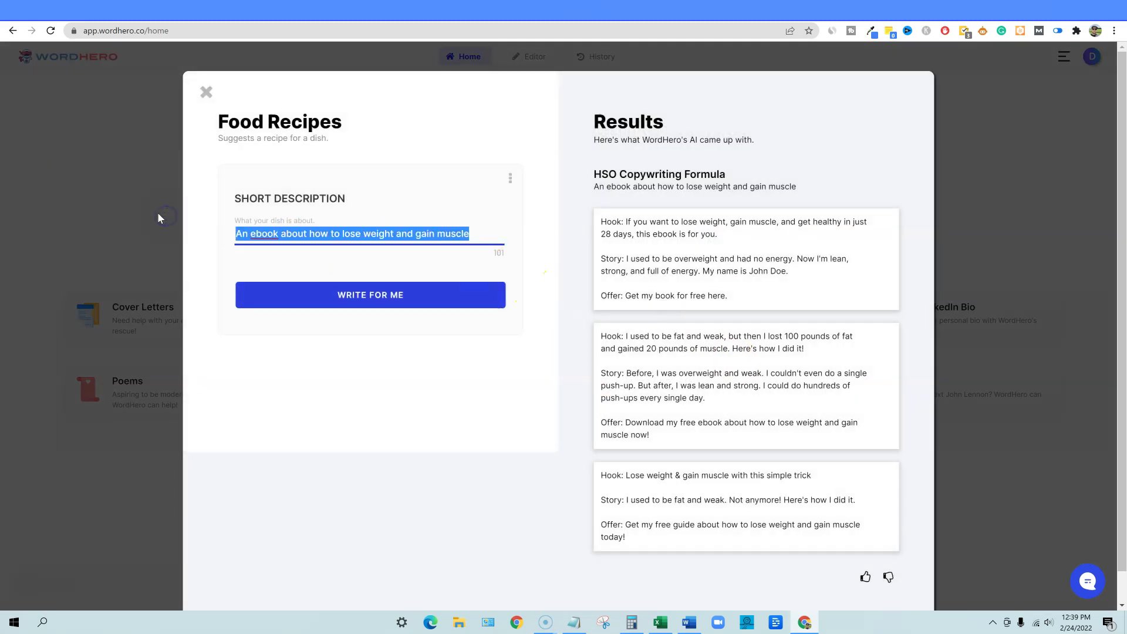
{"action": "key", "text": "BackSpace"}
{"action": "type", "text": "ch"}
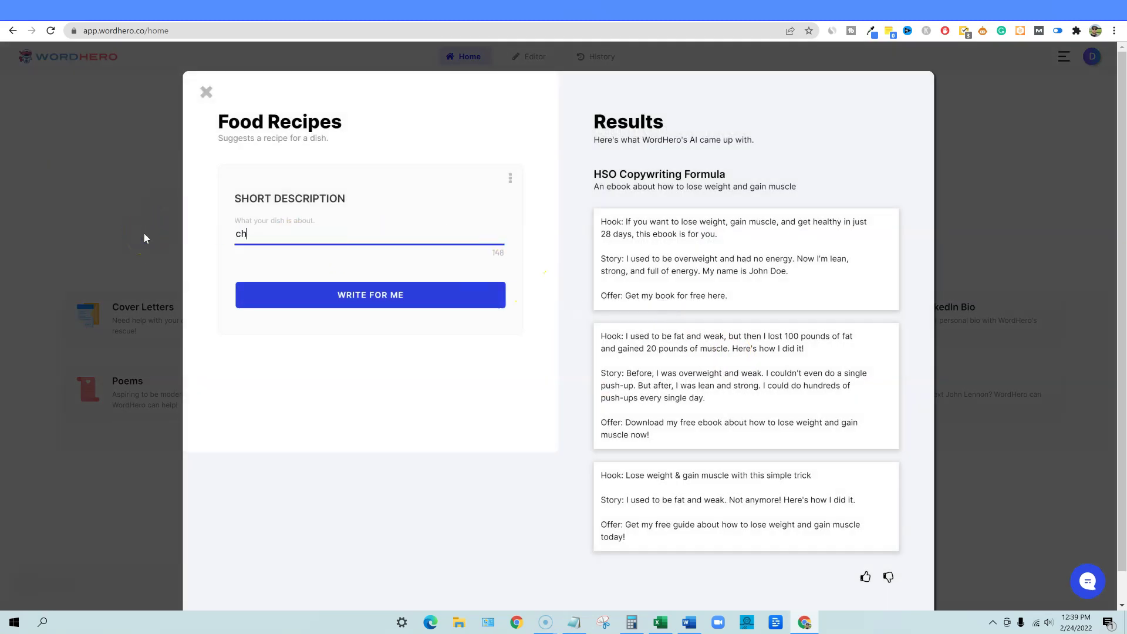
{"action": "type", "text": "icken pizza"}
{"action": "left_click", "coordinate": [337, 295]}
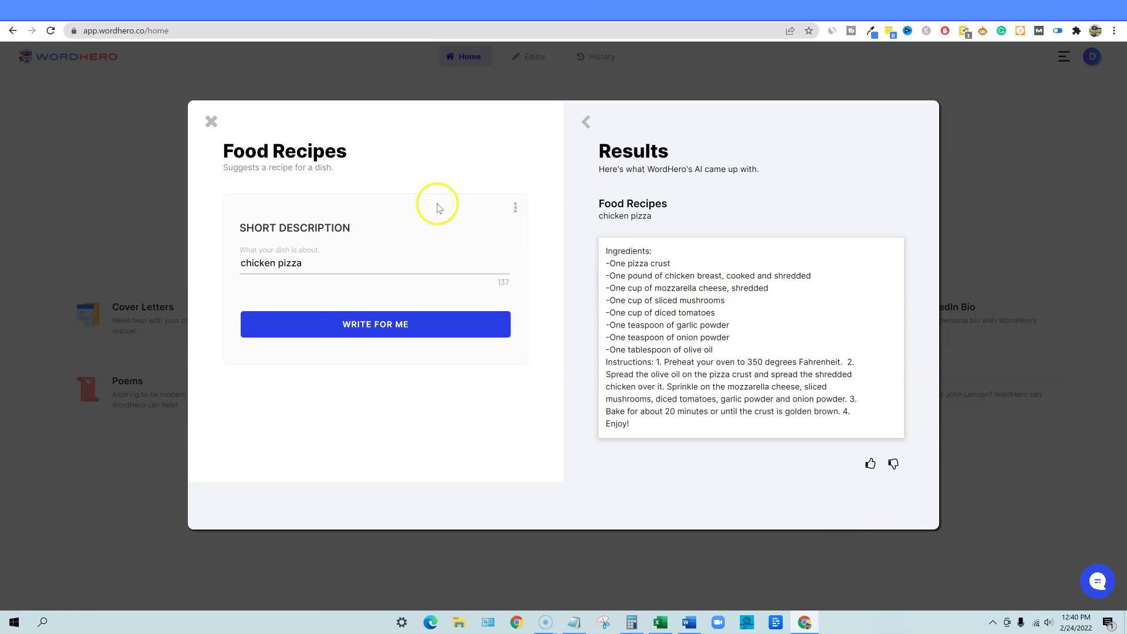
{"action": "left_click_drag", "start_coordinate": [223, 151], "coordinate": [355, 151]}
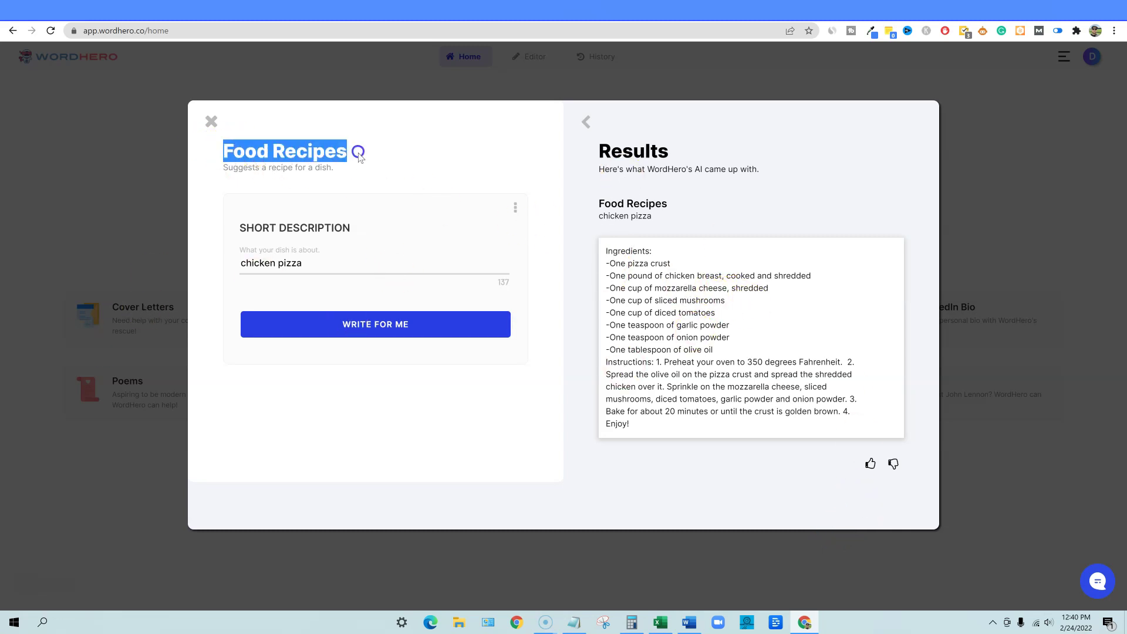
{"action": "left_click", "coordinate": [211, 121]}
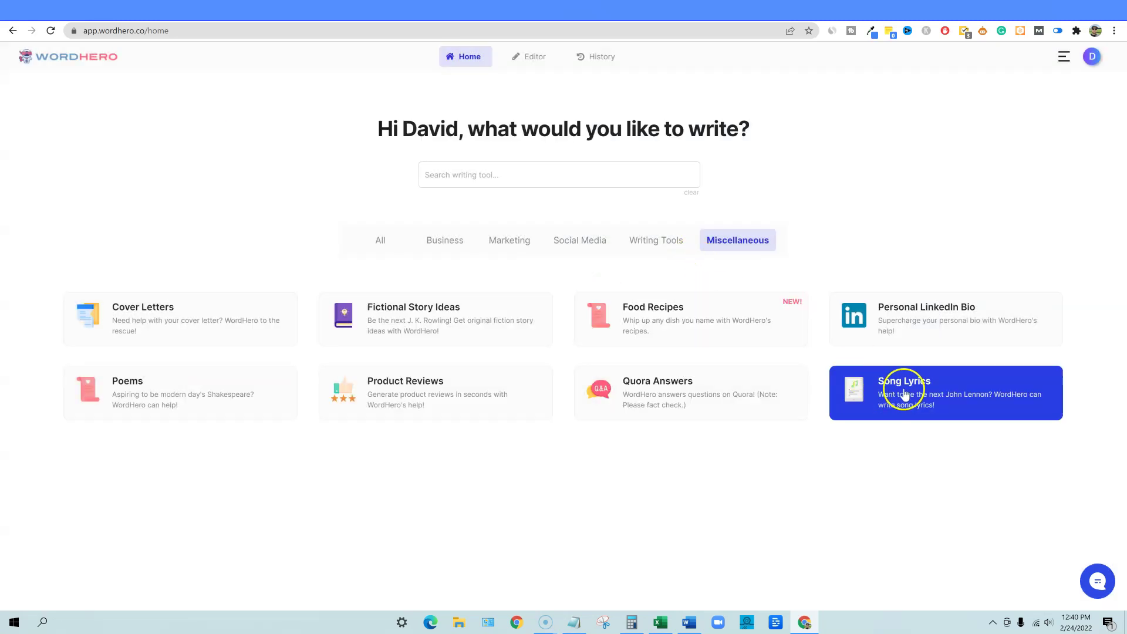
Generate a blog section with WordHero's Blog Paragraphs (beta), using "Start Eating Better" as both short description and keywords
{"action": "left_click", "coordinate": [464, 59]}
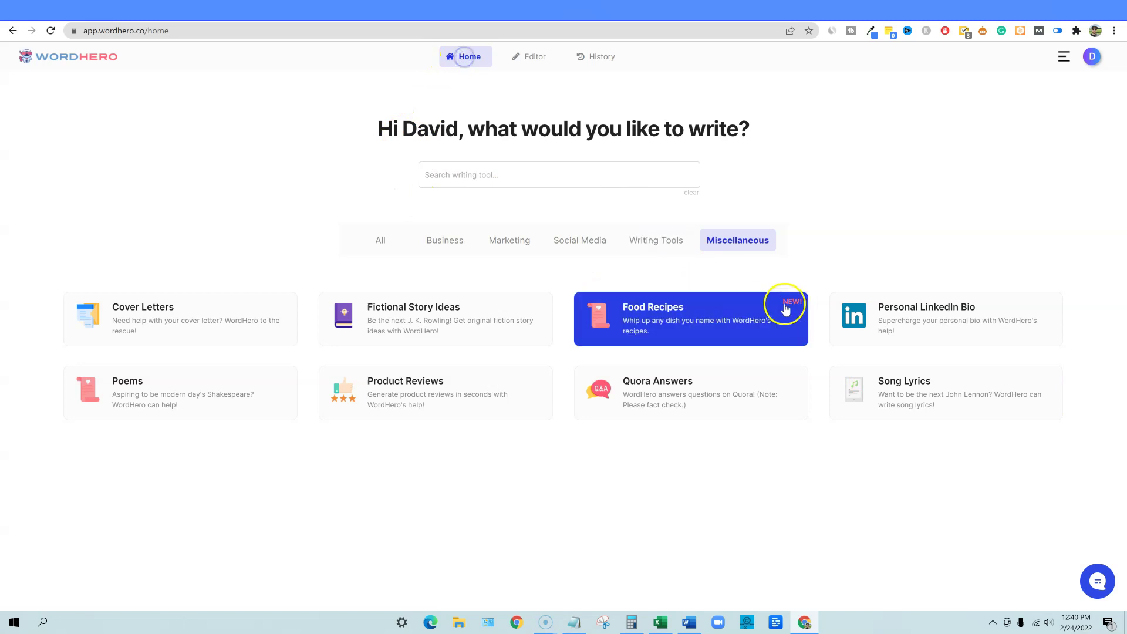
{"action": "left_click", "coordinate": [380, 241]}
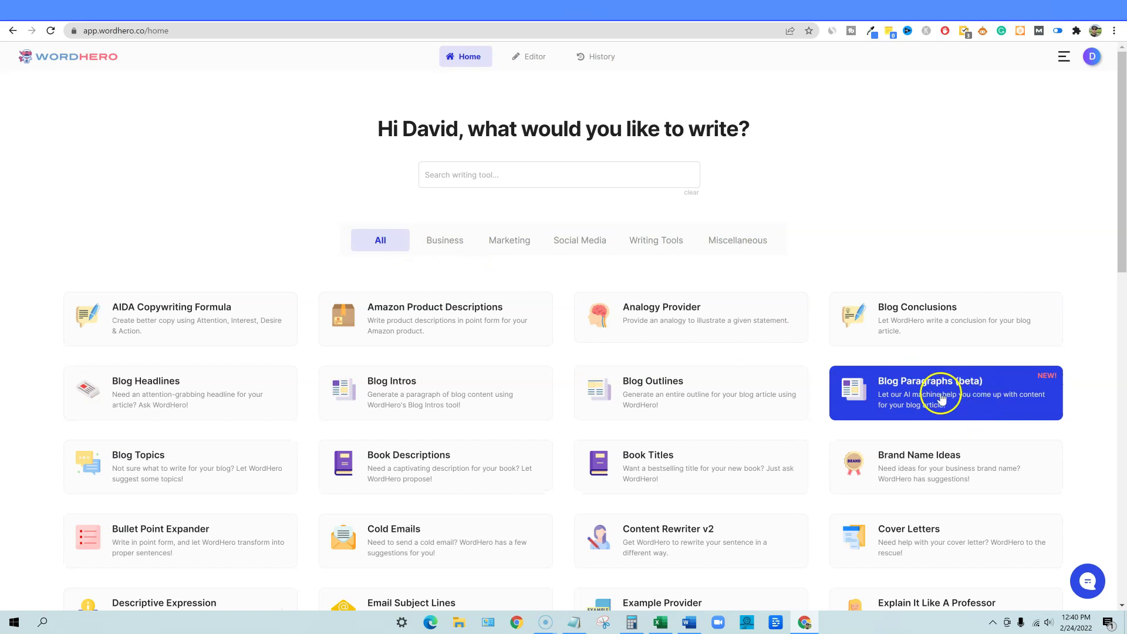
{"action": "left_click", "coordinate": [954, 403]}
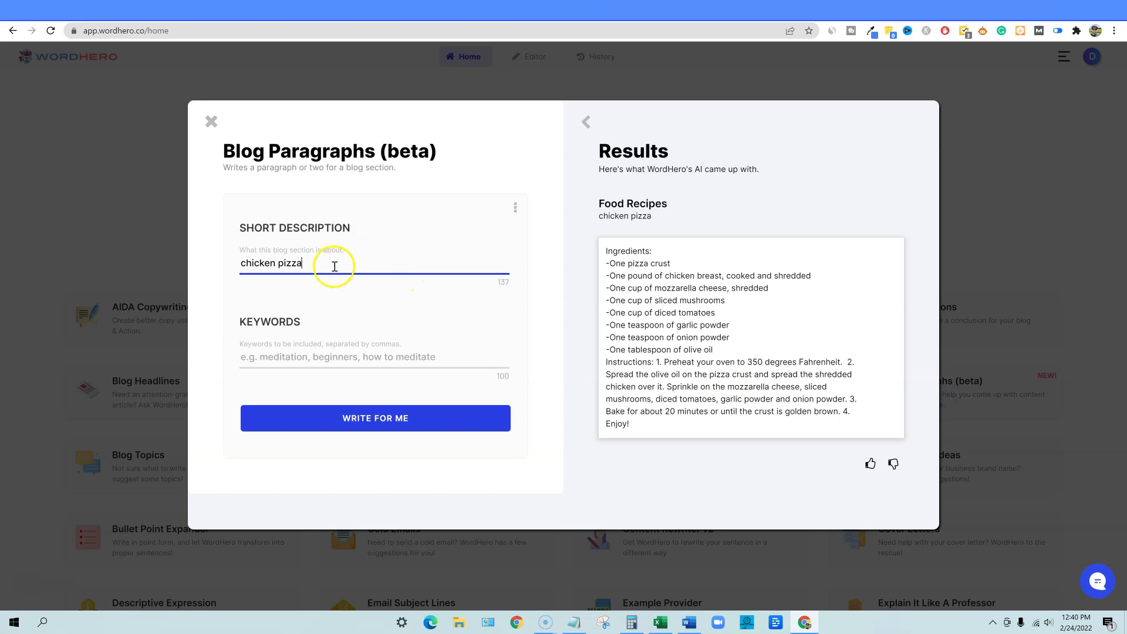
{"action": "left_click", "coordinate": [690, 622]}
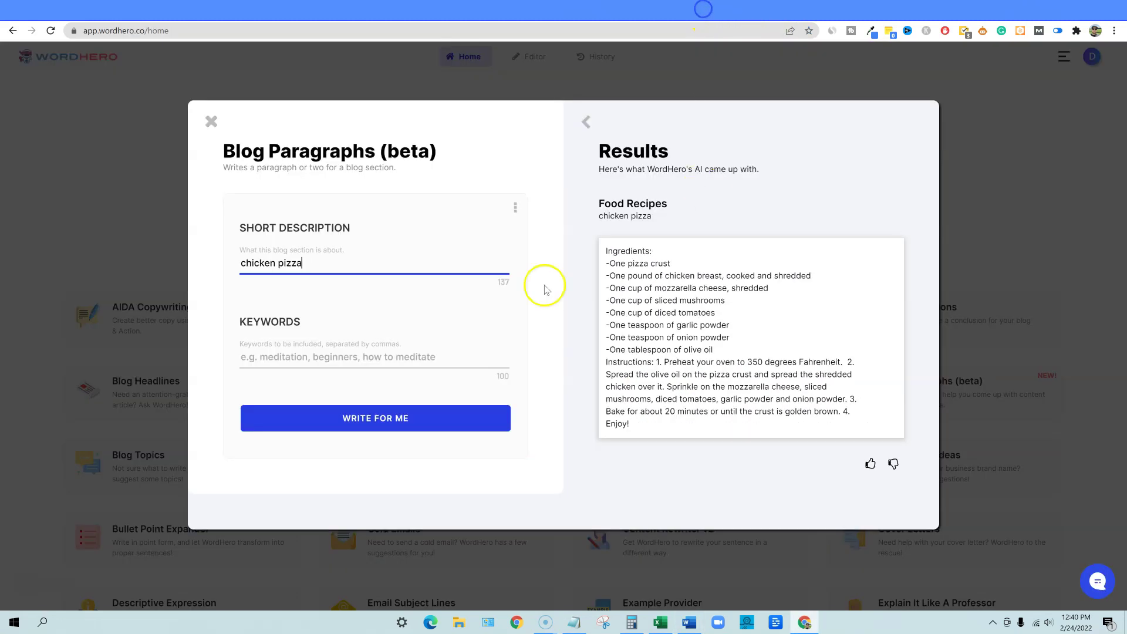
{"action": "left_click_drag", "start_coordinate": [303, 265], "coordinate": [236, 264]}
{"action": "type", "text": "Start Eating Better"}
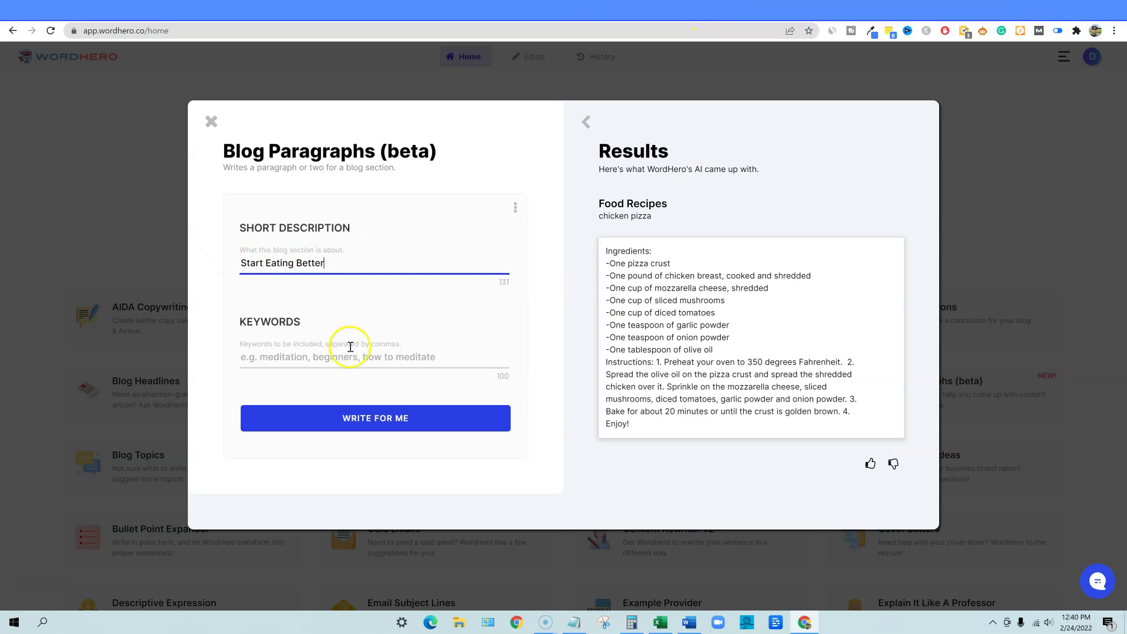
{"action": "left_click", "coordinate": [294, 359]}
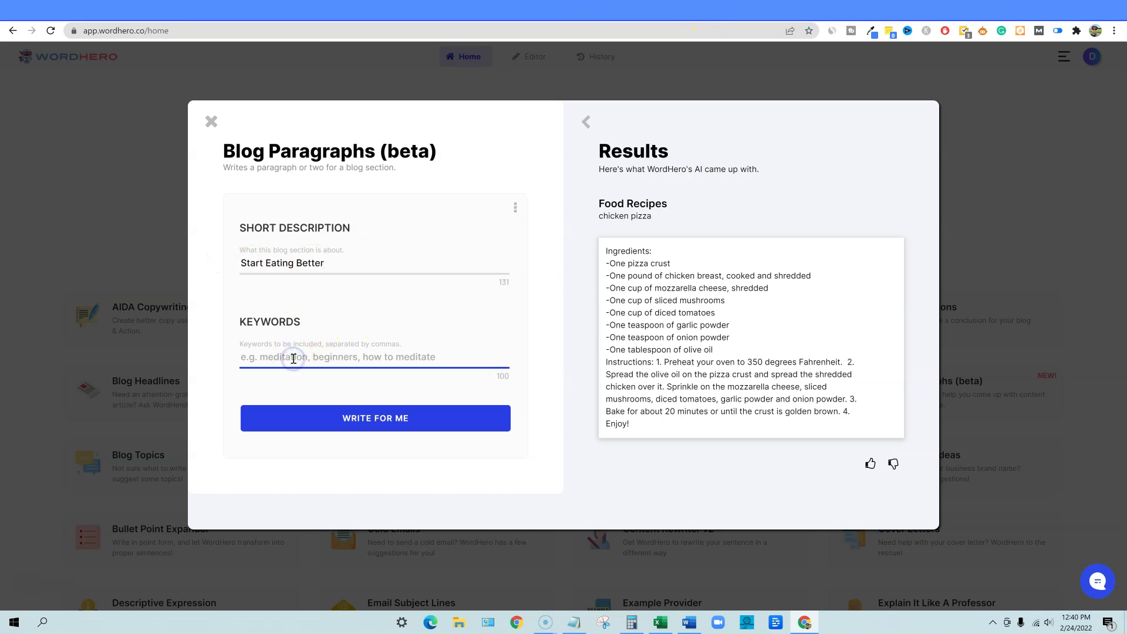
{"action": "type", "text": "Start Eating Better"}
{"action": "left_click", "coordinate": [367, 420]}
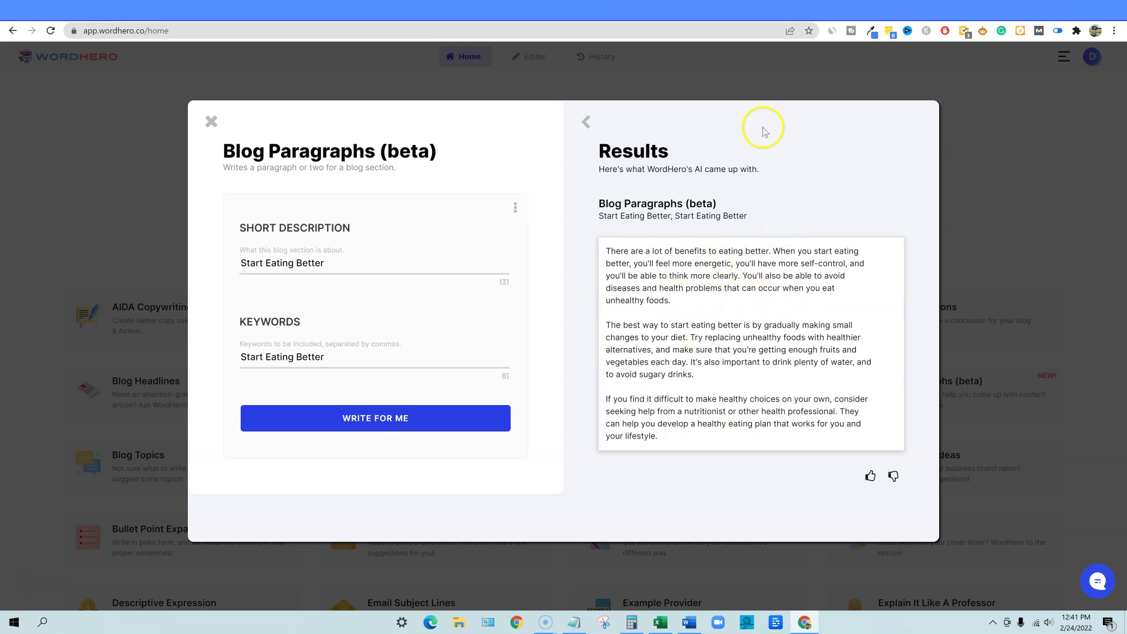
Compare Peppertype's Blog Heading Expander with WordHero's Blog Paragraphs (beta) result, and close the WordHero tool
{"action": "left_click", "coordinate": [637, 11]}
{"action": "left_click", "coordinate": [516, 307]}
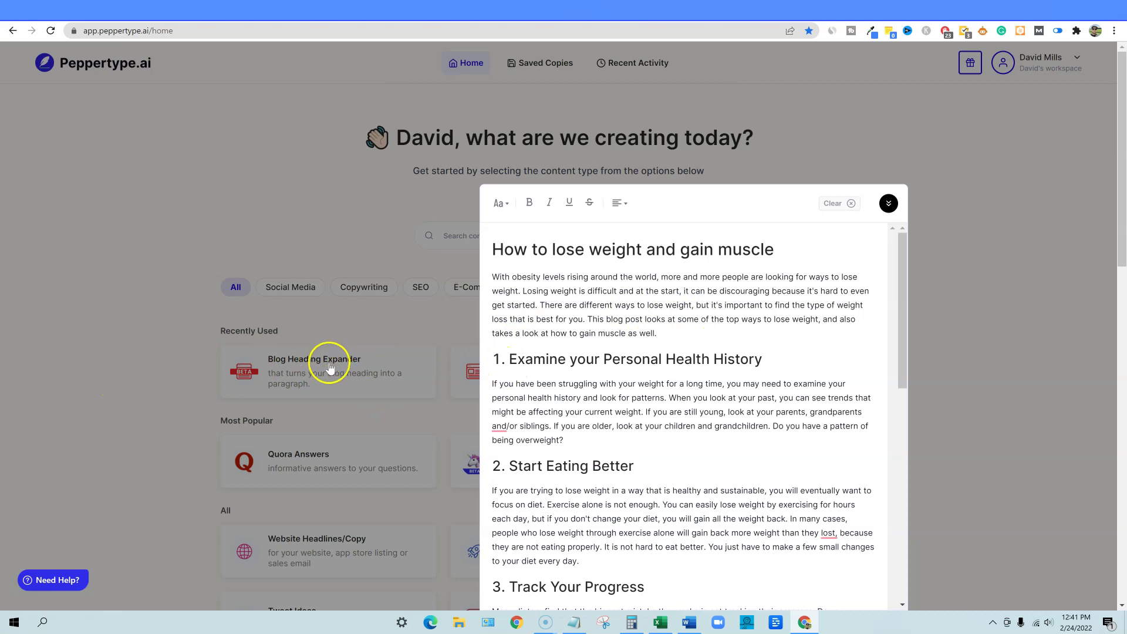
{"action": "left_click", "coordinate": [693, 8]}
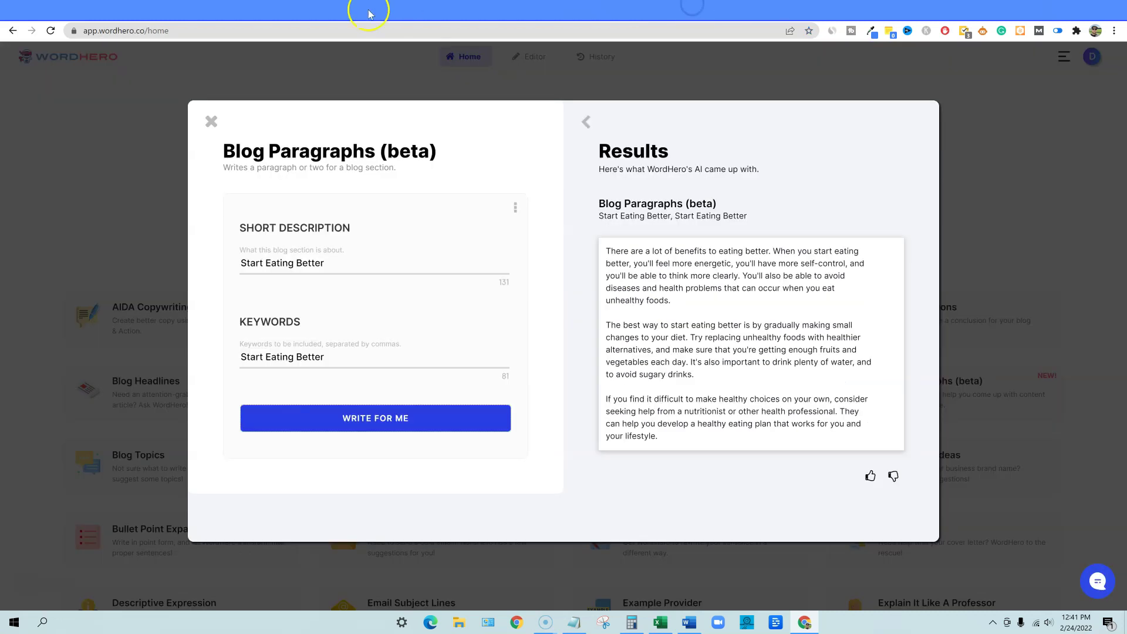
{"action": "left_click_drag", "start_coordinate": [223, 152], "coordinate": [479, 156]}
{"action": "left_click", "coordinate": [479, 154]}
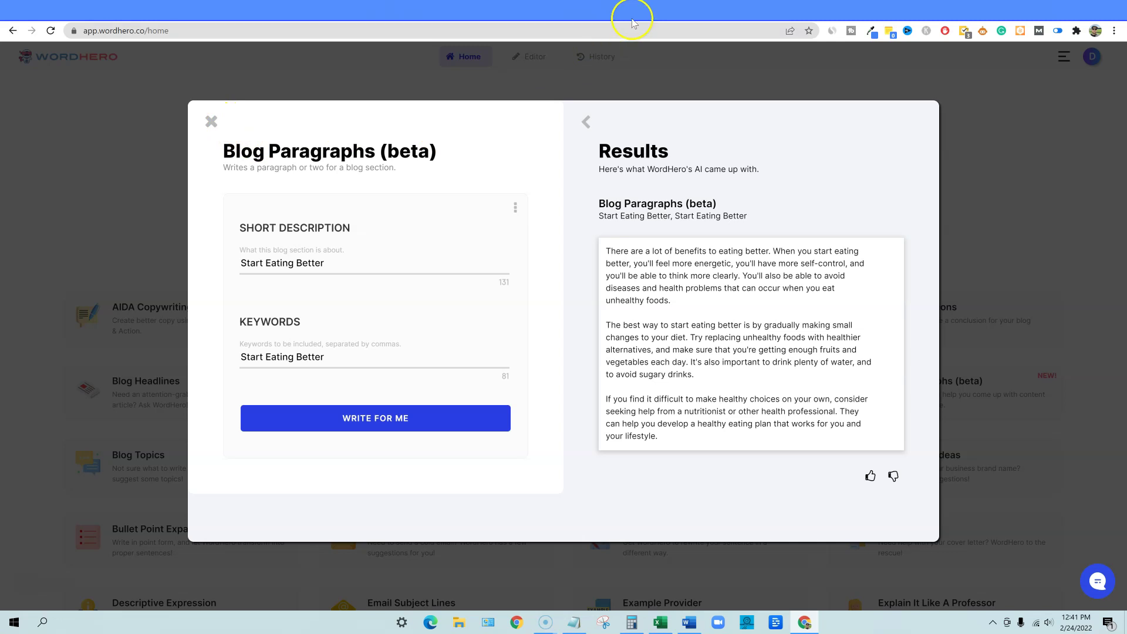
{"action": "left_click", "coordinate": [211, 122]}
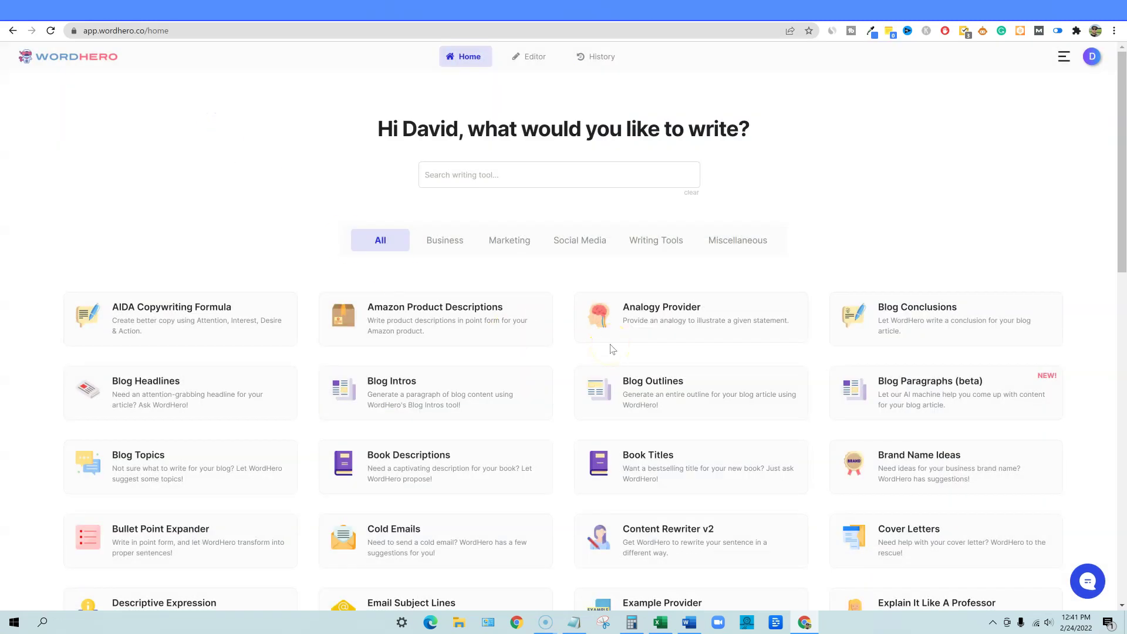
Switch to Peppertype and review the Notepad scorecard's verdicts from AIDA to Long Form Content
{"action": "left_click", "coordinate": [639, 12]}
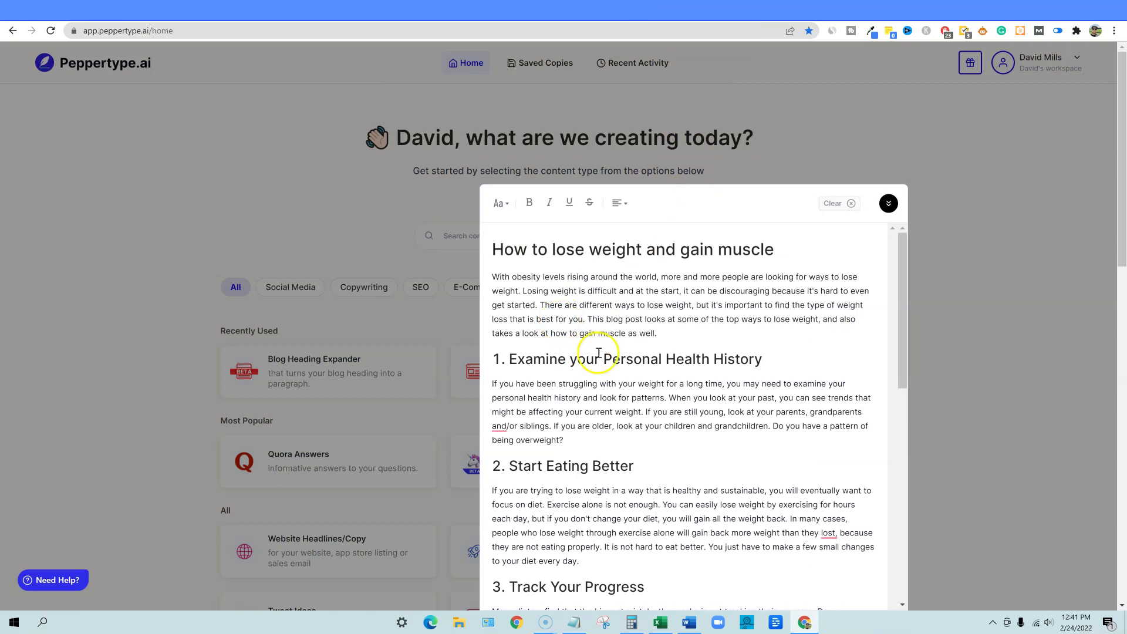
{"action": "left_click", "coordinate": [577, 622]}
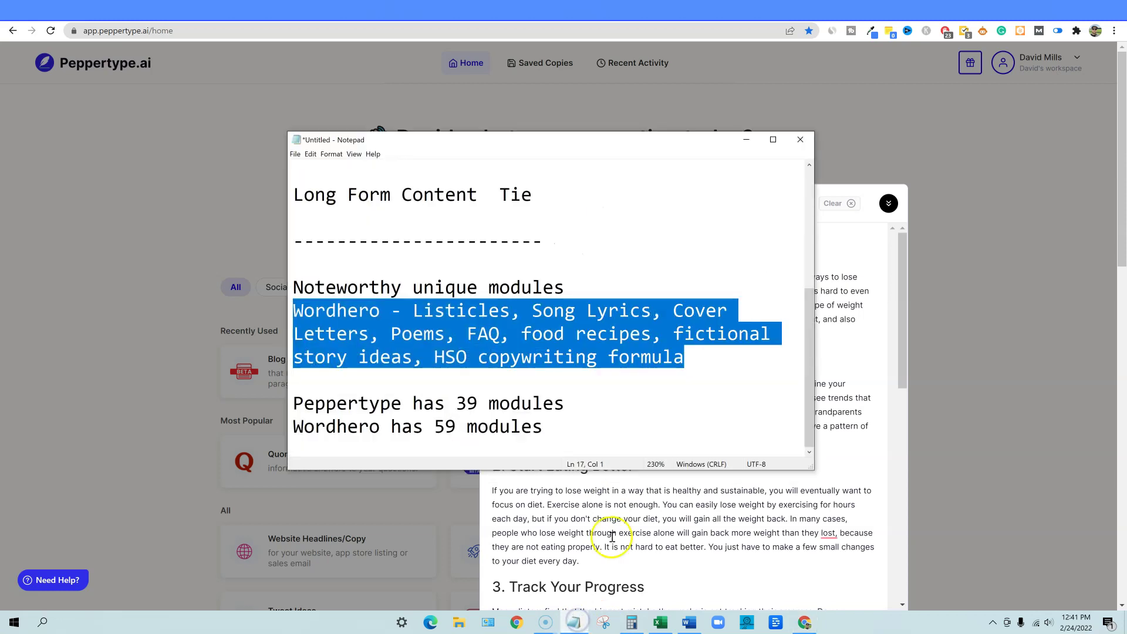
{"action": "scroll", "coordinate": [568, 417], "scroll_direction": "up", "scroll_amount": 3}
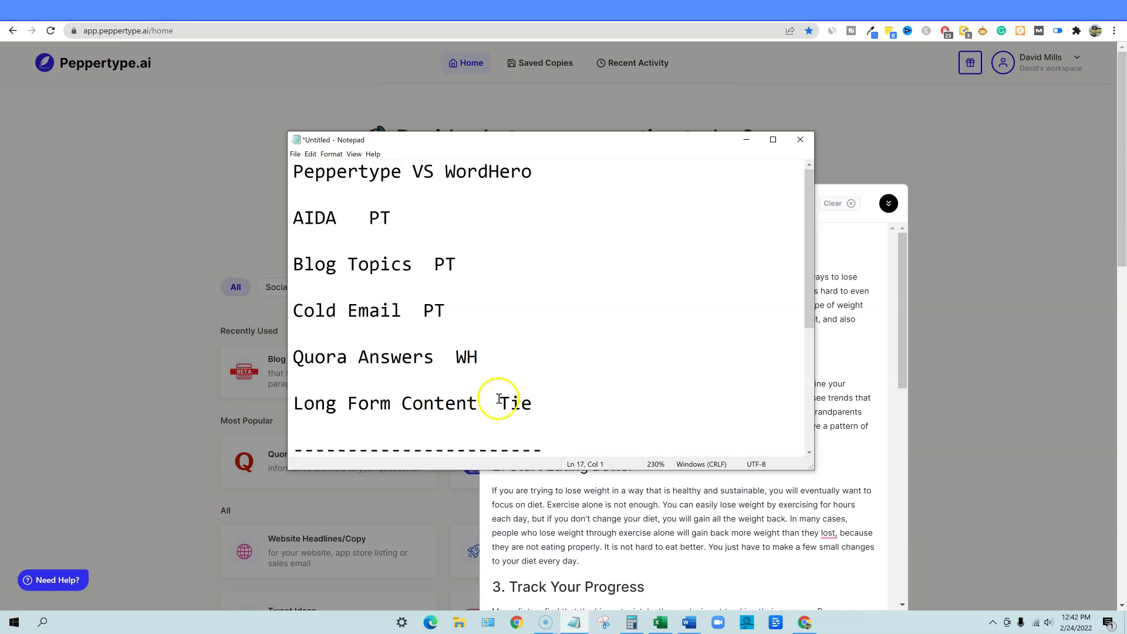
{"action": "left_click_drag", "start_coordinate": [534, 406], "coordinate": [518, 404]}
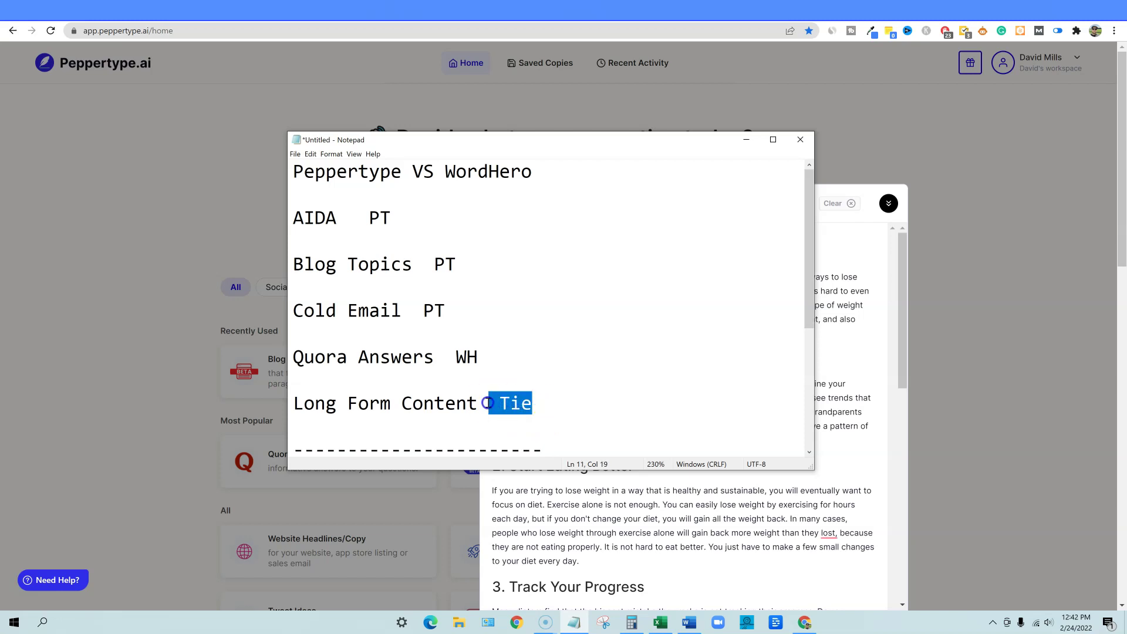
Highlight the scorecard lines from AIDA through Long Form Content to recap the verdicts, moving the Notepad window slightly and clearing the selection
{"action": "left_click_drag", "start_coordinate": [456, 309], "coordinate": [420, 178]}
{"action": "left_click_drag", "start_coordinate": [482, 357], "coordinate": [295, 356]}
{"action": "left_click_drag", "start_coordinate": [532, 405], "coordinate": [293, 221]}
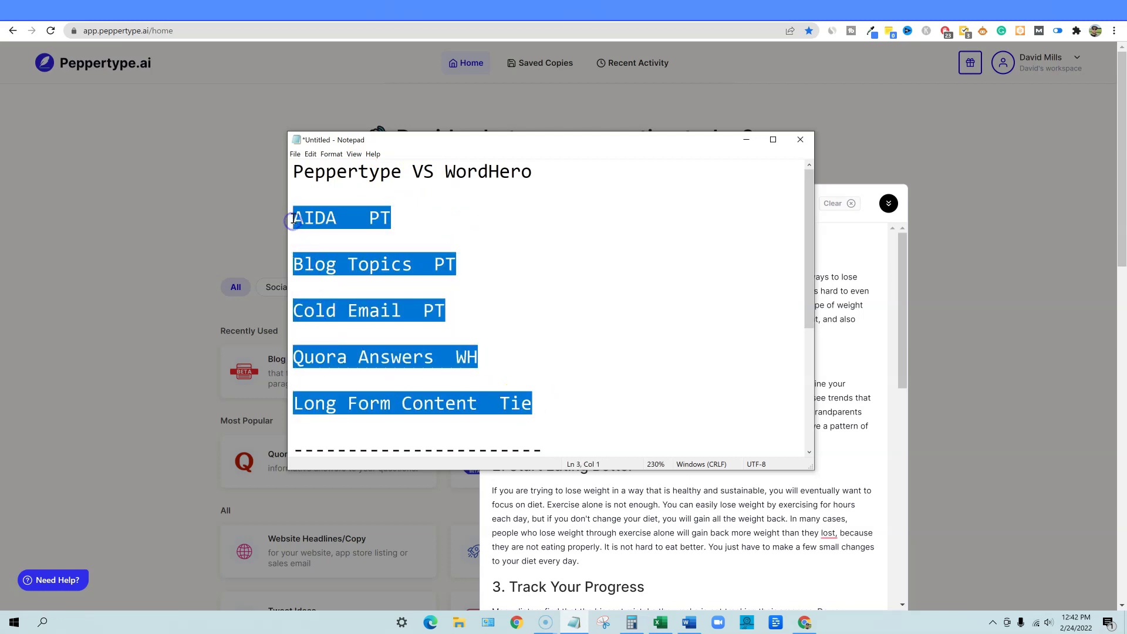
{"action": "left_click_drag", "start_coordinate": [517, 145], "coordinate": [539, 166]}
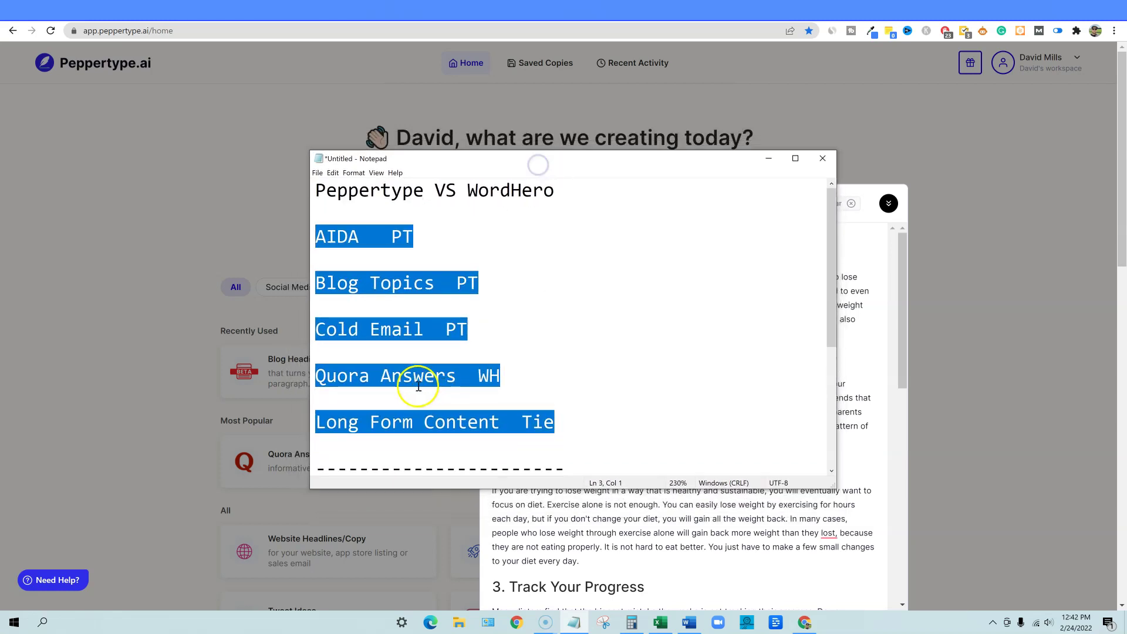
{"action": "left_click", "coordinate": [554, 423]}
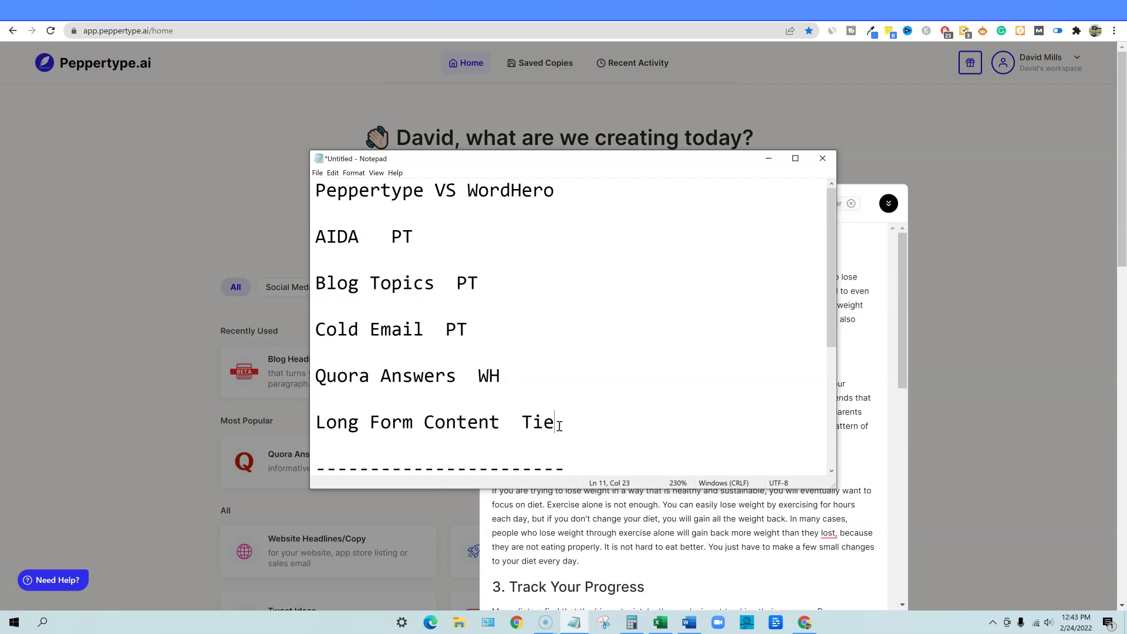
Return to Peppertype's home page, collapse the notes editor, and look over the available content types
{"action": "left_click", "coordinate": [214, 186]}
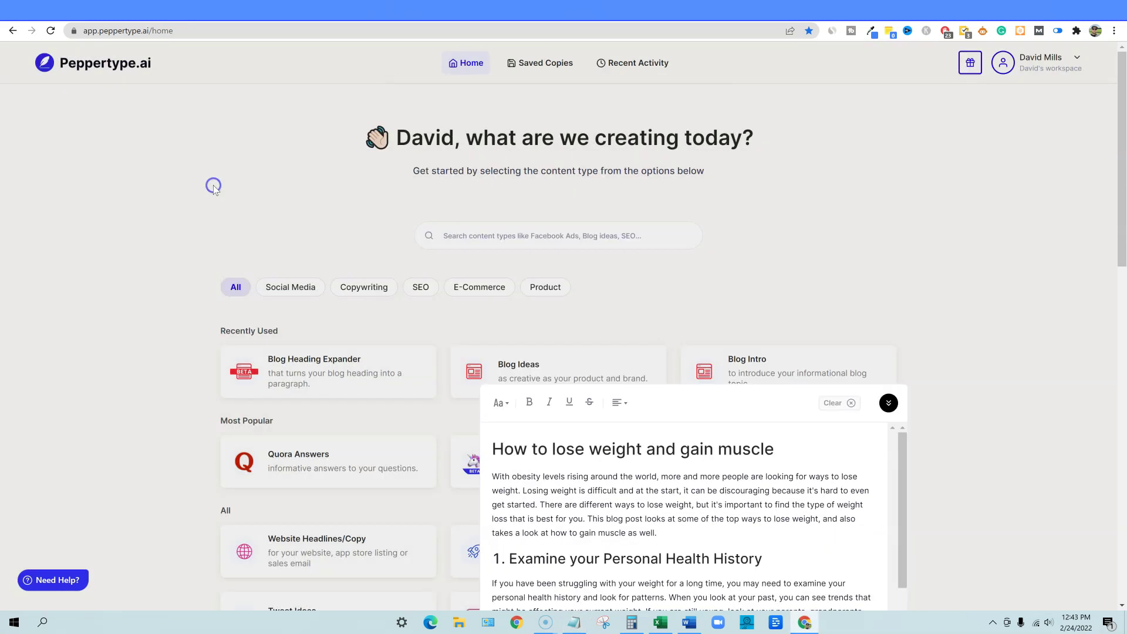
{"action": "scroll", "coordinate": [705, 533], "scroll_direction": "down", "scroll_amount": 14}
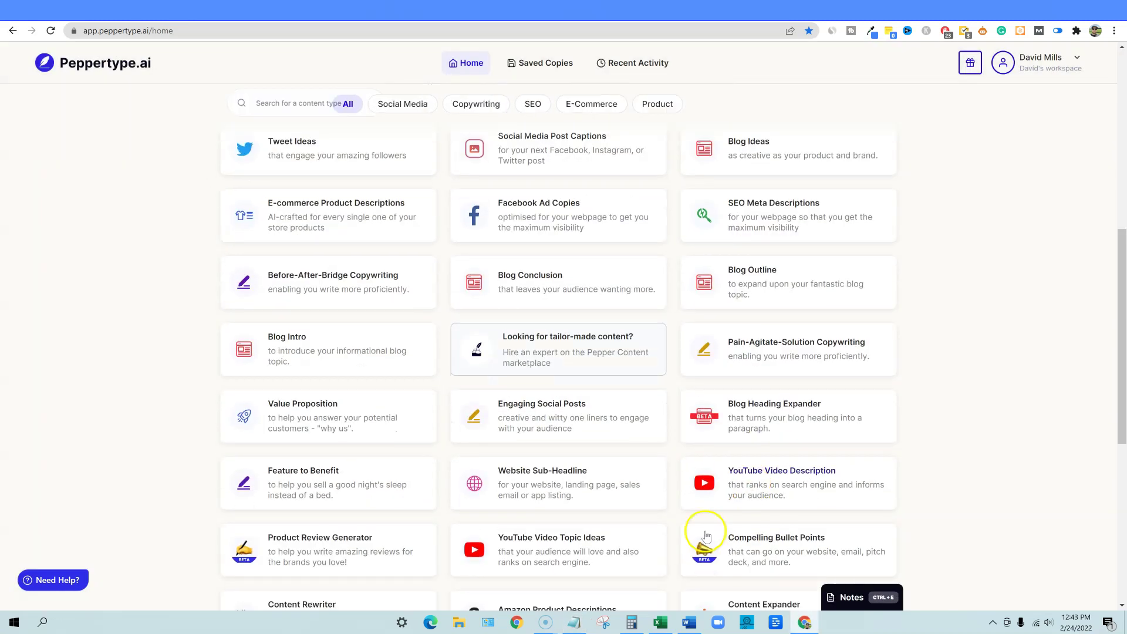
{"action": "scroll", "coordinate": [613, 538], "scroll_direction": "up", "scroll_amount": 14}
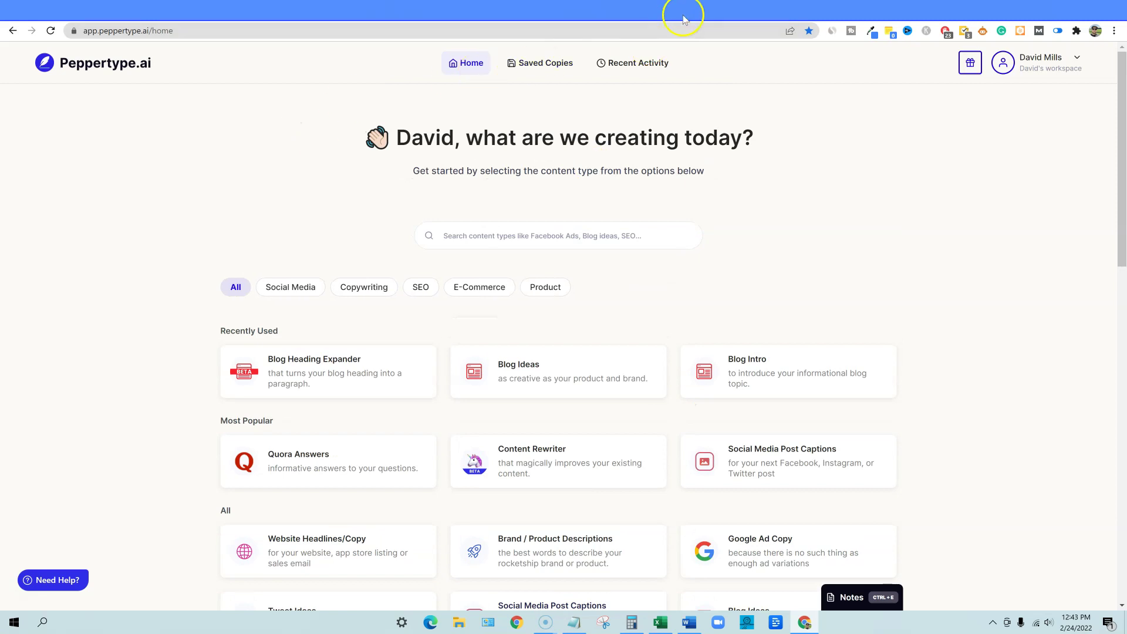